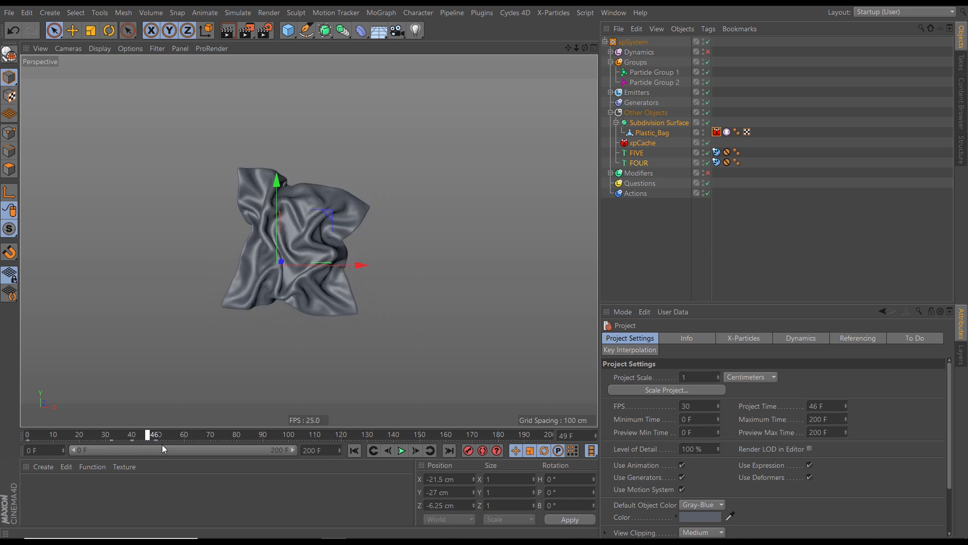
# Scrub through the cloth animation and inspect the settings of the cache tag on Plastic_Bag.
pyautogui.moveTo(59, 446); pyautogui.dragTo(165, 449)
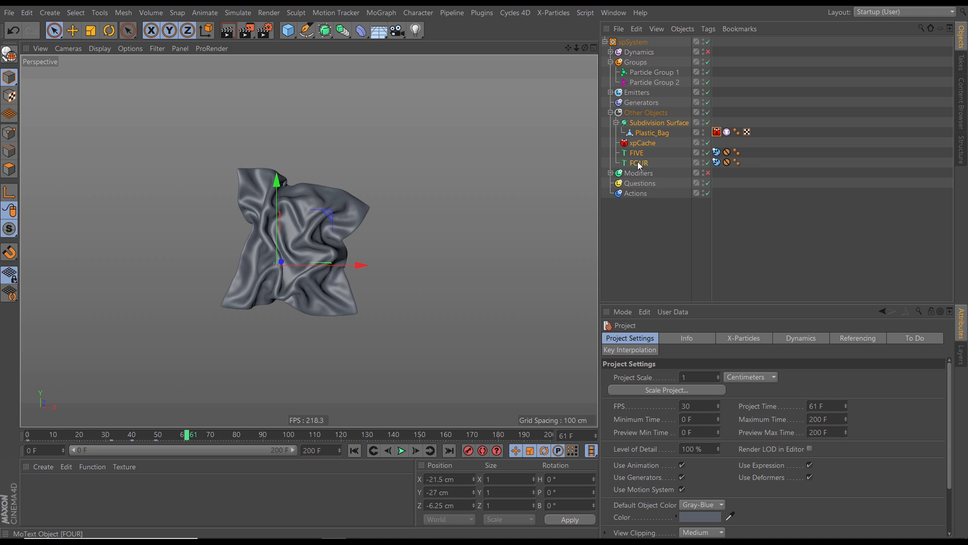
pyautogui.click(641, 127)
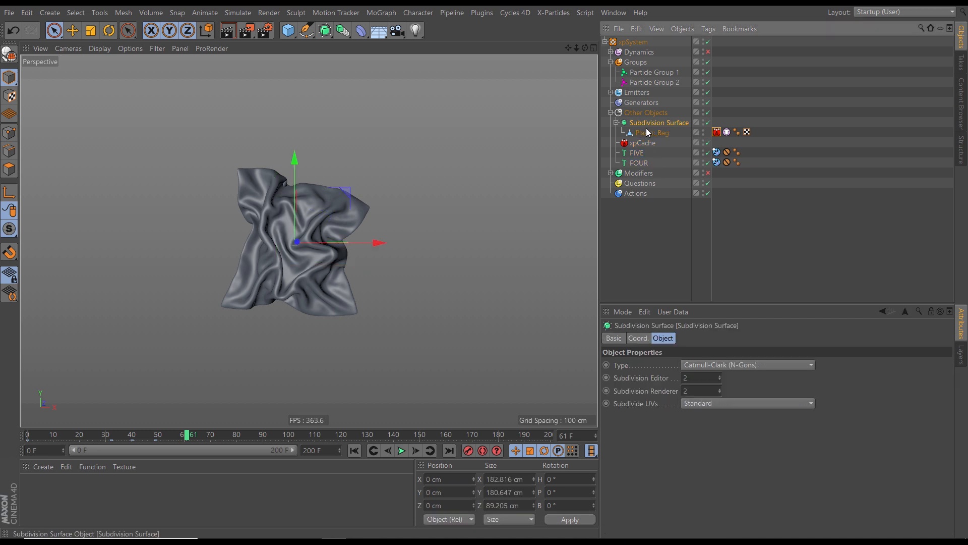
pyautogui.keyDown('shift'); pyautogui.click(643, 162); pyautogui.keyUp('shift')
pyautogui.click(717, 132)
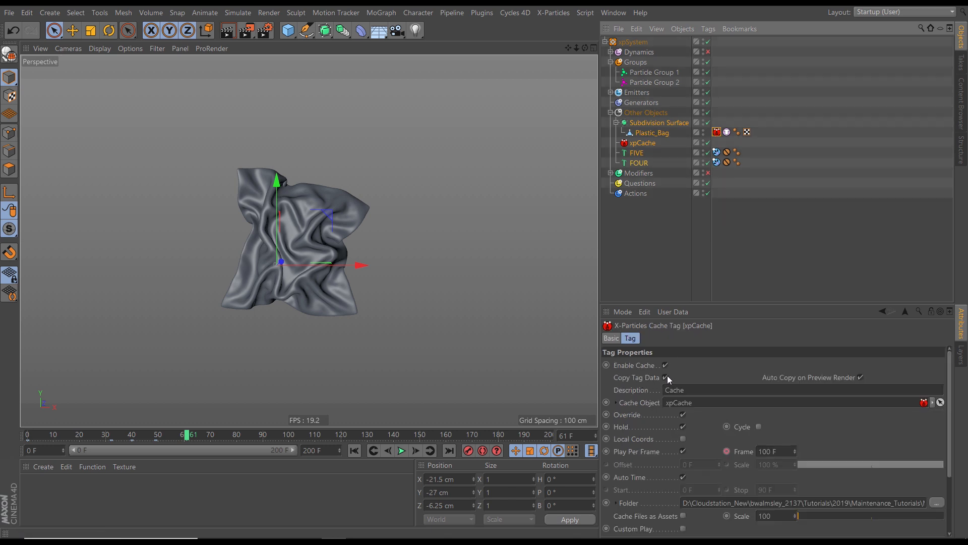
# Copy the Subdivision Surface with Plastic_Bag, xpCache, FIVE and FOUR into a new empty project.
pyautogui.click(650, 123)
pyautogui.keyDown('shift'); pyautogui.click(646, 160); pyautogui.keyUp('shift')
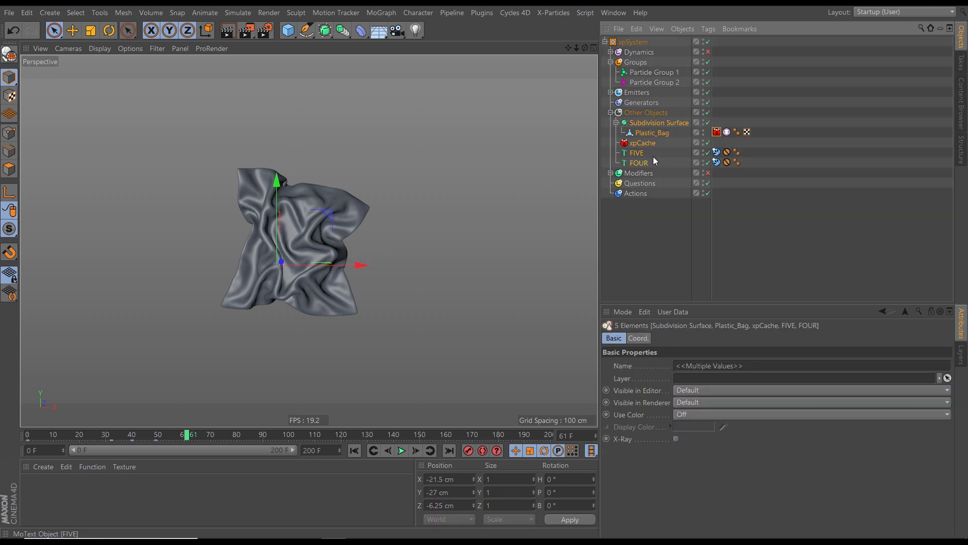
pyautogui.click(13, 14)
pyautogui.click(23, 24)
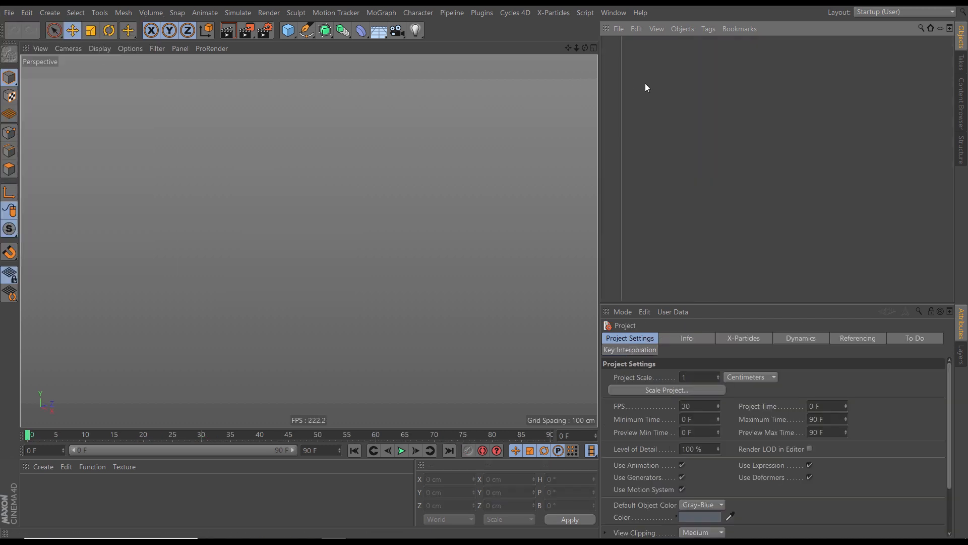
pyautogui.hotkey('ctrl', 'v')
pyautogui.keyDown('alt'); pyautogui.moveTo(507, 209); pyautogui.dragTo(422, 214); pyautogui.keyUp('alt')
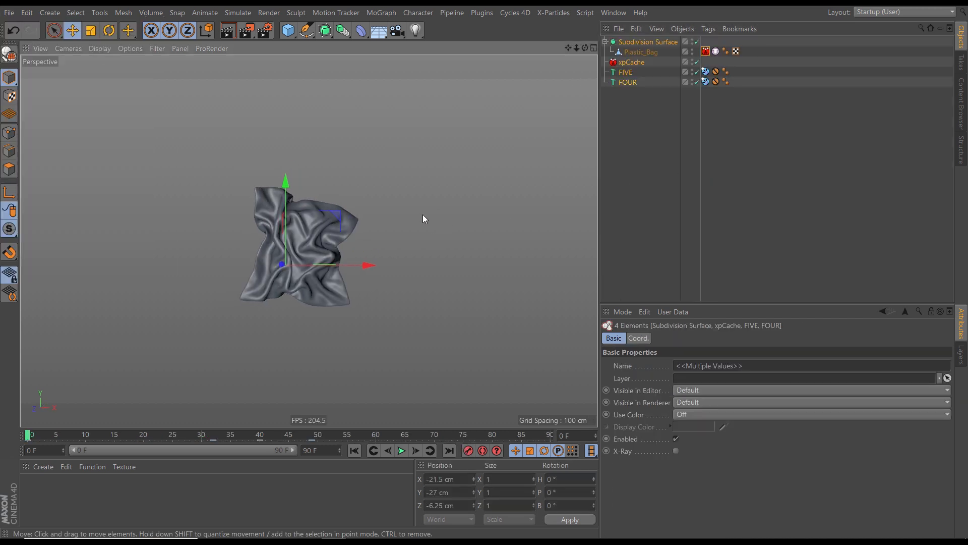
# Play the cached cloth animation from the start, stop it and scrub the timeline to frame 66.
pyautogui.click(354, 451)
pyautogui.press('F8')
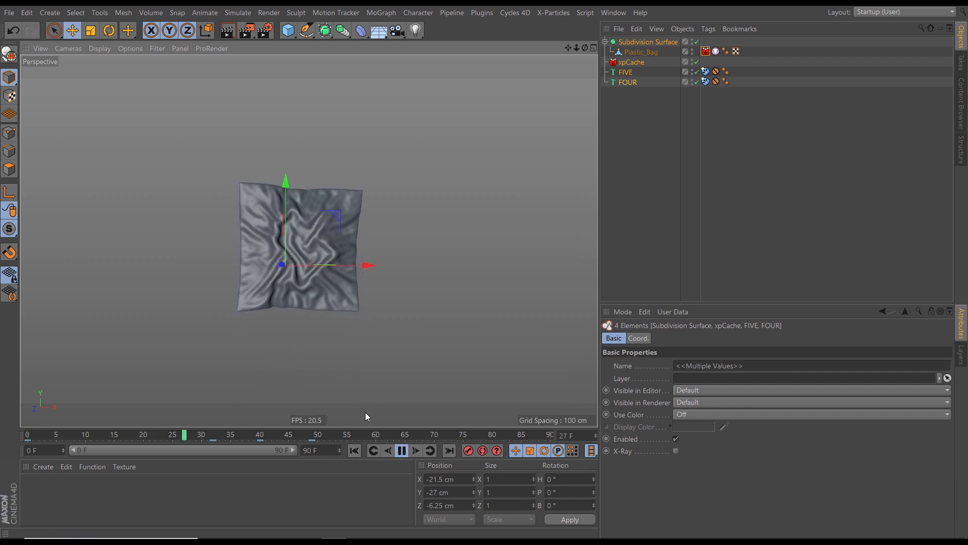
pyautogui.click(402, 450)
pyautogui.moveTo(340, 272)
pyautogui.keyDown('alt'); pyautogui.mouseDown()
pyautogui.moveTo(275, 286)
pyautogui.moveTo(333, 269)
pyautogui.mouseUp(); pyautogui.keyUp('alt')
pyautogui.scroll(3, 344, 264)
pyautogui.moveTo(326, 434); pyautogui.dragTo(354, 434)
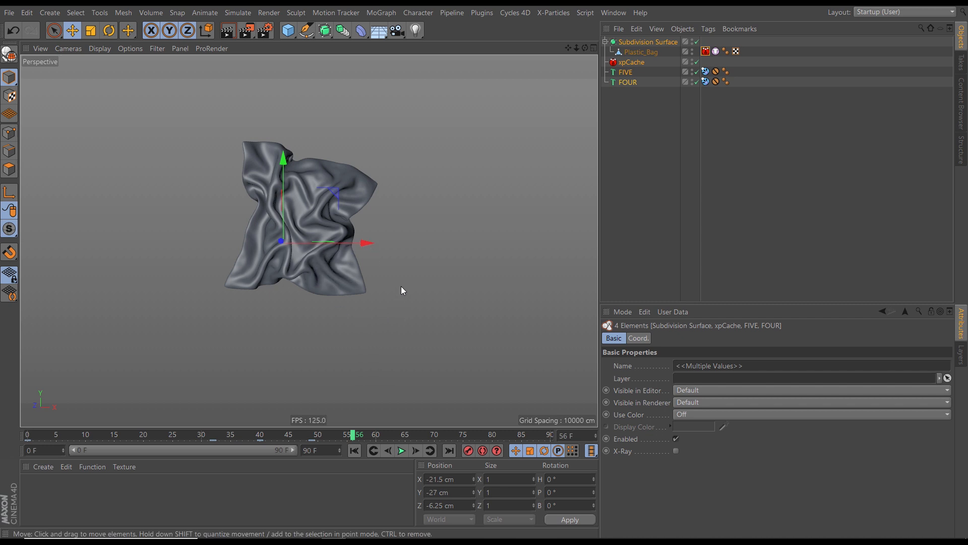
pyautogui.moveTo(354, 436); pyautogui.dragTo(410, 437)
# Switch the viewport shading to show mesh lines and examine the polygon density of the crumpled cloth.
pyautogui.press('n')
pyautogui.press('b')
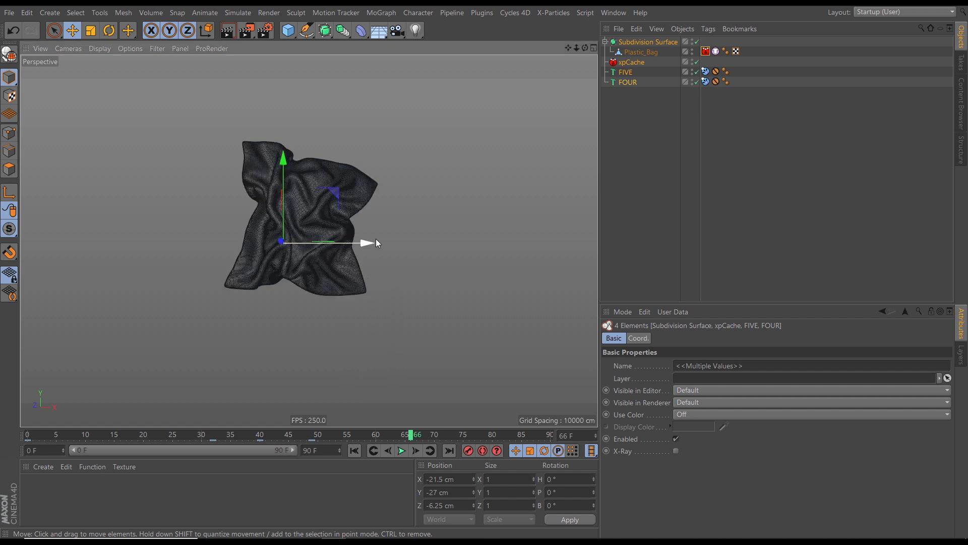
pyautogui.keyDown('alt'); pyautogui.moveTo(318, 258); pyautogui.dragTo(413, 255, button='right'); pyautogui.keyUp('alt')
pyautogui.keyDown('alt'); pyautogui.moveTo(357, 280); pyautogui.dragTo(364, 346, button='middle'); pyautogui.keyUp('alt')
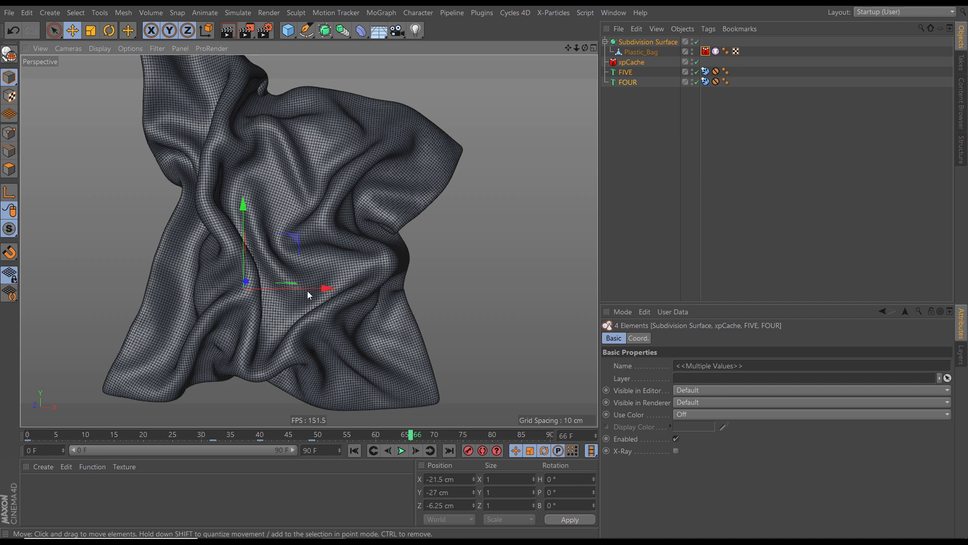
pyautogui.scroll(-3, 340, 310)
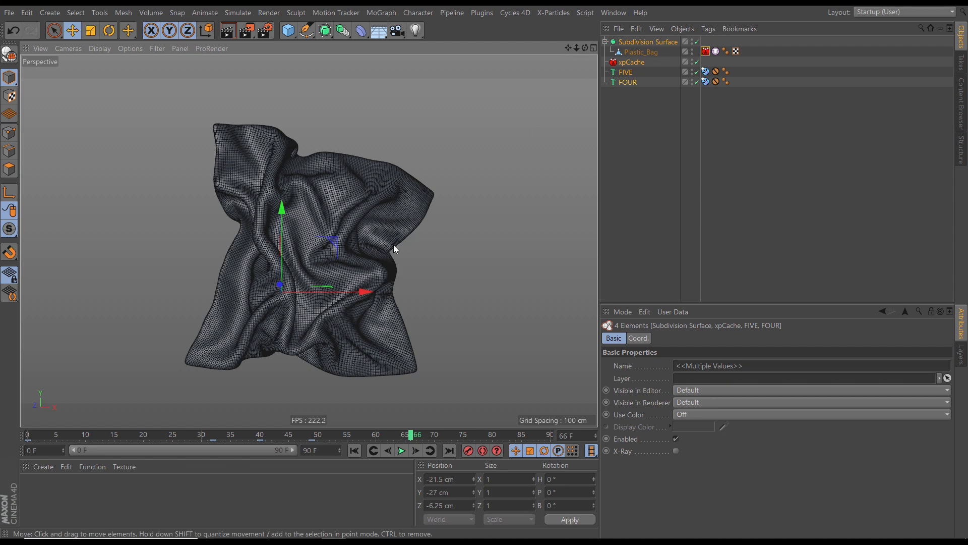
pyautogui.keyDown('alt'); pyautogui.moveTo(403, 210); pyautogui.dragTo(507, 201, button='right'); pyautogui.keyUp('alt')
pyautogui.keyDown('alt'); pyautogui.moveTo(506, 201); pyautogui.dragTo(458, 208); pyautogui.keyUp('alt')
pyautogui.keyDown('alt'); pyautogui.moveTo(383, 210); pyautogui.dragTo(309, 226, button='right'); pyautogui.keyUp('alt')
pyautogui.keyDown('alt'); pyautogui.moveTo(309, 228); pyautogui.dragTo(367, 229); pyautogui.keyUp('alt')
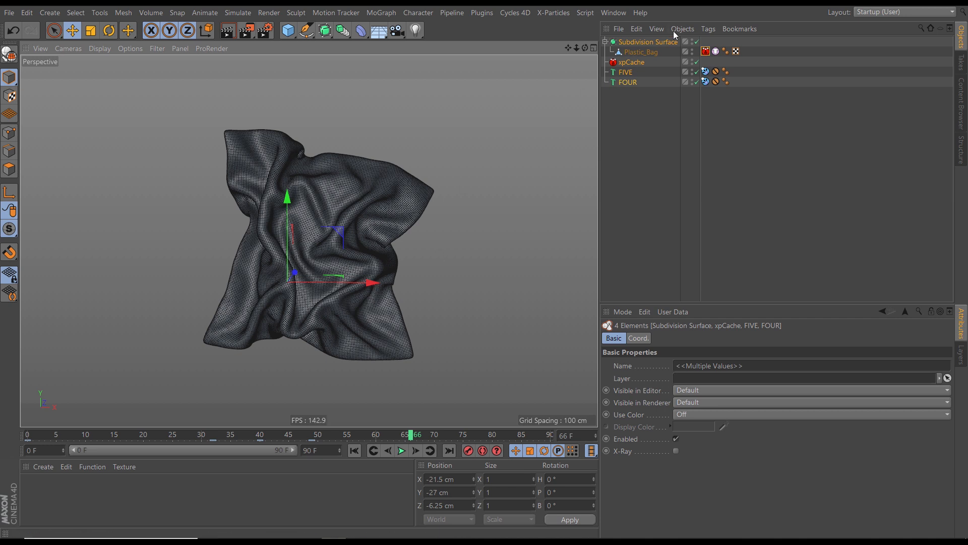
# Set both the editor and renderer subdivision levels of the Subdivision Surface to 1.
pyautogui.click(664, 42)
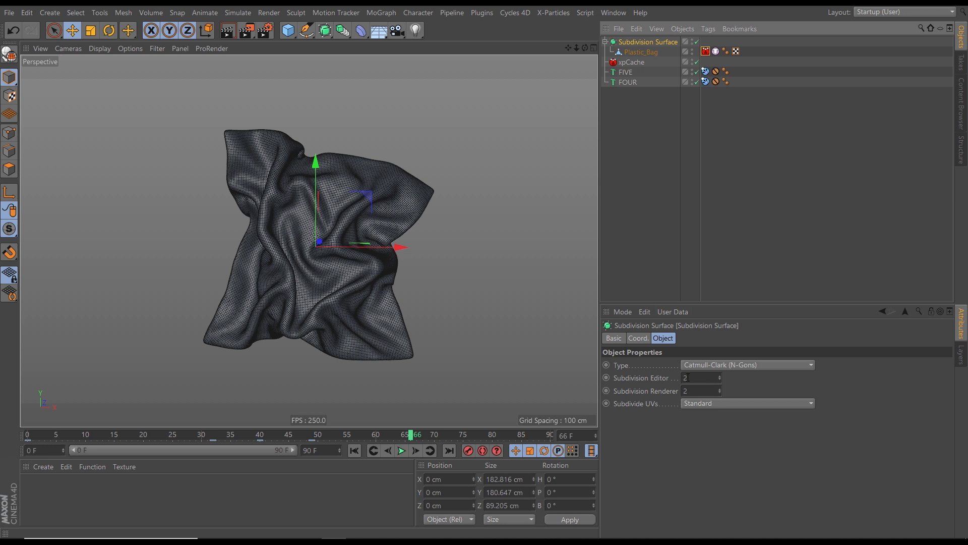
pyautogui.click(719, 380)
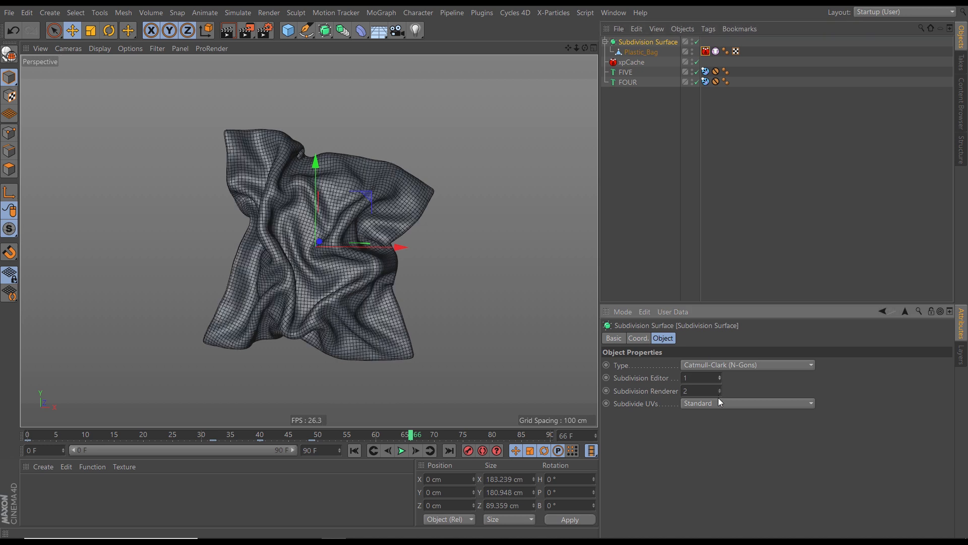
pyautogui.moveTo(354, 235)
pyautogui.keyDown('alt'); pyautogui.mouseDown()
pyautogui.moveTo(199, 245)
pyautogui.moveTo(290, 289)
pyautogui.moveTo(346, 230)
pyautogui.moveTo(322, 229)
pyautogui.moveTo(316, 246)
pyautogui.moveTo(354, 241)
pyautogui.mouseUp(); pyautogui.keyUp('alt')
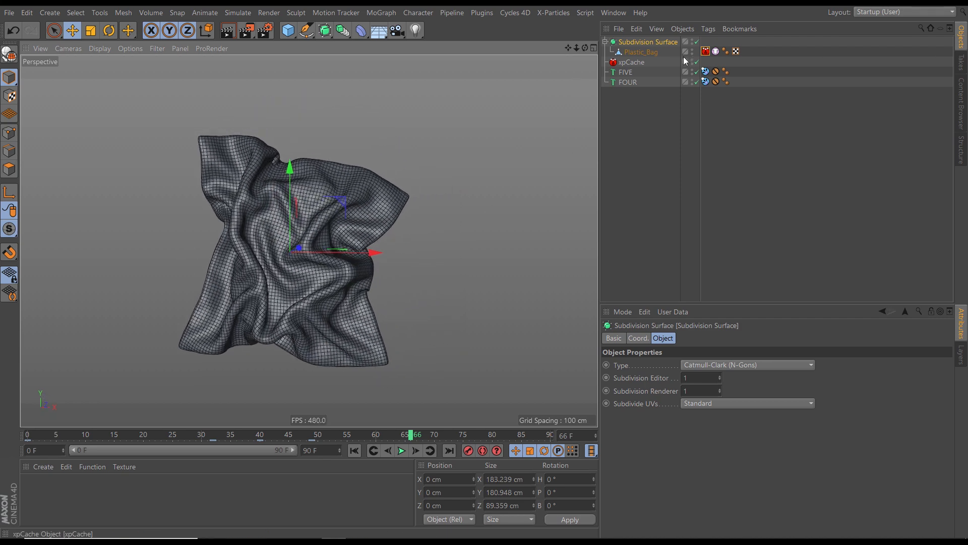
# Disable the Subdivision Surface to examine the cloth's base mesh and enable it again.
pyautogui.click(698, 42)
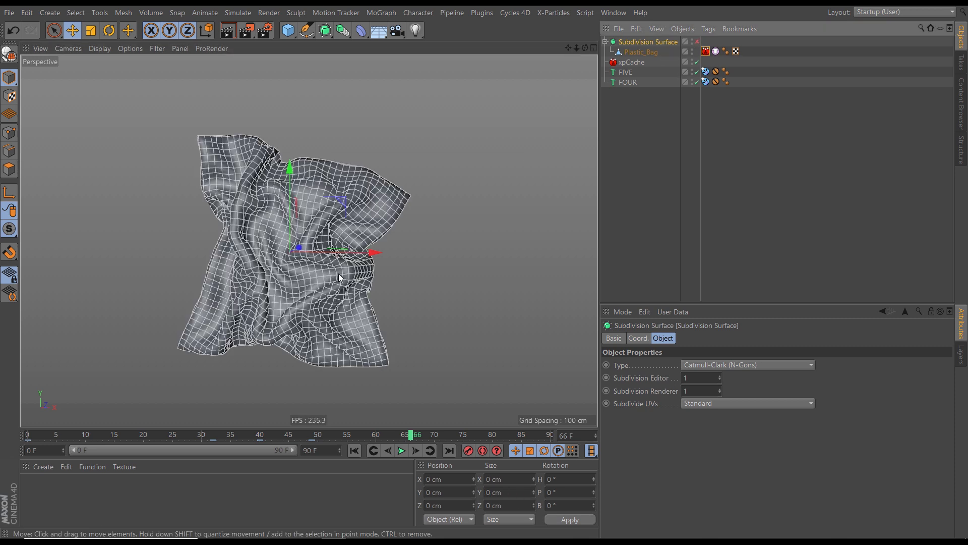
pyautogui.keyDown('alt'); pyautogui.moveTo(341, 276); pyautogui.dragTo(433, 225); pyautogui.keyUp('alt')
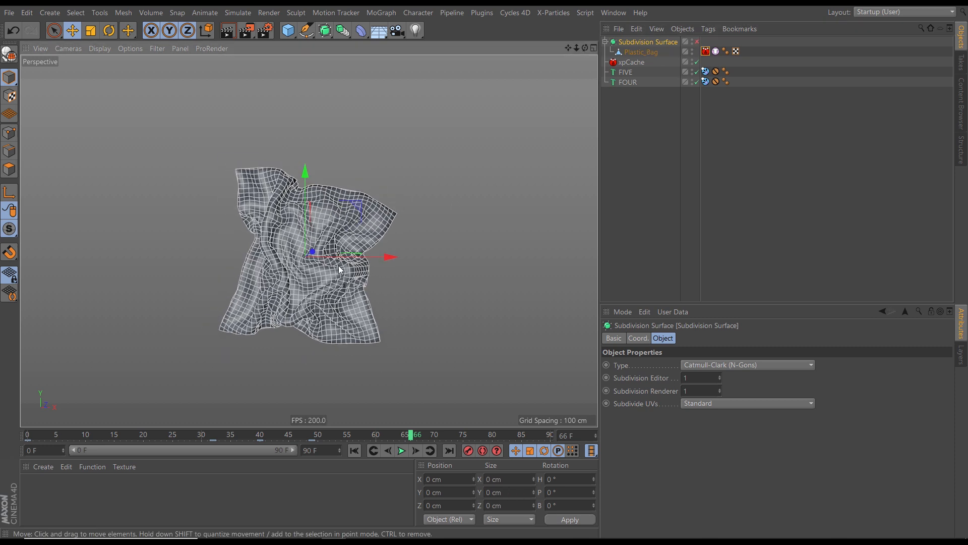
pyautogui.keyDown('alt'); pyautogui.moveTo(339, 278); pyautogui.dragTo(357, 289); pyautogui.keyUp('alt')
pyautogui.scroll(3, 331, 265)
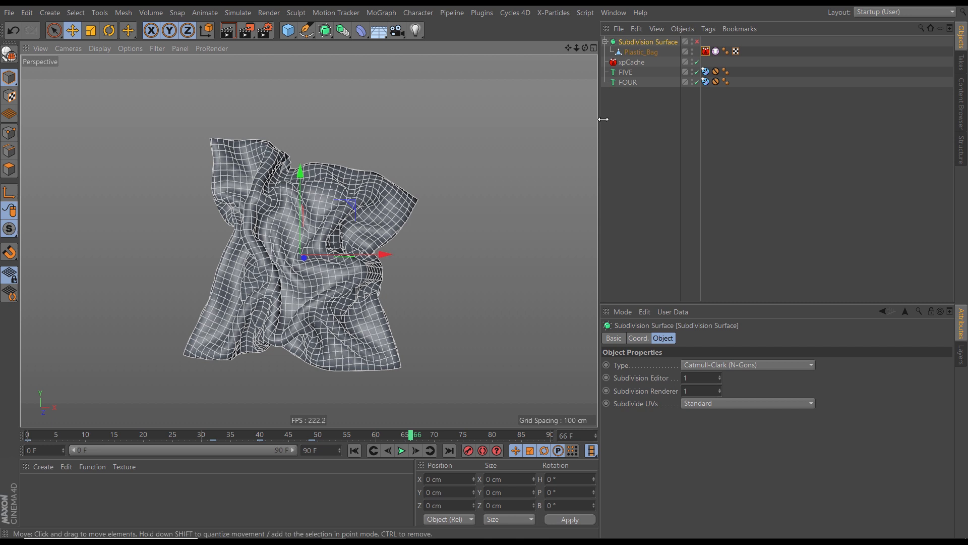
pyautogui.click(697, 42)
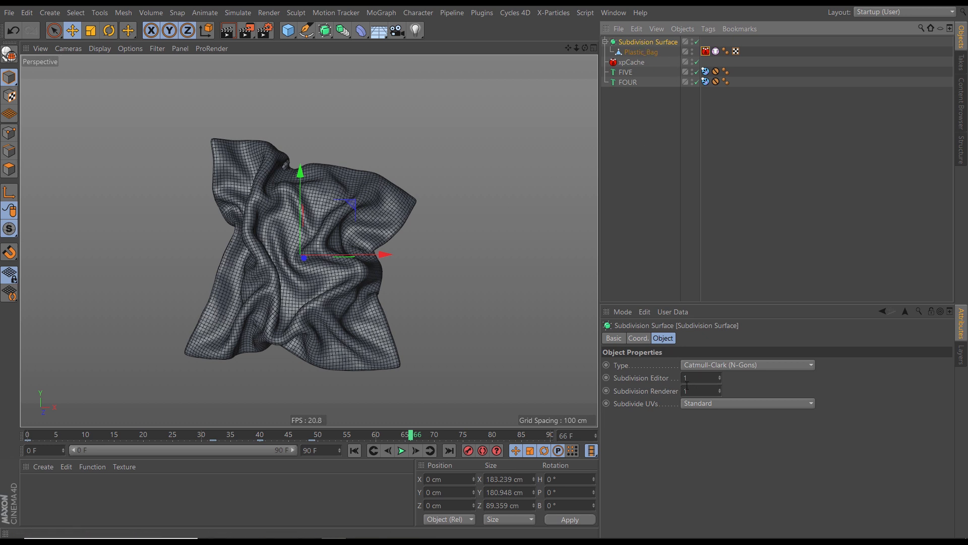
# Try an editor subdivision level of 2 on the cloth and return it to 1.
pyautogui.keyDown('alt'); pyautogui.moveTo(329, 302); pyautogui.dragTo(335, 297, button='middle'); pyautogui.keyUp('alt')
pyautogui.keyDown('alt'); pyautogui.moveTo(335, 298); pyautogui.dragTo(348, 277, button='right'); pyautogui.keyUp('alt')
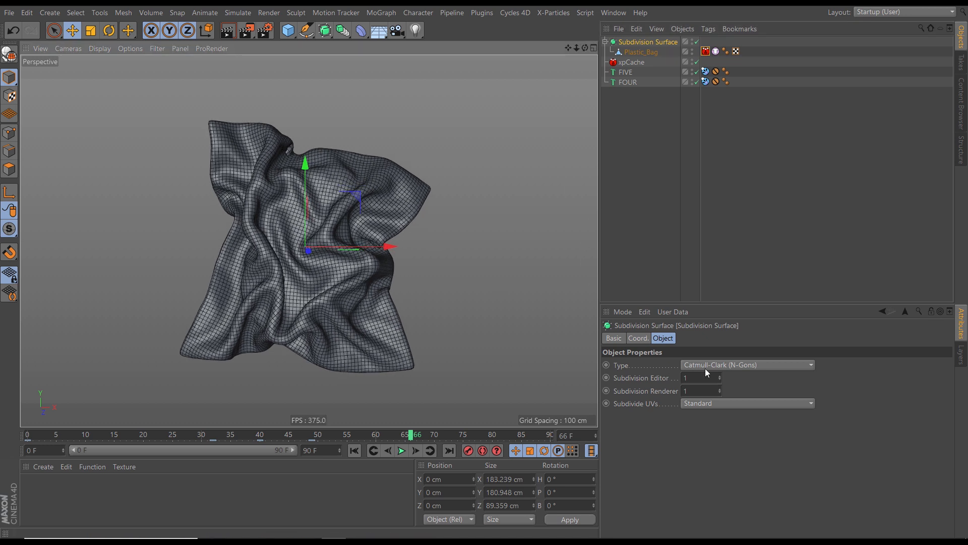
pyautogui.click(719, 375)
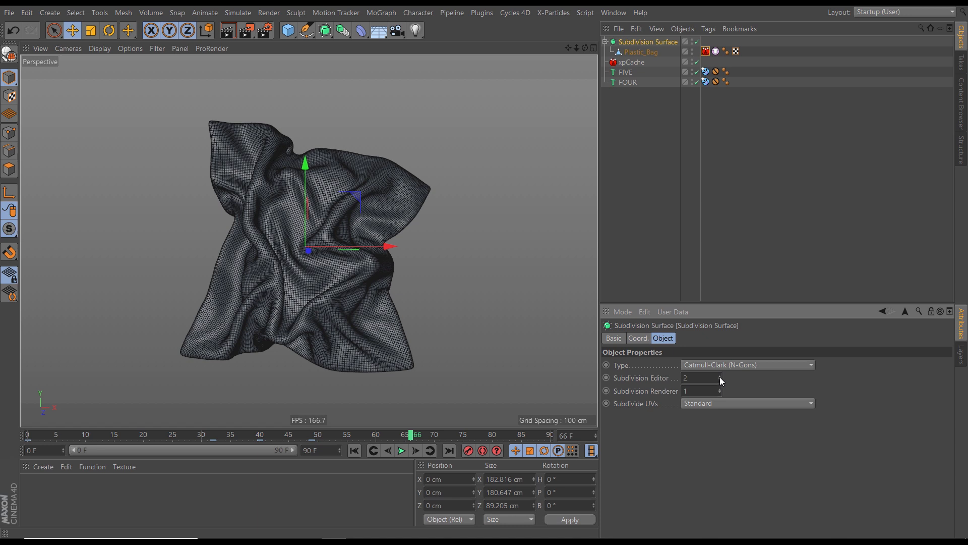
pyautogui.click(720, 380)
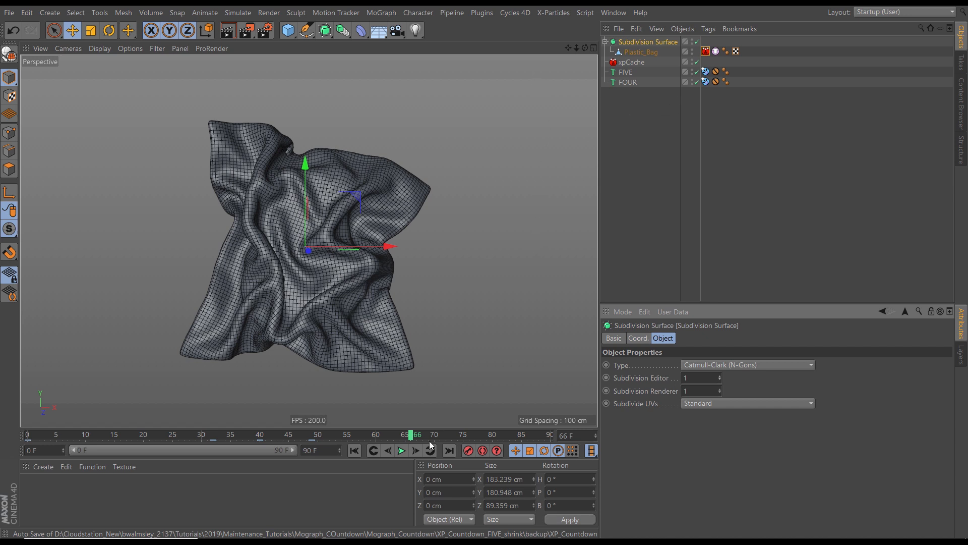
# Go to frame 63 and delete the xpCache and xpCloth tags from Plastic_Bag as well as the xpCache object.
pyautogui.moveTo(310, 435); pyautogui.dragTo(394, 436)
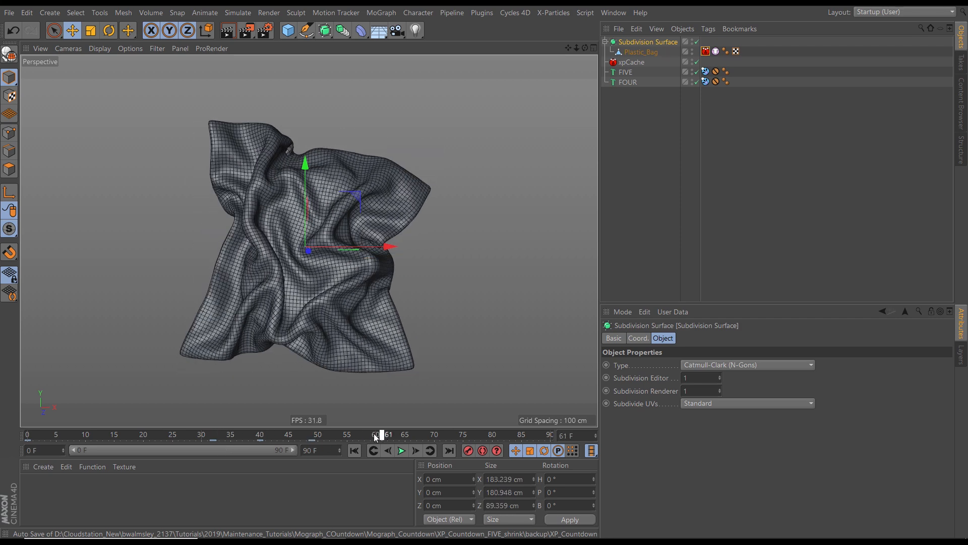
pyautogui.click(713, 52)
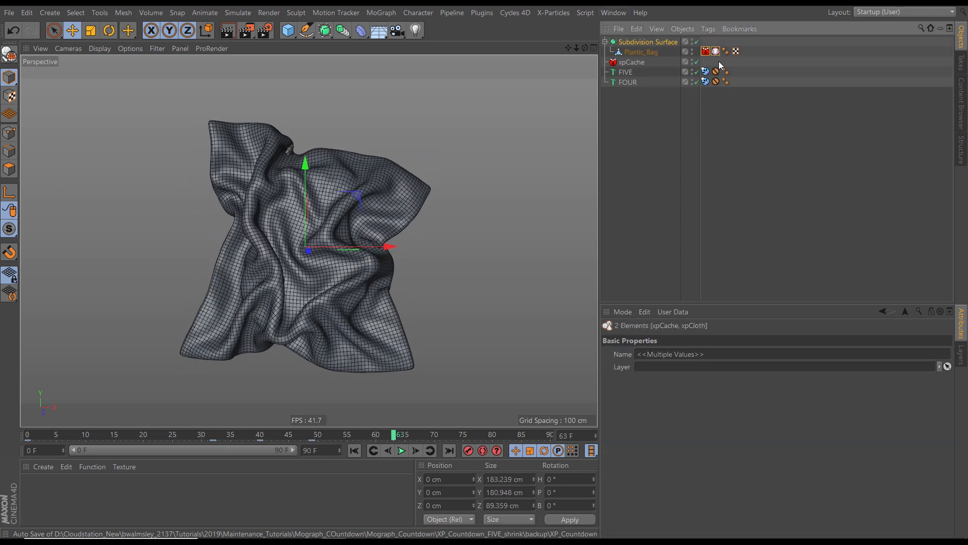
pyautogui.press('Delete')
pyautogui.click(636, 62)
pyautogui.press('Delete')
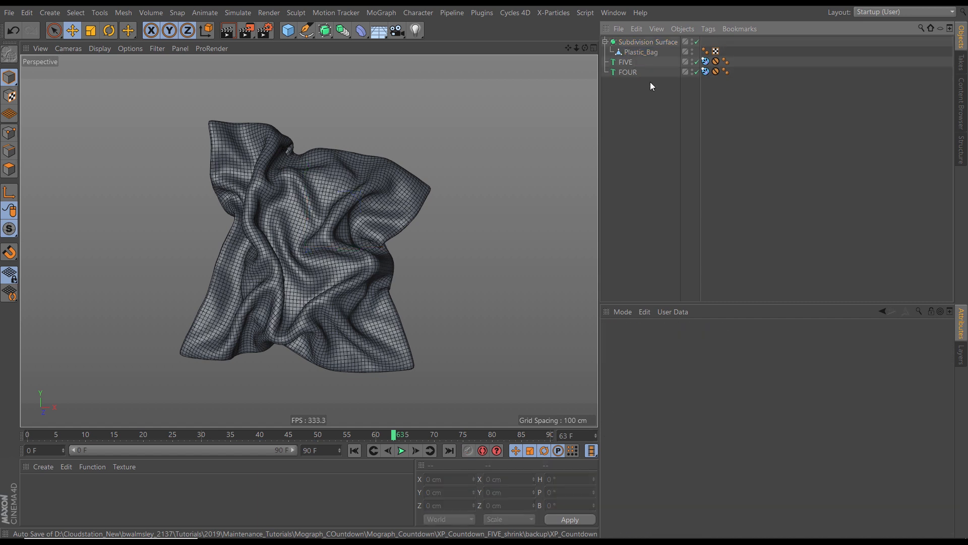
# Convert the Subdivision Surface's current state to a polygon object and move the result below FOUR in the hierarchy.
pyautogui.click(649, 45)
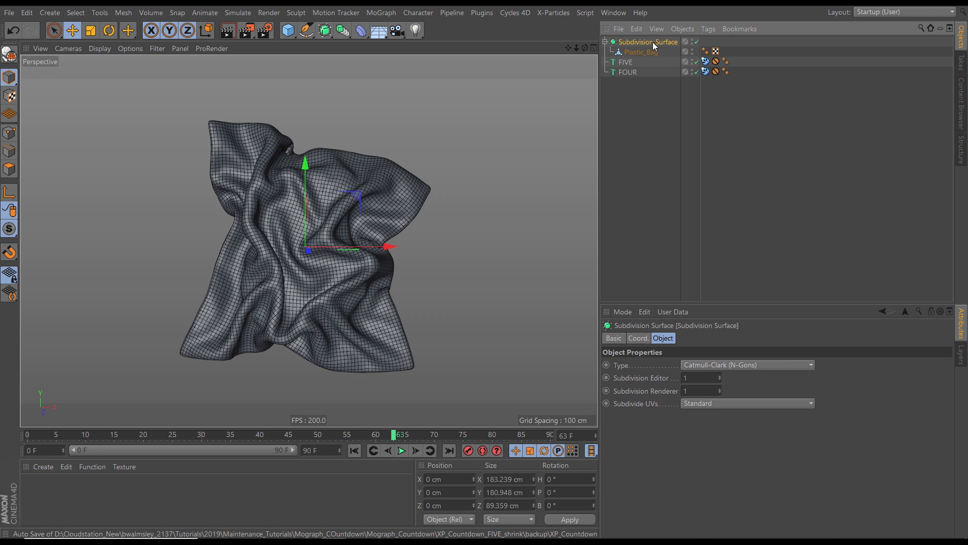
pyautogui.rightClick(654, 42)
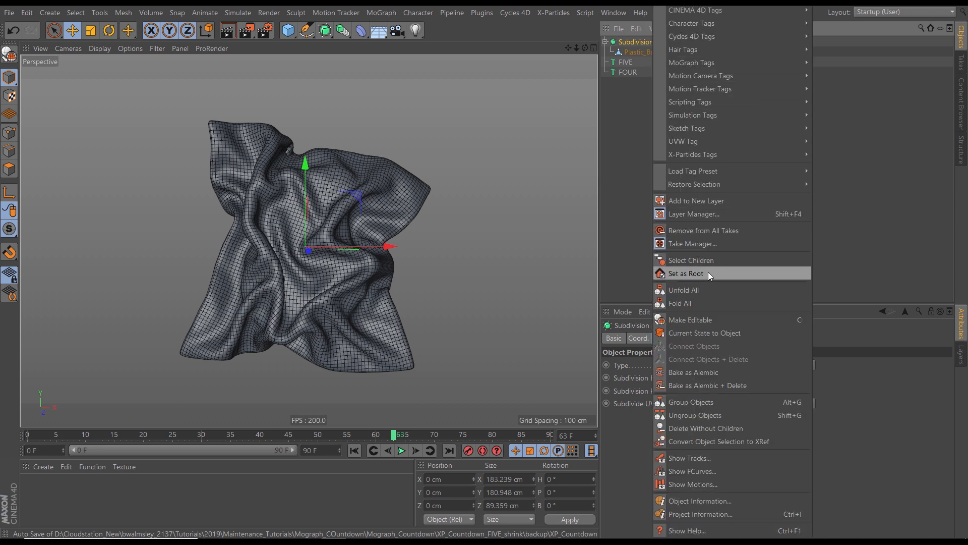
pyautogui.click(692, 333)
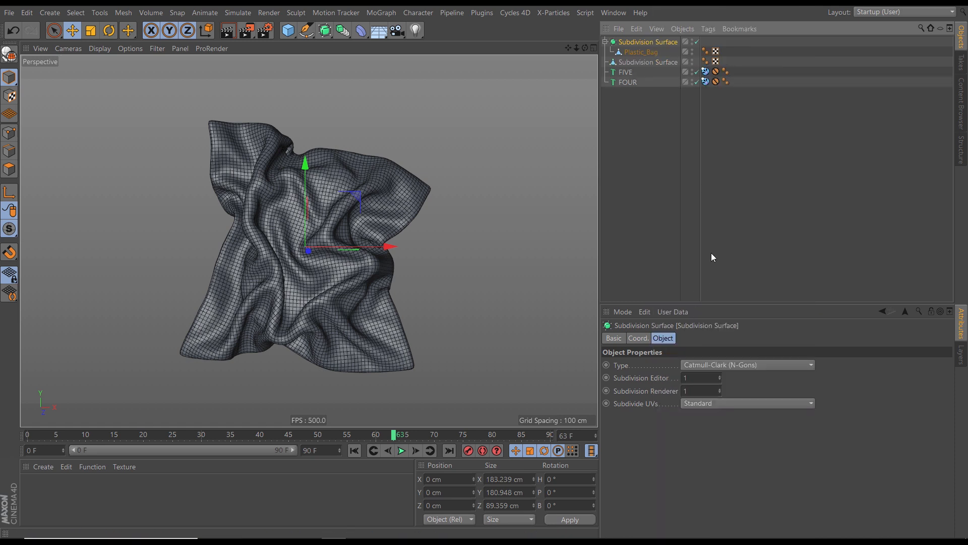
pyautogui.moveTo(640, 64); pyautogui.dragTo(644, 107)
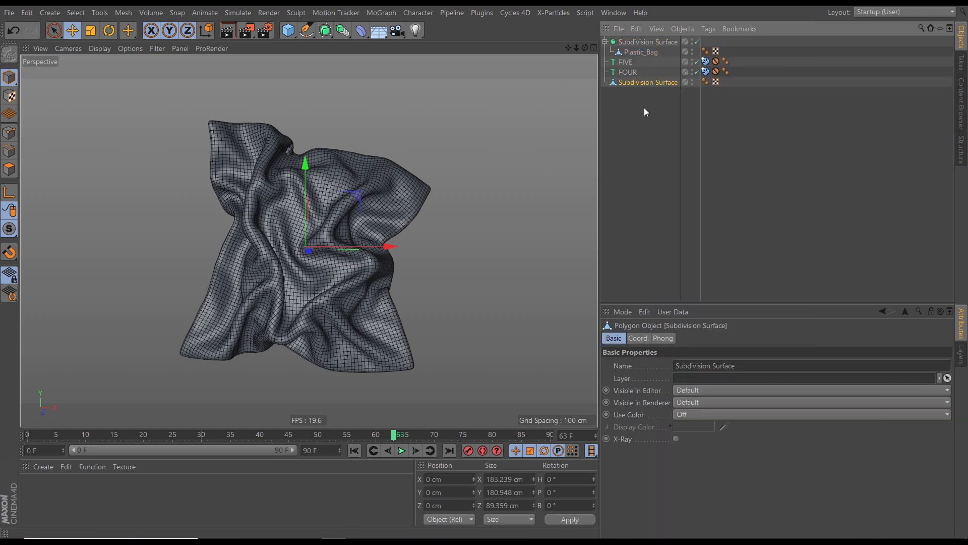
# Delete the original Subdivision Surface with its Plastic_Bag child and check the remaining polygon cloth at frame 59.
pyautogui.click(653, 43)
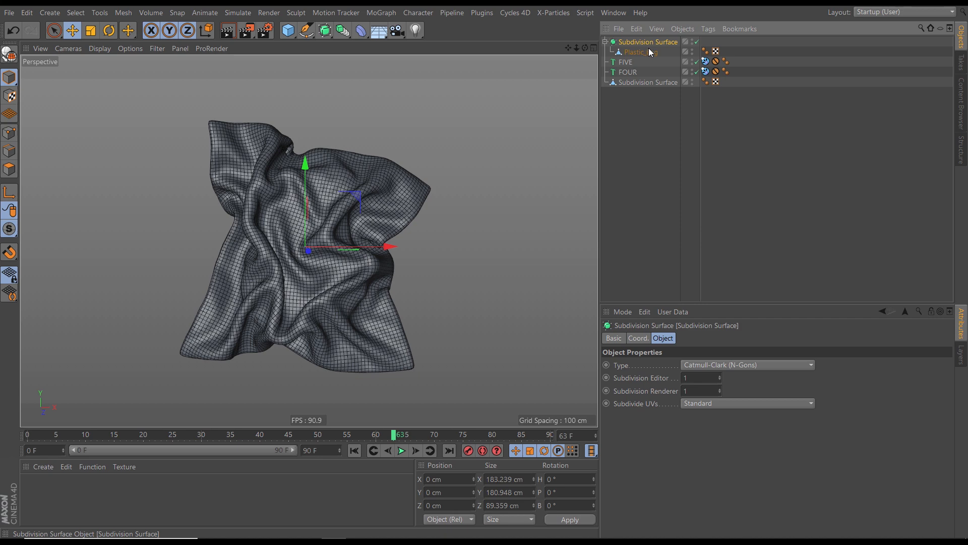
pyautogui.press('Delete')
pyautogui.click(639, 61)
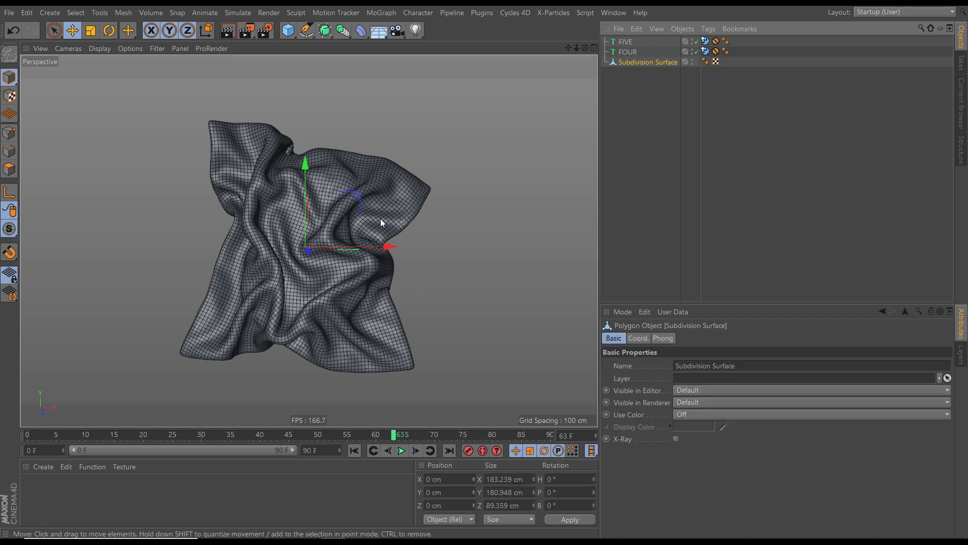
pyautogui.keyDown('alt'); pyautogui.moveTo(327, 267); pyautogui.dragTo(371, 434); pyautogui.keyUp('alt')
pyautogui.keyDown('alt'); pyautogui.moveTo(334, 277); pyautogui.dragTo(416, 247); pyautogui.keyUp('alt')
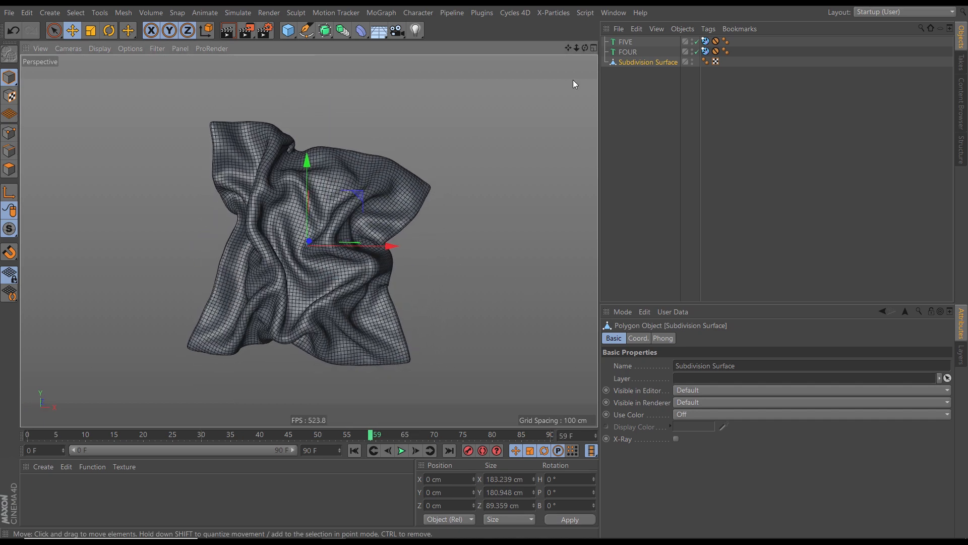
# Rename the Subdivision Surface polygon object as Subdivision_x1_Cloth.
pyautogui.click(662, 104)
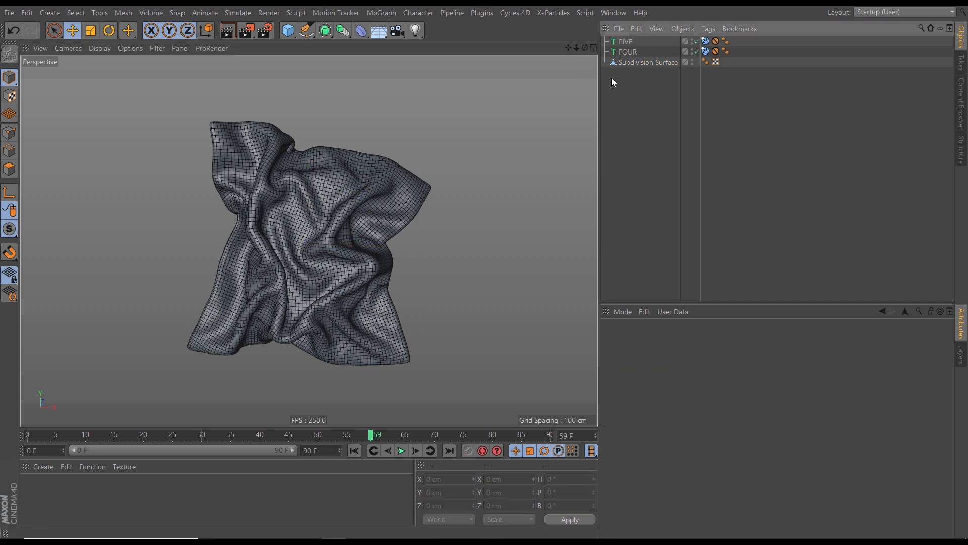
pyautogui.click(643, 63)
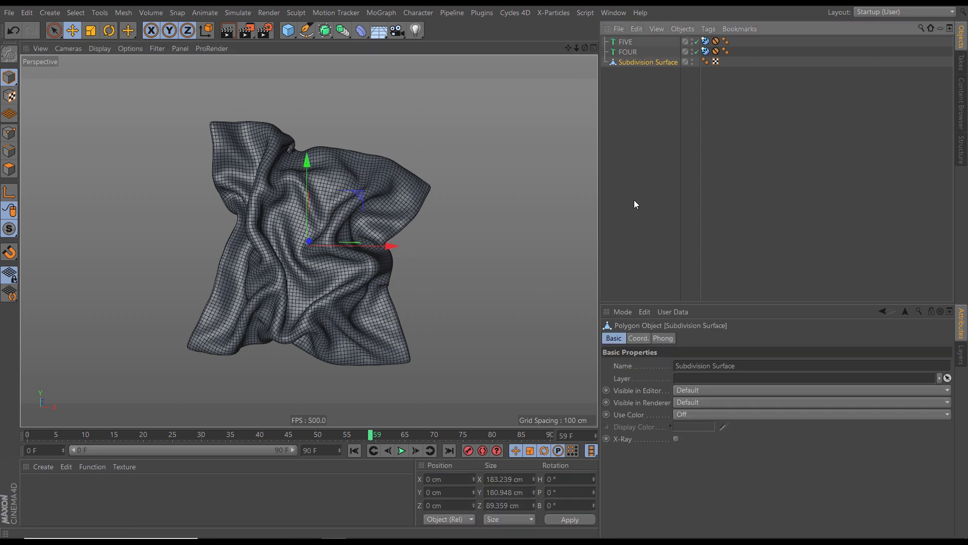
pyautogui.click(756, 364)
pyautogui.press('BackSpace')
pyautogui.press('BackSpace')
pyautogui.press('BackSpace')
pyautogui.press('BackSpace')
pyautogui.press('BackSpace')
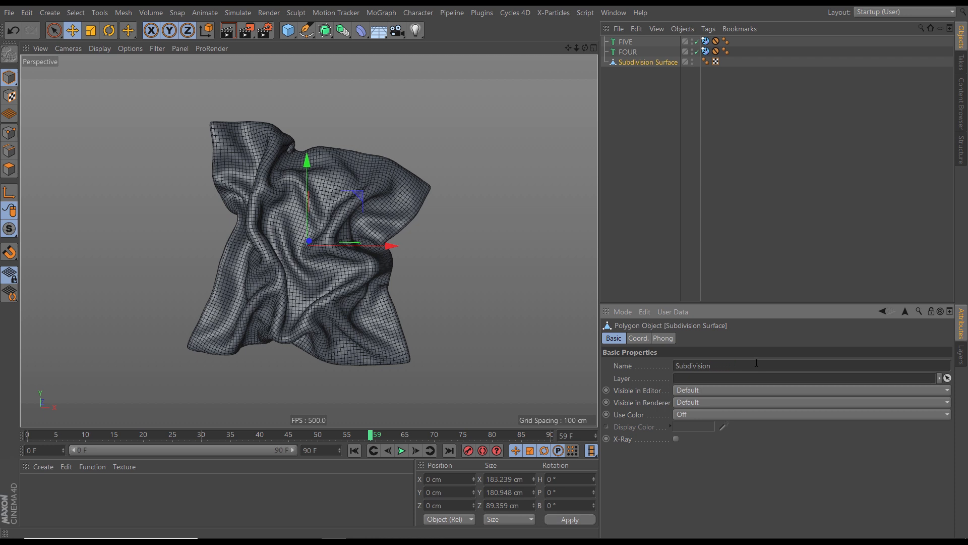
pyautogui.write('x1_Cloth')
pyautogui.click(651, 110)
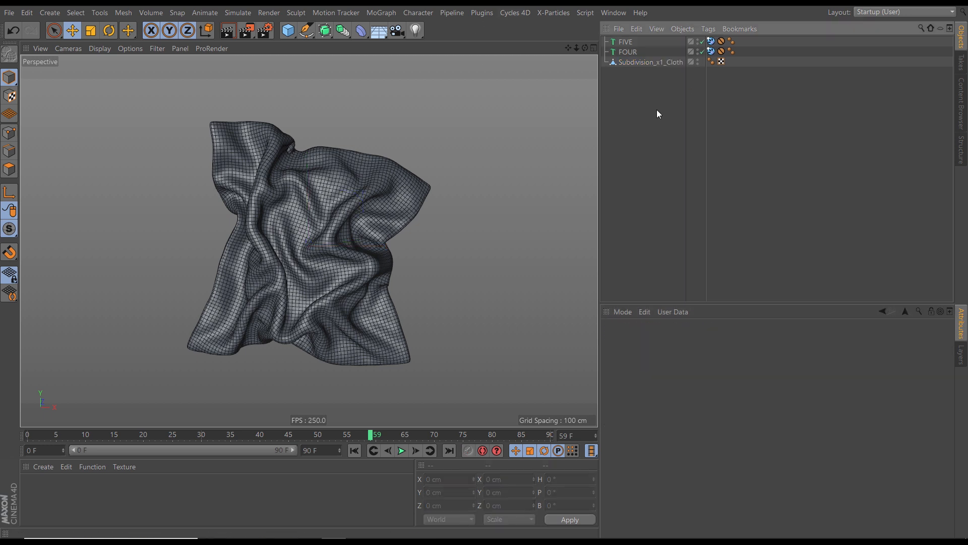
# Delete the FIVE text object from the scene.
pyautogui.click(651, 62)
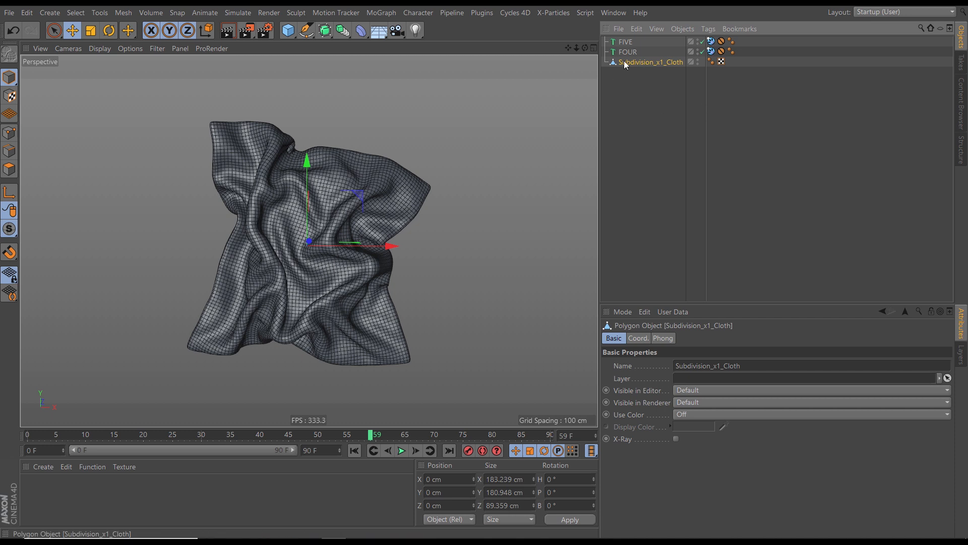
pyautogui.click(628, 42)
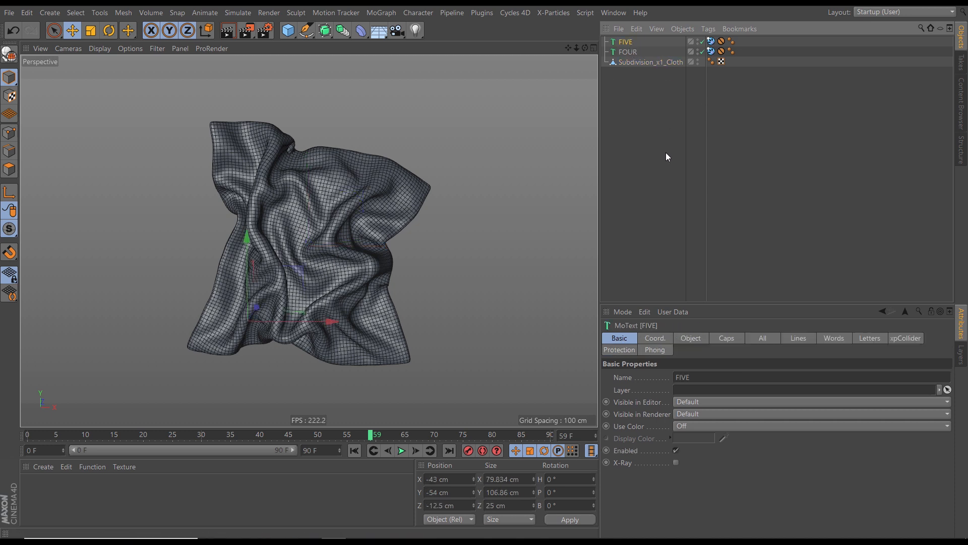
pyautogui.press('Delete')
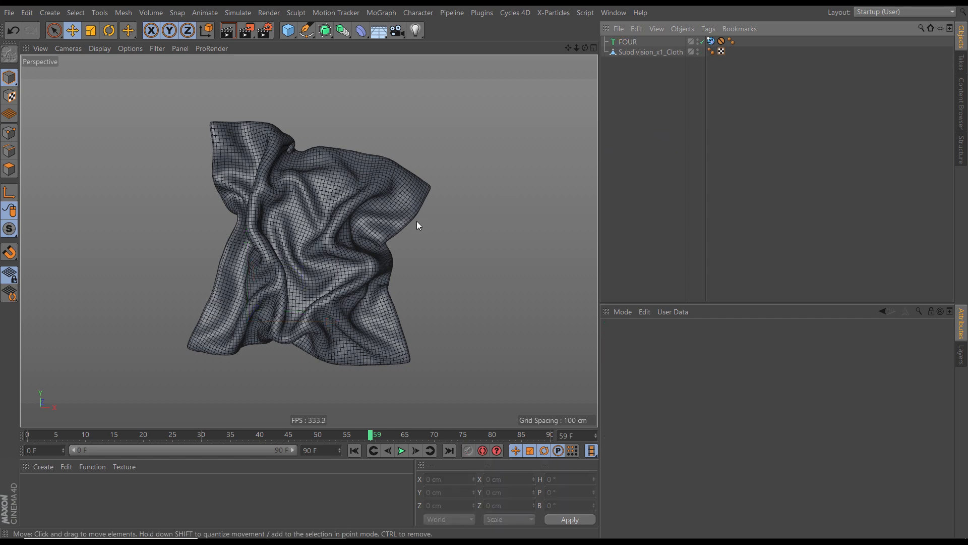
# Hide the cloth briefly to view FOUR, show it again, and look at the settings of FOUR's xpCollider tag.
pyautogui.moveTo(347, 249)
pyautogui.keyDown('alt'); pyautogui.mouseDown()
pyautogui.moveTo(192, 235)
pyautogui.moveTo(347, 247)
pyautogui.moveTo(324, 226)
pyautogui.moveTo(346, 247)
pyautogui.mouseUp(); pyautogui.keyUp('alt')
pyautogui.click(697, 51)
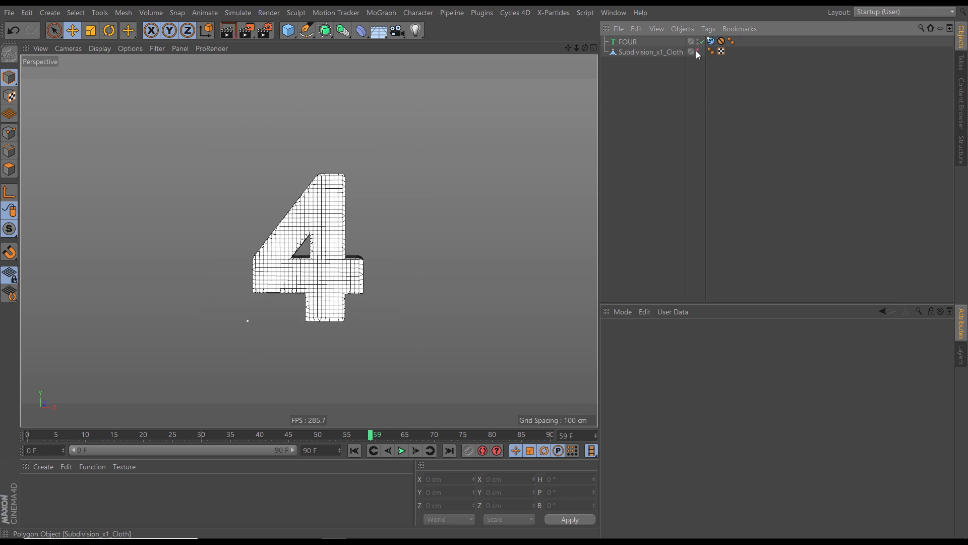
pyautogui.click(697, 50)
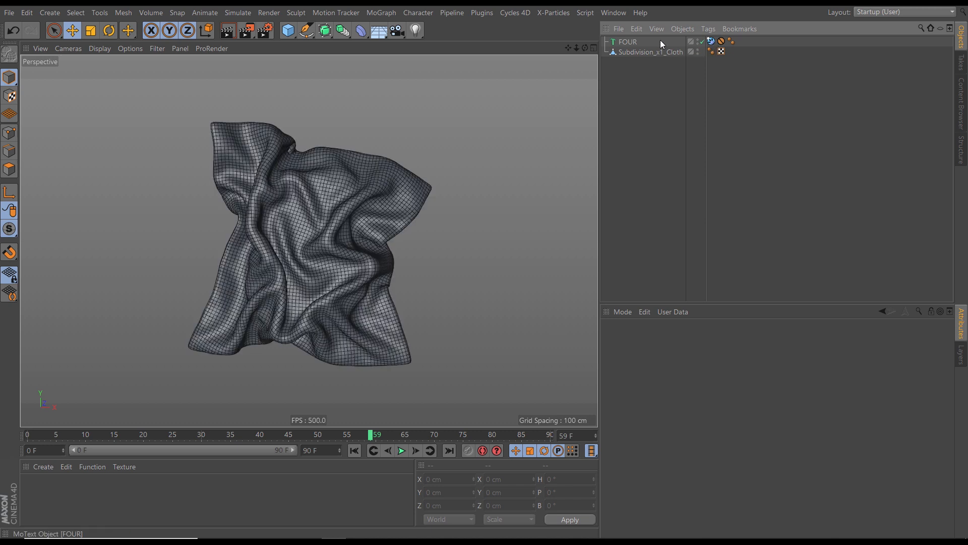
pyautogui.click(712, 43)
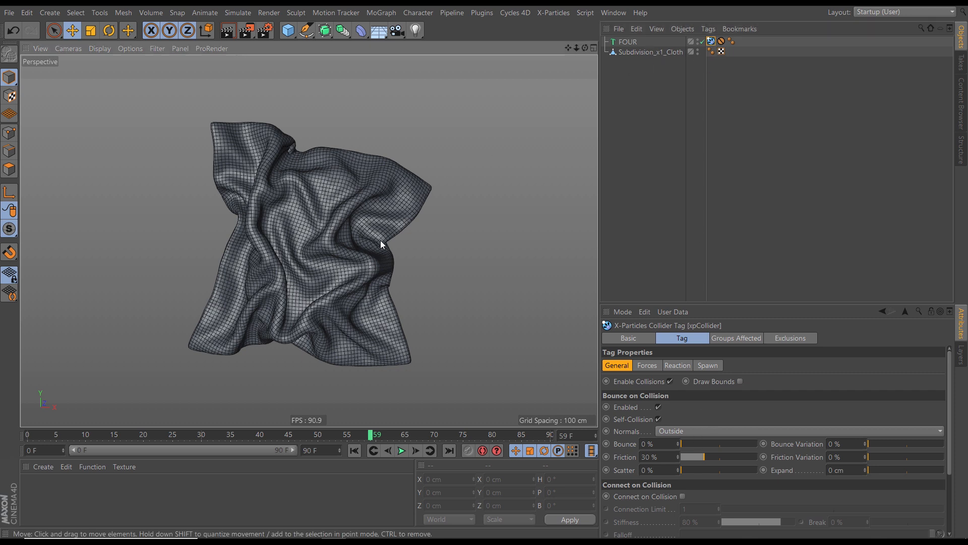
pyautogui.scroll(-3, 382, 240)
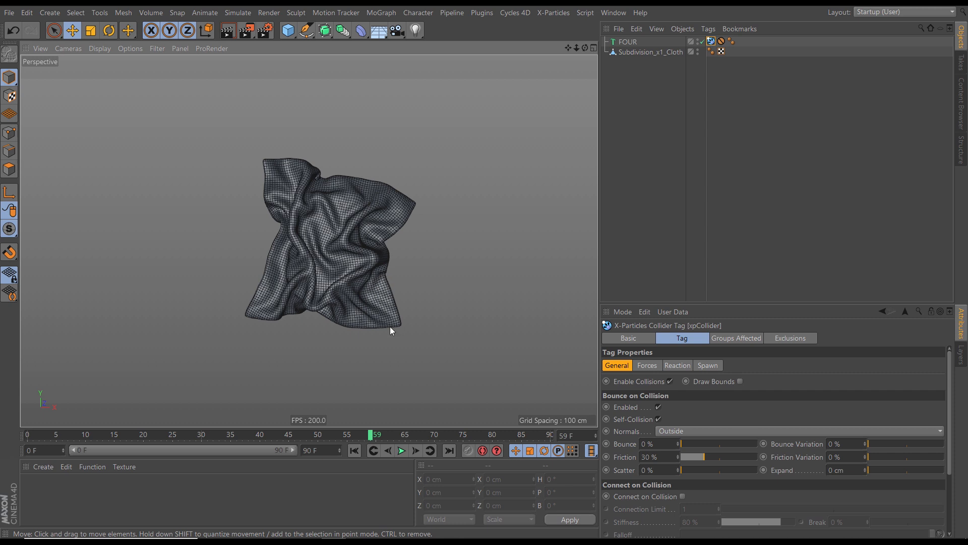
pyautogui.scroll(2, 355, 290)
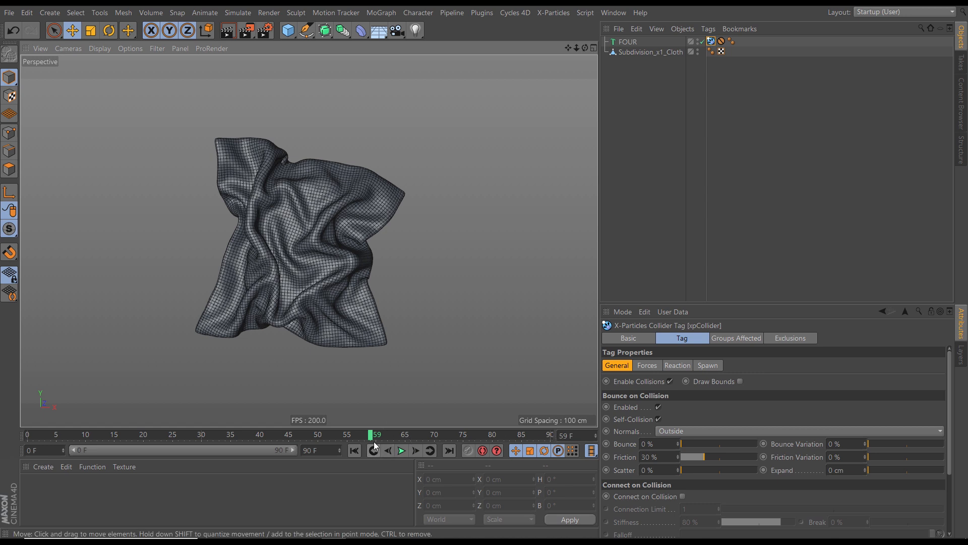
# Play the animation from frame 0 to check the cloth and stop at frame 65.
pyautogui.click(355, 450)
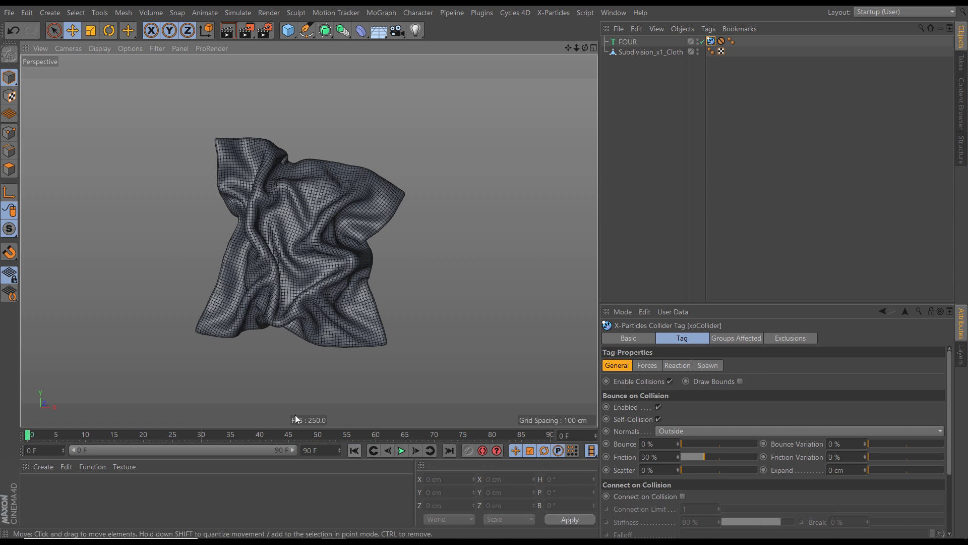
pyautogui.click(401, 451)
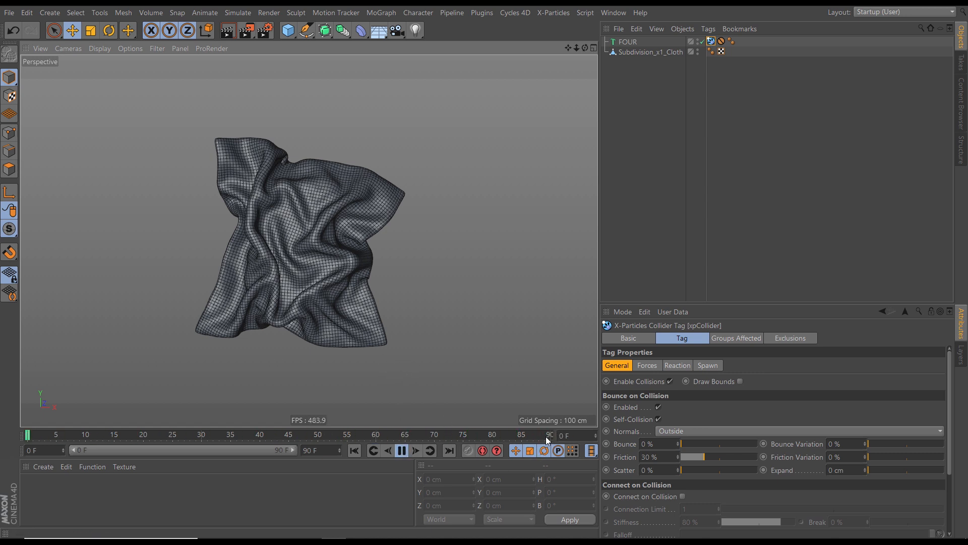
pyautogui.click(401, 451)
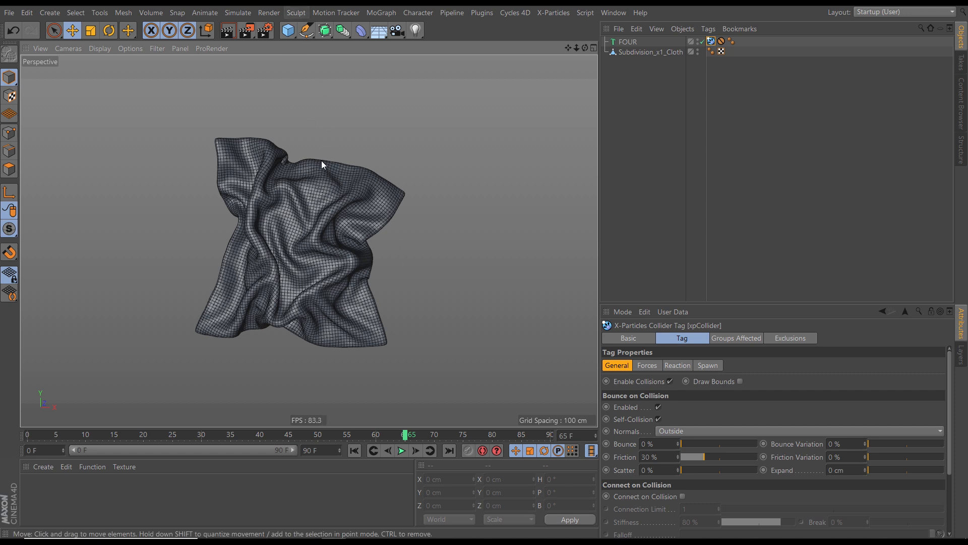
pyautogui.keyDown('alt'); pyautogui.moveTo(327, 279); pyautogui.dragTo(329, 271, button='middle'); pyautogui.keyUp('alt')
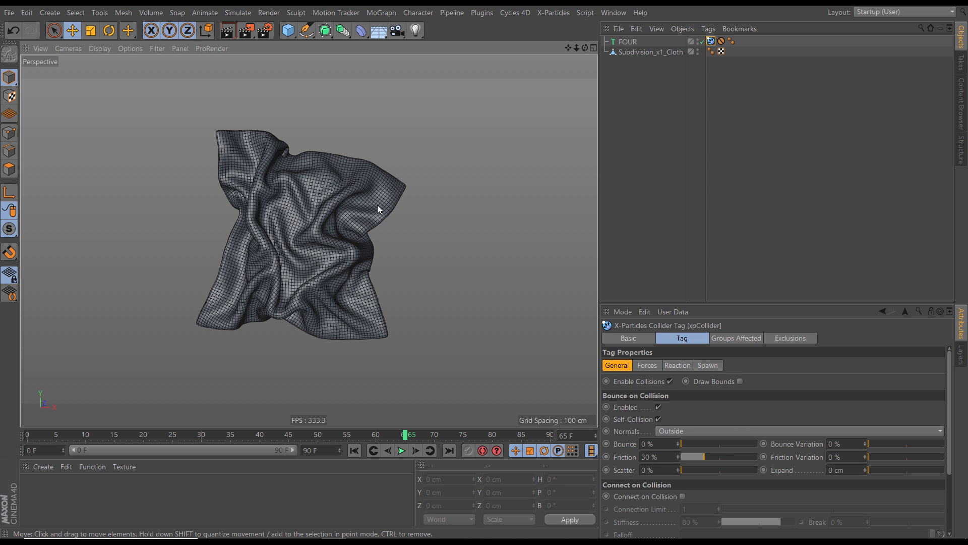
# Start saving the project and browse to the Mograph_Countdown folder inside the Mograph_Countdown library.
pyautogui.click(9, 13)
pyautogui.click(59, 130)
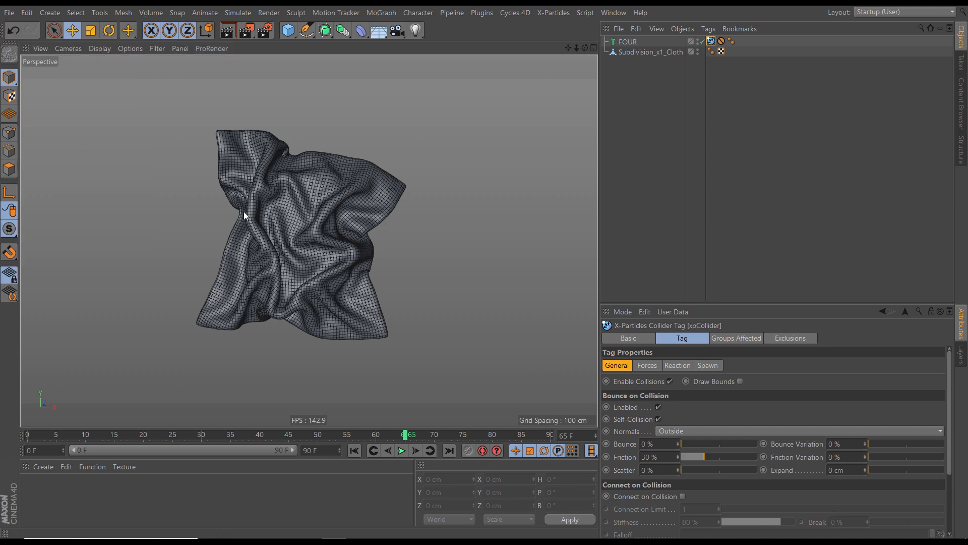
pyautogui.click(63, 242)
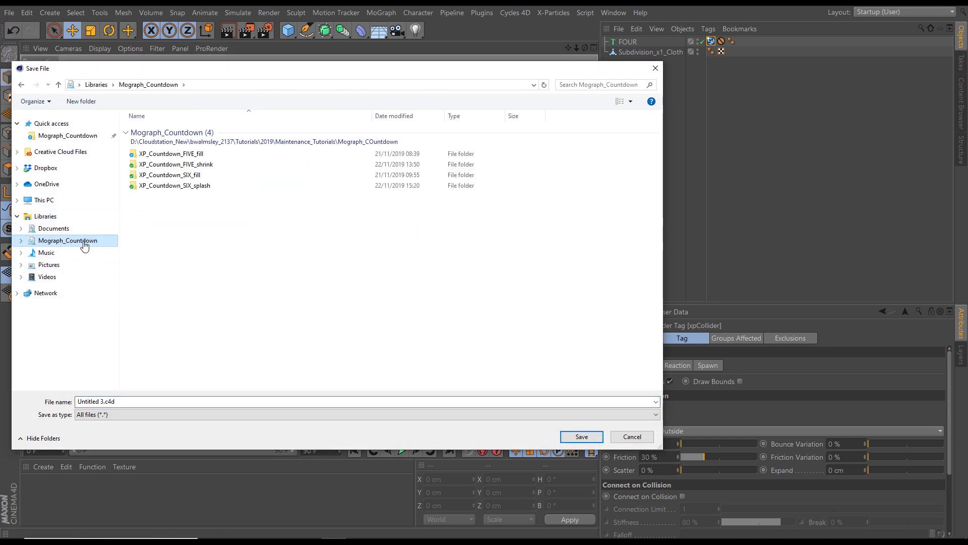
pyautogui.click(20, 241)
pyautogui.click(48, 255)
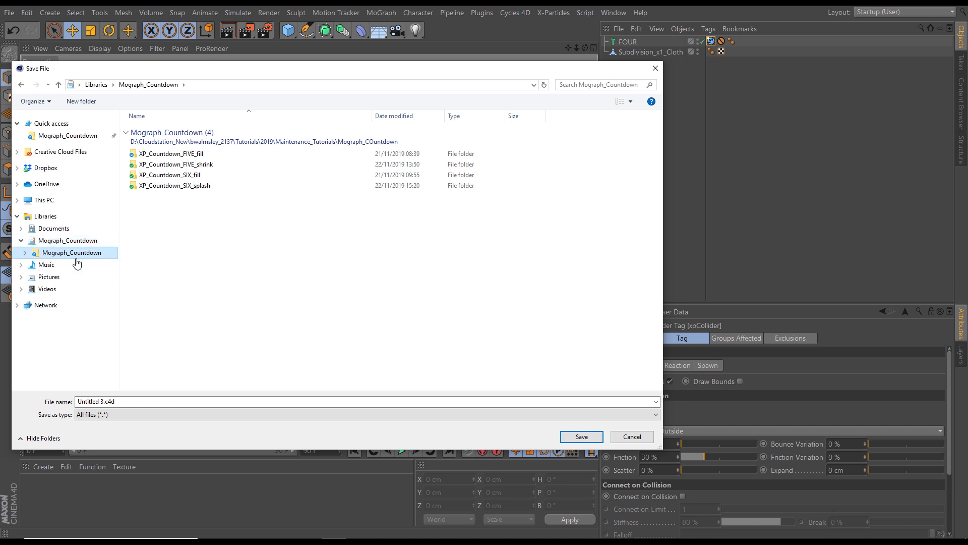
# Create a folder named XP_Countdown_FIVE_burn in Mograph_Countdown.
pyautogui.click(83, 102)
pyautogui.write('XP_Coun')
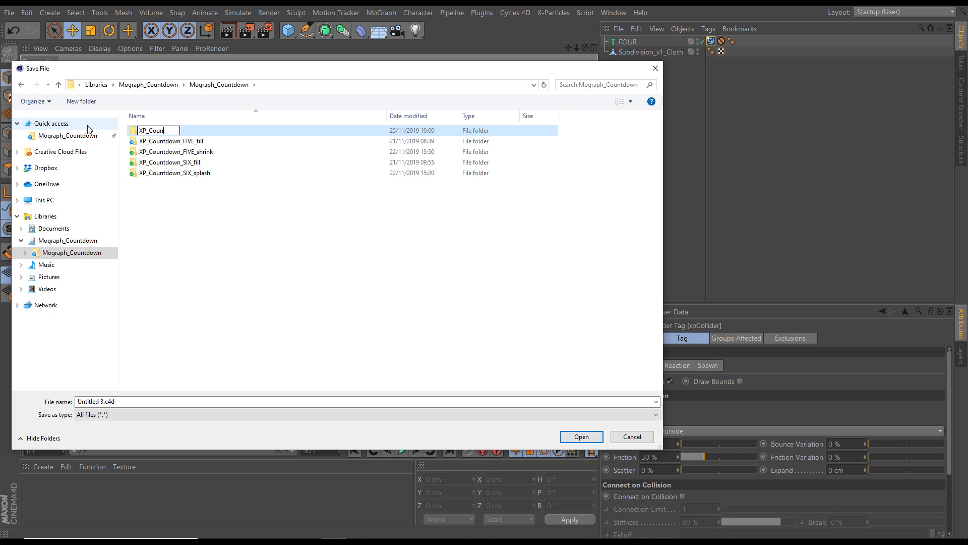
pyautogui.write('tdown_FIVE_Burn')
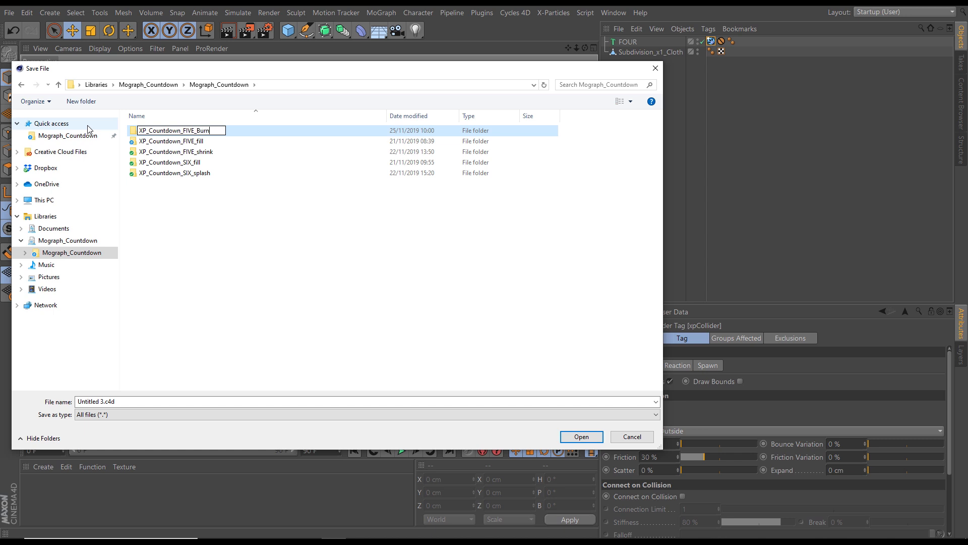
pyautogui.press('BackSpace')
pyautogui.press('BackSpace')
pyautogui.press('BackSpace')
pyautogui.press('BackSpace')
pyautogui.write('burn')
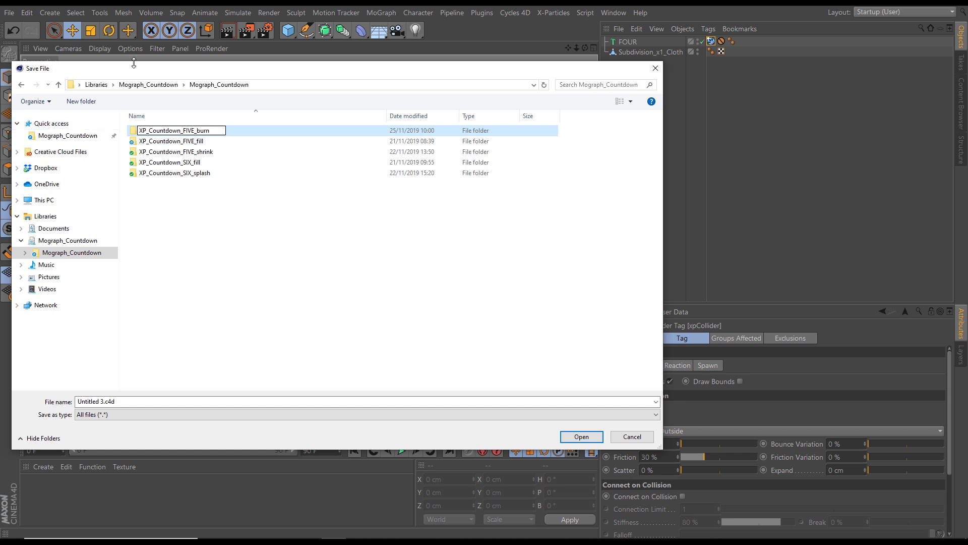
pyautogui.moveTo(208, 130); pyautogui.dragTo(143, 145)
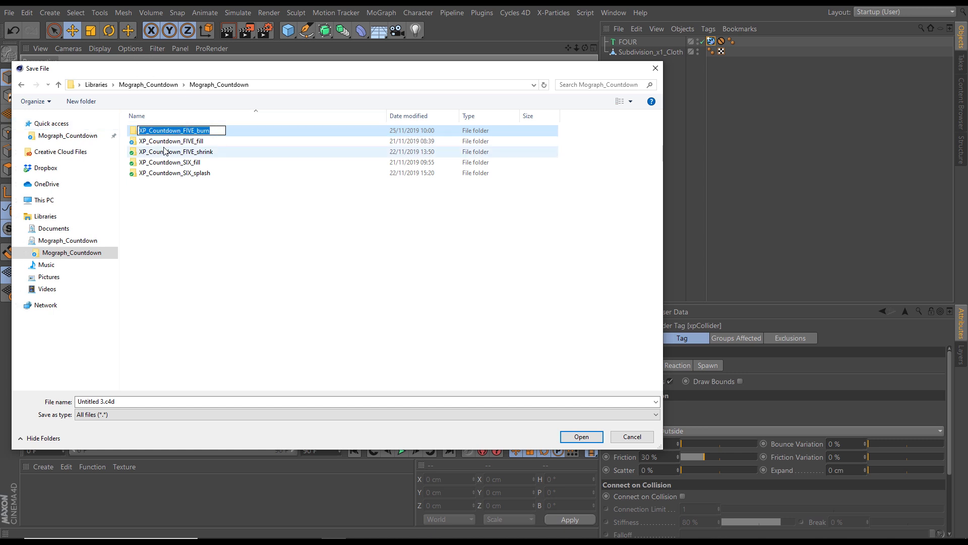
pyautogui.click(136, 401)
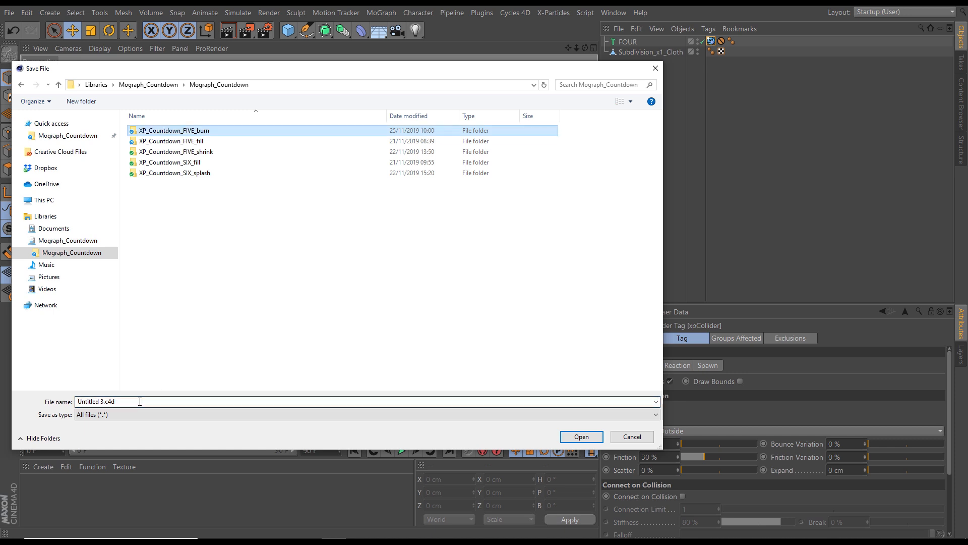
# Open the XP_Countdown_FIVE_burn folder and create a subfolder named Cache in it.
pyautogui.doubleClick(162, 132)
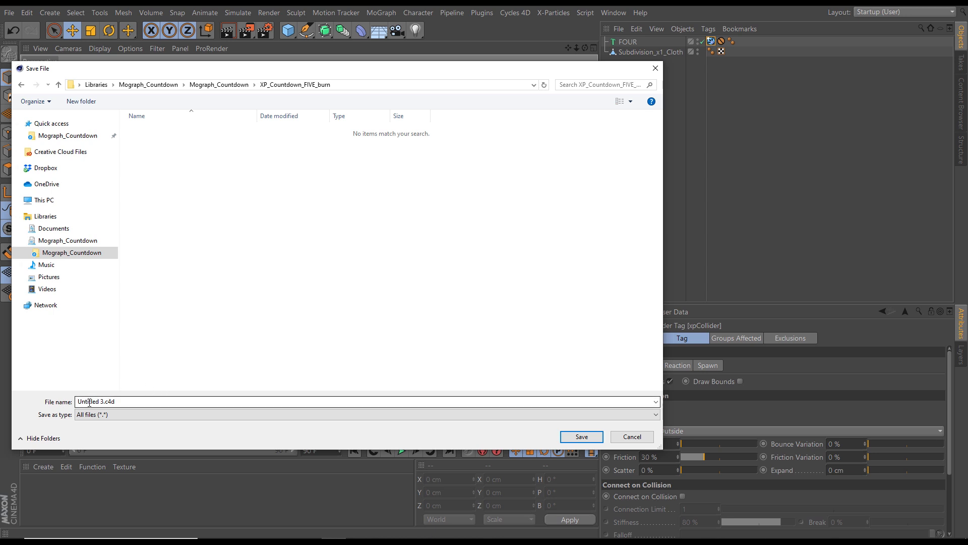
pyautogui.click(81, 102)
pyautogui.write('C')
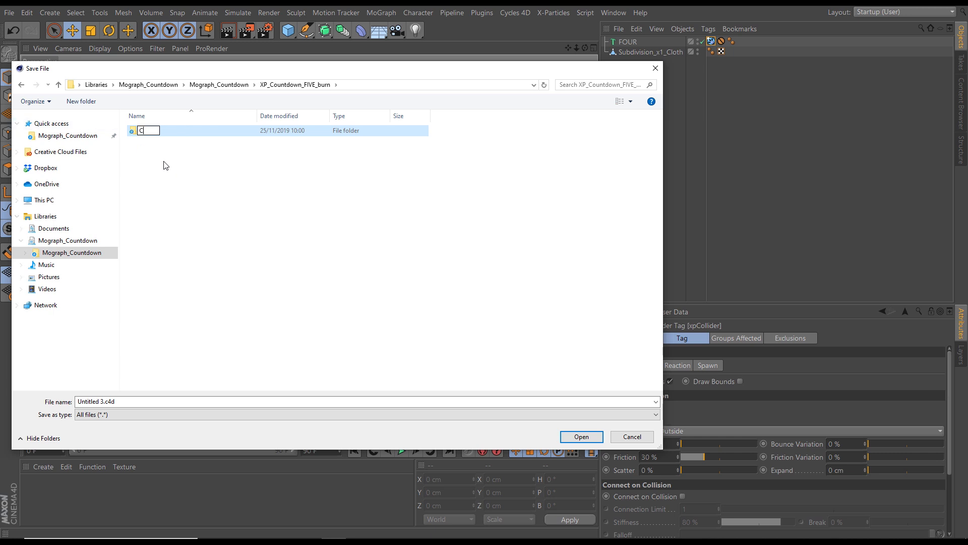
pyautogui.write('ache')
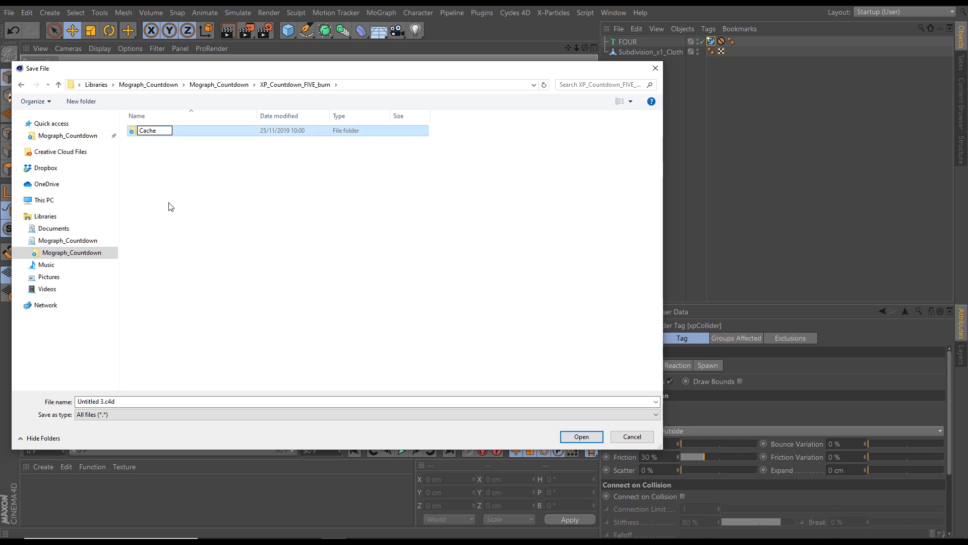
pyautogui.click(176, 207)
# Save the project as XP_Countdown_FIVE_burn_v01 in the XP_Countdown_FIVE_burn folder.
pyautogui.click(96, 400)
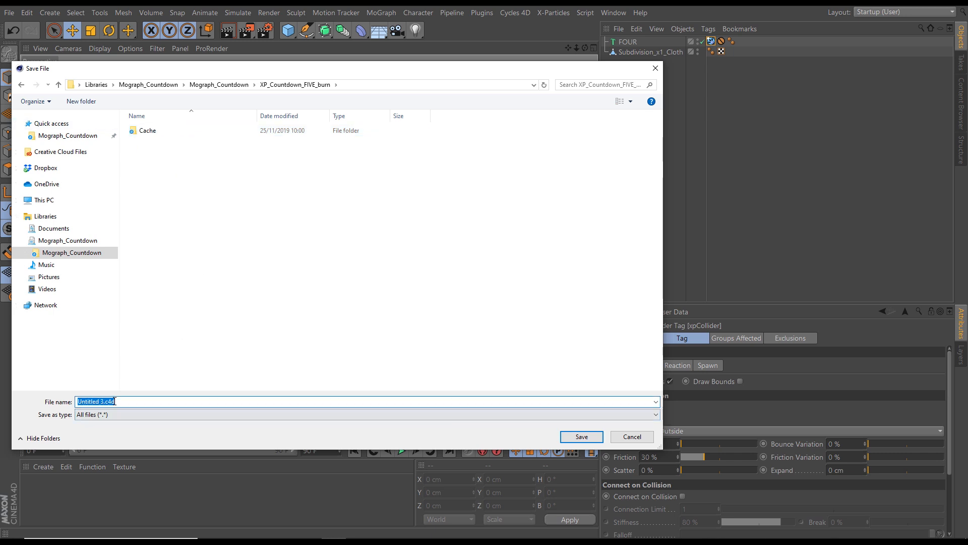
pyautogui.write('XP_Countdown_FIVE_burn_v01')
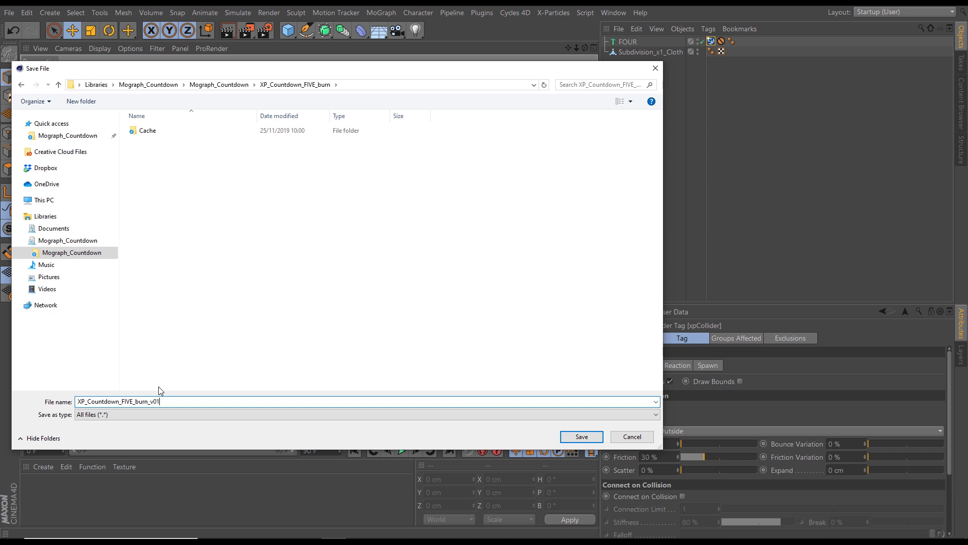
pyautogui.click(578, 436)
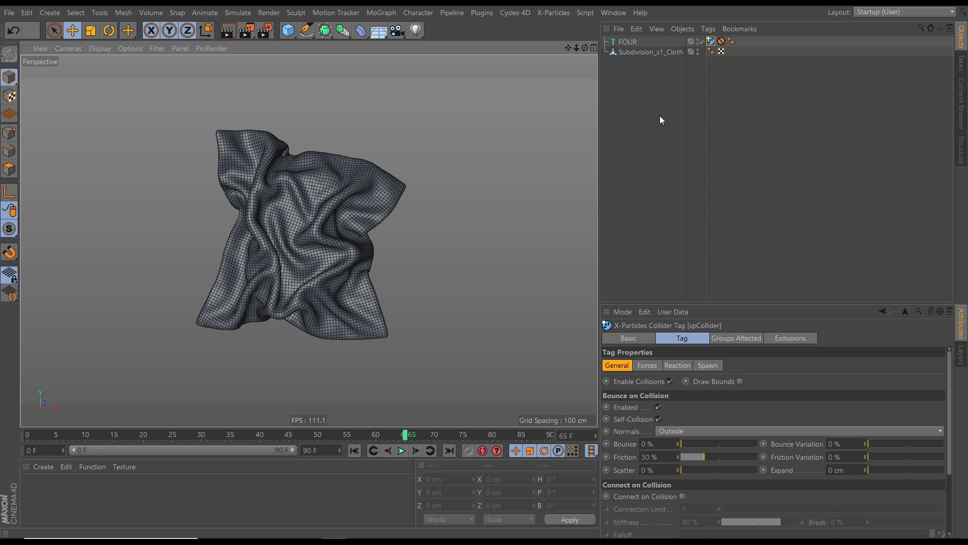
# Apply X-Particles Create Cloth to Subdivision_x1_Cloth and delete the xpGravity object it adds.
pyautogui.click(623, 53)
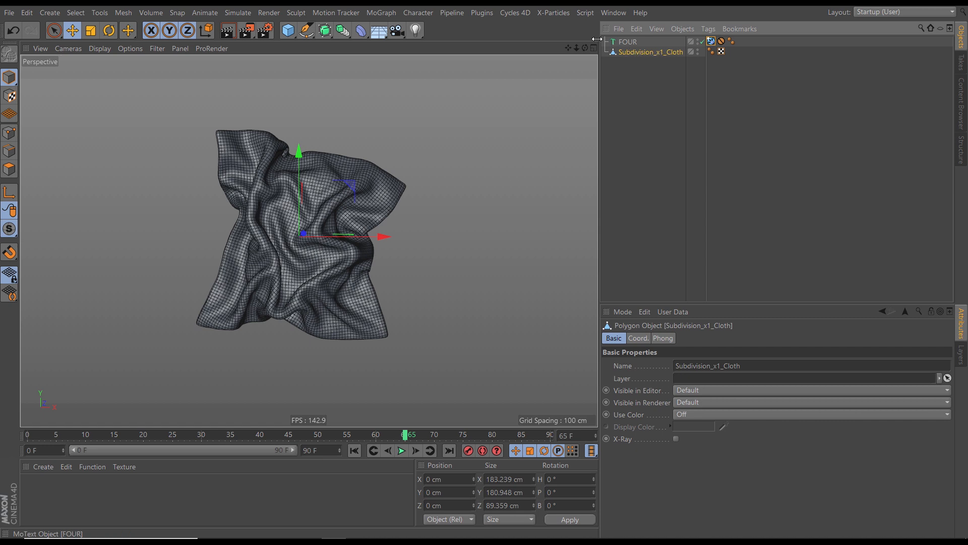
pyautogui.click(563, 14)
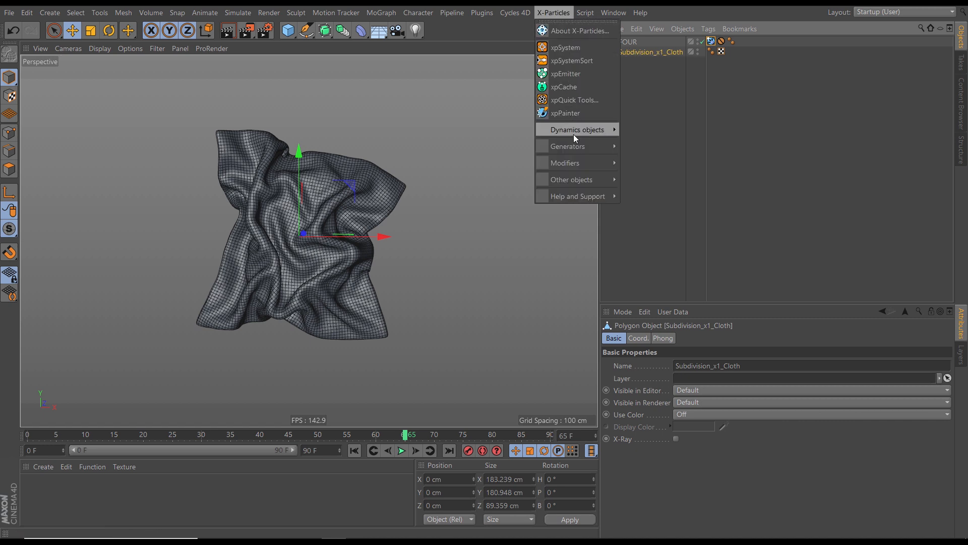
pyautogui.moveTo(575, 132)
pyautogui.moveTo(660, 132)
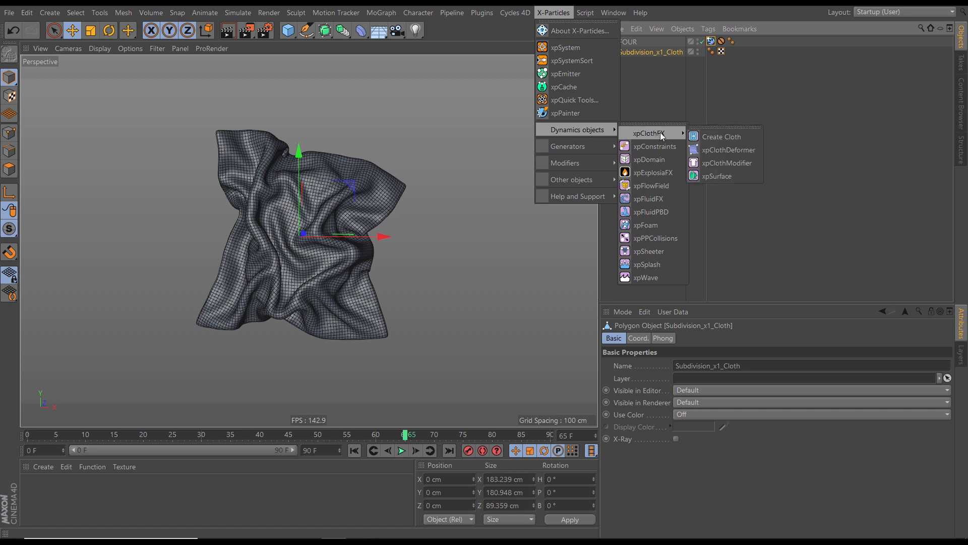
pyautogui.click(726, 136)
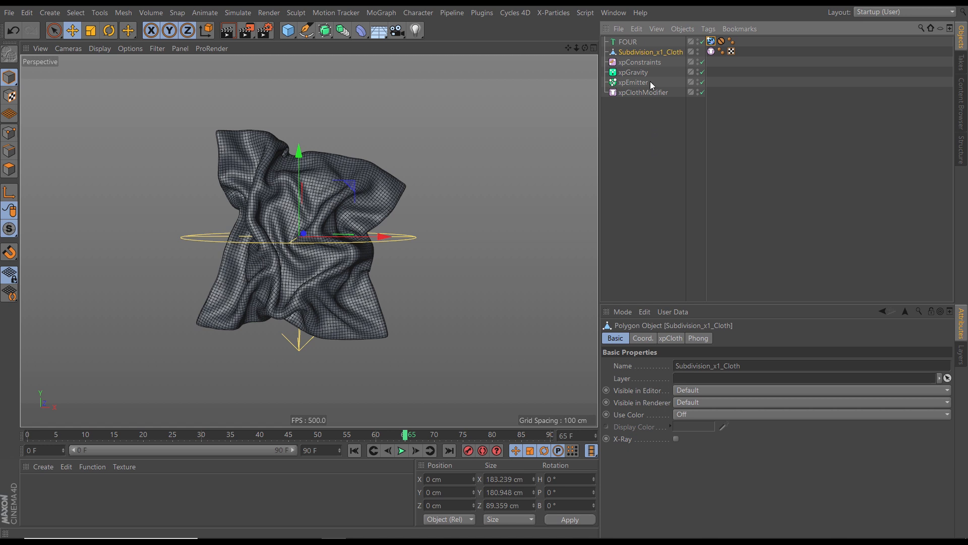
pyautogui.click(639, 72)
pyautogui.press('Delete')
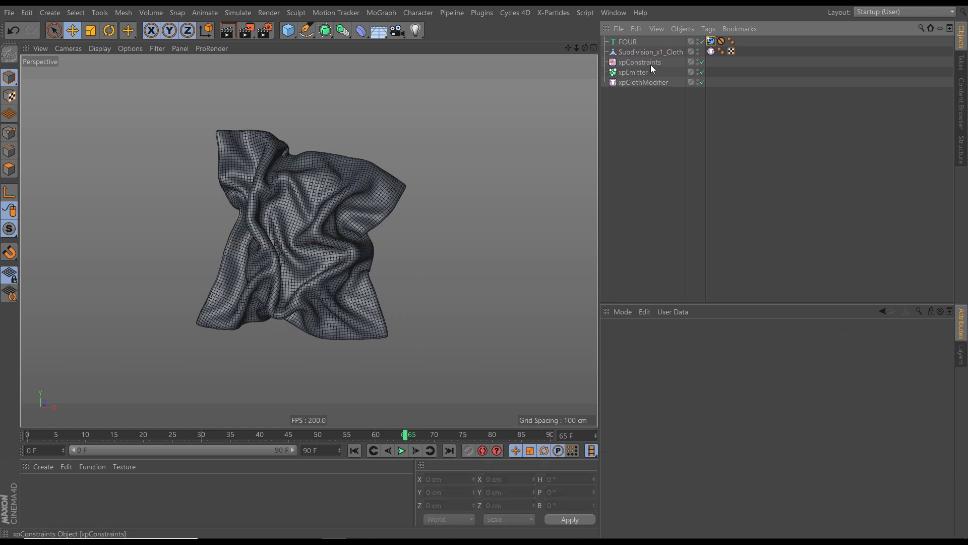
# Disable the xpConstraints object and set the xpEmitter's editor display to Circle.
pyautogui.click(702, 61)
pyautogui.click(634, 73)
pyautogui.moveTo(716, 303); pyautogui.dragTo(713, 128)
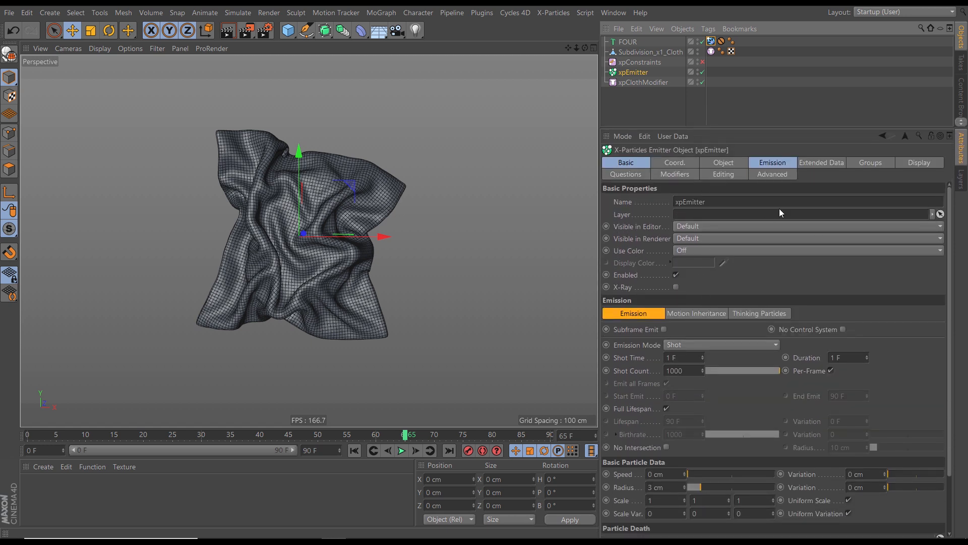
pyautogui.click(899, 163)
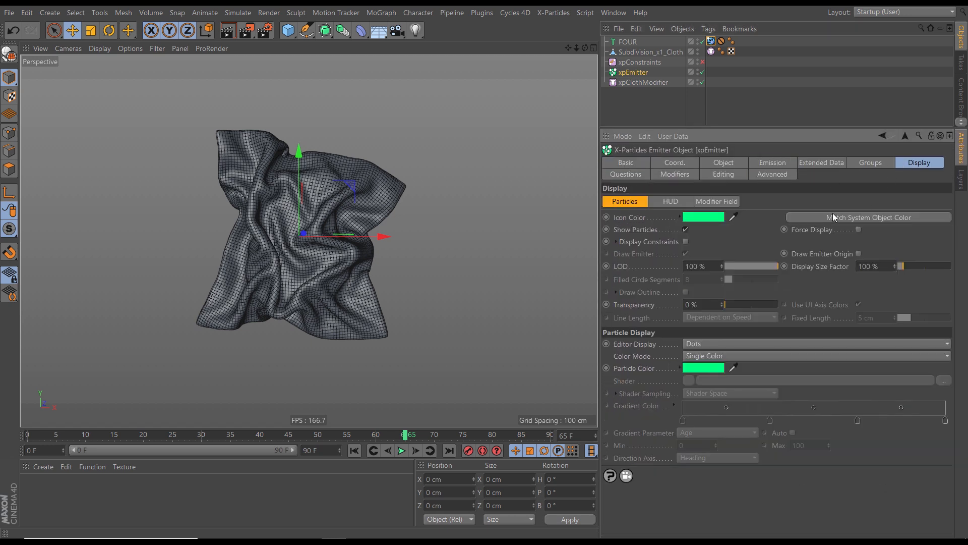
pyautogui.click(696, 343)
pyautogui.click(698, 230)
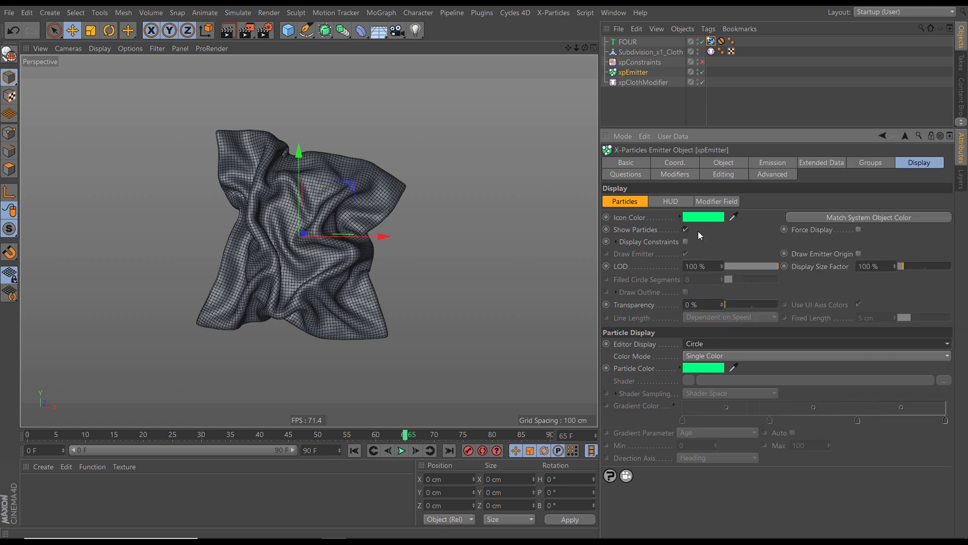
# Go to the start of the animation and advance one frame to check the particles on the cloth.
pyautogui.click(355, 450)
pyautogui.click(416, 450)
pyautogui.keyDown('alt'); pyautogui.moveTo(346, 259); pyautogui.dragTo(352, 220); pyautogui.keyUp('alt')
# In the cloth tag of Subdivision_x1_Cloth, set Iterations to 4 and both Shear and Bend strength to 0 %.
pyautogui.moveTo(780, 127); pyautogui.dragTo(781, 254)
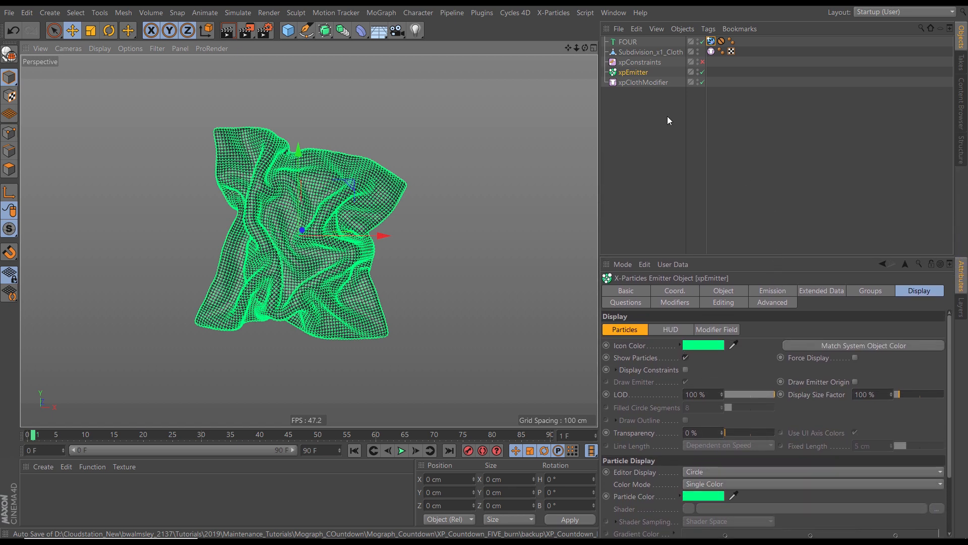
pyautogui.click(710, 52)
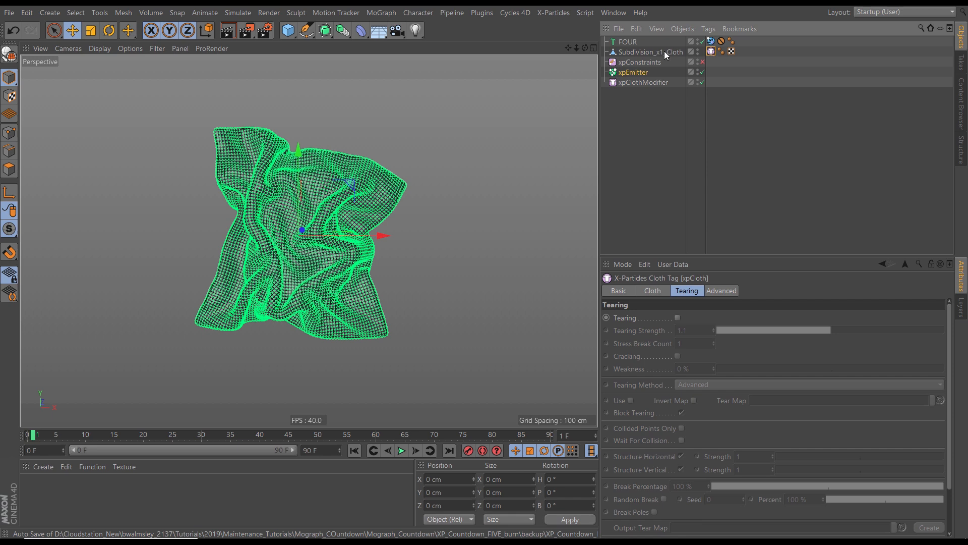
pyautogui.click(652, 290)
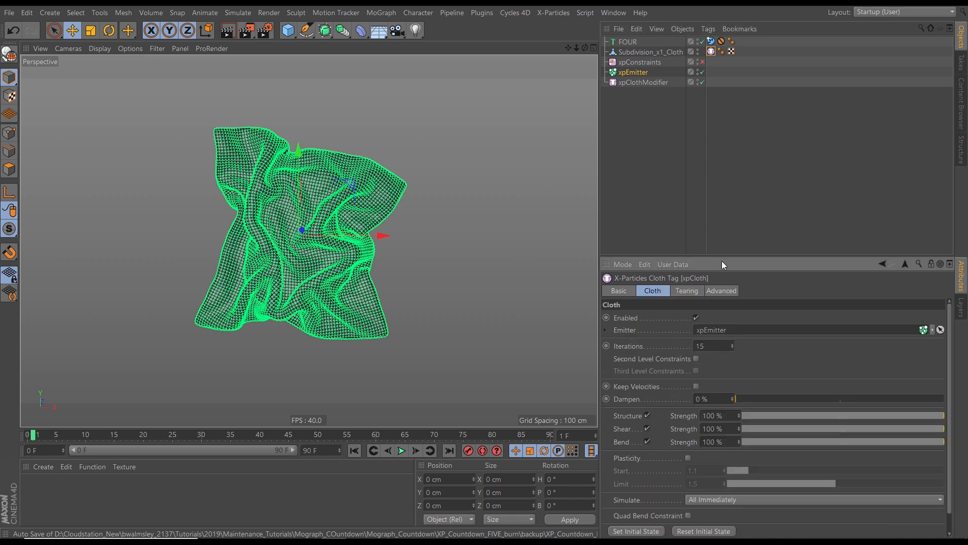
pyautogui.moveTo(721, 256); pyautogui.dragTo(721, 161)
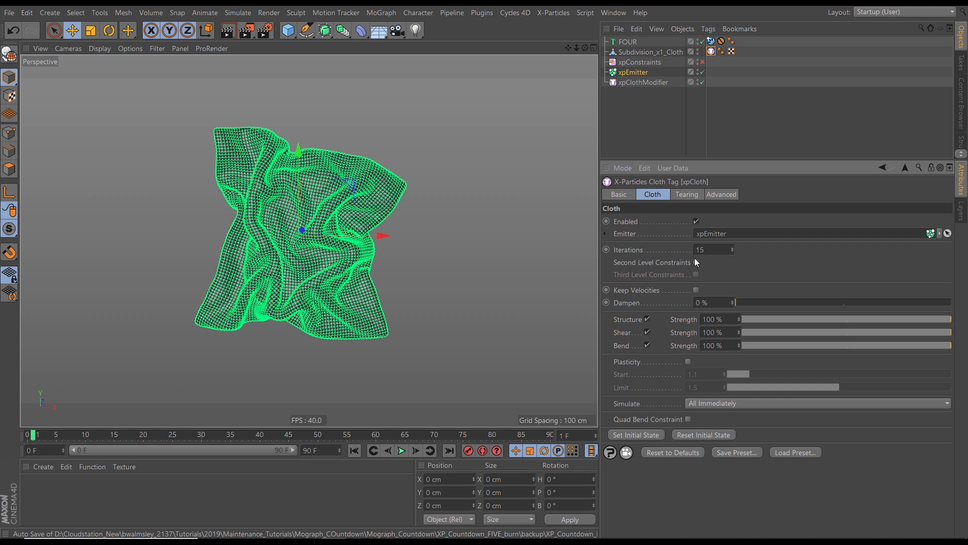
pyautogui.click(709, 251)
pyautogui.write('4')
pyautogui.press('Return')
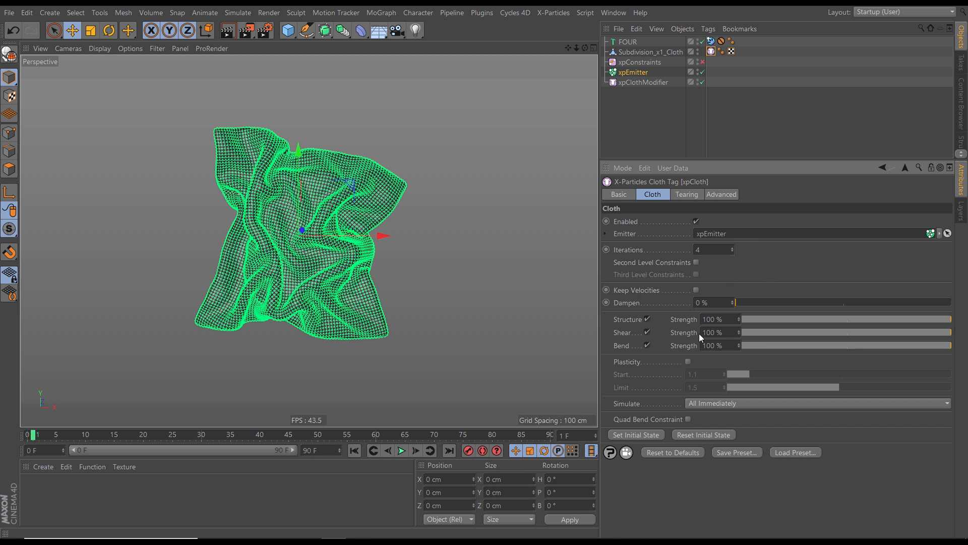
pyautogui.moveTo(764, 331); pyautogui.dragTo(739, 346)
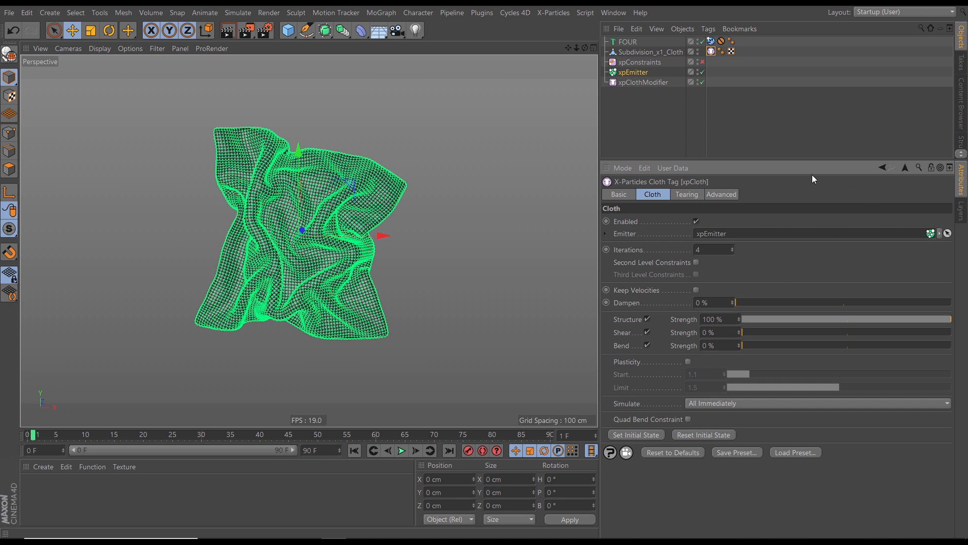
# Play the cloth simulation from the start to check its movement, and rewind to frame 0.
pyautogui.moveTo(751, 163); pyautogui.dragTo(750, 272)
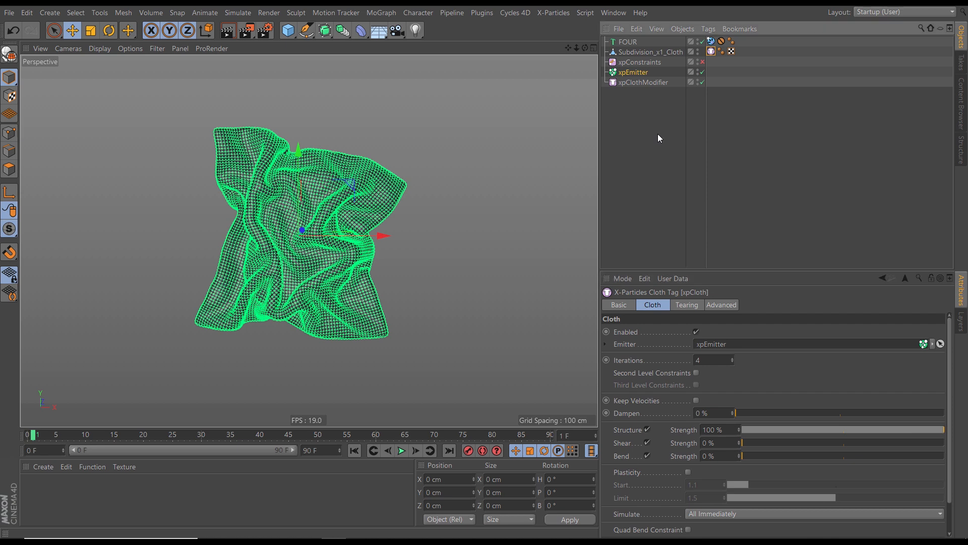
pyautogui.click(670, 172)
pyautogui.click(354, 450)
pyautogui.click(401, 450)
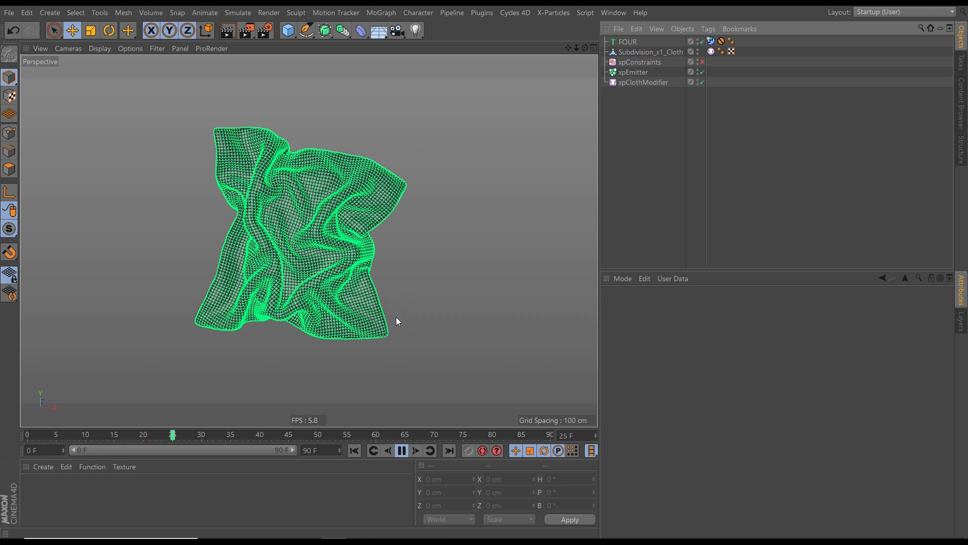
pyautogui.click(402, 450)
pyautogui.click(355, 450)
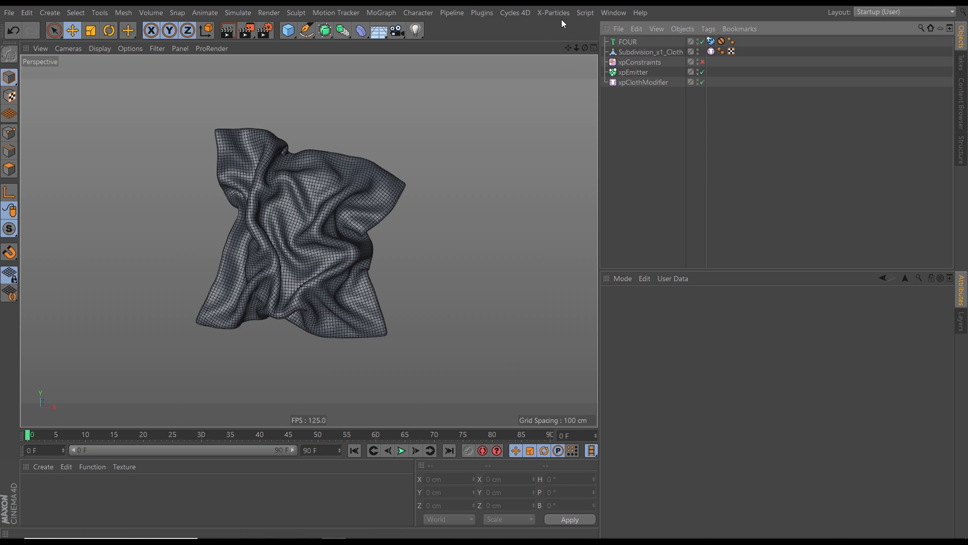
# Sort the existing X-Particles objects into a new xpSystem with xpSystemSort and turn off its icon in the viewport.
pyautogui.click(543, 15)
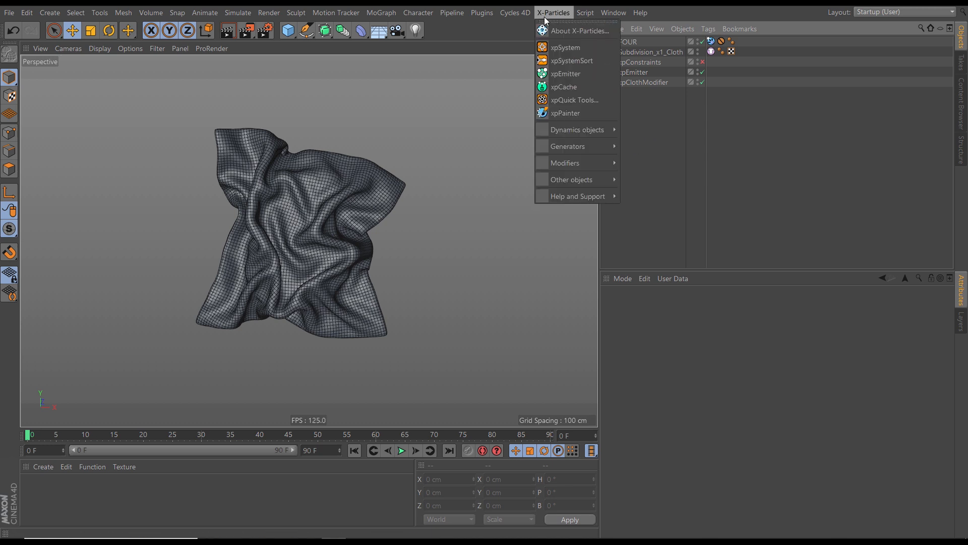
pyautogui.click(572, 60)
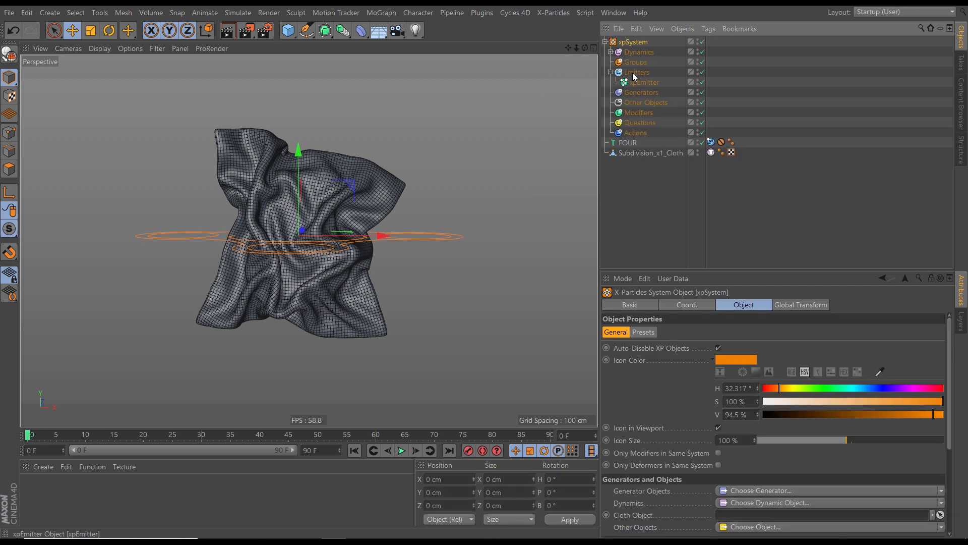
pyautogui.click(611, 52)
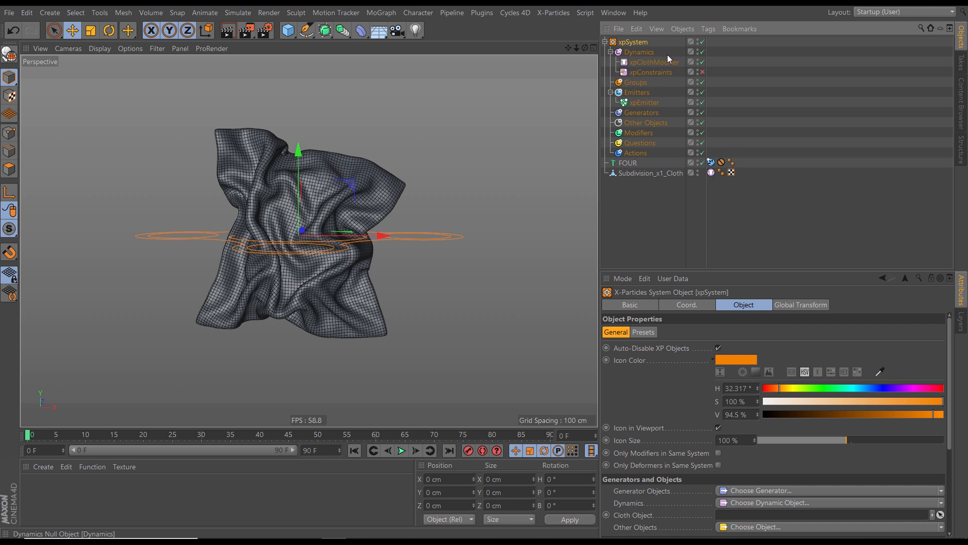
pyautogui.click(610, 52)
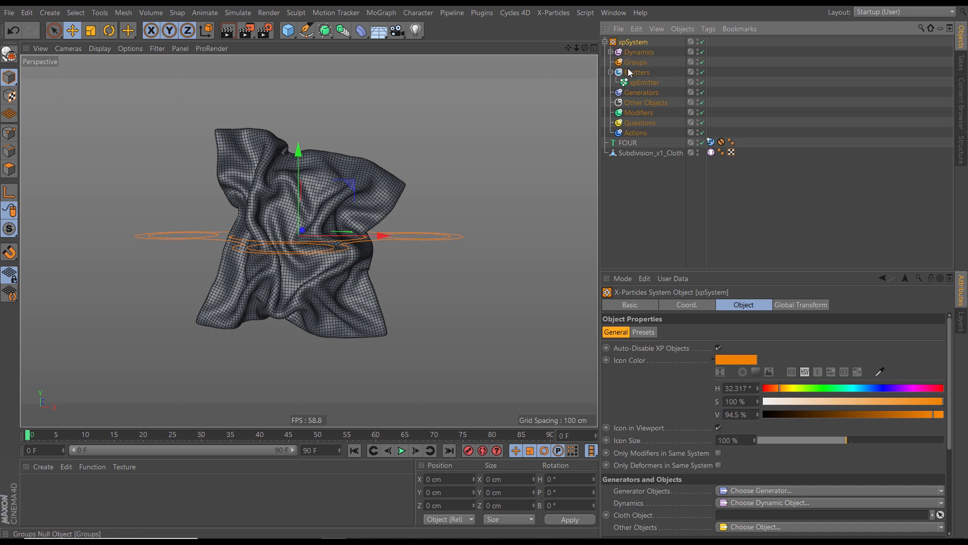
pyautogui.click(610, 71)
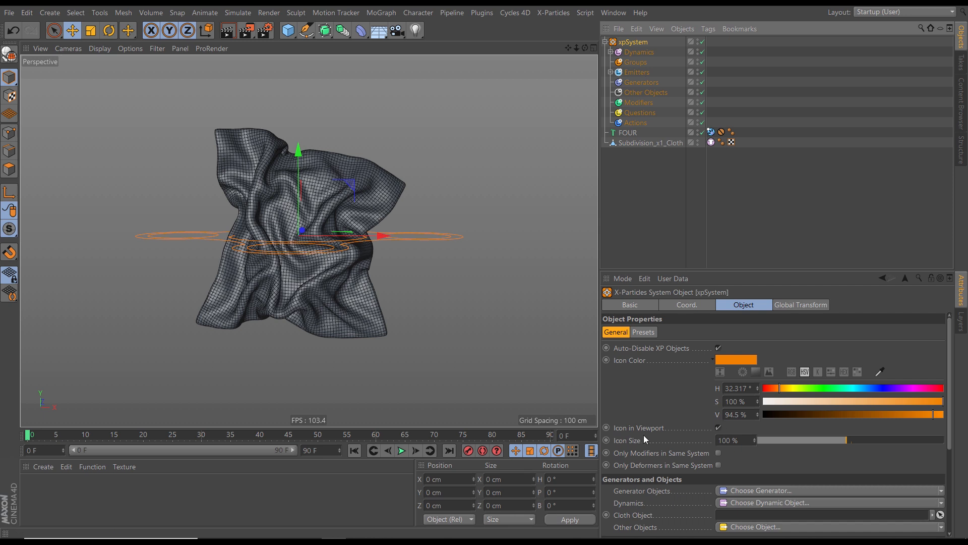
pyautogui.click(718, 428)
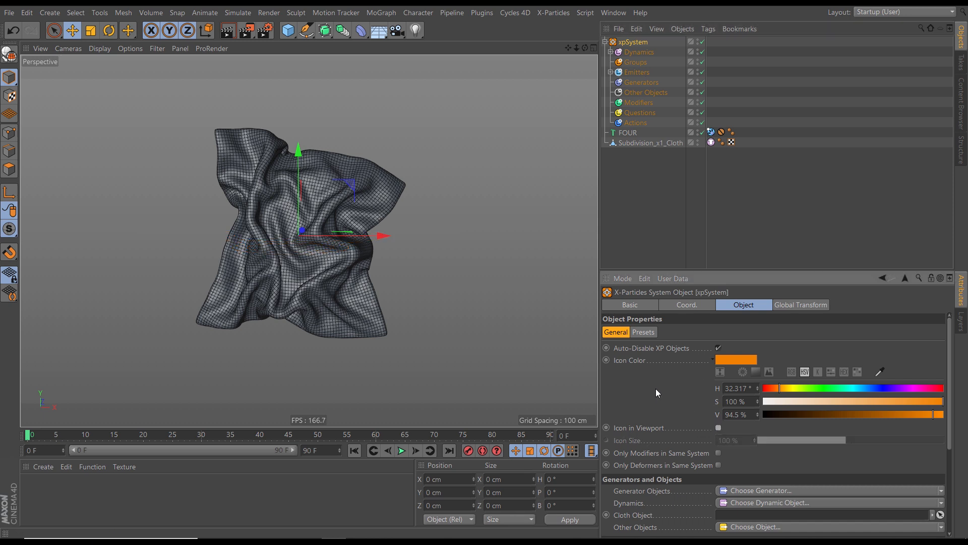
# Move the FOUR text and Subdivision_x1_Cloth into the Other Objects folder of the xpSystem.
pyautogui.moveTo(654, 155); pyautogui.dragTo(623, 133)
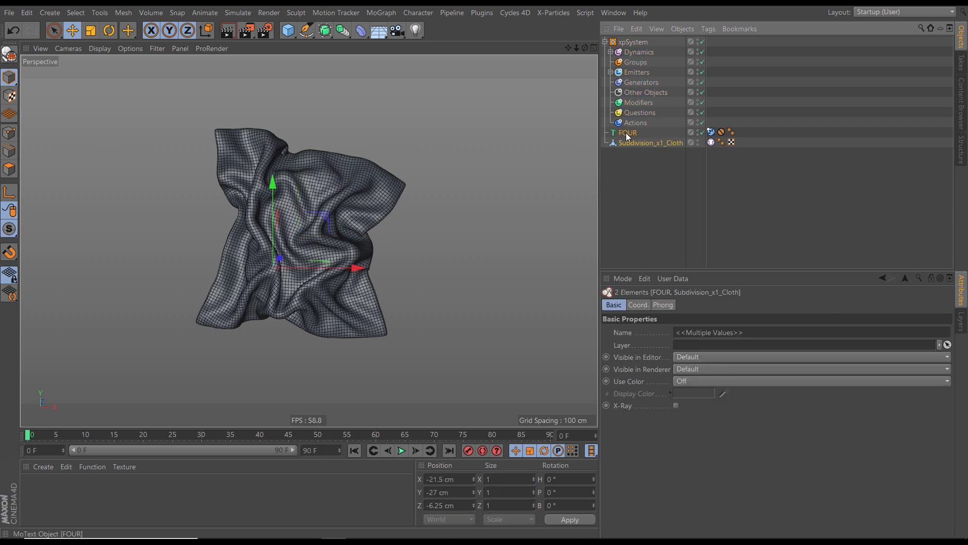
pyautogui.moveTo(637, 93); pyautogui.dragTo(635, 92)
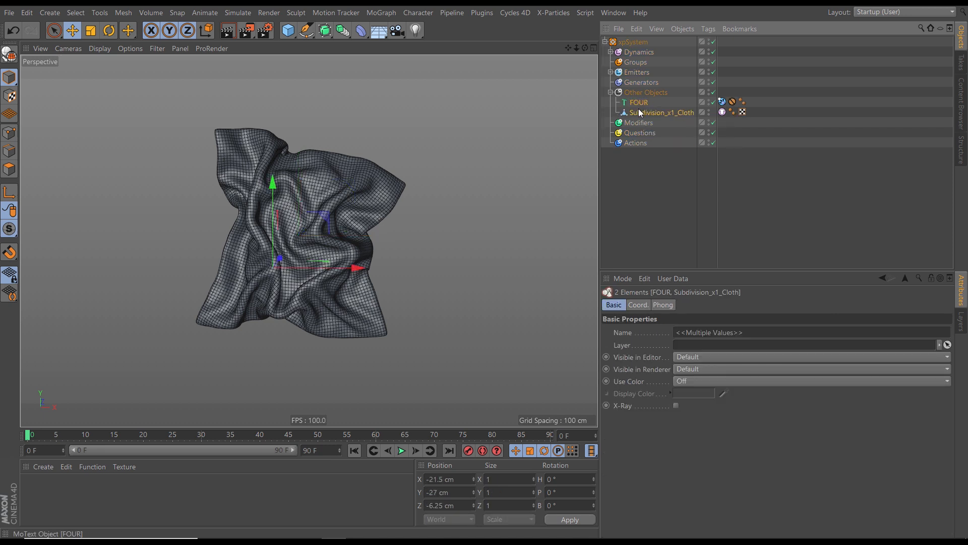
pyautogui.click(610, 92)
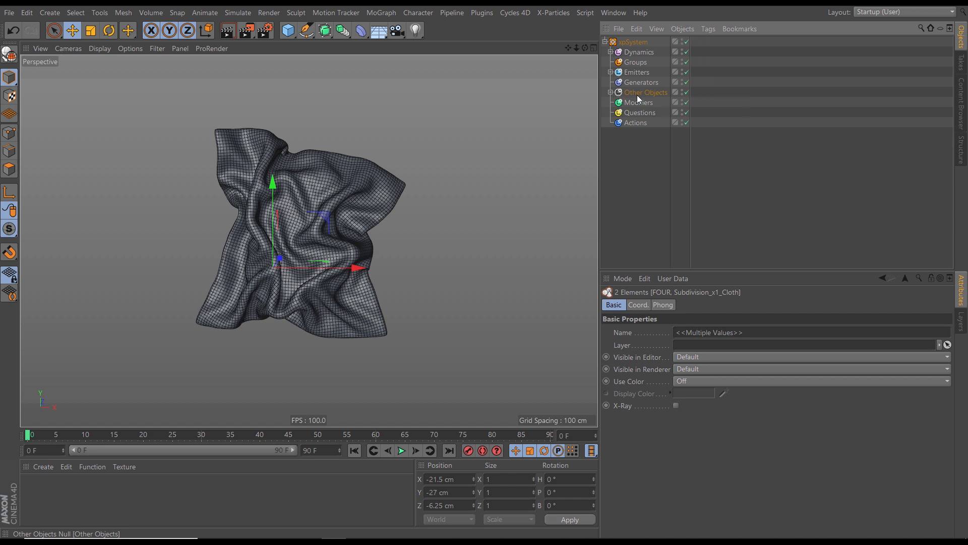
pyautogui.click(605, 42)
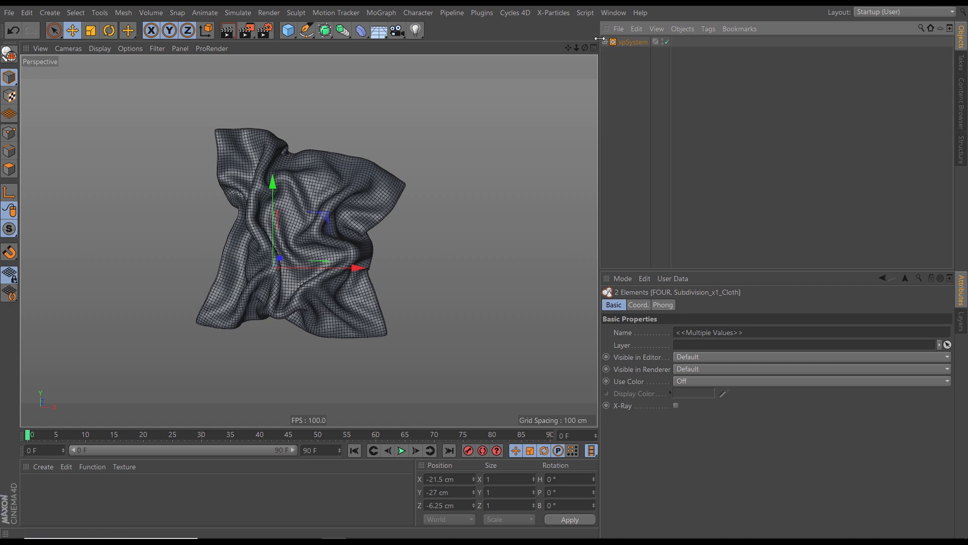
pyautogui.click(605, 42)
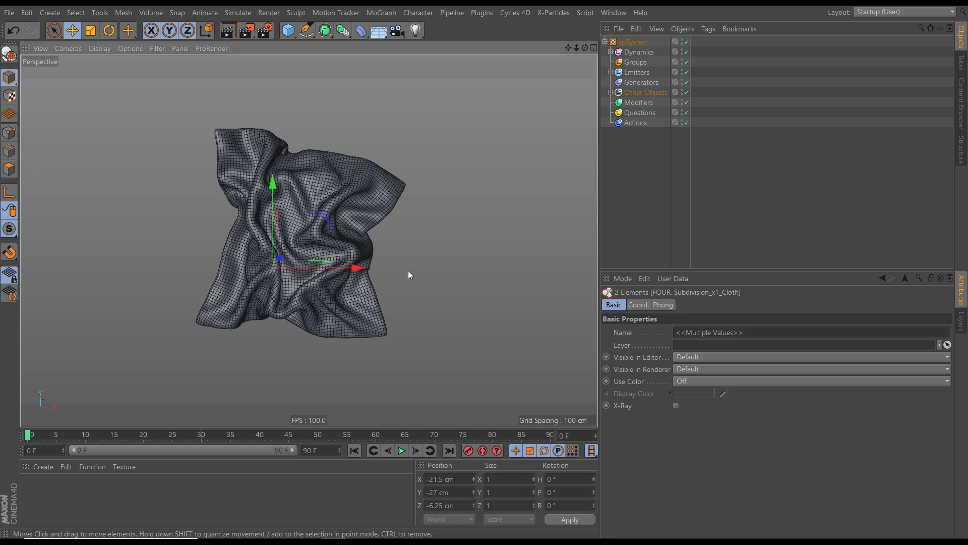
# Add an xpExplosiaFX object to the Dynamics folder of the xpSystem.
pyautogui.scroll(-3, 407, 271)
pyautogui.keyDown('alt'); pyautogui.moveTo(384, 294); pyautogui.dragTo(362, 290, button='middle'); pyautogui.keyUp('alt')
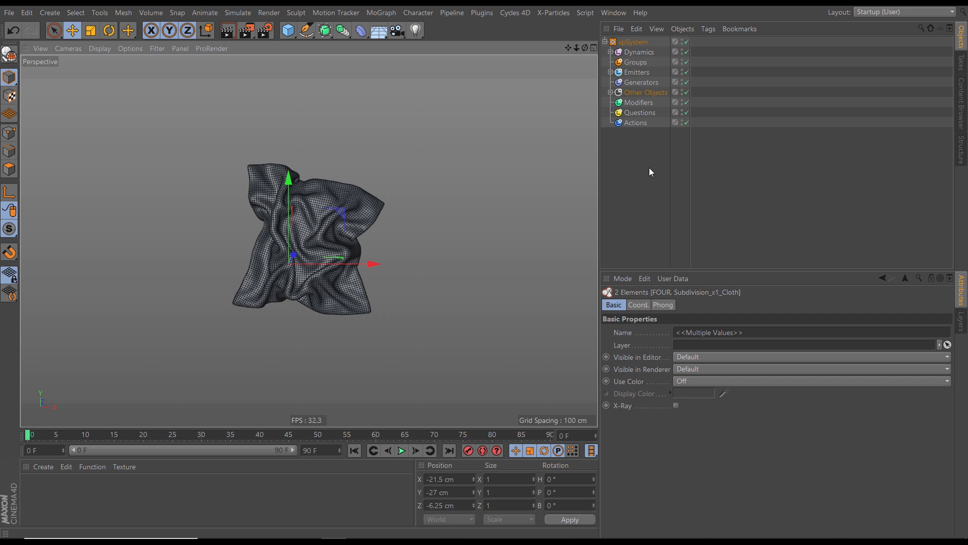
pyautogui.click(610, 51)
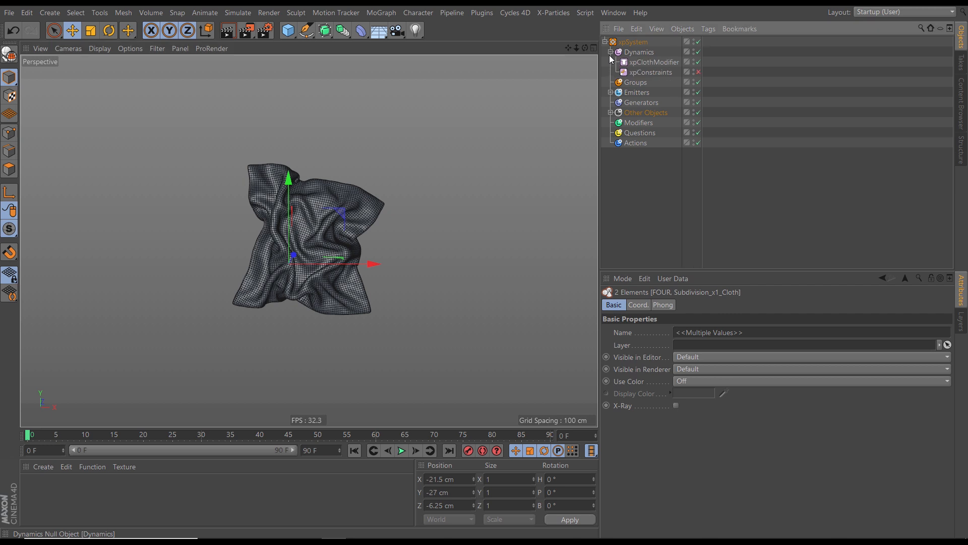
pyautogui.click(628, 54)
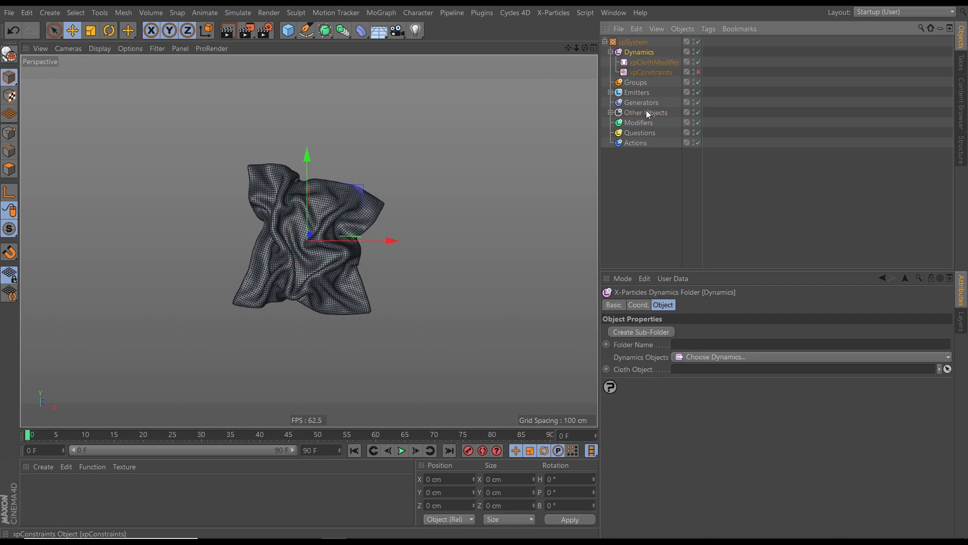
pyautogui.click(948, 357)
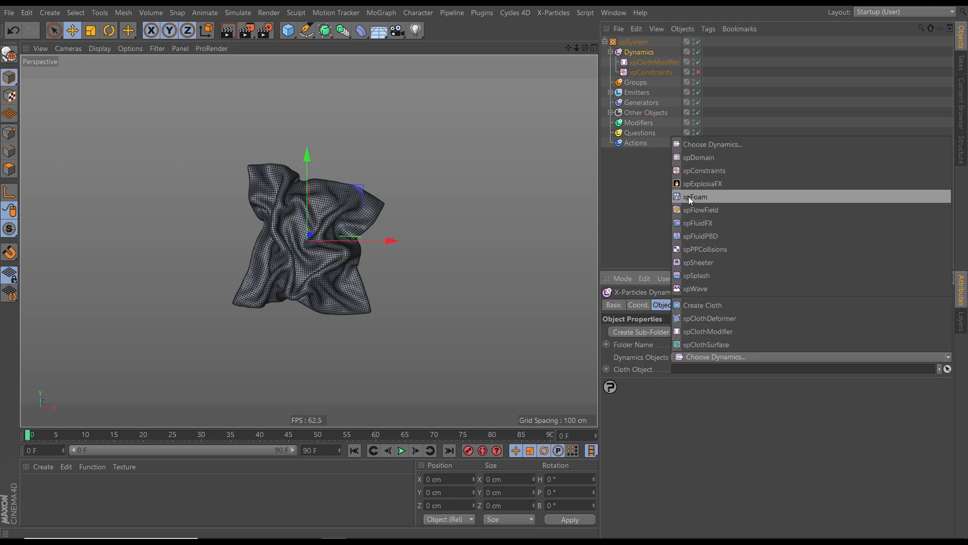
pyautogui.click(704, 184)
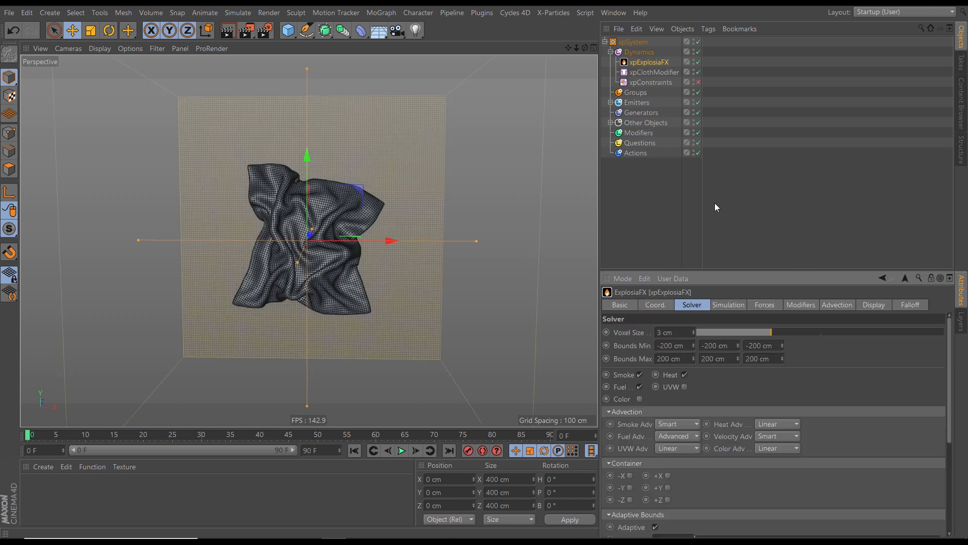
# Resize the xpExplosiaFX bounds vertically to a minimum Y of about -118 cm and a maximum Y of about 288 cm.
pyautogui.scroll(-5, 358, 268)
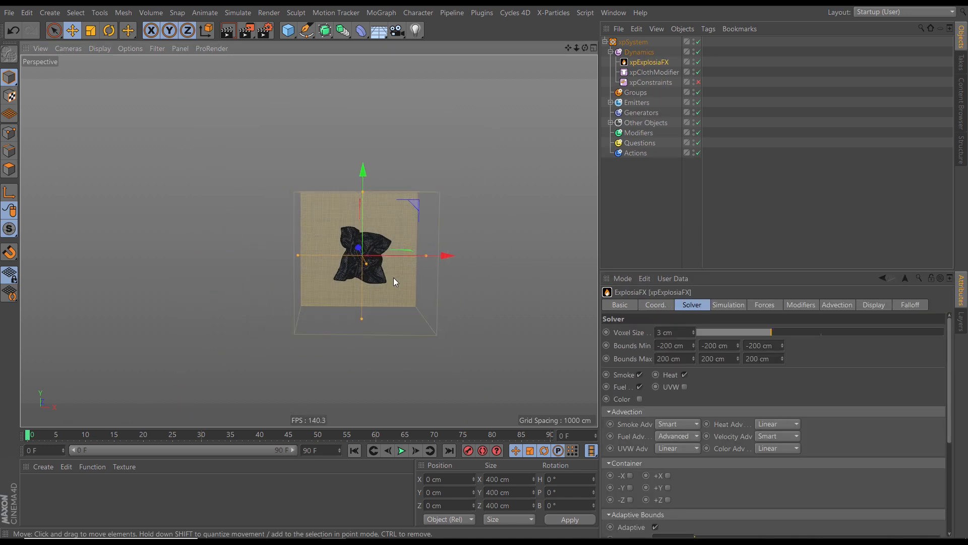
pyautogui.keyDown('alt'); pyautogui.moveTo(338, 263); pyautogui.dragTo(344, 287); pyautogui.keyUp('alt')
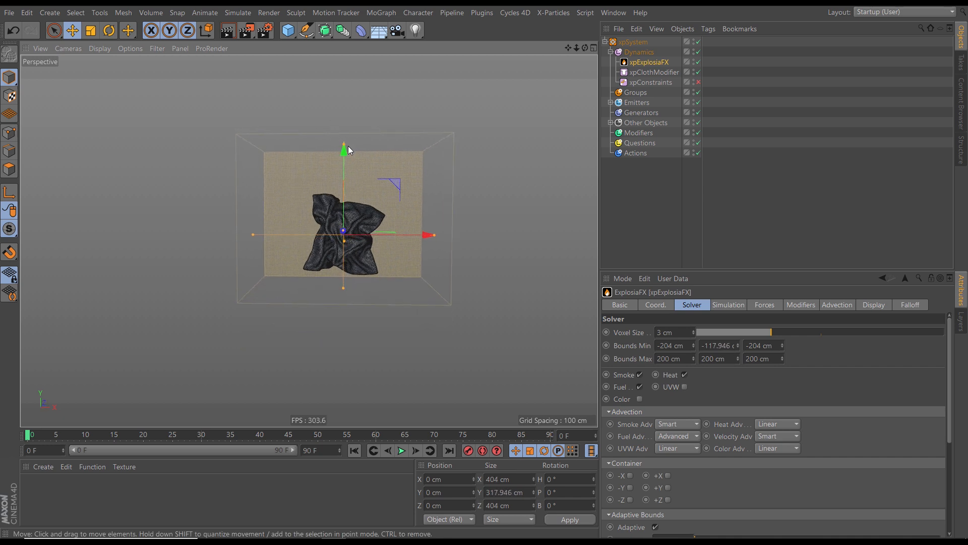
pyautogui.moveTo(343, 145); pyautogui.dragTo(344, 101)
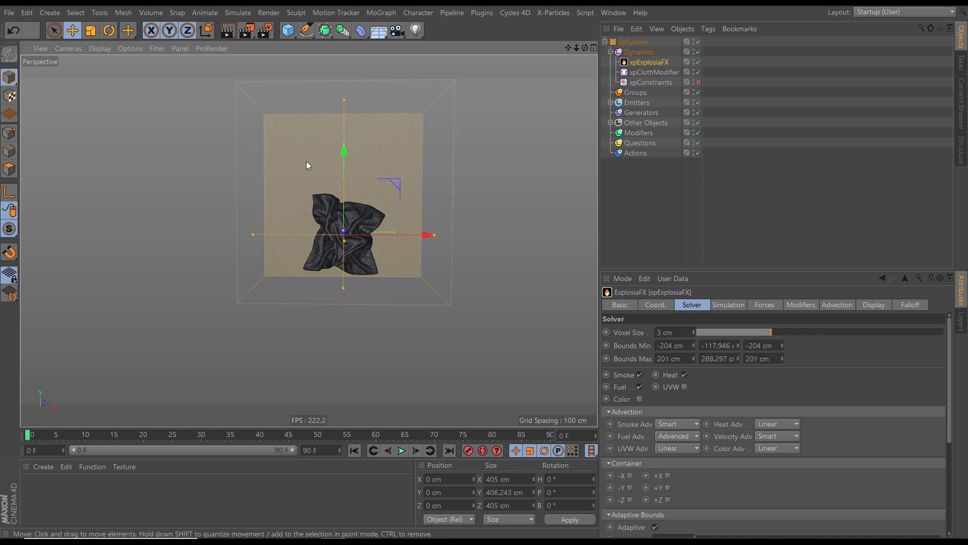
pyautogui.keyDown('alt'); pyautogui.moveTo(365, 262); pyautogui.dragTo(368, 297); pyautogui.keyUp('alt')
pyautogui.scroll(5, 367, 296)
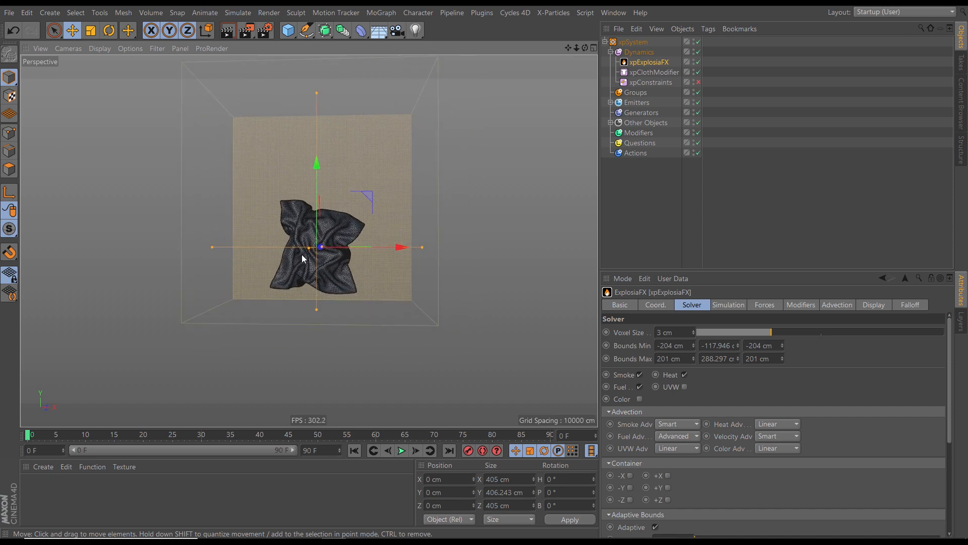
pyautogui.moveTo(323, 246)
pyautogui.keyDown('alt'); pyautogui.mouseDown()
pyautogui.moveTo(331, 249)
pyautogui.moveTo(316, 250)
pyautogui.moveTo(331, 270)
pyautogui.moveTo(333, 255)
pyautogui.mouseUp(); pyautogui.keyUp('alt')
pyautogui.moveTo(304, 279)
pyautogui.keyDown('alt'); pyautogui.mouseDown(button='middle')
pyautogui.moveTo(319, 287)
pyautogui.moveTo(316, 280)
pyautogui.mouseUp(button='middle'); pyautogui.keyUp('alt')
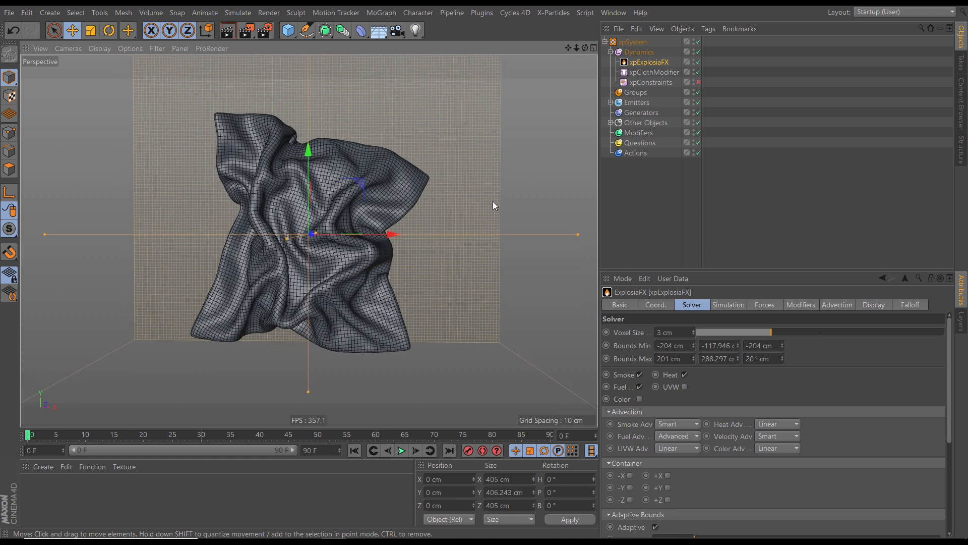
pyautogui.scroll(2, 329, 269)
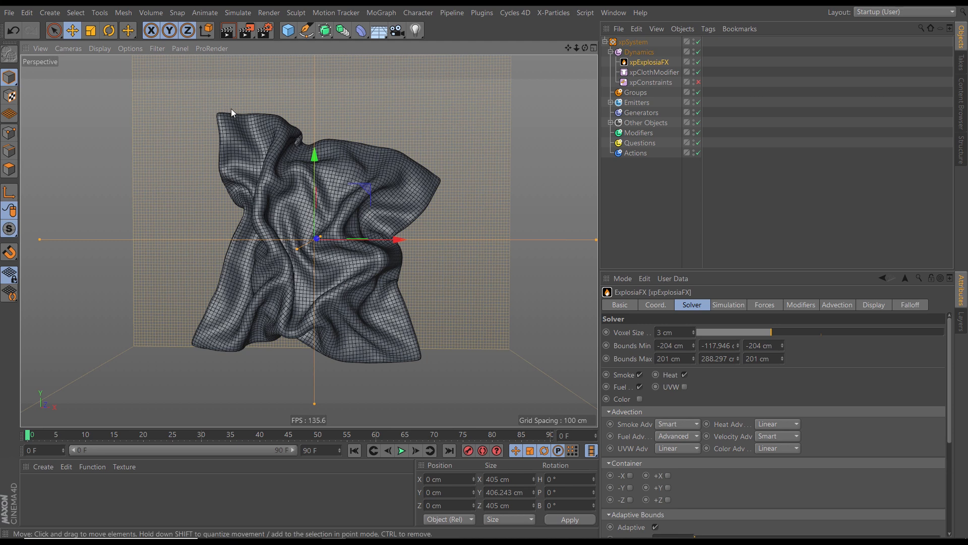
pyautogui.scroll(2, 328, 274)
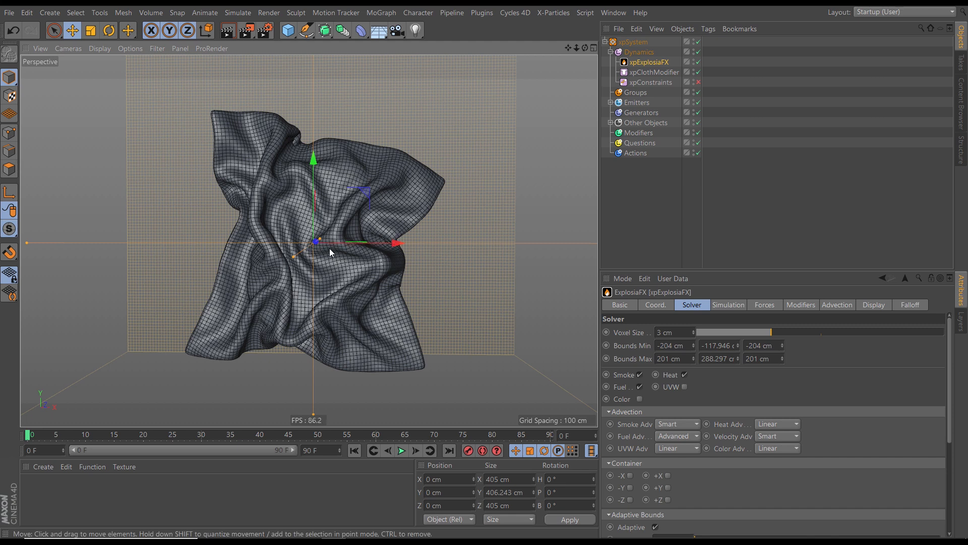
# Try a voxel size of 10 cm on the xpExplosiaFX object and settle on 5 cm.
pyautogui.scroll(-5, 355, 231)
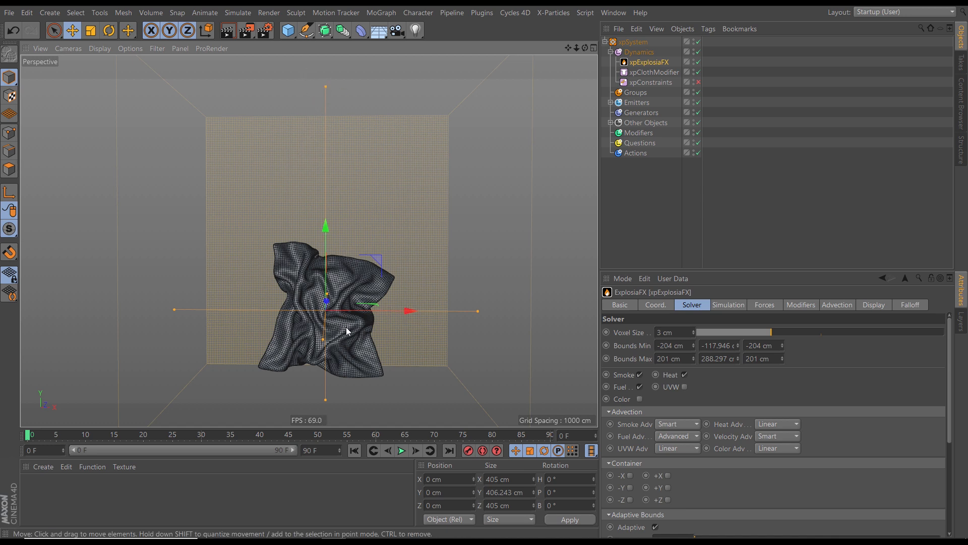
pyautogui.scroll(5, 338, 261)
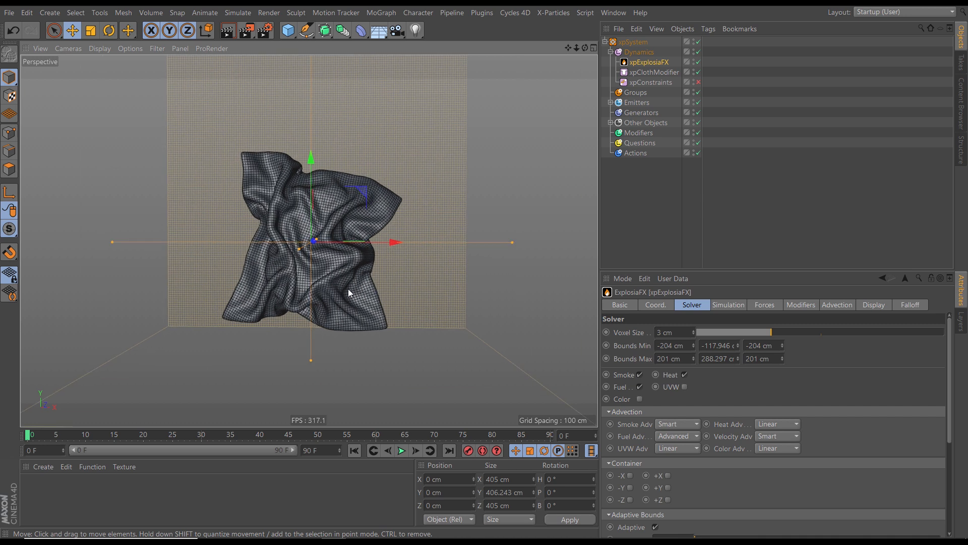
pyautogui.keyDown('alt'); pyautogui.moveTo(347, 294); pyautogui.dragTo(334, 278, button='middle'); pyautogui.keyUp('alt')
pyautogui.scroll(2, 337, 276)
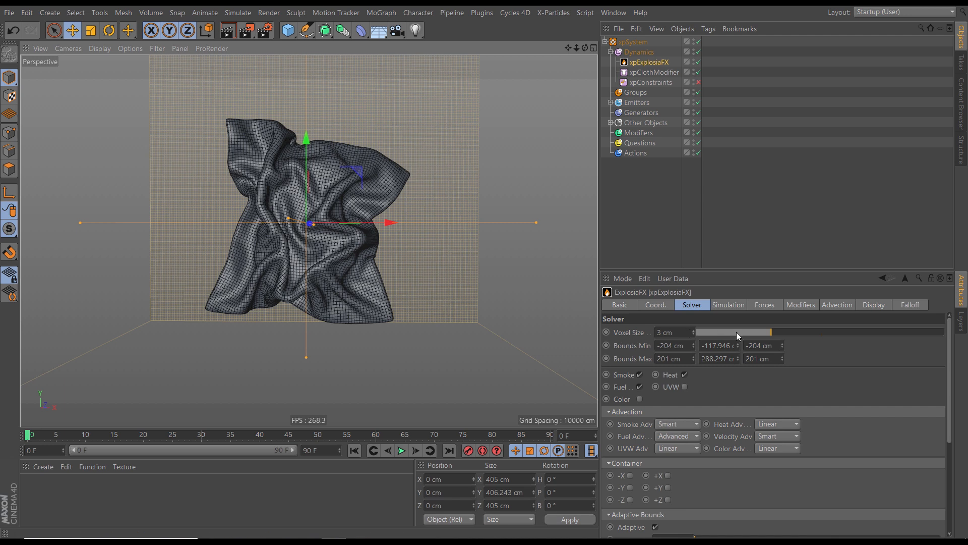
pyautogui.moveTo(796, 333); pyautogui.dragTo(943, 337)
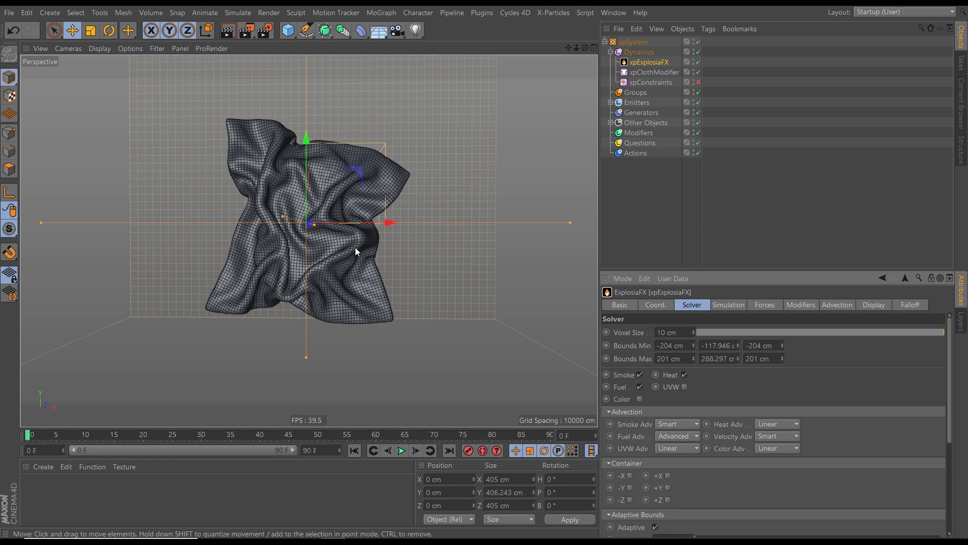
pyautogui.keyDown('alt'); pyautogui.moveTo(334, 236); pyautogui.dragTo(58, 276, button='right'); pyautogui.keyUp('alt')
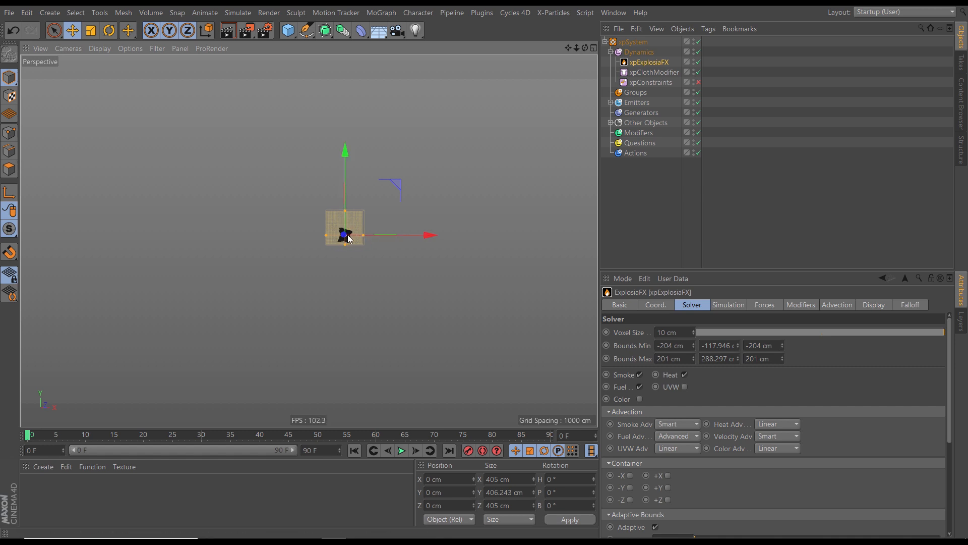
pyautogui.scroll(5, 438, 234)
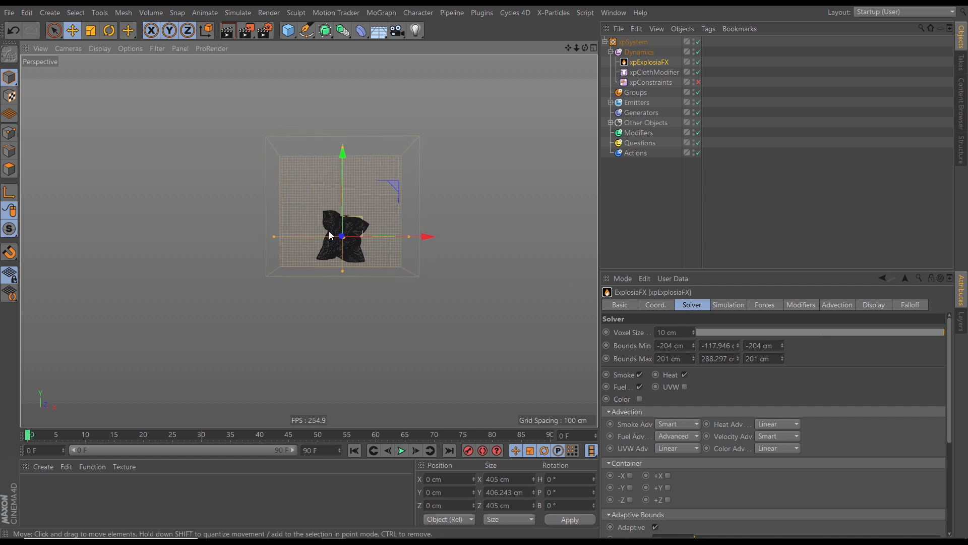
pyautogui.scroll(5, 339, 244)
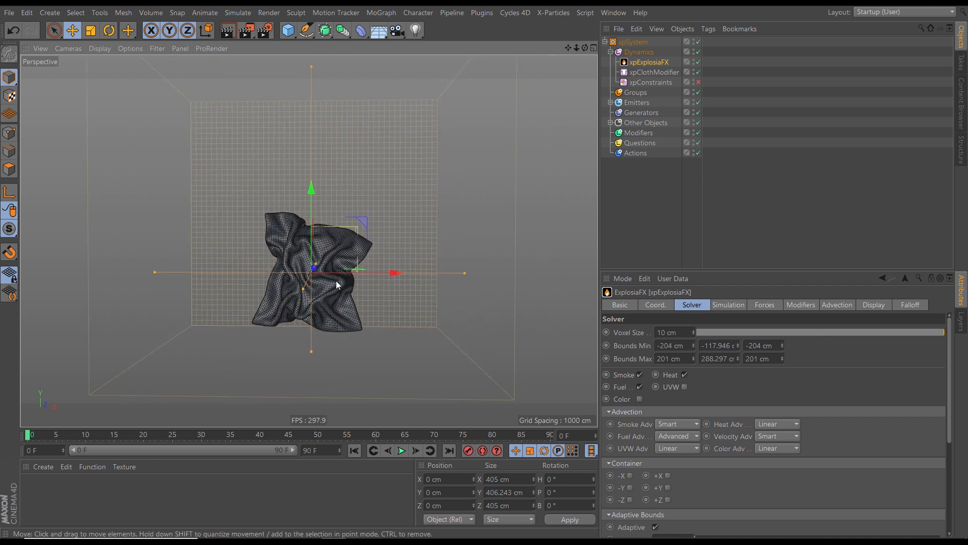
pyautogui.scroll(5, 337, 285)
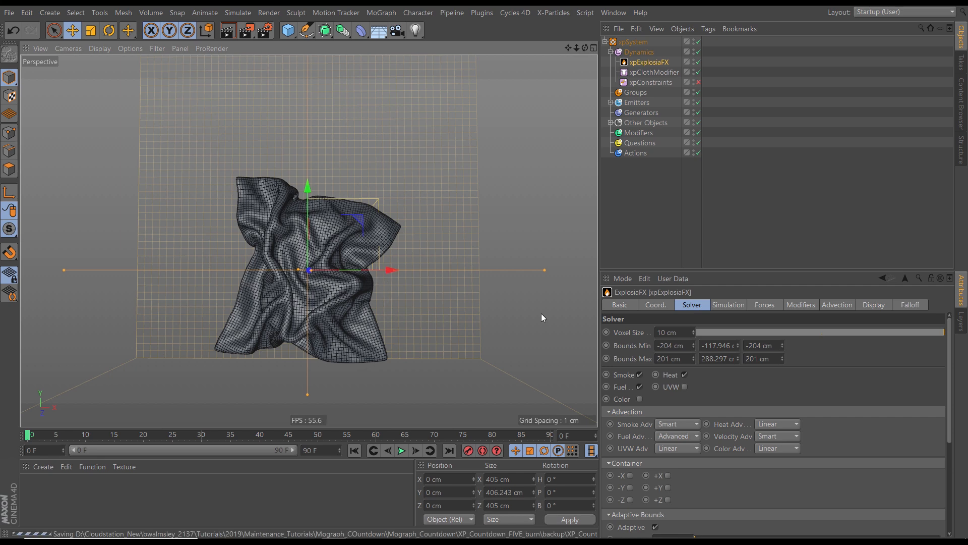
pyautogui.moveTo(836, 330)
pyautogui.mouseDown()
pyautogui.moveTo(806, 336)
pyautogui.moveTo(821, 336)
pyautogui.mouseUp()
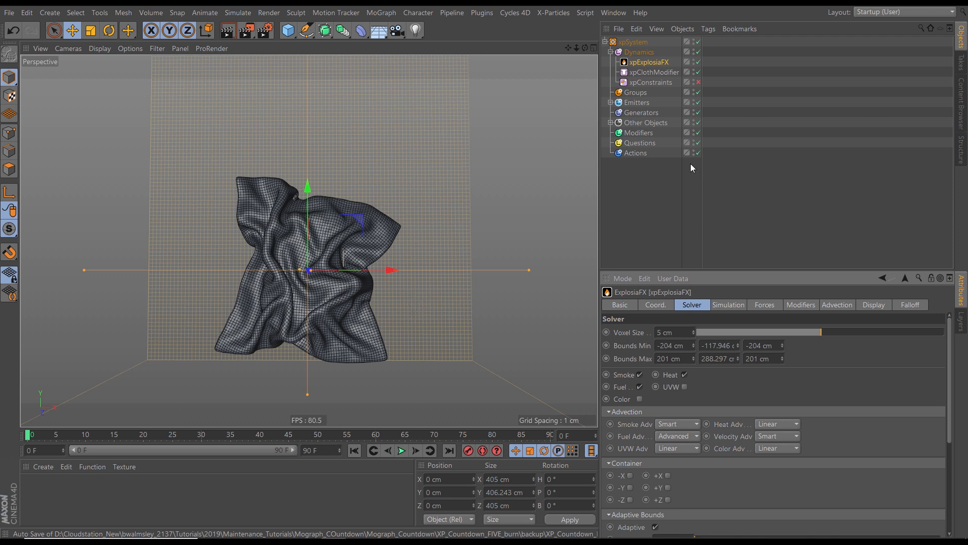
# Add an xpExplosiaFX Source tag to Subdivision_x1_Cloth and briefly play the simulation to preview the burn.
pyautogui.click(610, 123)
pyautogui.click(655, 143)
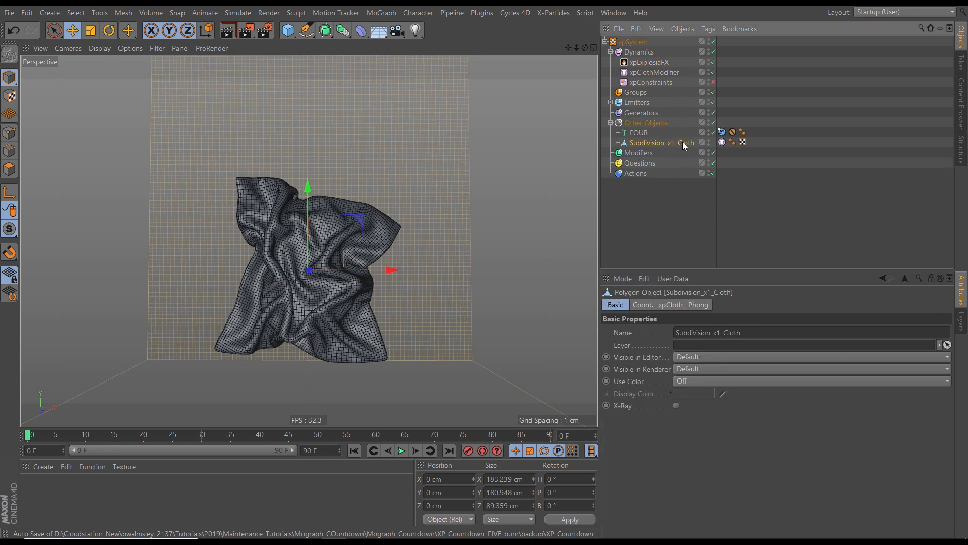
pyautogui.click(710, 31)
pyautogui.moveTo(747, 190)
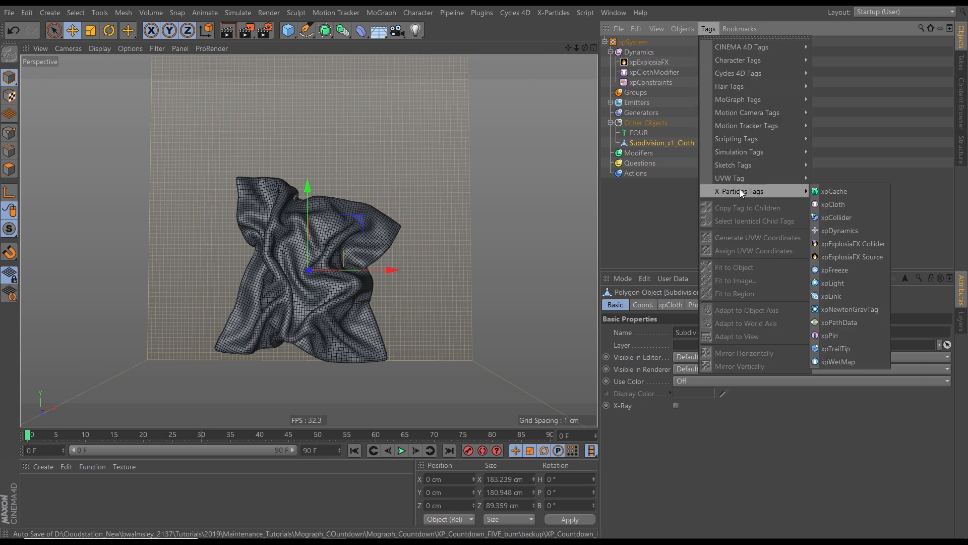
pyautogui.click(857, 257)
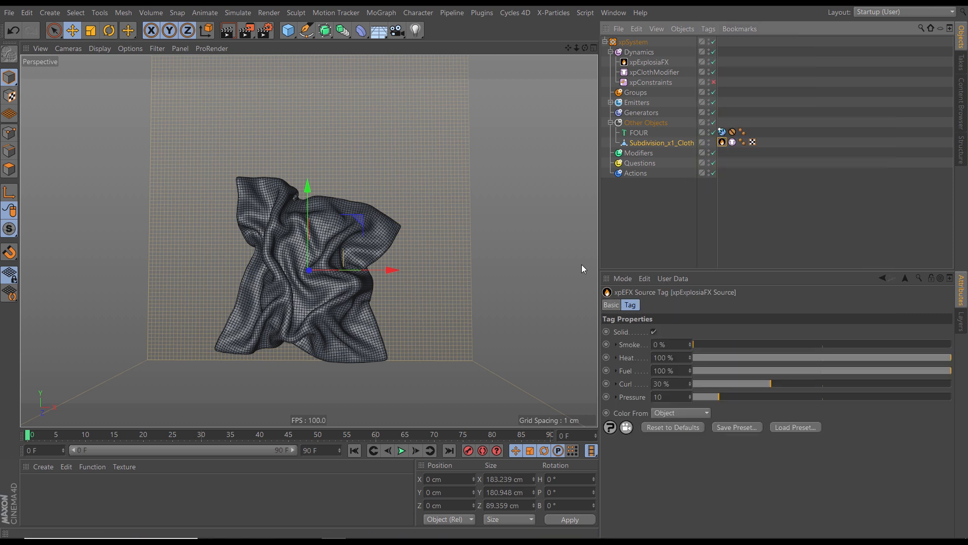
pyautogui.click(401, 450)
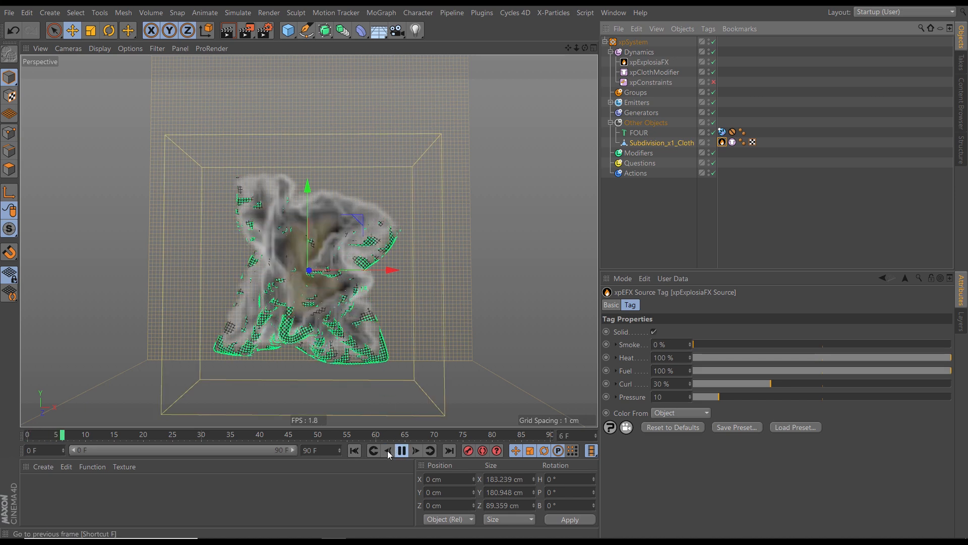
pyautogui.click(402, 450)
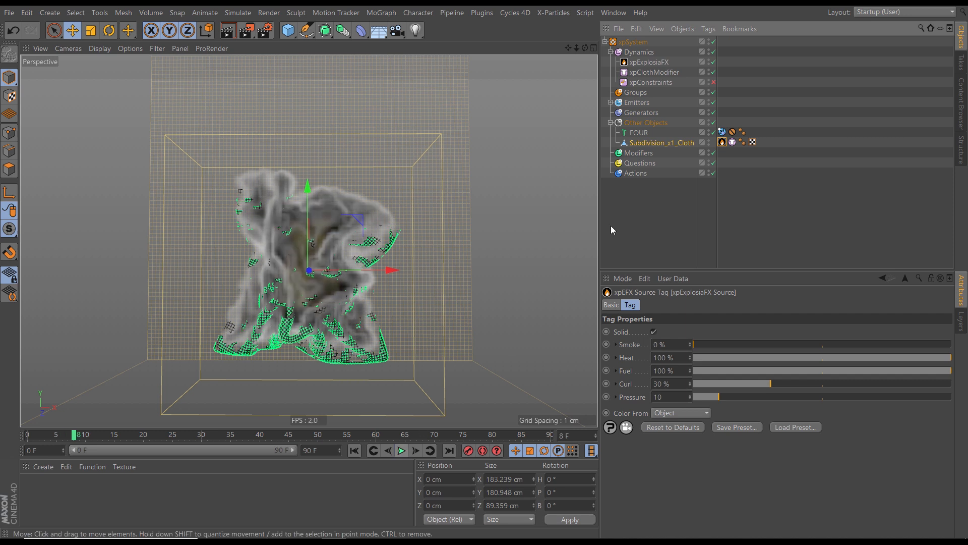
# Disable the xpClothModifier and the Emitters folder, and replay the simulation from the first frame.
pyautogui.click(714, 72)
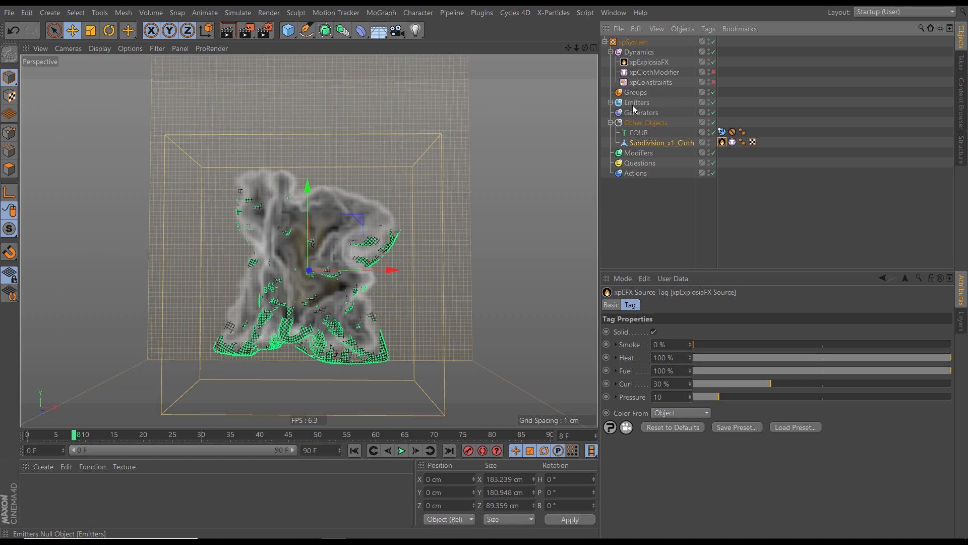
pyautogui.click(713, 102)
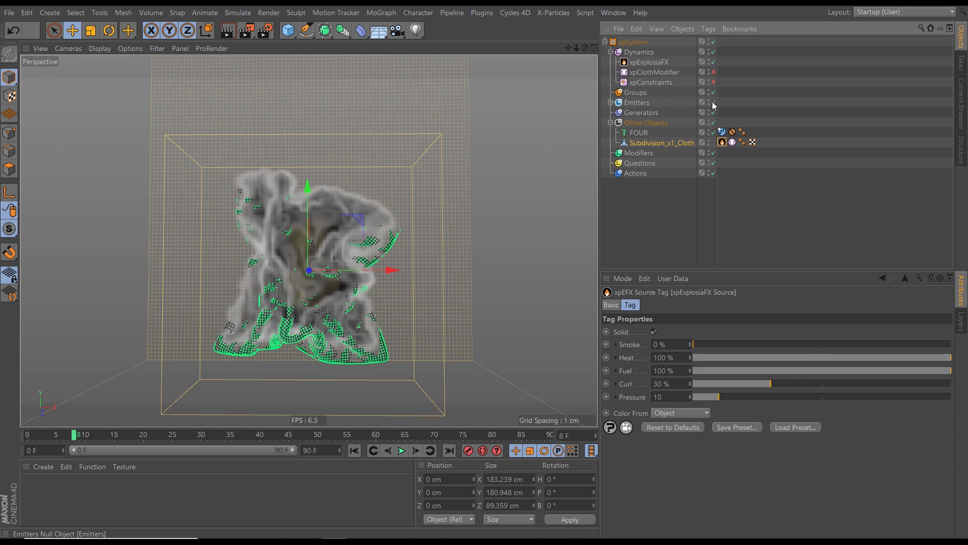
pyautogui.click(355, 450)
pyautogui.click(402, 450)
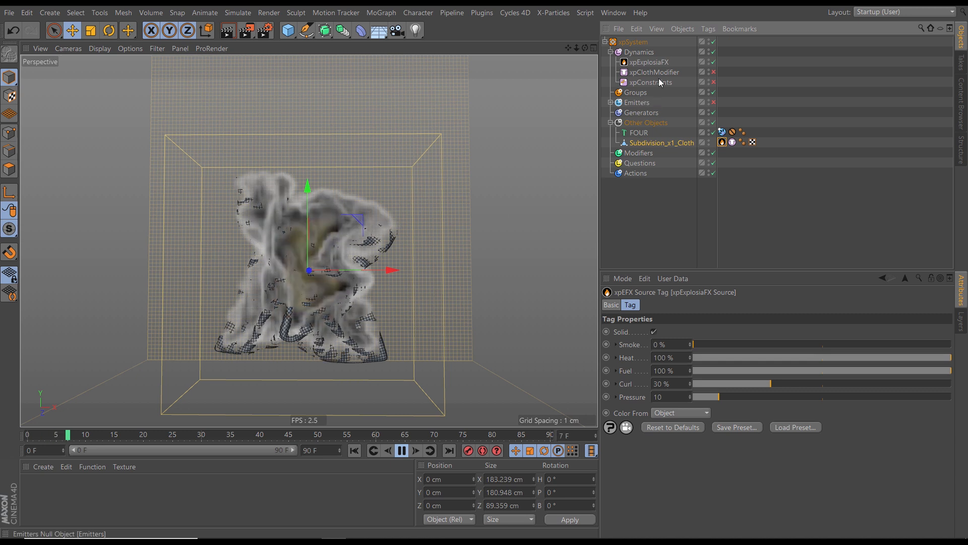
# Switch the xpExplosiaFX display mode to Grid with a voxel LOD of 150 %, and stop playback after checking the smoke.
pyautogui.click(651, 62)
pyautogui.click(873, 305)
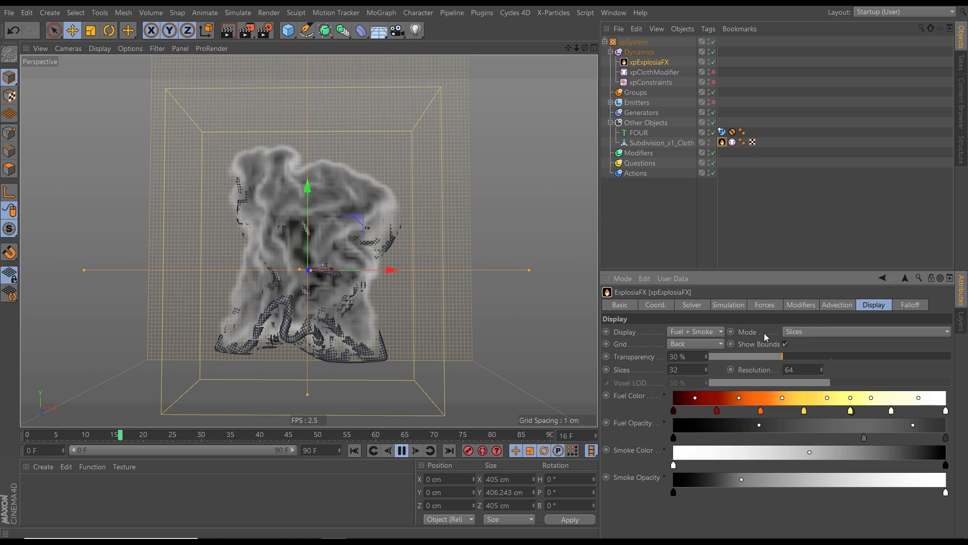
pyautogui.click(811, 337)
pyautogui.click(795, 372)
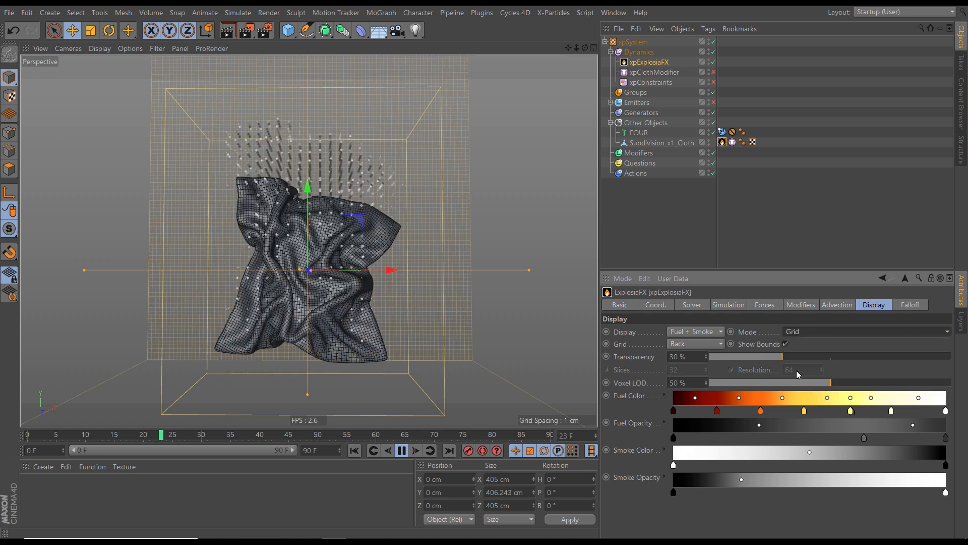
pyautogui.click(678, 383)
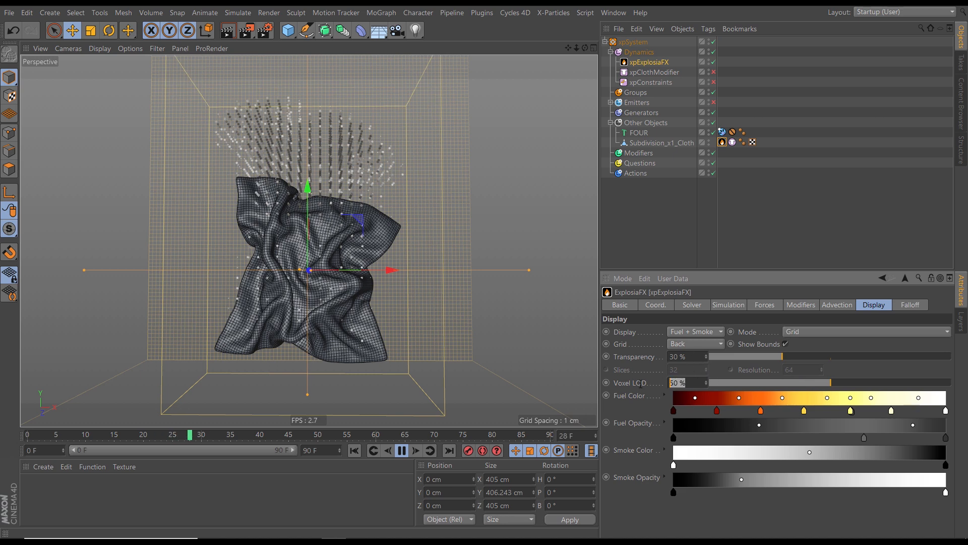
pyautogui.write('150')
pyautogui.press('Return')
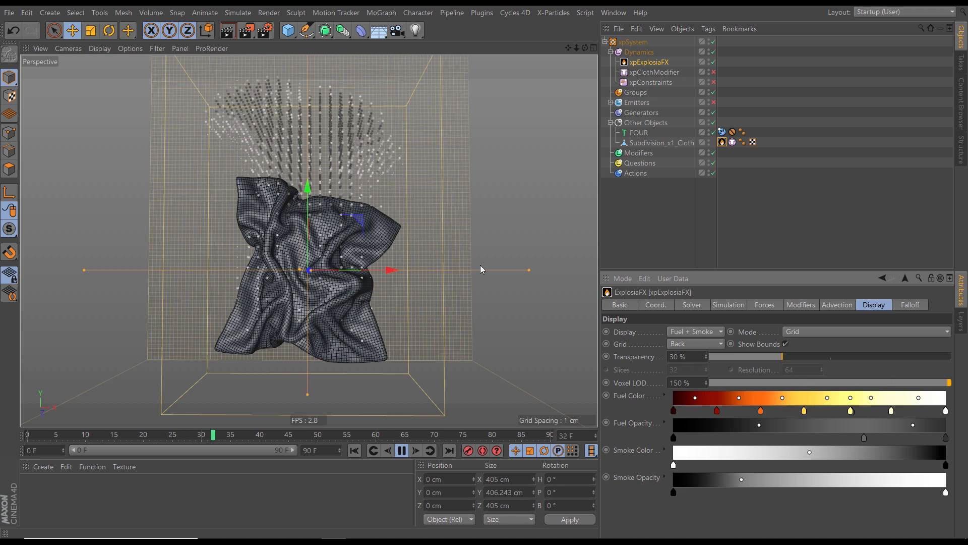
pyautogui.click(401, 450)
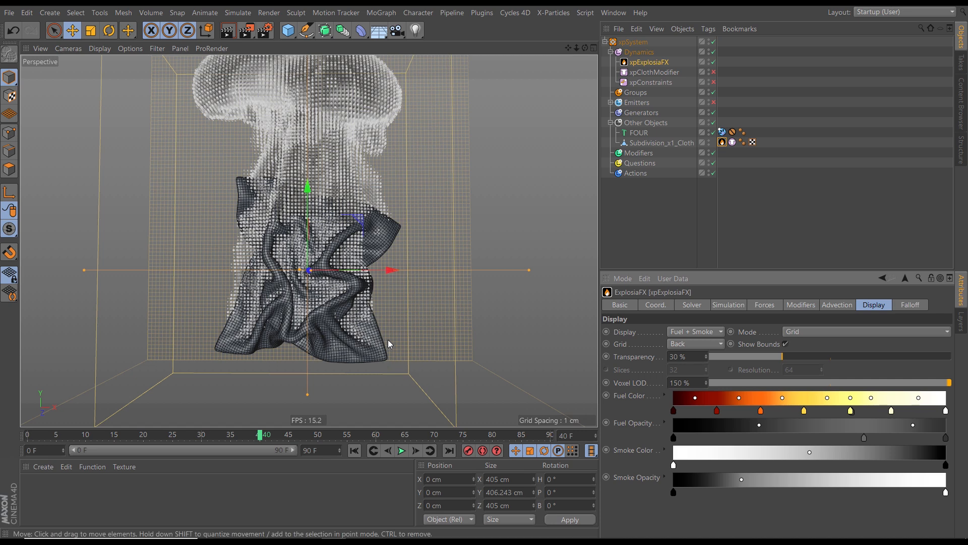
# Return to frame 0 and delete the xpExplosiaFX Source tag from Subdivision_x1_Cloth.
pyautogui.click(354, 450)
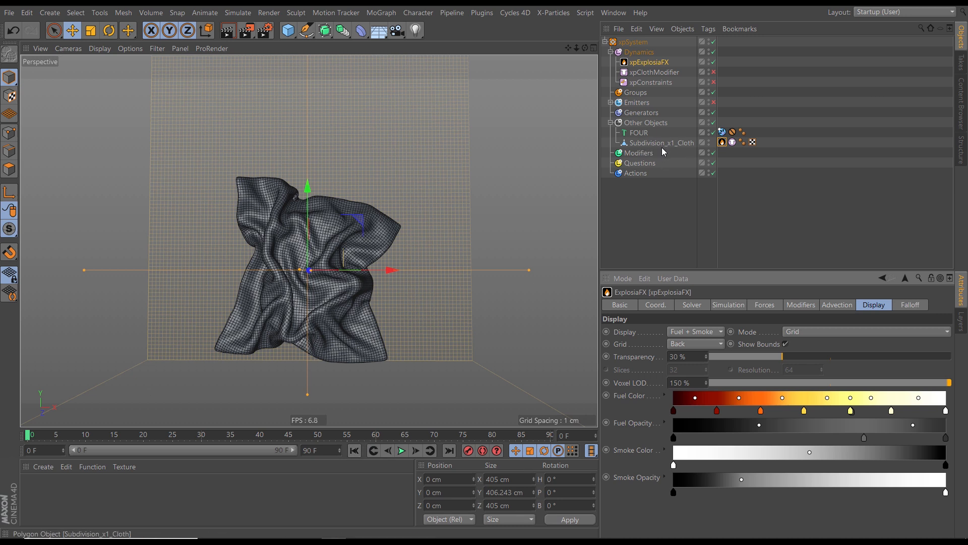
pyautogui.click(722, 143)
pyautogui.press('Delete')
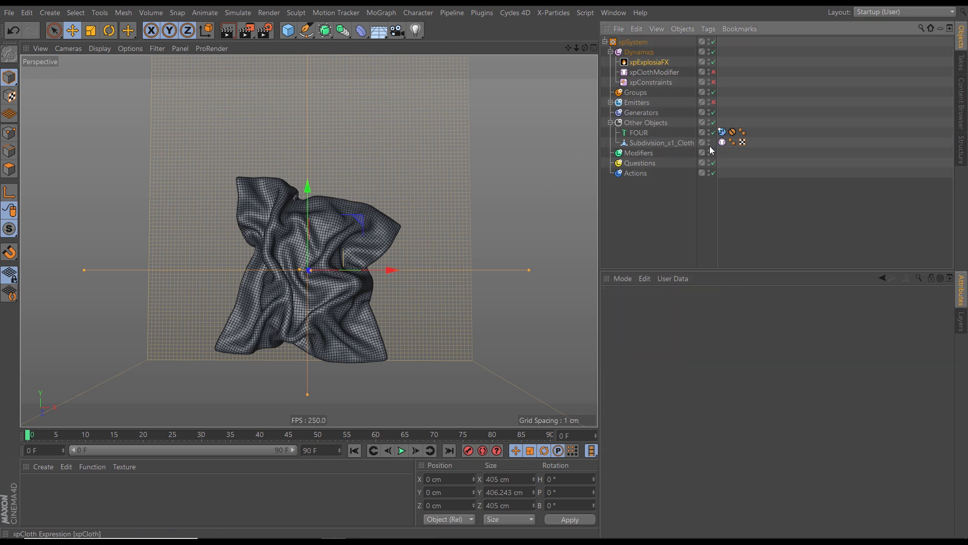
# Expand and re-enable the Emitters folder, and advance the simulation by one frame to display its particles.
pyautogui.click(610, 102)
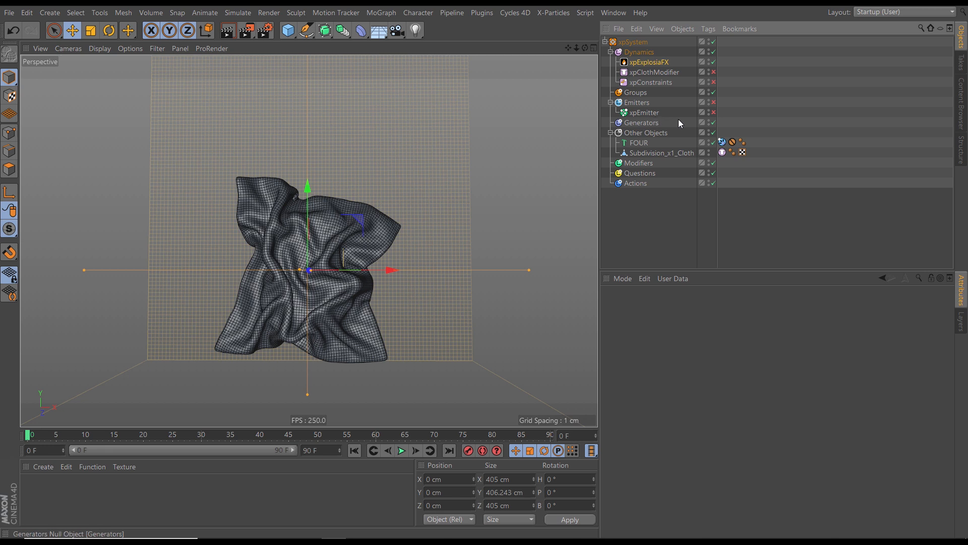
pyautogui.click(714, 102)
pyautogui.click(414, 450)
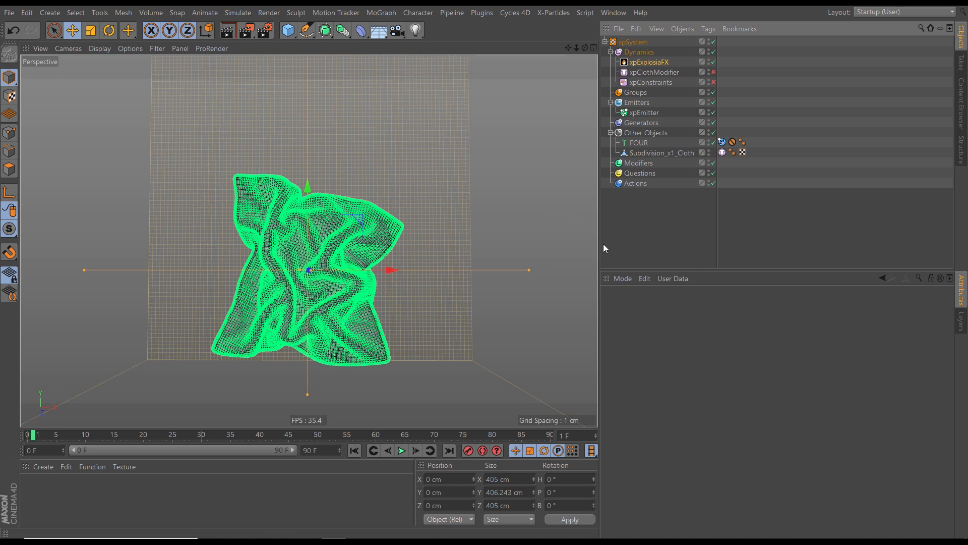
# Examine the xpEmitter's extended Physical Data settings, such as temperature, smoke, fuel and fire.
pyautogui.click(642, 113)
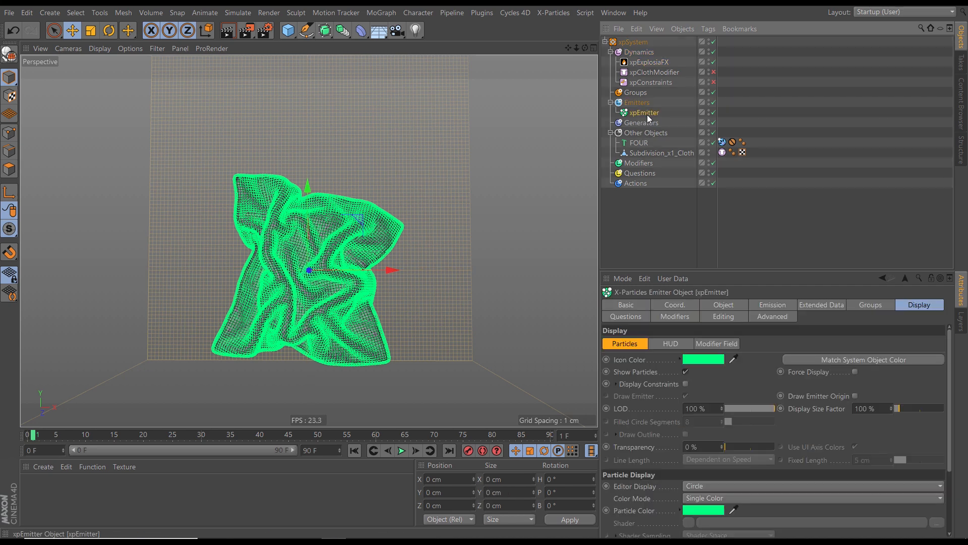
pyautogui.click(819, 305)
pyautogui.moveTo(783, 269); pyautogui.dragTo(741, 182)
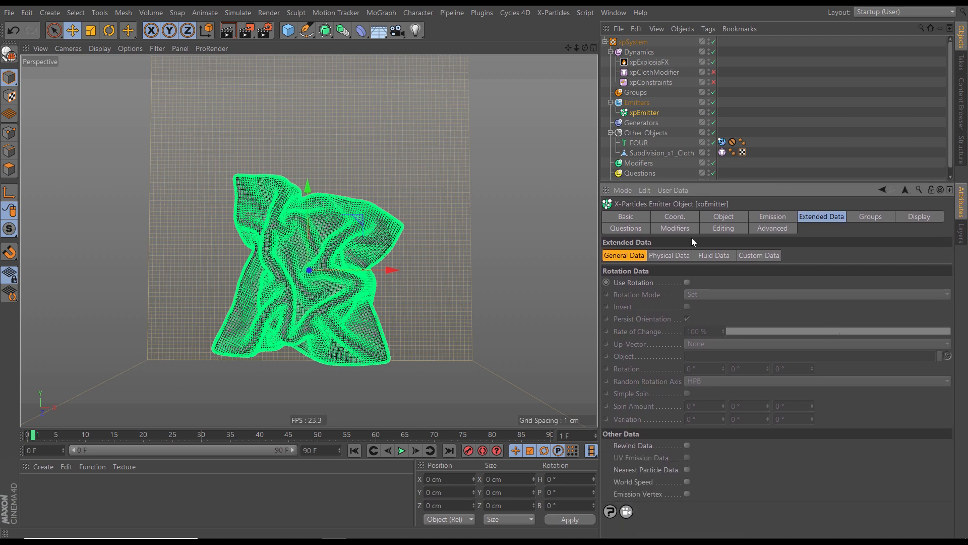
pyautogui.click(671, 256)
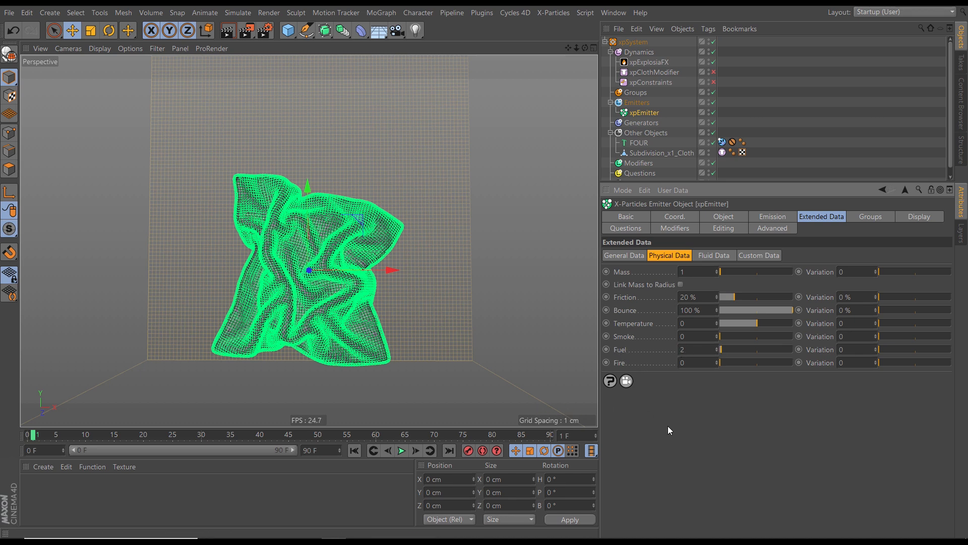
# Hide the xpEmitter in the viewport, play a few frames to check, and return to frame 0.
pyautogui.click(709, 112)
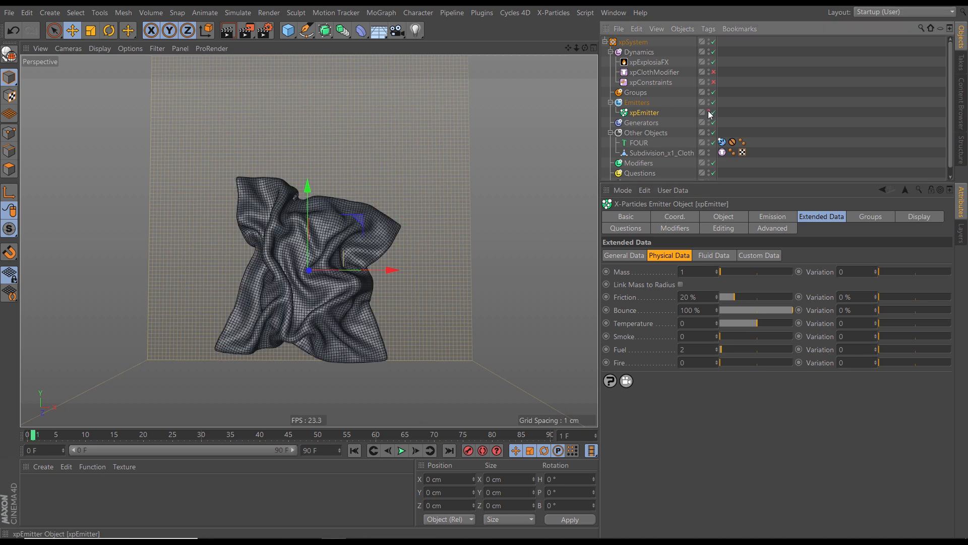
pyautogui.click(402, 451)
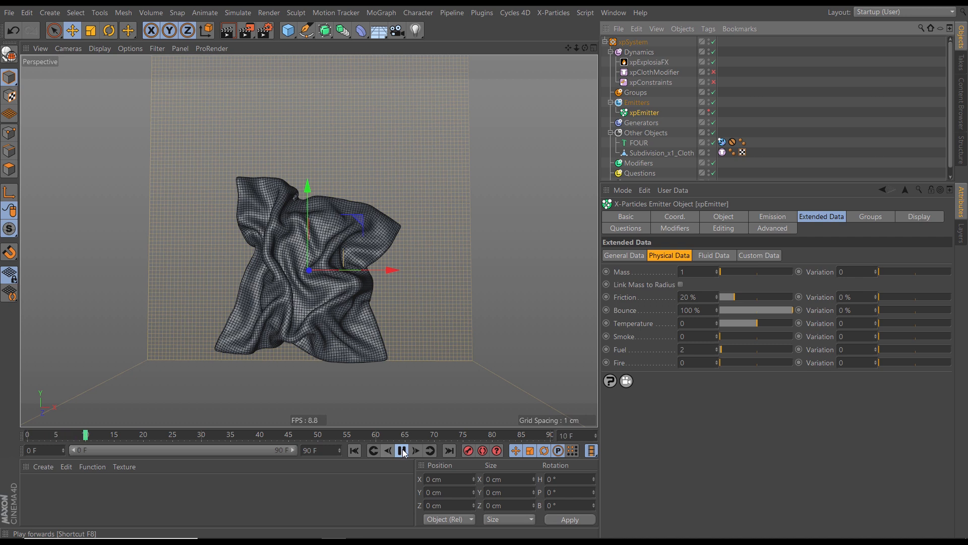
pyautogui.click(402, 450)
pyautogui.click(357, 451)
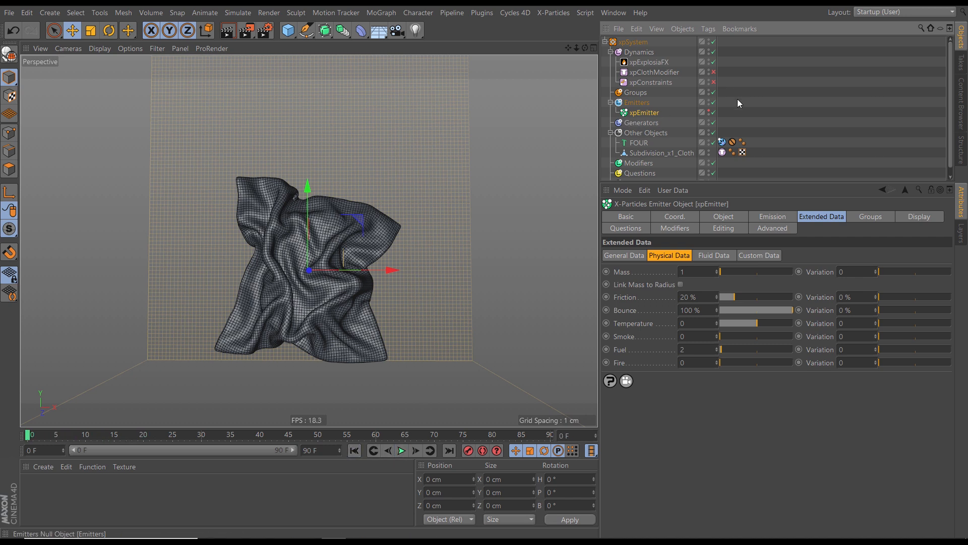
# Add an xpExplosiaFX Source tag to the xpEmitter.
pyautogui.click(708, 28)
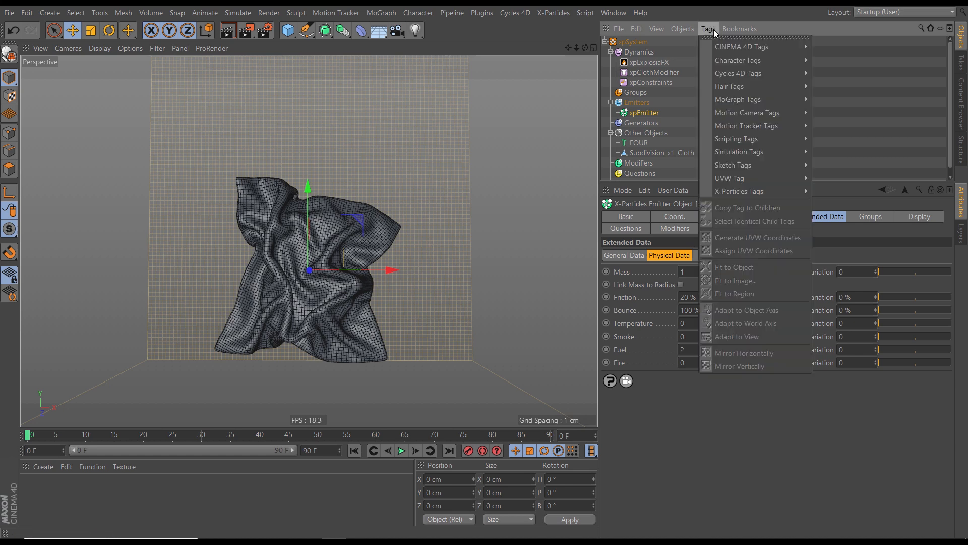
pyautogui.moveTo(757, 192)
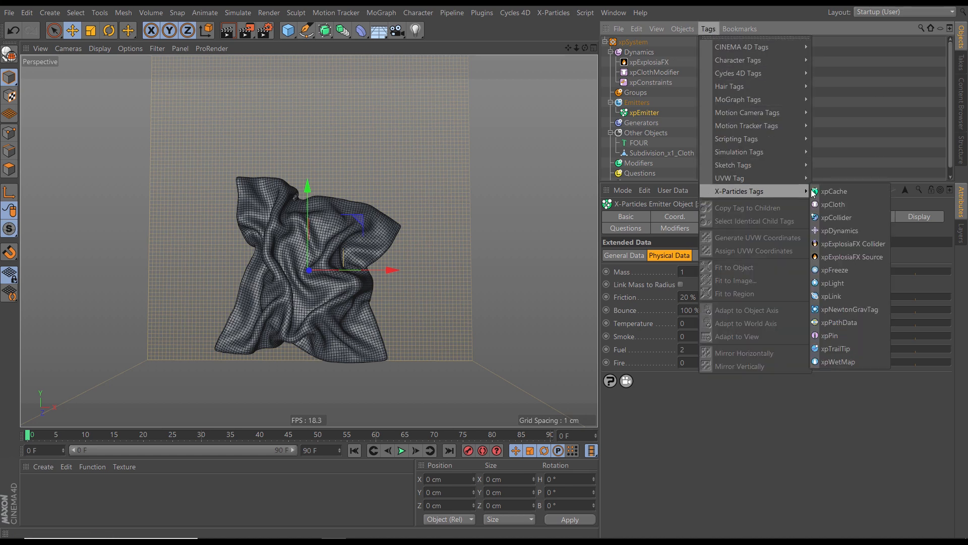
pyautogui.click(854, 257)
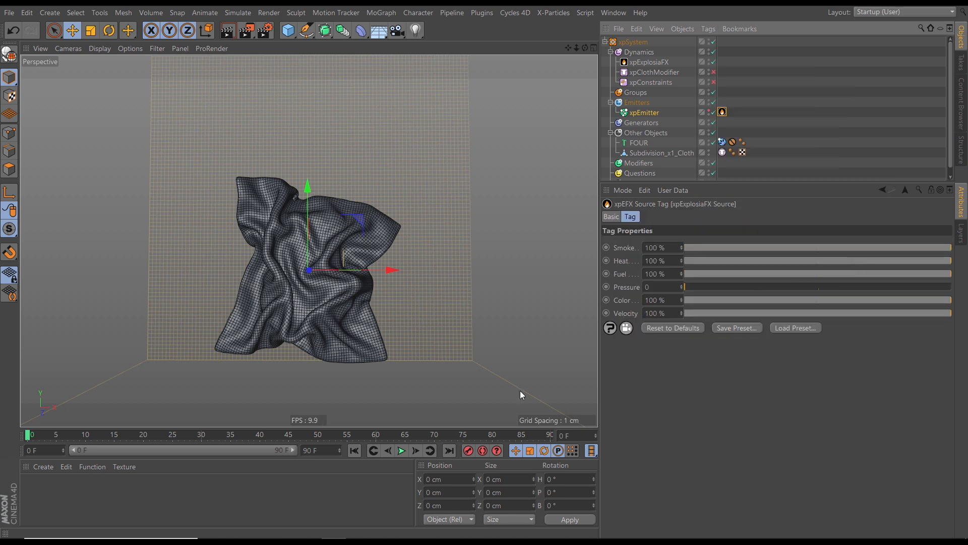
# Play the ExplosiaFX simulation sourced from the emitter, stop it, and return to frame 0.
pyautogui.click(402, 450)
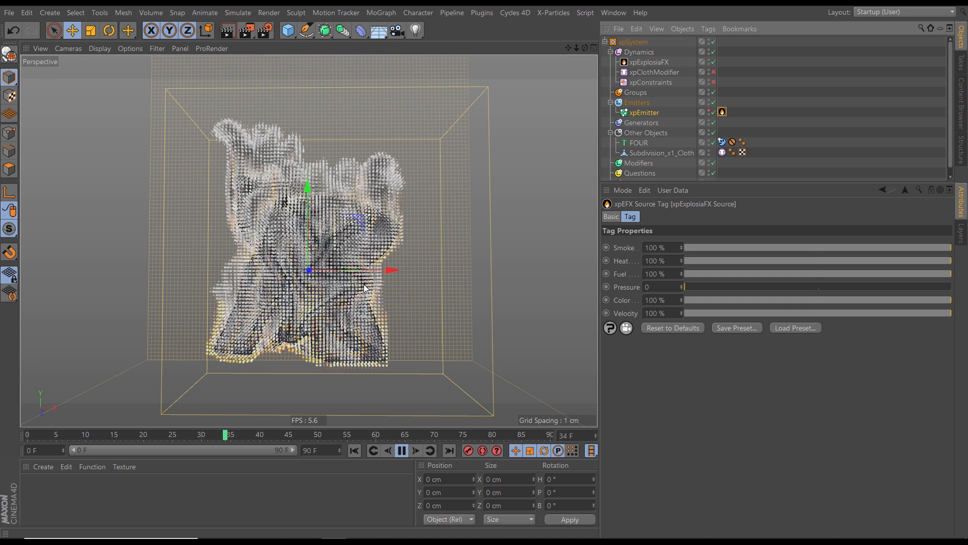
pyautogui.click(402, 451)
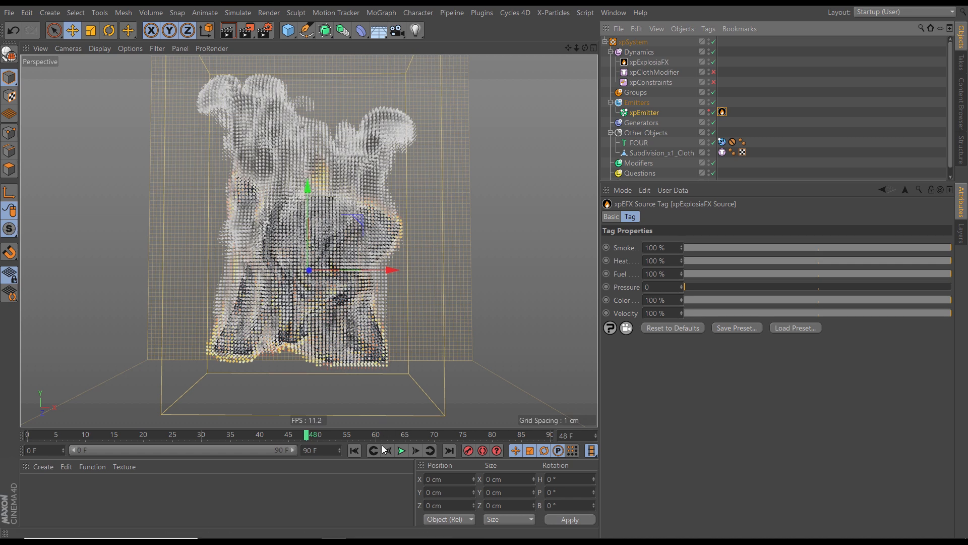
pyautogui.click(355, 450)
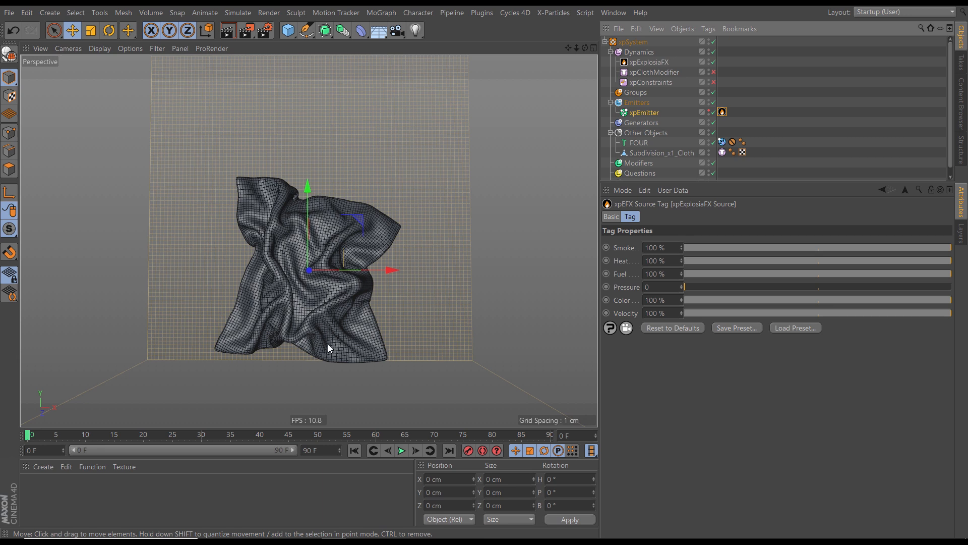
# Disable xpExplosiaFX and add an xpInfectio control modifier to the Modifiers folder.
pyautogui.moveTo(774, 182); pyautogui.dragTo(774, 252)
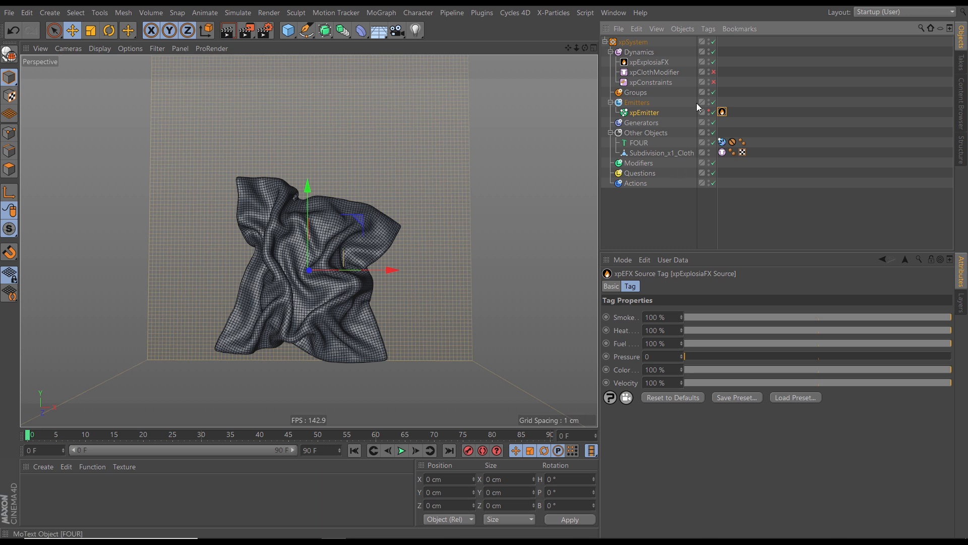
pyautogui.click(713, 73)
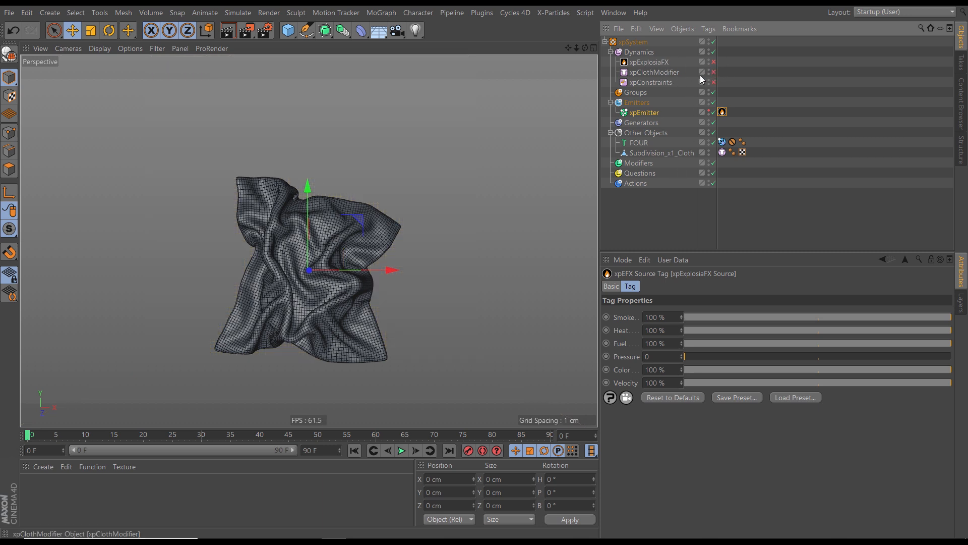
pyautogui.click(640, 164)
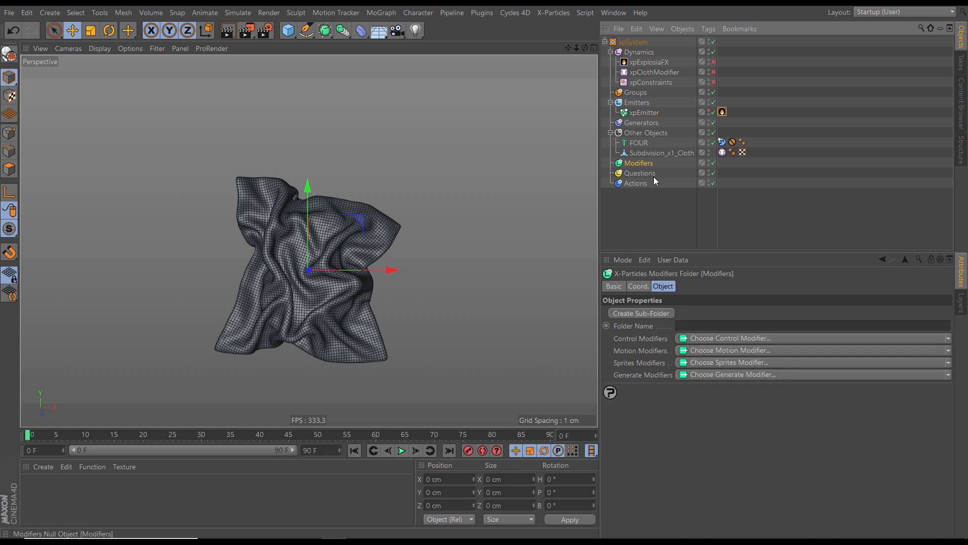
pyautogui.click(948, 339)
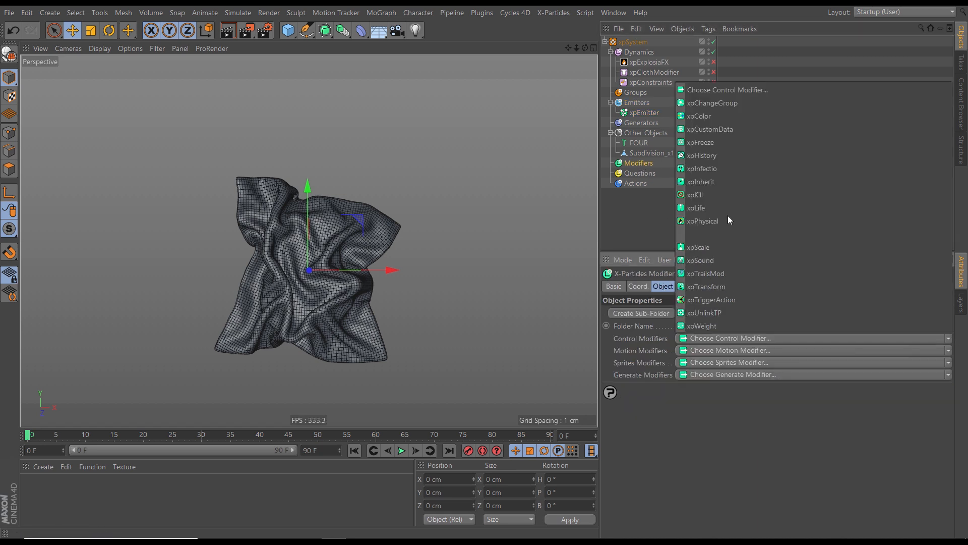
pyautogui.click(709, 168)
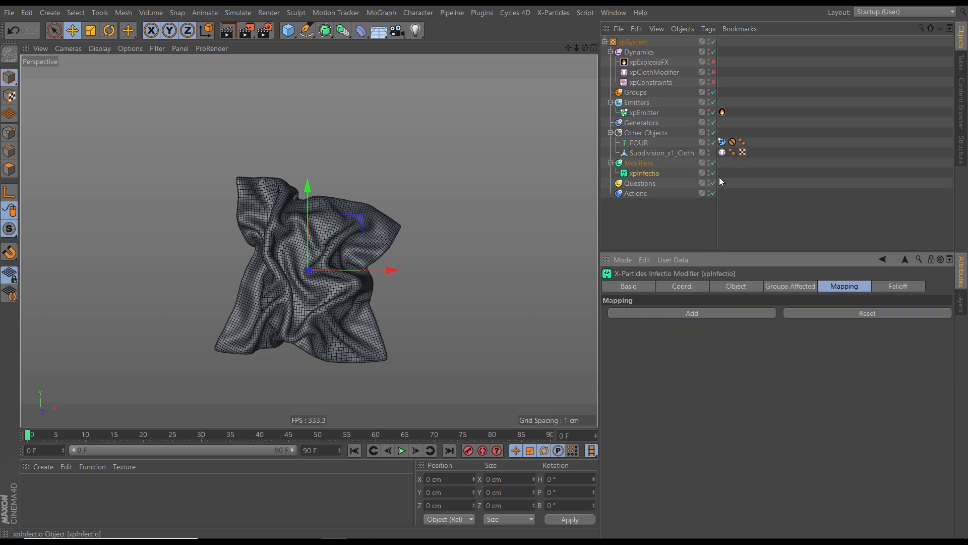
# Add a new seed object to the xpInfectio modifier from its general object properties.
pyautogui.click(738, 287)
pyautogui.moveTo(713, 251); pyautogui.dragTo(696, 128)
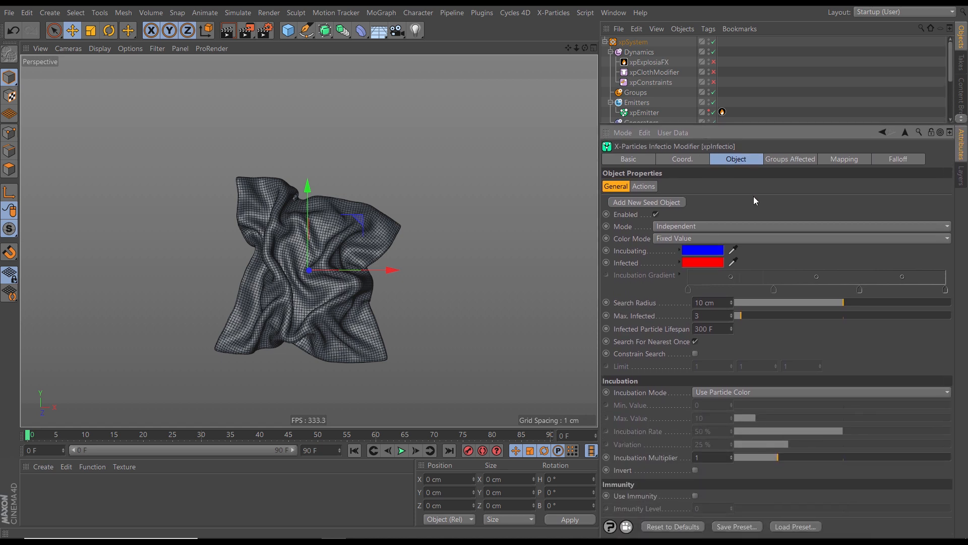
pyautogui.click(646, 203)
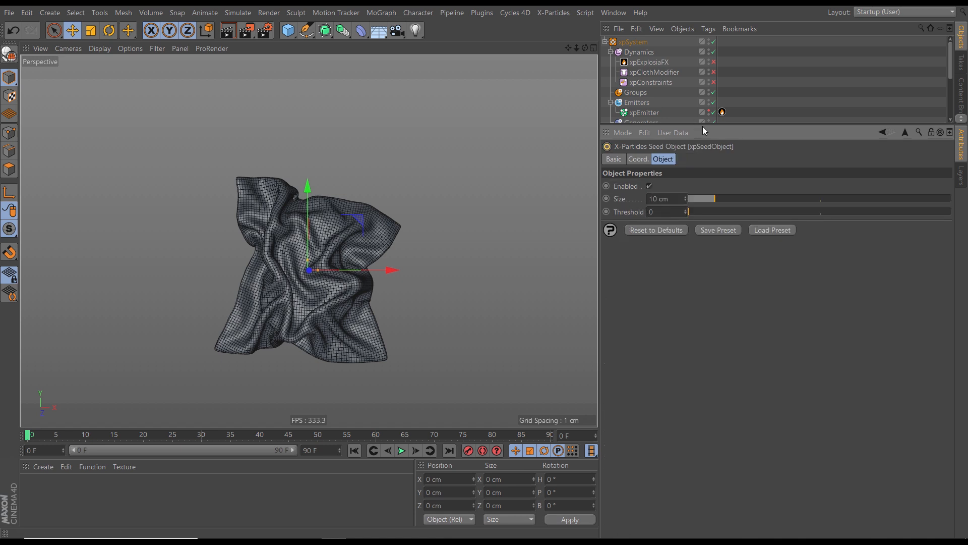
pyautogui.moveTo(700, 126); pyautogui.dragTo(702, 238)
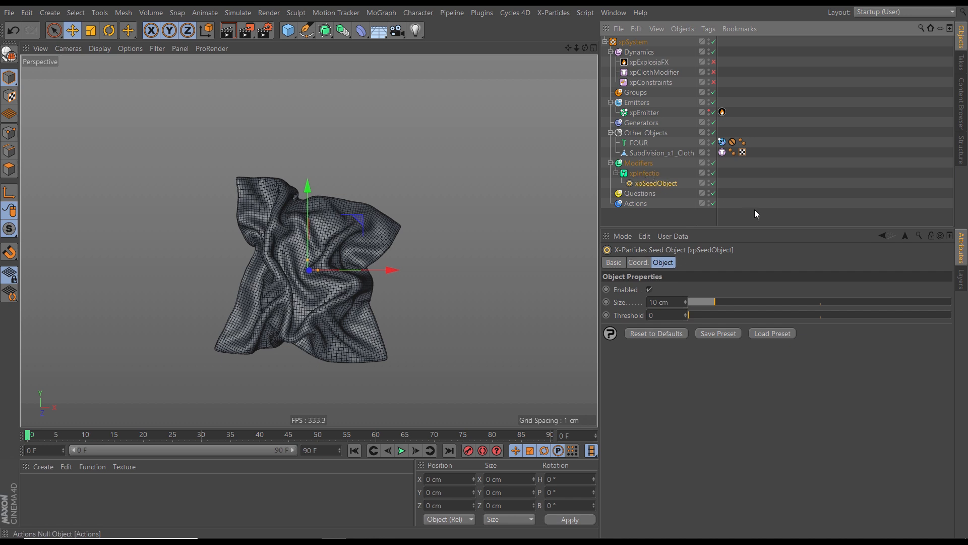
pyautogui.moveTo(754, 227); pyautogui.dragTo(748, 130)
# Move the xpSeedObject onto the cloth's lower-right corner, aligning its depth with the fabric there.
pyautogui.moveTo(361, 217); pyautogui.dragTo(477, 230)
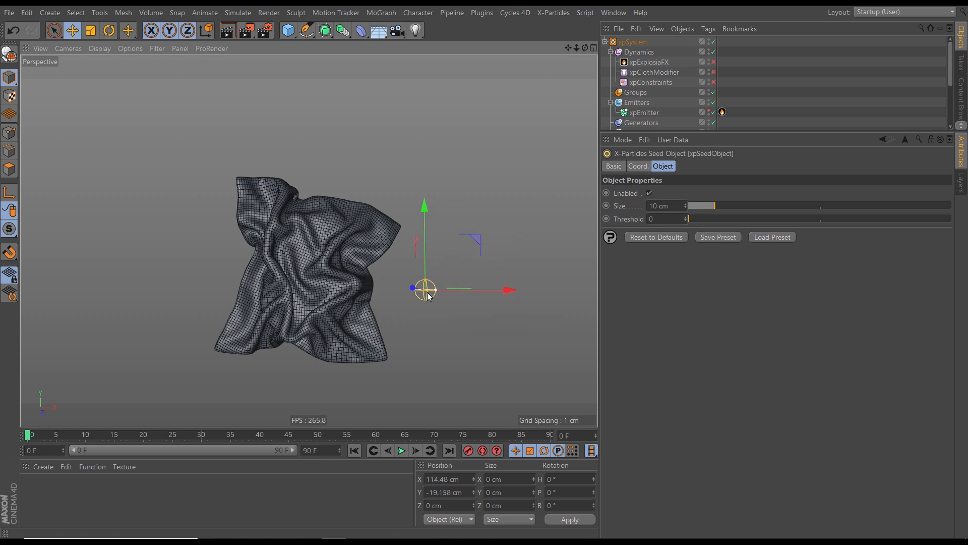
pyautogui.scroll(4, 422, 267)
pyautogui.moveTo(421, 267)
pyautogui.keyDown('alt'); pyautogui.mouseDown()
pyautogui.moveTo(298, 262)
pyautogui.moveTo(315, 306)
pyautogui.moveTo(414, 252)
pyautogui.mouseUp(); pyautogui.keyUp('alt')
pyautogui.moveTo(461, 195); pyautogui.dragTo(406, 293)
pyautogui.keyDown('alt'); pyautogui.moveTo(355, 344); pyautogui.dragTo(202, 331); pyautogui.keyUp('alt')
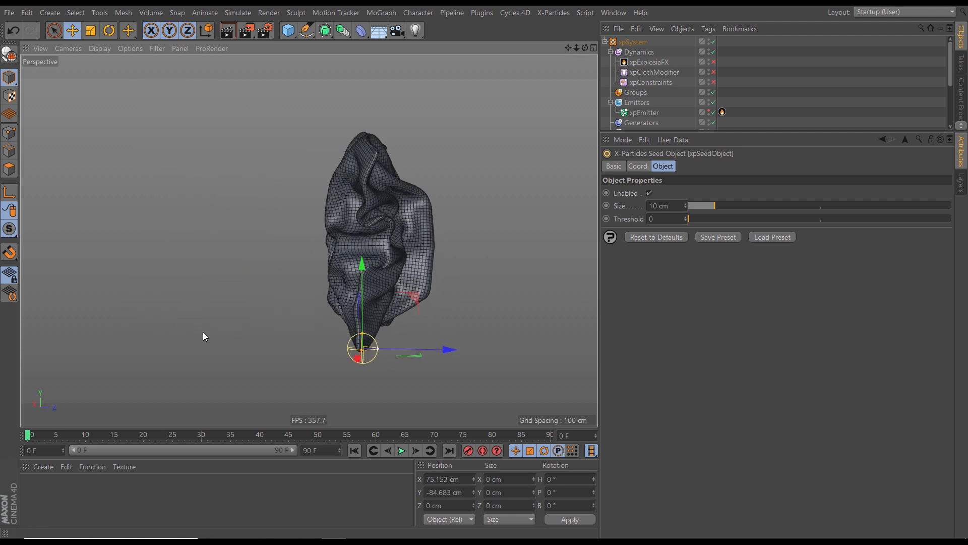
pyautogui.moveTo(449, 348); pyautogui.dragTo(471, 330)
pyautogui.moveTo(415, 292); pyautogui.dragTo(348, 305)
# Show the xpInfectio object settings, advance one frame, and examine the particles around the seed object up close.
pyautogui.moveTo(668, 132); pyautogui.dragTo(665, 246)
pyautogui.click(654, 174)
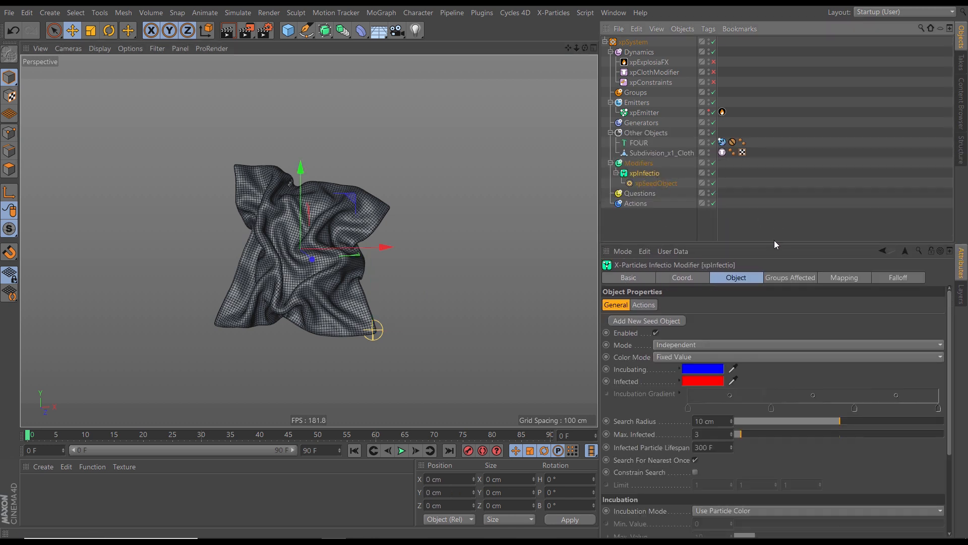
pyautogui.moveTo(770, 242); pyautogui.dragTo(759, 119)
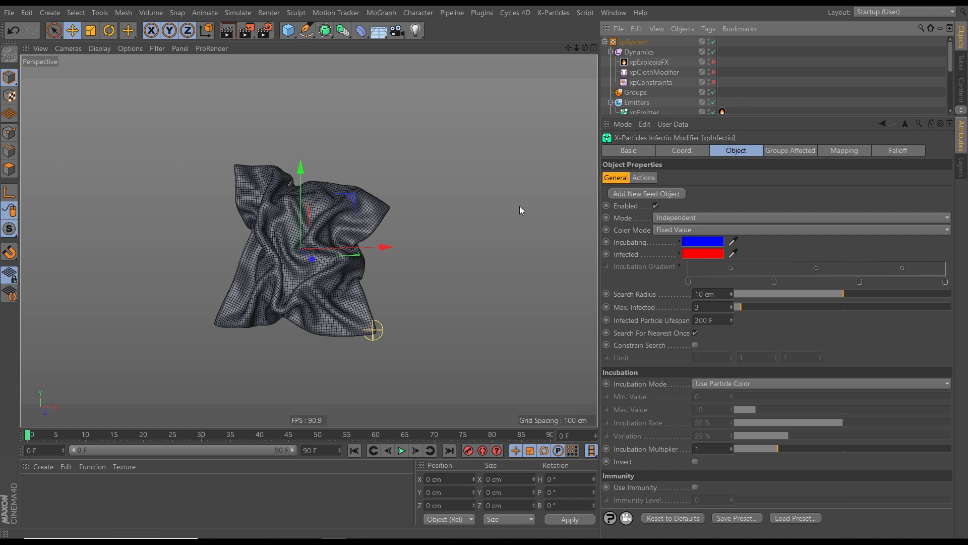
pyautogui.click(415, 451)
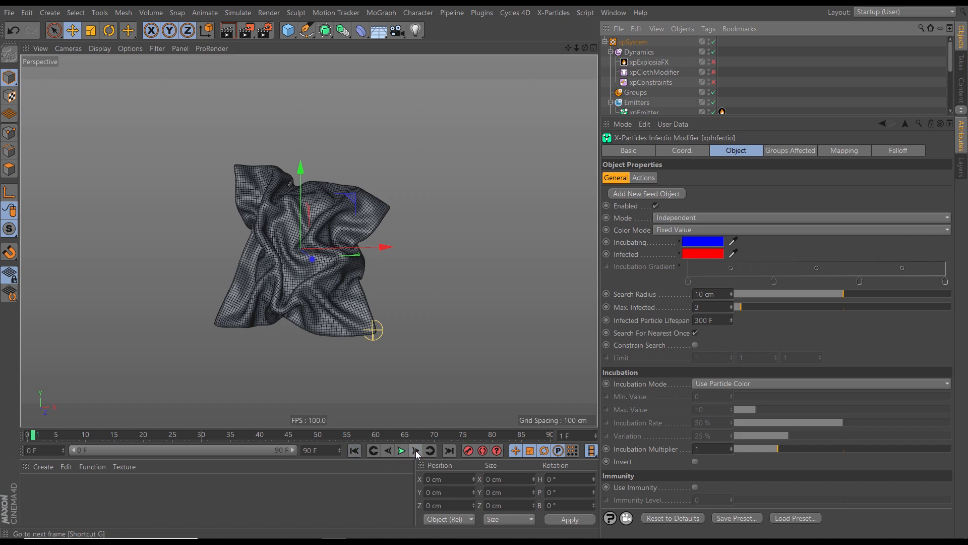
pyautogui.keyDown('alt'); pyautogui.moveTo(372, 331); pyautogui.dragTo(484, 325, button='right'); pyautogui.keyUp('alt')
pyautogui.keyDown('alt'); pyautogui.moveTo(383, 328); pyautogui.dragTo(298, 346); pyautogui.keyUp('alt')
pyautogui.keyDown('alt'); pyautogui.moveTo(298, 346); pyautogui.dragTo(374, 345, button='right'); pyautogui.keyUp('alt')
pyautogui.moveTo(374, 345)
pyautogui.keyDown('alt'); pyautogui.mouseDown()
pyautogui.moveTo(407, 337)
pyautogui.moveTo(368, 343)
pyautogui.mouseUp(); pyautogui.keyUp('alt')
pyautogui.scroll(-5, 368, 343)
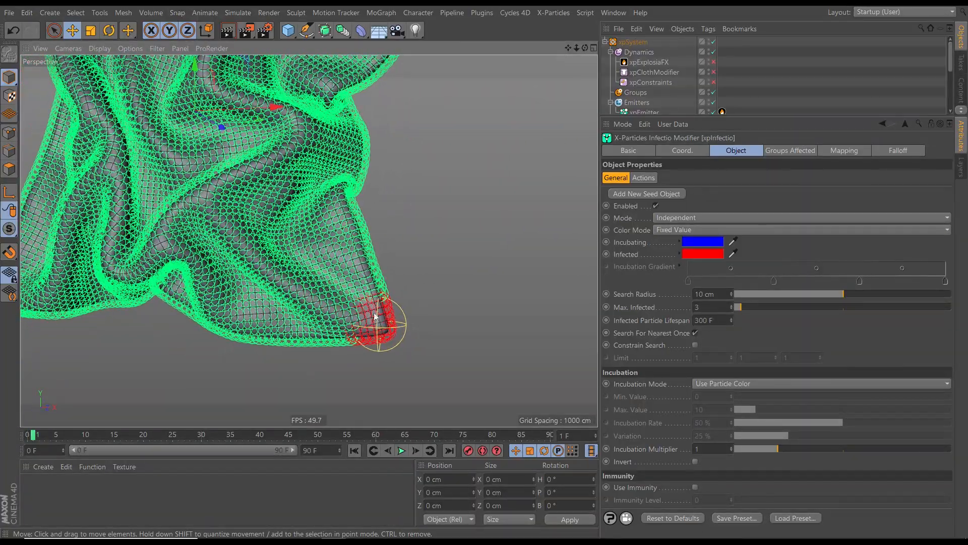
# Play the simulation to watch how the infection spreads across the cloth, and replay its opening frames.
pyautogui.click(401, 450)
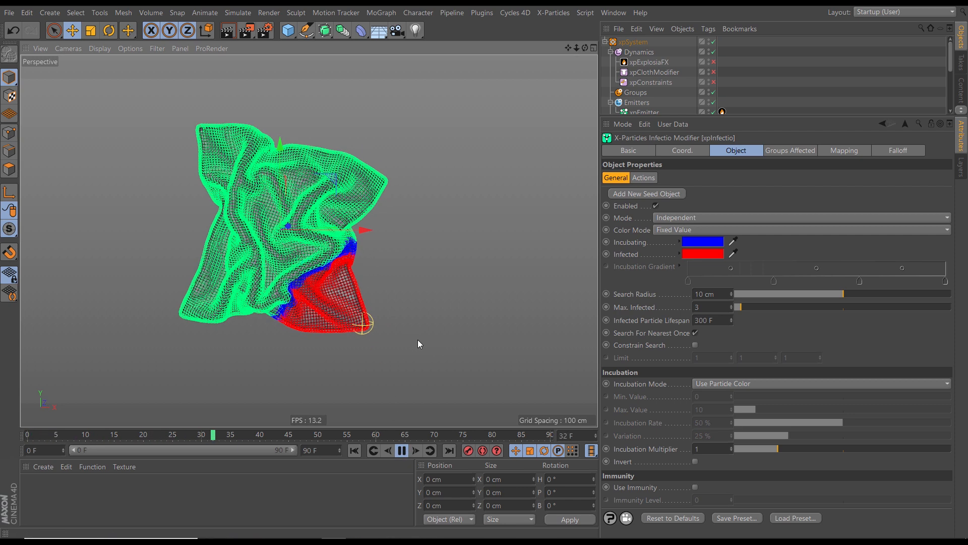
pyautogui.click(402, 450)
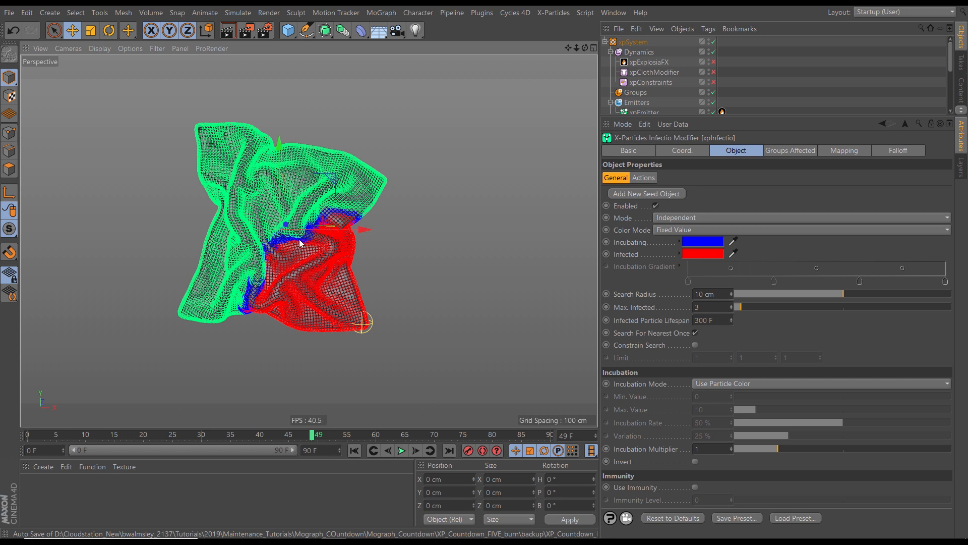
pyautogui.click(402, 451)
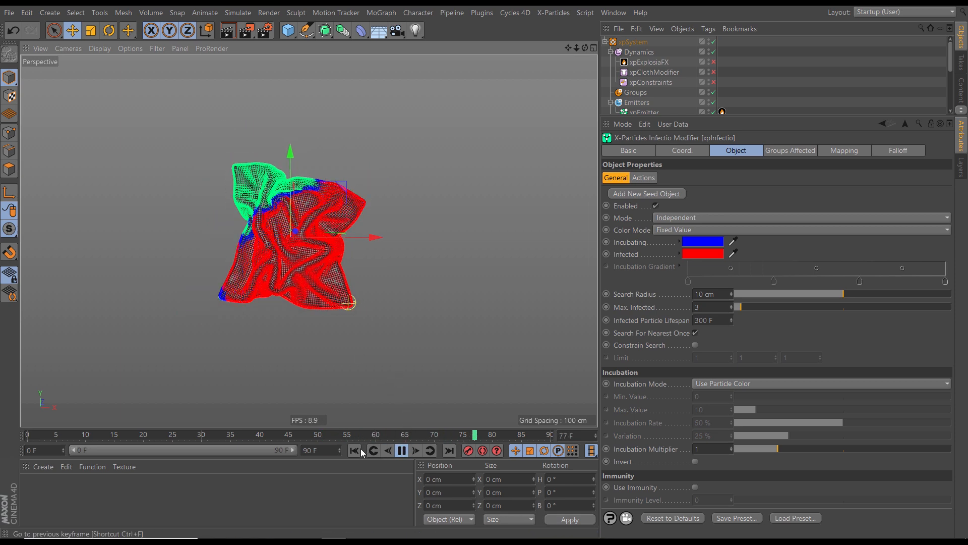
pyautogui.click(401, 450)
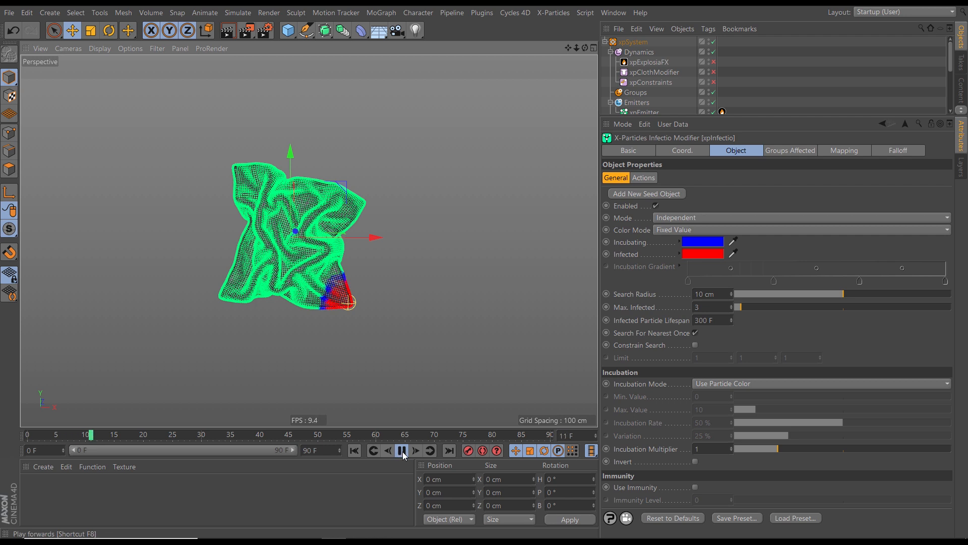
# Set the xpInfectio search radius to 20 cm and play the first few frames from the start.
pyautogui.moveTo(752, 116); pyautogui.dragTo(753, 72)
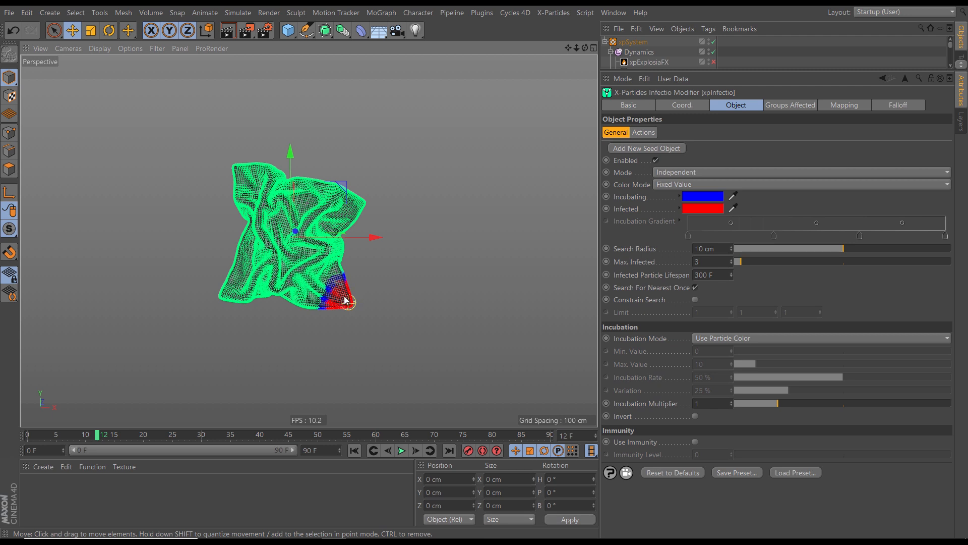
pyautogui.moveTo(853, 247); pyautogui.dragTo(917, 250)
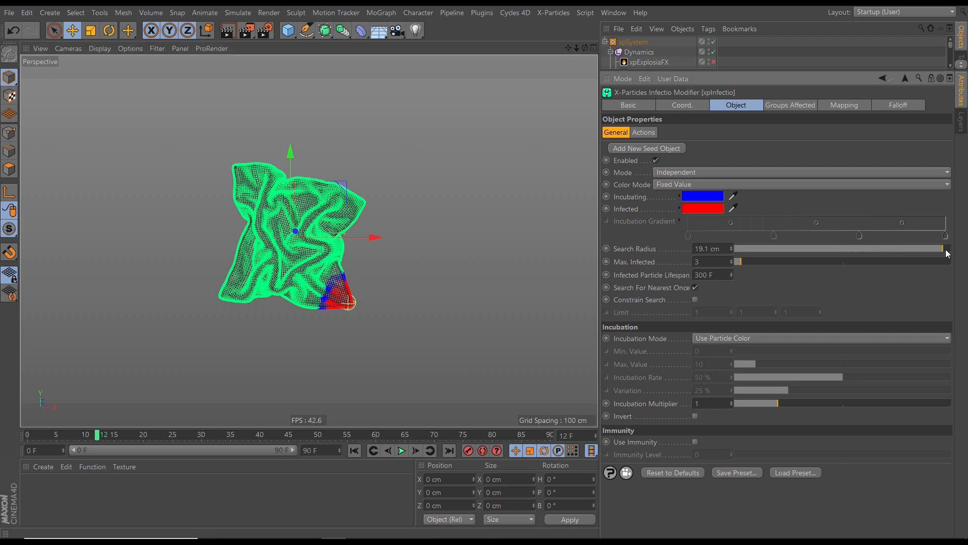
pyautogui.click(355, 450)
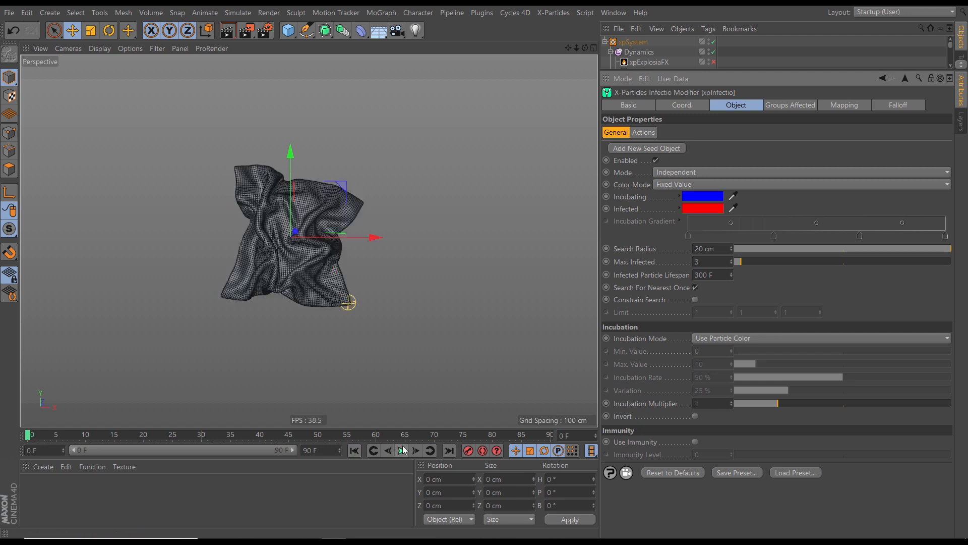
pyautogui.click(402, 449)
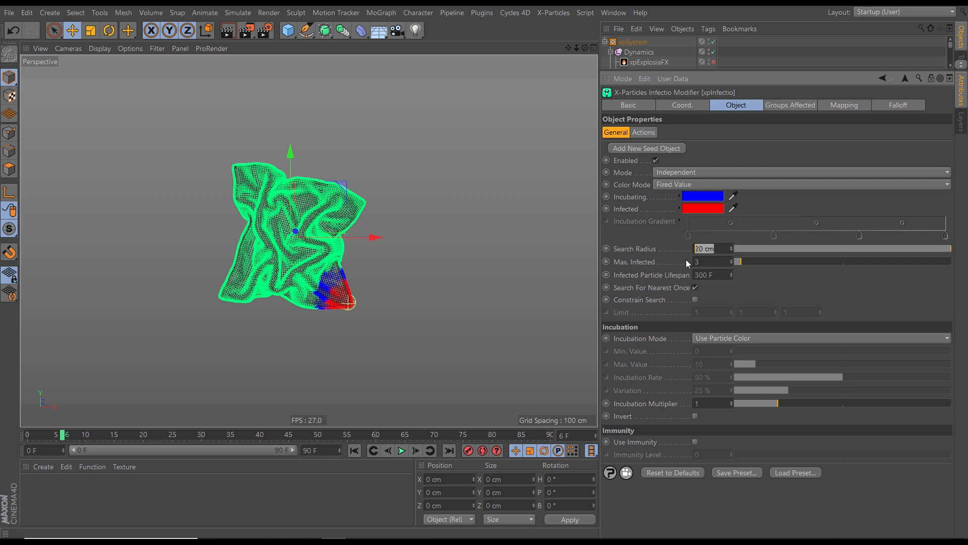
# Set the xpInfectio search radius to 60 cm, restart the simulation, and examine the infection at frame 2.
pyautogui.write('6')
pyautogui.click(354, 451)
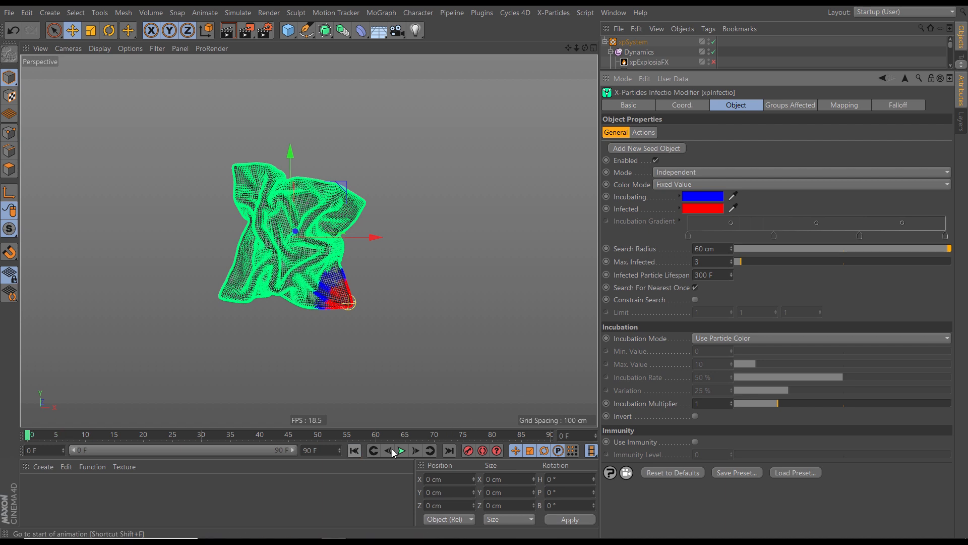
pyautogui.click(416, 451)
pyautogui.click(415, 450)
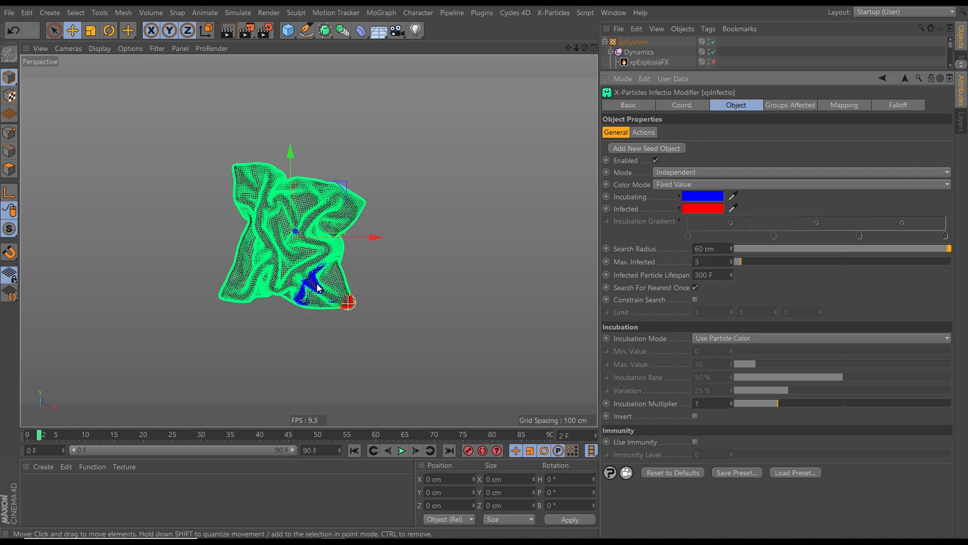
pyautogui.keyDown('alt'); pyautogui.moveTo(331, 283); pyautogui.dragTo(371, 298); pyautogui.keyUp('alt')
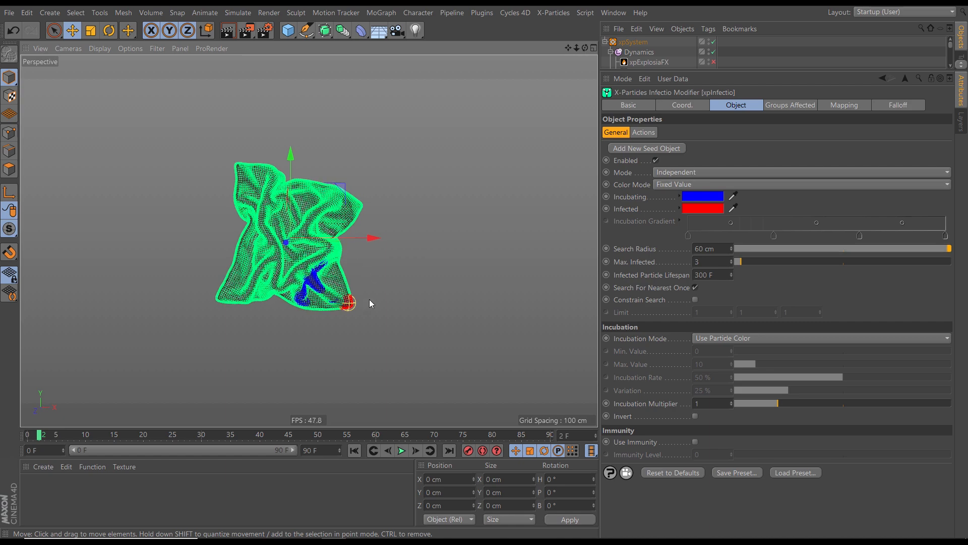
pyautogui.keyDown('alt'); pyautogui.moveTo(351, 305); pyautogui.dragTo(562, 320, button='right'); pyautogui.keyUp('alt')
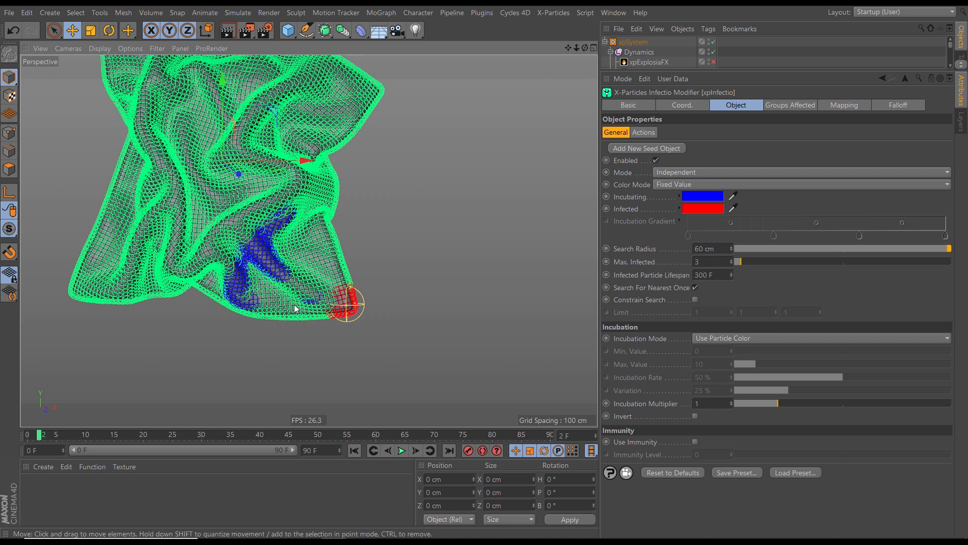
# Set Max. Infected to 10, restart the simulation, and step to frame 2 to compare the spread.
pyautogui.moveTo(809, 261); pyautogui.dragTo(695, 264)
pyautogui.write('10')
pyautogui.press('Return')
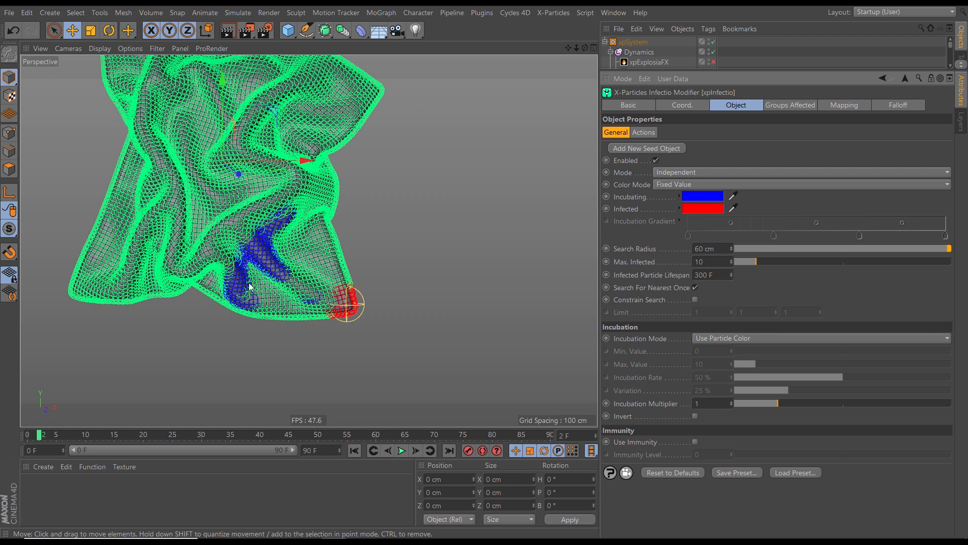
pyautogui.click(353, 450)
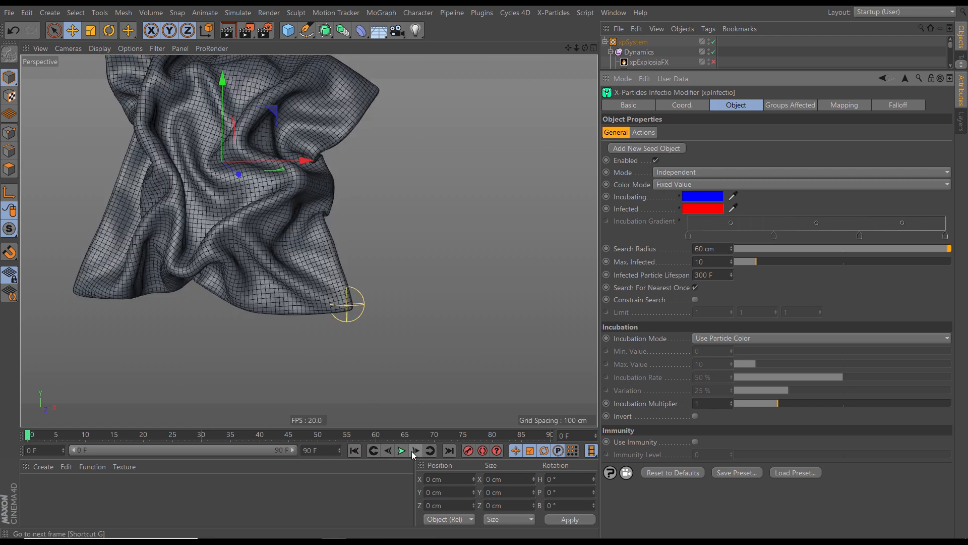
pyautogui.click(415, 450)
pyautogui.click(414, 450)
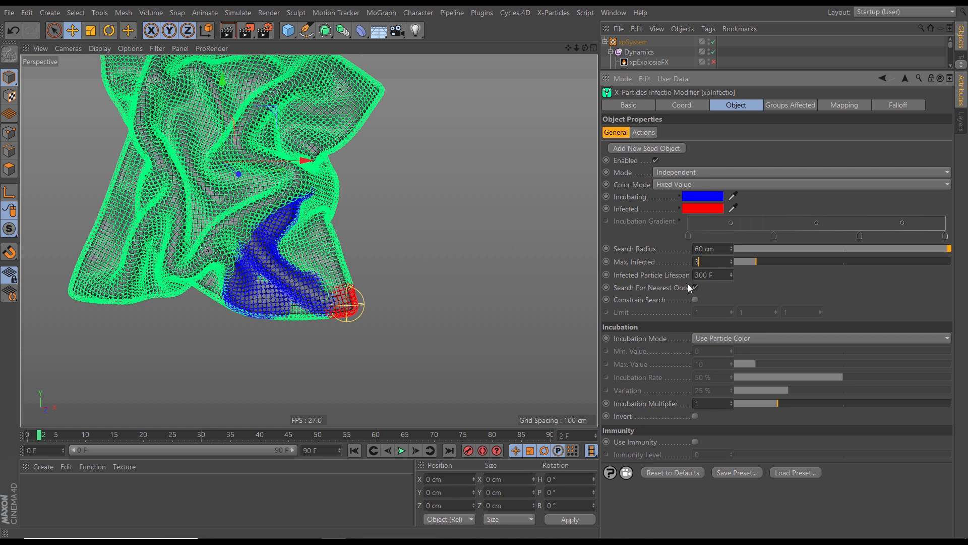
# Set Max. Infected to 30, restart the simulation, and examine the incubating area at frame 2.
pyautogui.write('0')
pyautogui.press('Return')
pyautogui.click(355, 450)
pyautogui.click(416, 452)
pyautogui.click(416, 451)
pyautogui.keyDown('alt'); pyautogui.moveTo(329, 249); pyautogui.dragTo(350, 259); pyautogui.keyUp('alt')
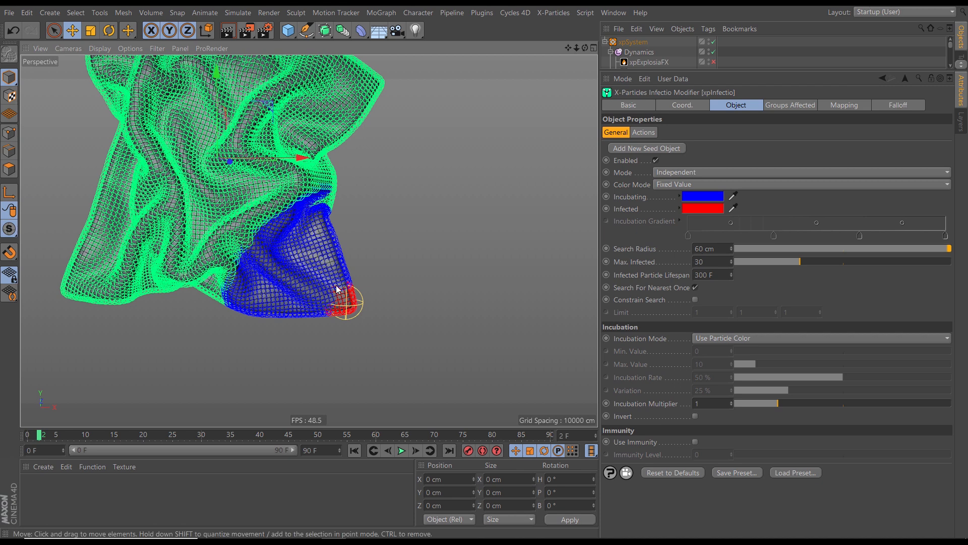
pyautogui.scroll(-5, 328, 290)
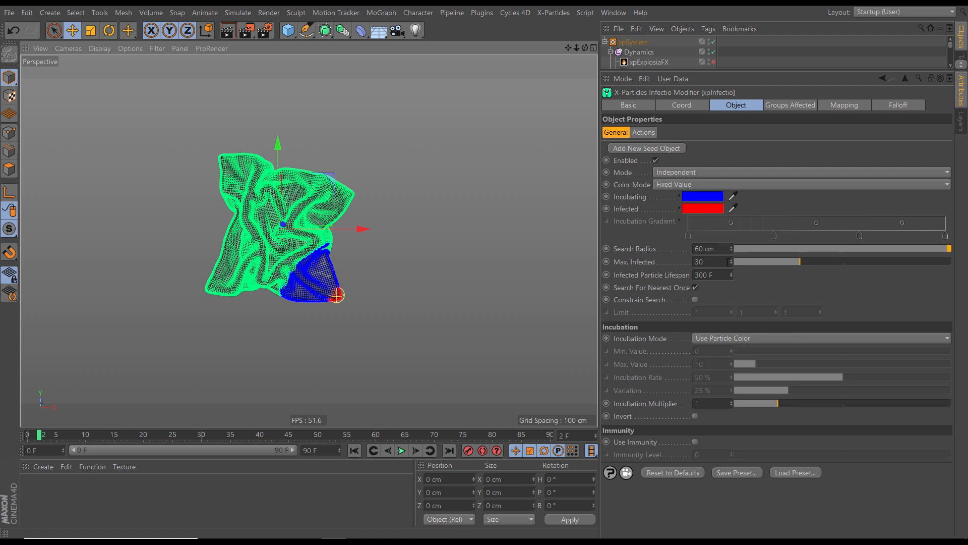
# Set the xpInfectio modifier's Max. Infected back to 3.
pyautogui.click(706, 261)
pyautogui.write('3')
pyautogui.press('Return')
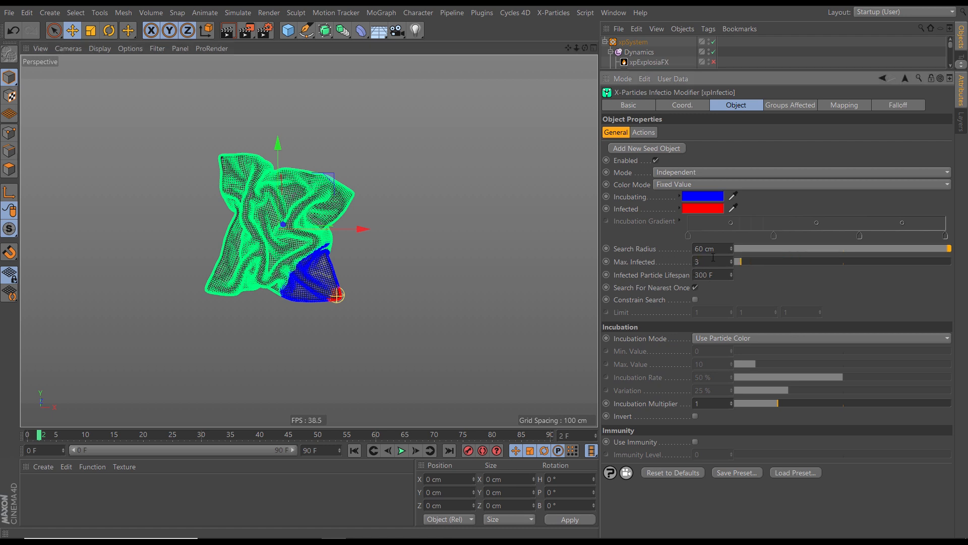
# Set the xpInfectio search radius to 10 cm, restart the simulation, and examine the infection at frame 10.
pyautogui.click(712, 249)
pyautogui.write('10')
pyautogui.press('Return')
pyautogui.click(355, 450)
pyautogui.click(400, 450)
pyautogui.click(401, 450)
pyautogui.click(415, 450)
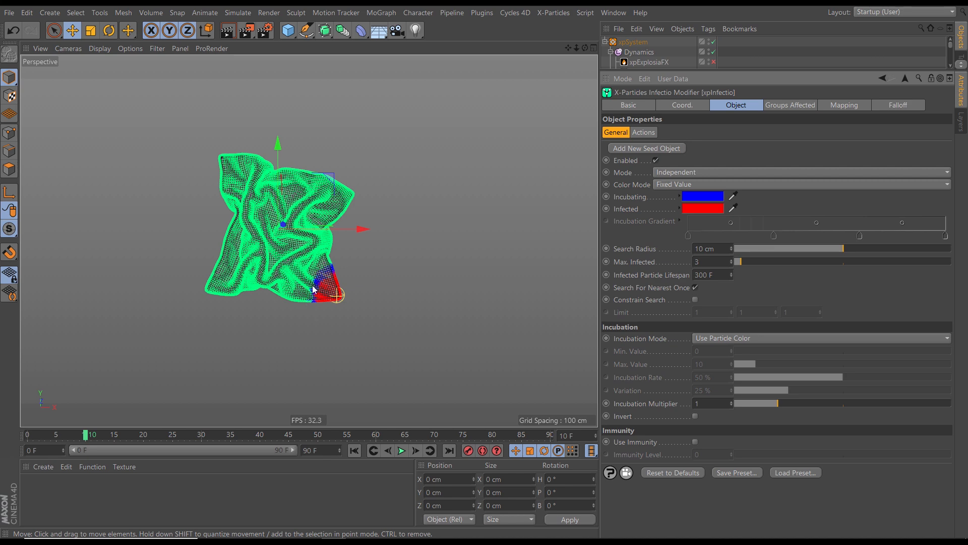
pyautogui.keyDown('alt'); pyautogui.moveTo(302, 271); pyautogui.dragTo(315, 283, button='right'); pyautogui.keyUp('alt')
pyautogui.keyDown('alt'); pyautogui.moveTo(314, 283); pyautogui.dragTo(302, 286); pyautogui.keyUp('alt')
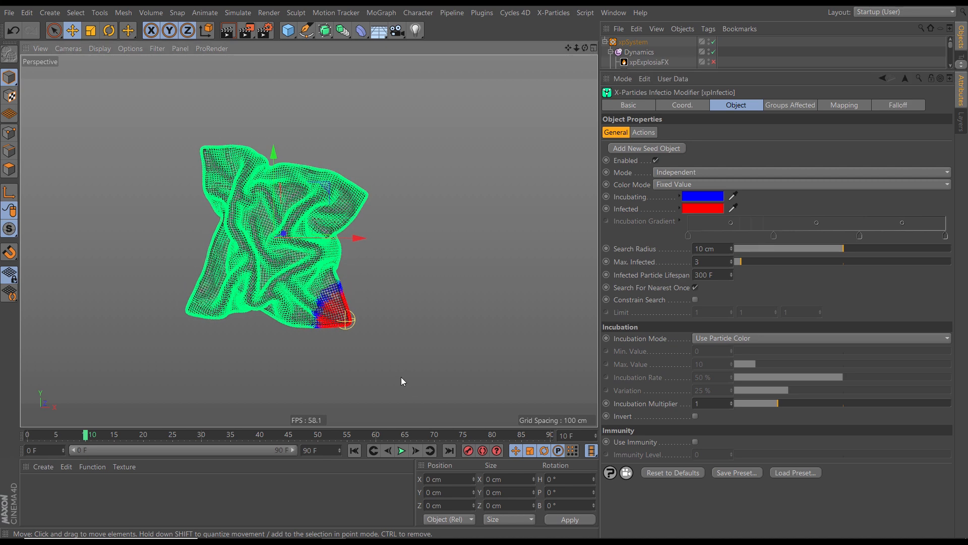
# Replay the simulation twice from the start and watch how the incubating and infected areas spread across the cloth.
pyautogui.click(354, 451)
pyautogui.click(401, 450)
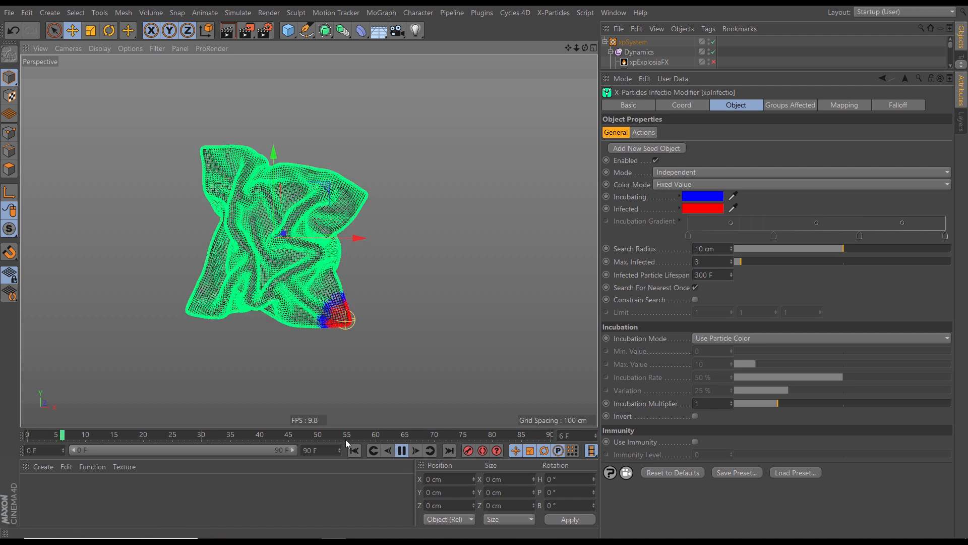
pyautogui.click(402, 450)
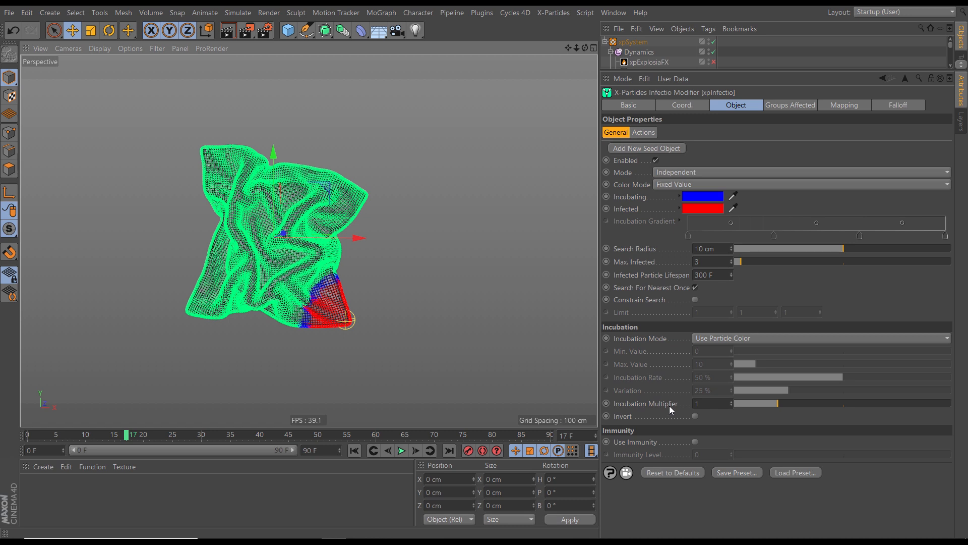
pyautogui.click(353, 450)
pyautogui.click(402, 450)
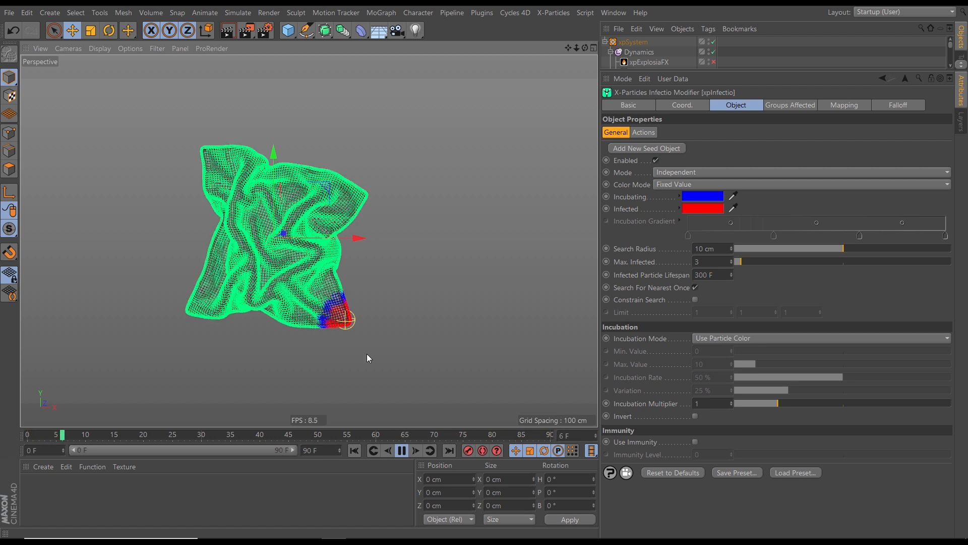
pyautogui.click(402, 450)
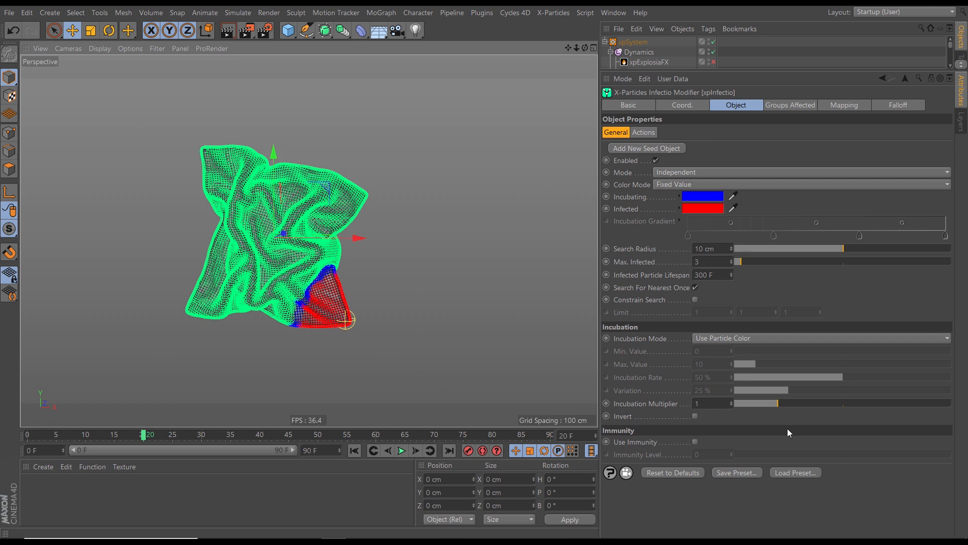
# Set the xpInfectio Incubation Multiplier to 5 and replay the simulation from the start.
pyautogui.moveTo(788, 404); pyautogui.dragTo(961, 416)
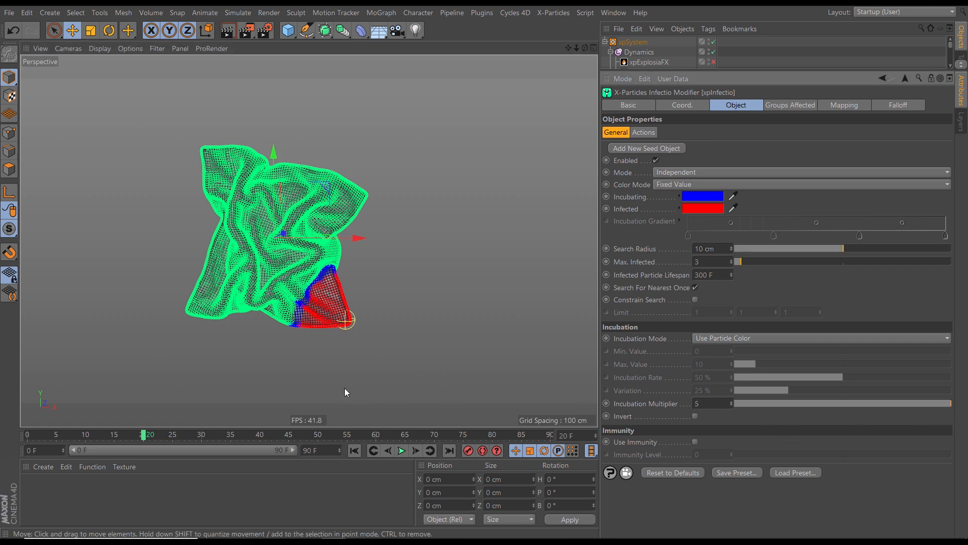
pyautogui.click(354, 449)
pyautogui.click(401, 450)
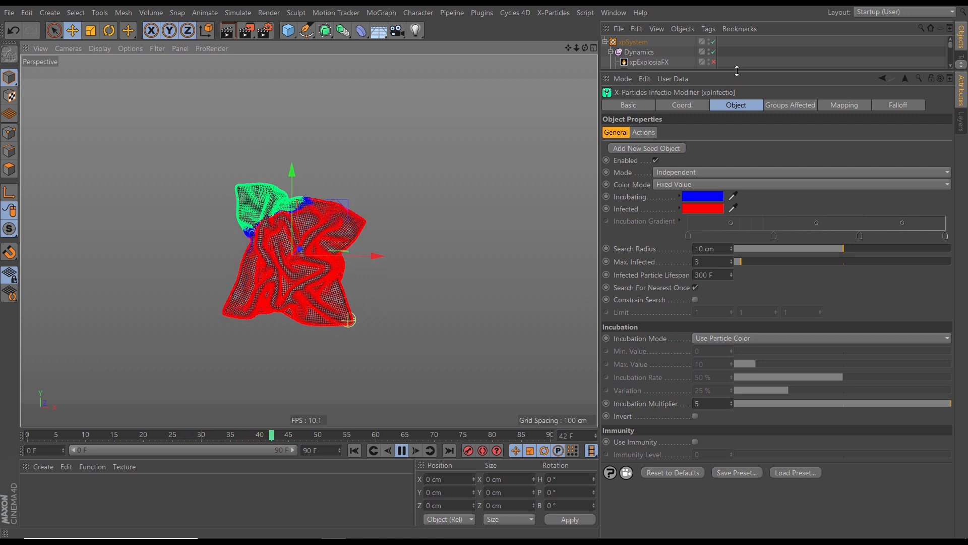
# Duplicate the seed object onto the cloth's other three corners while the simulation plays.
pyautogui.moveTo(735, 74); pyautogui.dragTo(735, 299)
pyautogui.click(665, 182)
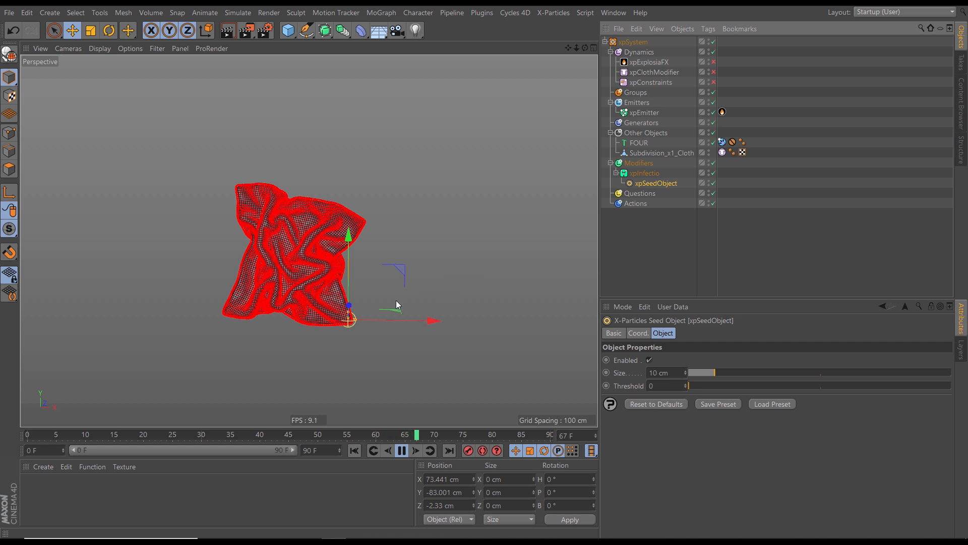
pyautogui.keyDown('ctrl'); pyautogui.moveTo(399, 274); pyautogui.dragTo(417, 171); pyautogui.keyUp('ctrl')
pyautogui.keyDown('ctrl'); pyautogui.moveTo(413, 169); pyautogui.dragTo(410, 170); pyautogui.keyUp('ctrl')
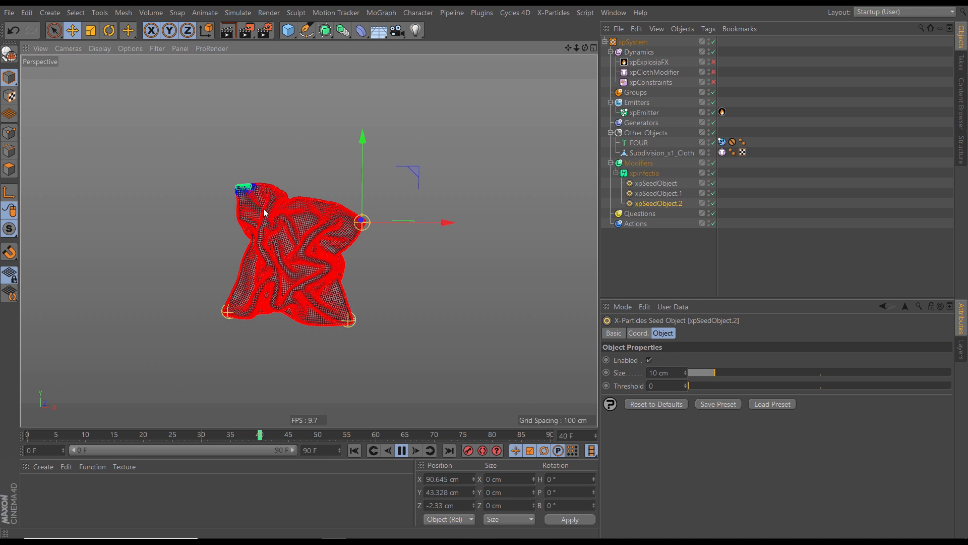
pyautogui.keyDown('ctrl'); pyautogui.moveTo(416, 168); pyautogui.dragTo(293, 134); pyautogui.keyUp('ctrl')
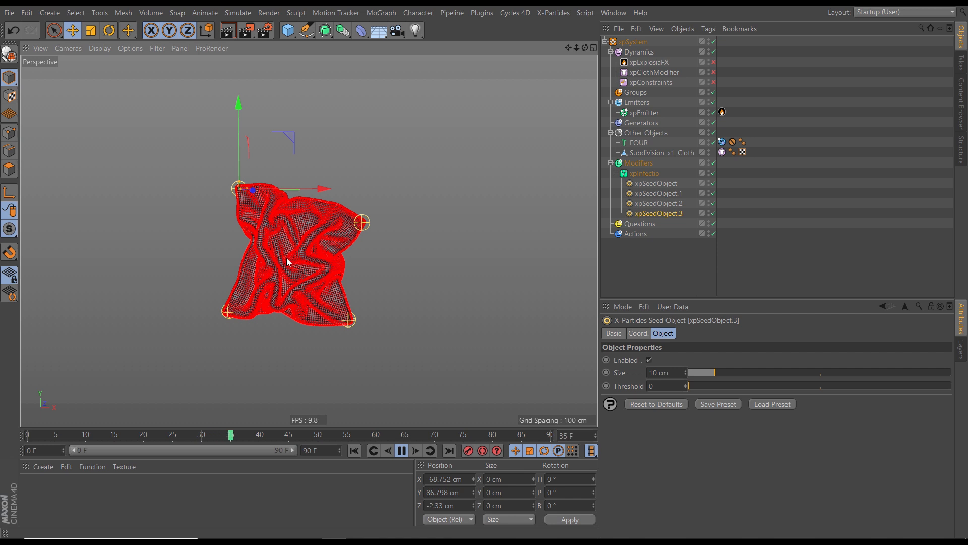
# Delete the three duplicate seed objects, then stop and rewind the simulation to frame 0.
pyautogui.click(655, 194)
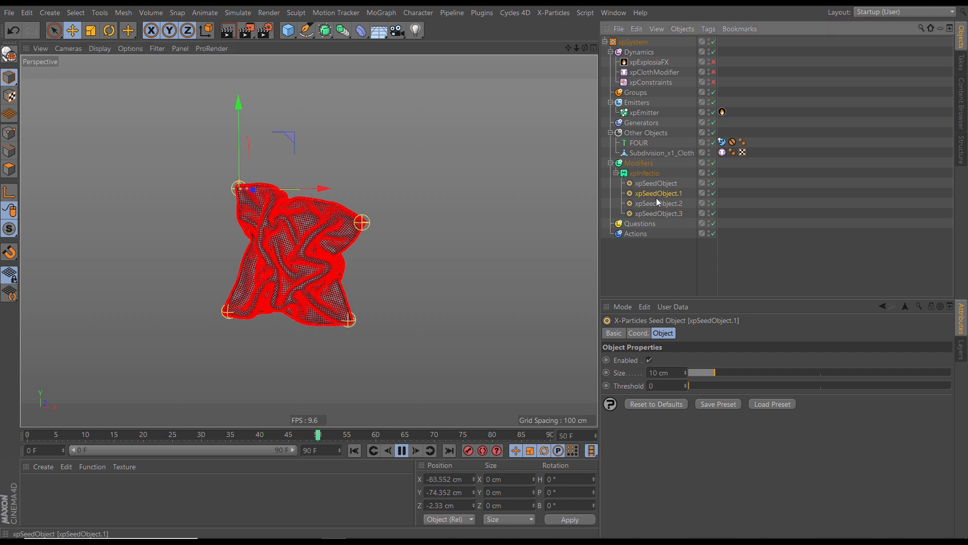
pyautogui.keyDown('shift'); pyautogui.click(656, 214); pyautogui.keyUp('shift')
pyautogui.press('Delete')
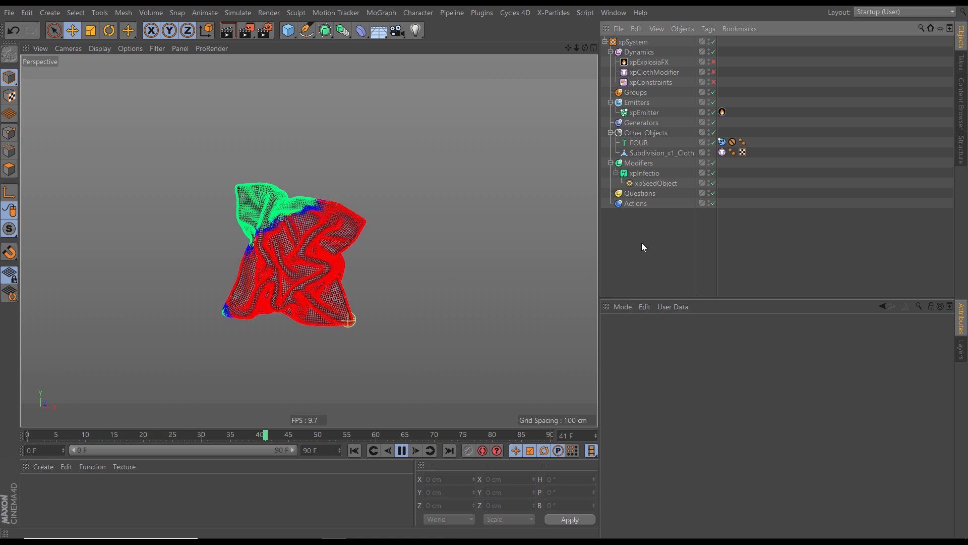
pyautogui.click(402, 450)
pyautogui.click(356, 452)
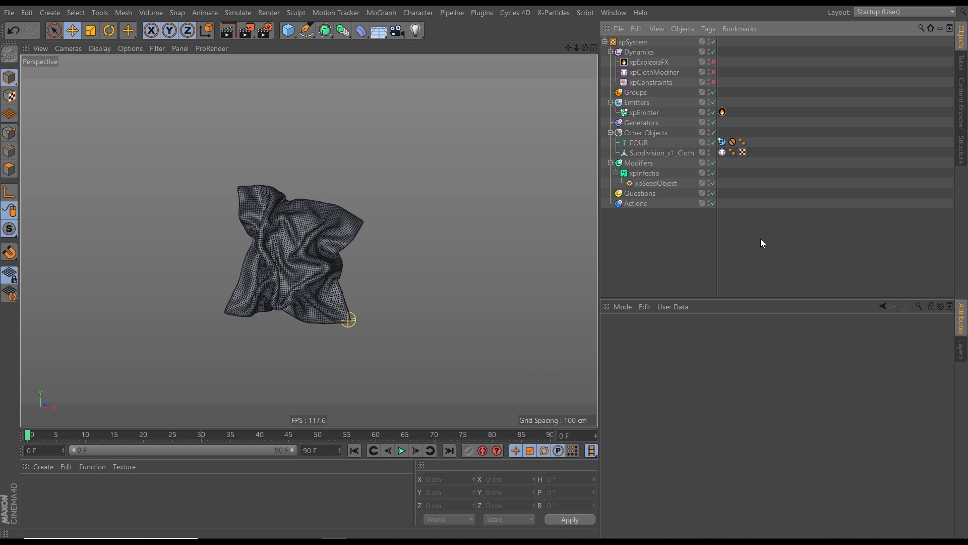
# Show the xpInfectio modifier's object settings and play the simulation to frame 65 to review the infection spread.
pyautogui.click(642, 174)
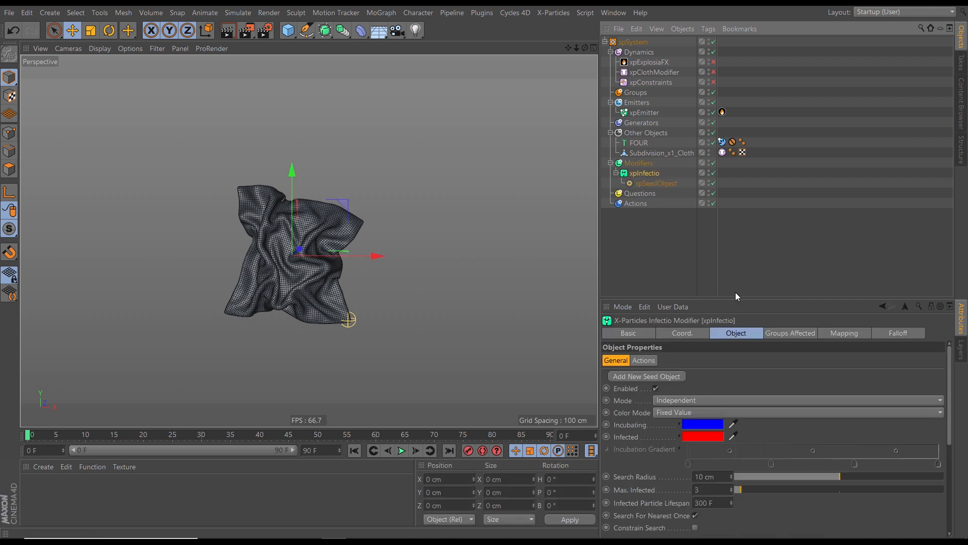
pyautogui.moveTo(732, 299); pyautogui.dragTo(731, 125)
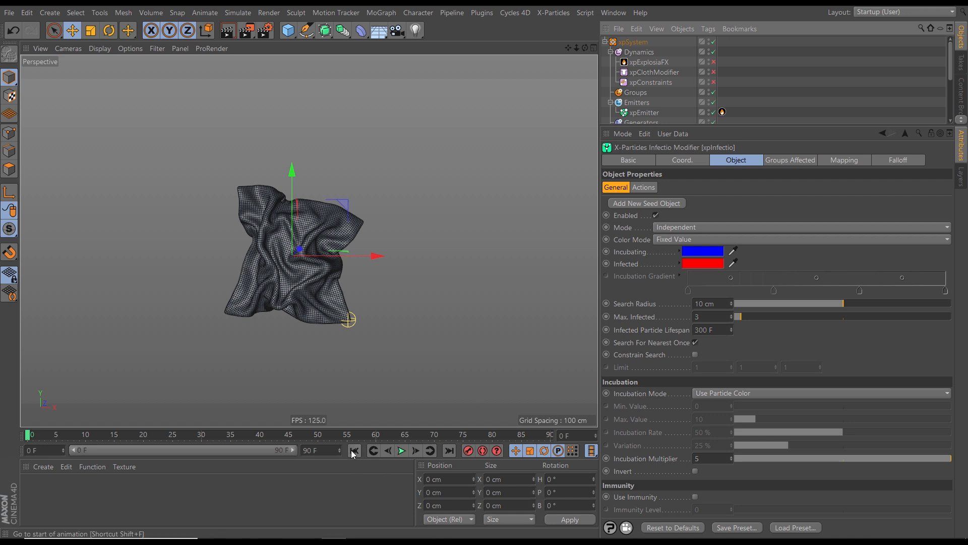
pyautogui.click(401, 450)
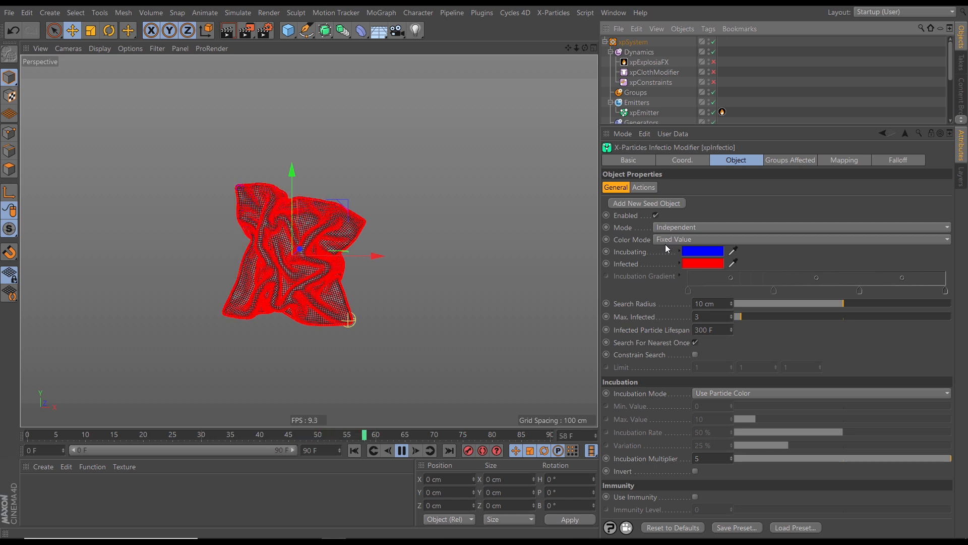
pyautogui.click(402, 452)
# Switch the xpInfectio Color Mode to Use Groups and add new particle groups for the incubating and infected stages.
pyautogui.click(666, 240)
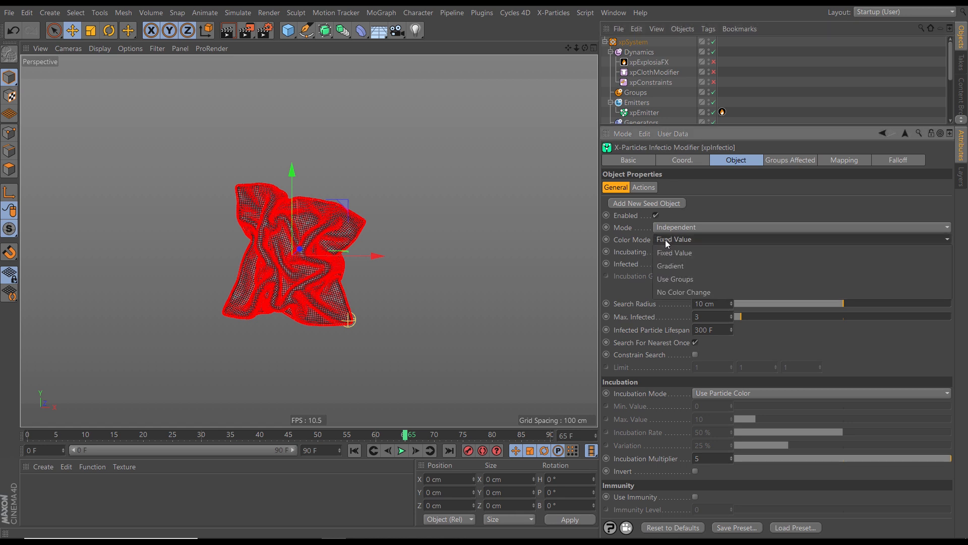
pyautogui.click(671, 278)
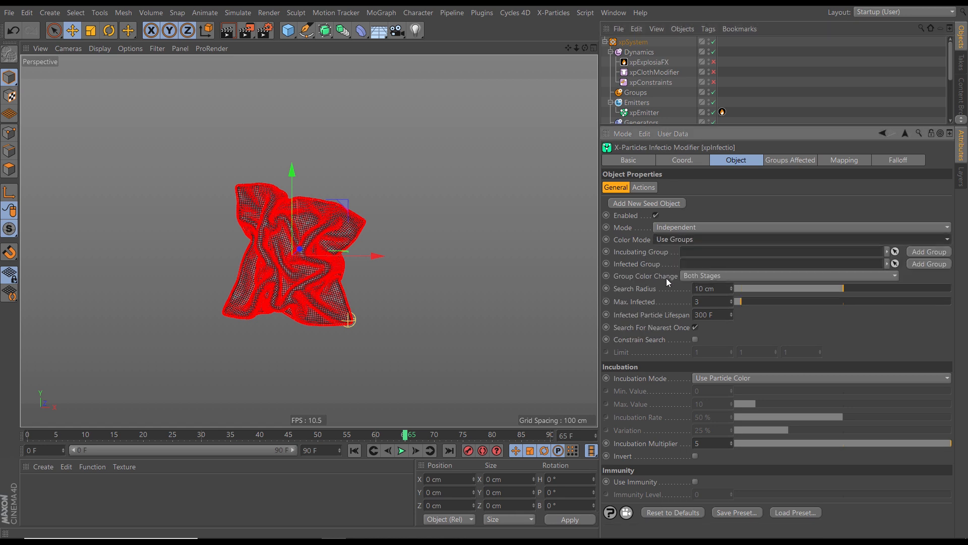
pyautogui.moveTo(775, 126); pyautogui.dragTo(773, 179)
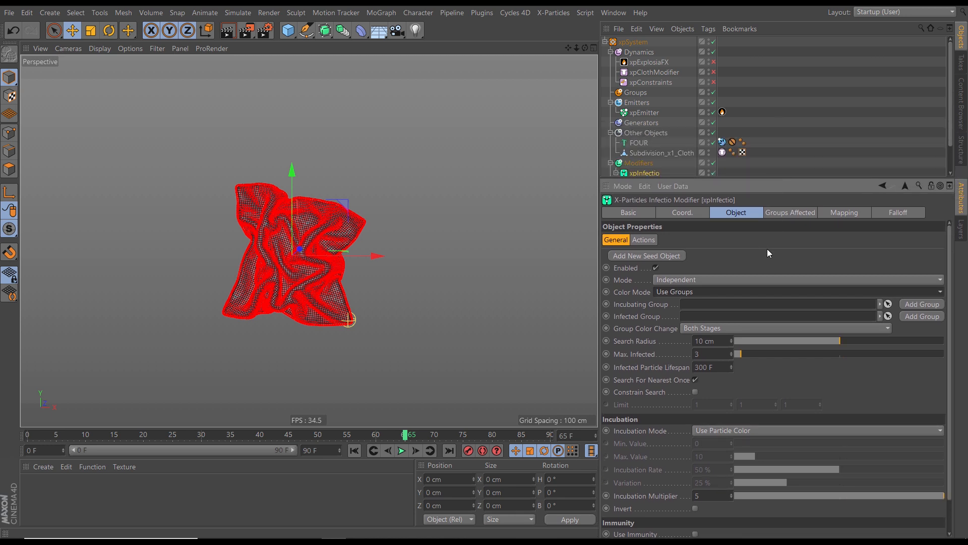
pyautogui.click(914, 304)
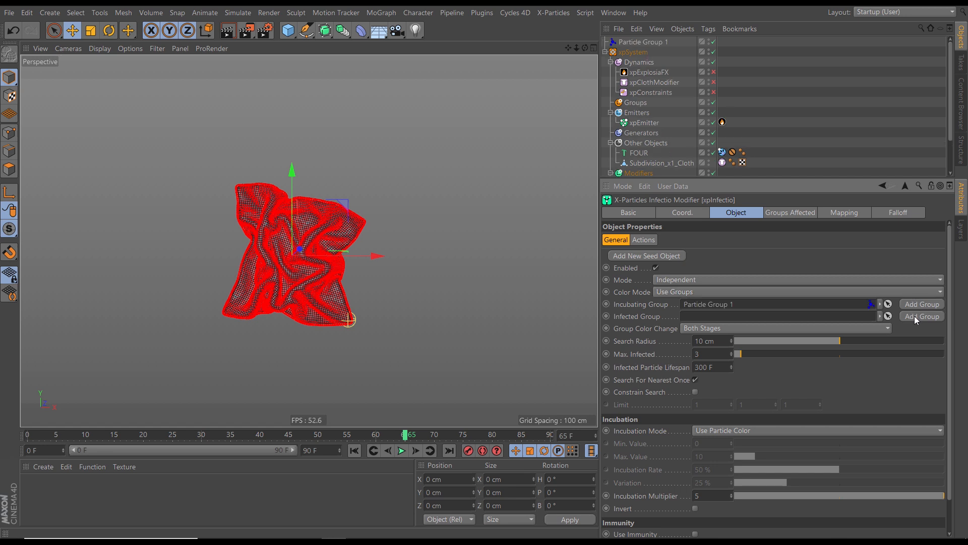
pyautogui.click(915, 316)
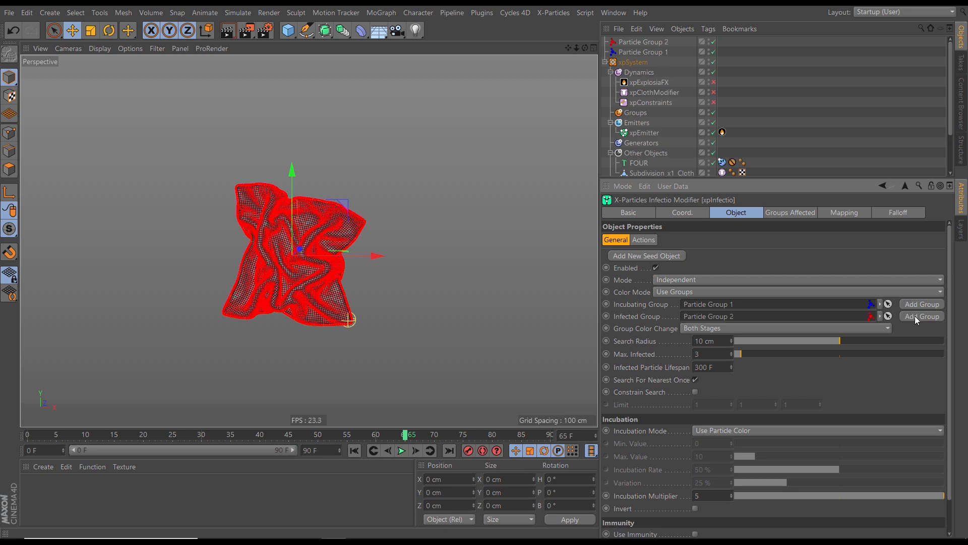
# Move Particle Group 1 and Particle Group 2 into the xpSystem's Groups null.
pyautogui.moveTo(775, 180); pyautogui.dragTo(775, 281)
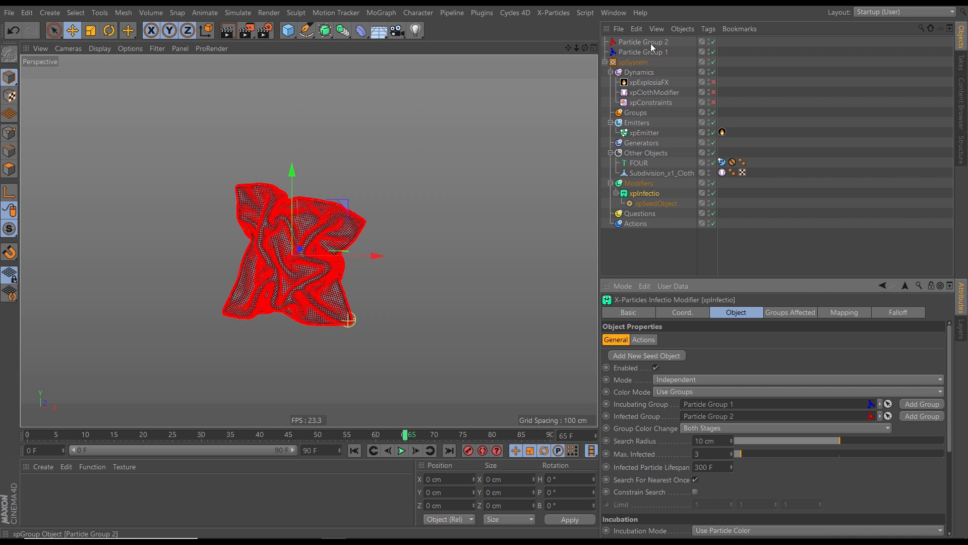
pyautogui.click(647, 52)
pyautogui.keyDown('shift'); pyautogui.click(643, 42); pyautogui.keyUp('shift')
pyautogui.moveTo(646, 52); pyautogui.dragTo(656, 121)
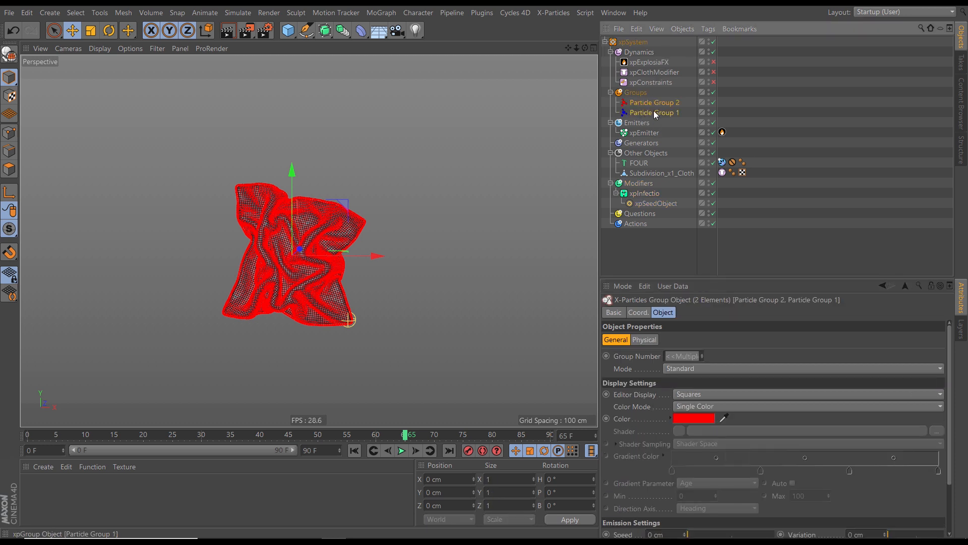
# Rename Particle Group 2 as Group_Infected.
pyautogui.click(653, 111)
pyautogui.click(655, 102)
pyautogui.click(620, 314)
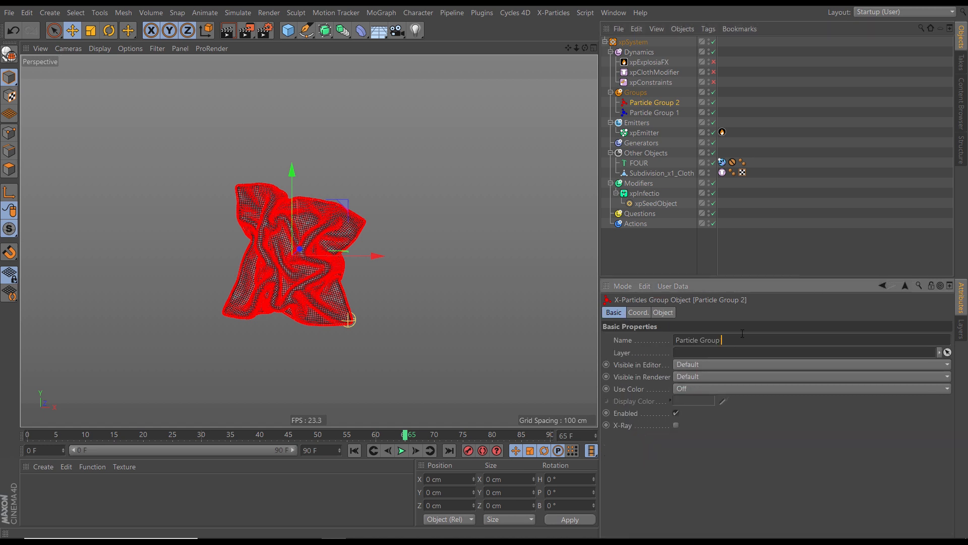
pyautogui.press('BackSpace')
pyautogui.press('BackSpace')
pyautogui.press('BackSpace')
pyautogui.press('BackSpace')
pyautogui.press('BackSpace')
pyautogui.press('BackSpace')
pyautogui.press('BackSpace')
pyautogui.press('BackSpace')
pyautogui.press('BackSpace')
pyautogui.press('BackSpace')
pyautogui.press('BackSpace')
pyautogui.press('BackSpace')
pyautogui.press('BackSpace')
pyautogui.write('fec')
pyautogui.press('BackSpace')
pyautogui.press('BackSpace')
pyautogui.press('BackSpace')
# Rename Particle Group 1 as Group_Incubate.
pyautogui.click(654, 112)
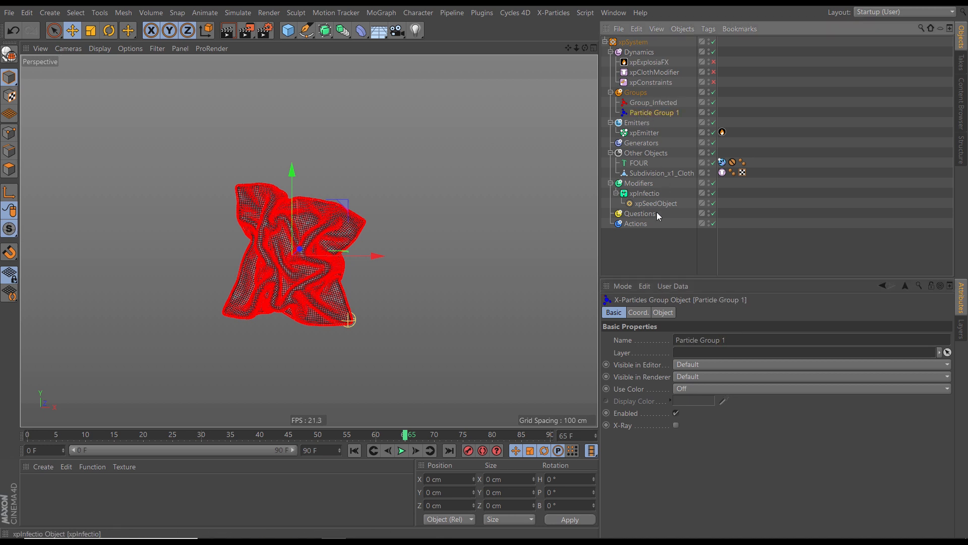
pyautogui.click(724, 338)
pyautogui.write('Gr')
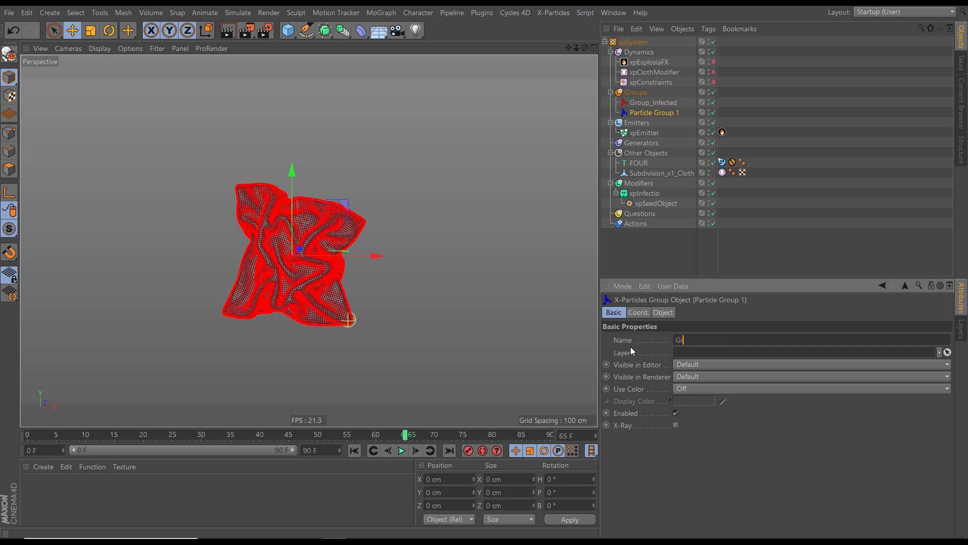
pyautogui.write('oup_Incy')
pyautogui.press('BackSpace')
pyautogui.write('ubate')
pyautogui.click(665, 265)
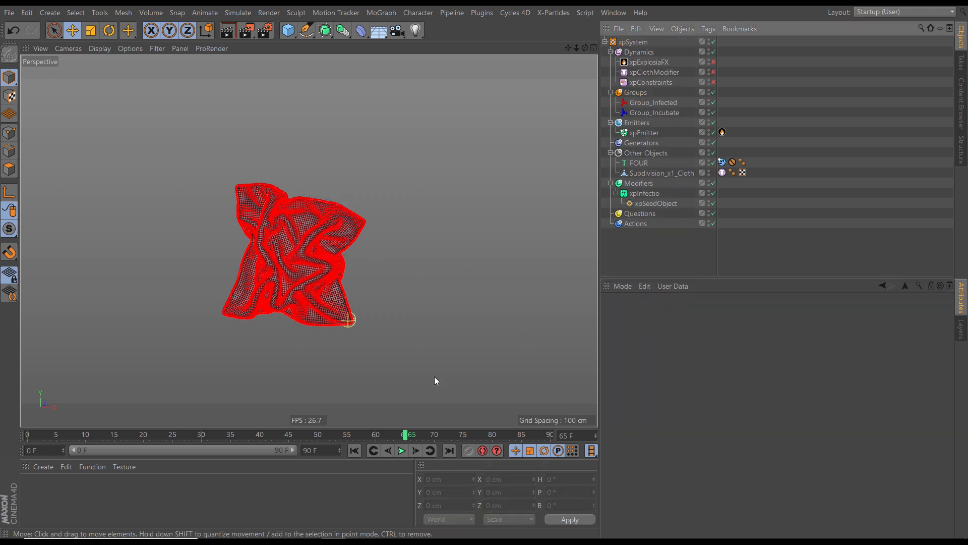
# Replay the simulation to frame 24 and examine the infected particles closely near the seed object.
pyautogui.click(355, 450)
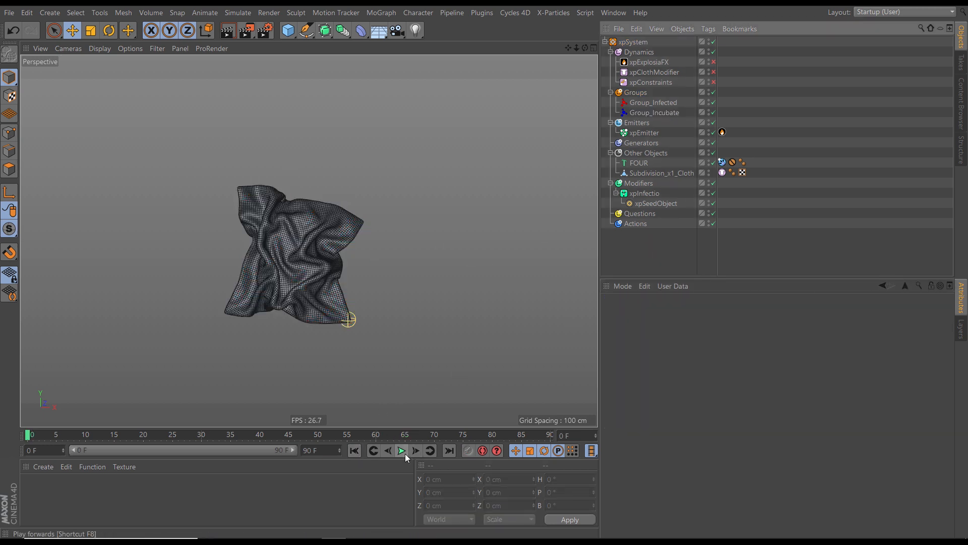
pyautogui.click(404, 451)
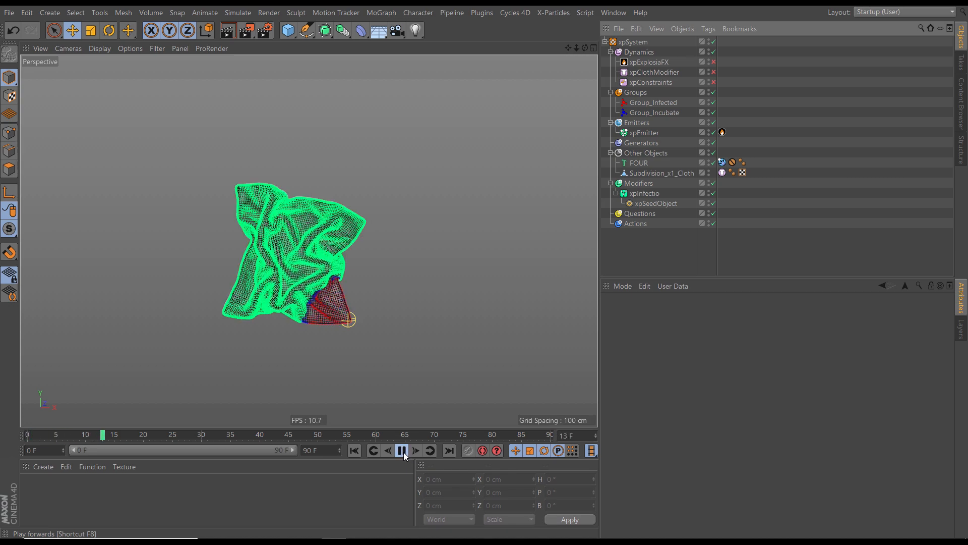
pyautogui.click(402, 450)
pyautogui.keyDown('alt'); pyautogui.moveTo(325, 323); pyautogui.dragTo(558, 241, button='right'); pyautogui.keyUp('alt')
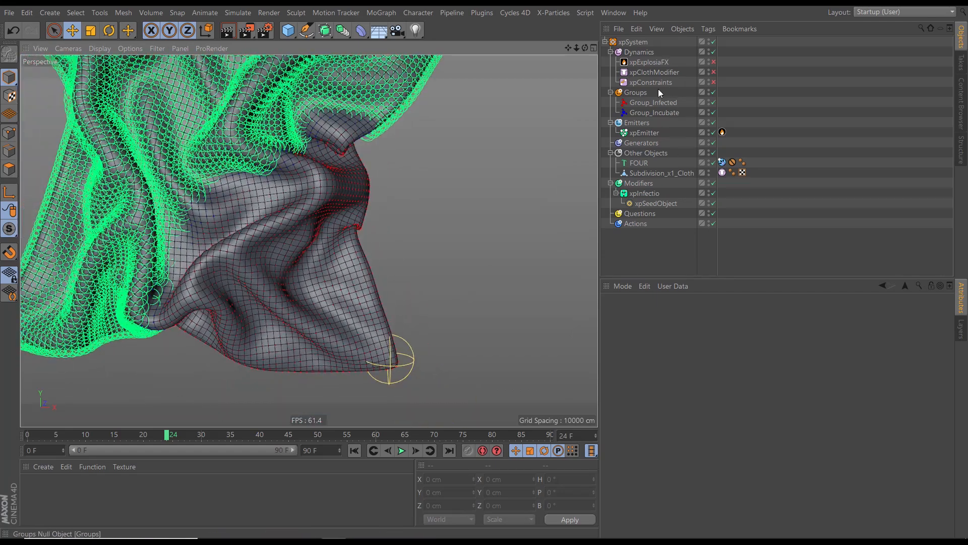
# Set the Editor Display of both Group_Infected and Group_Incubate to Circle.
pyautogui.click(649, 103)
pyautogui.keyDown('shift'); pyautogui.click(653, 111); pyautogui.keyUp('shift')
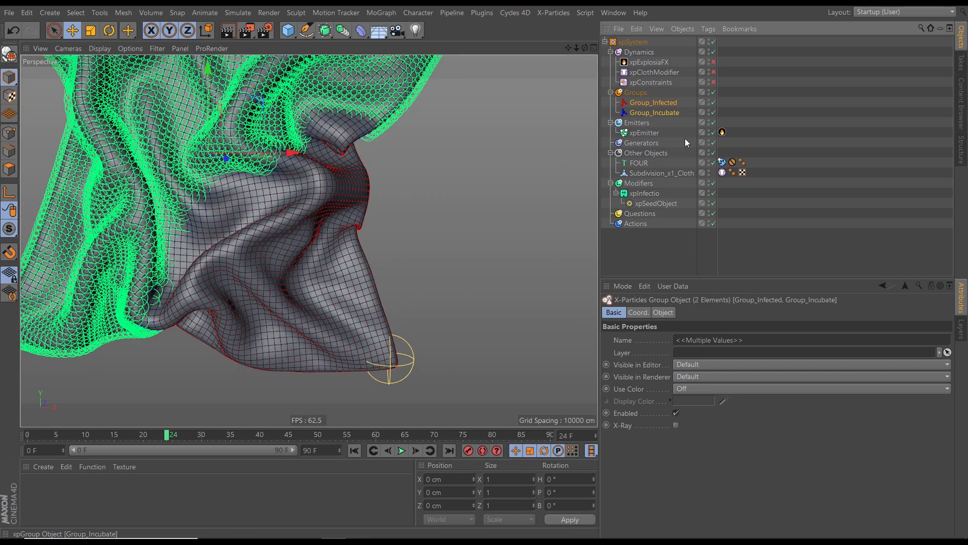
pyautogui.click(666, 313)
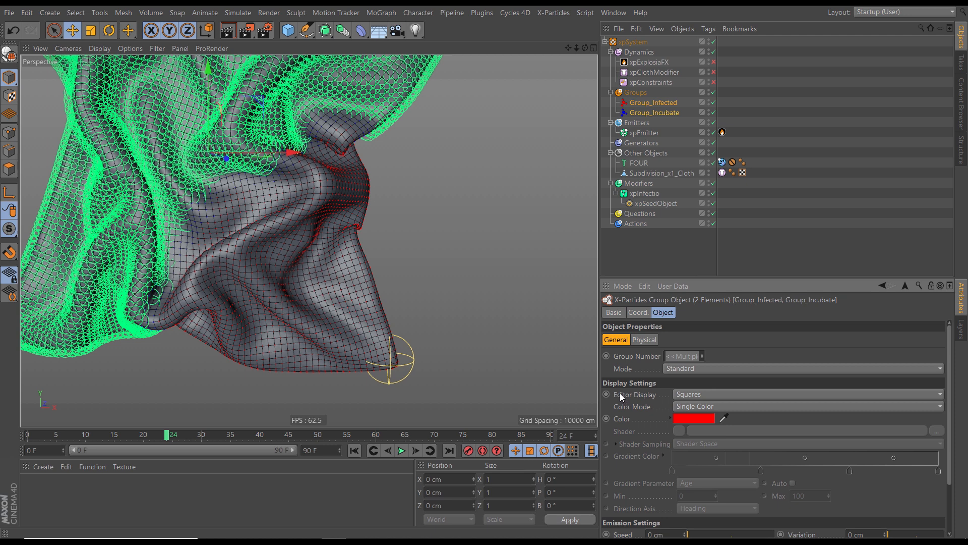
pyautogui.click(685, 395)
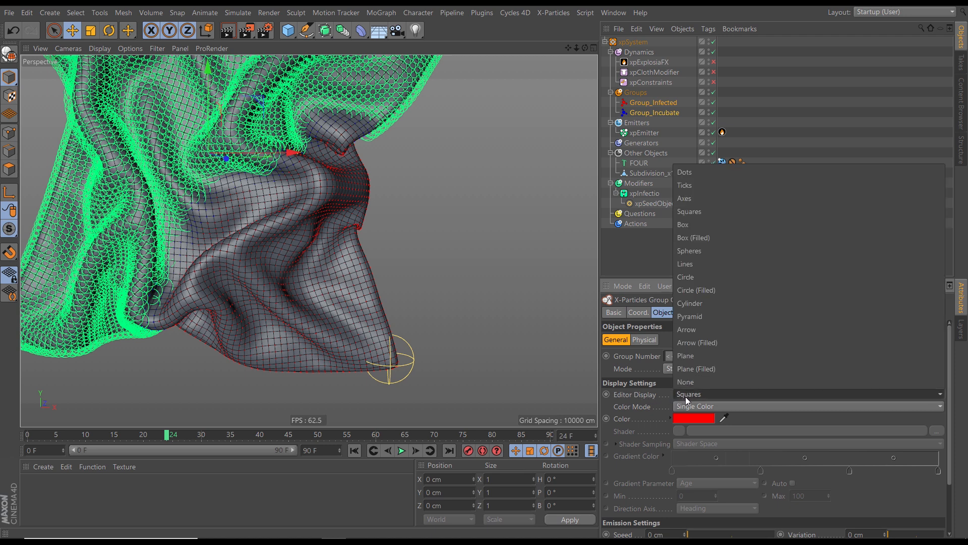
pyautogui.click(691, 277)
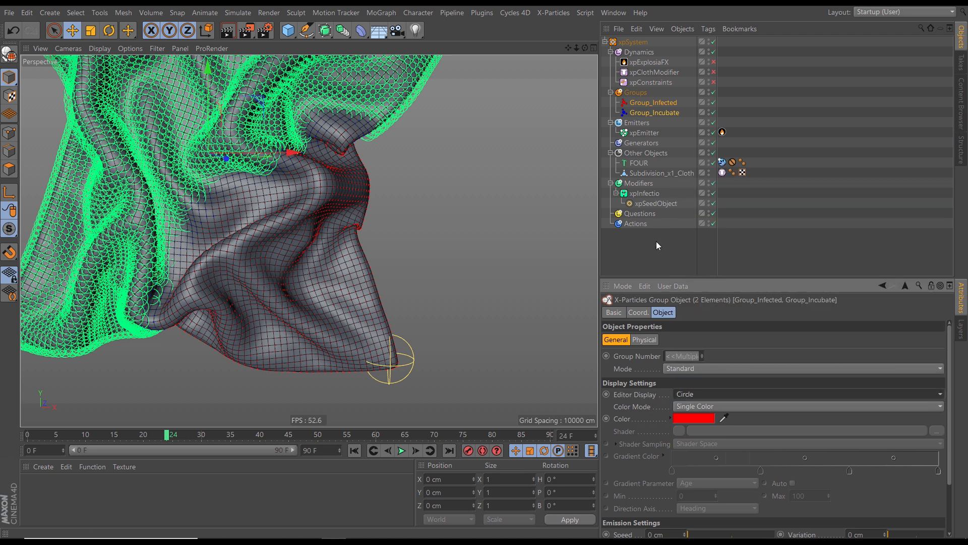
# Replay the simulation with the whole cloth in view, examine how the infection spreads, and return to frame 0.
pyautogui.click(657, 235)
pyautogui.scroll(-6, 291, 272)
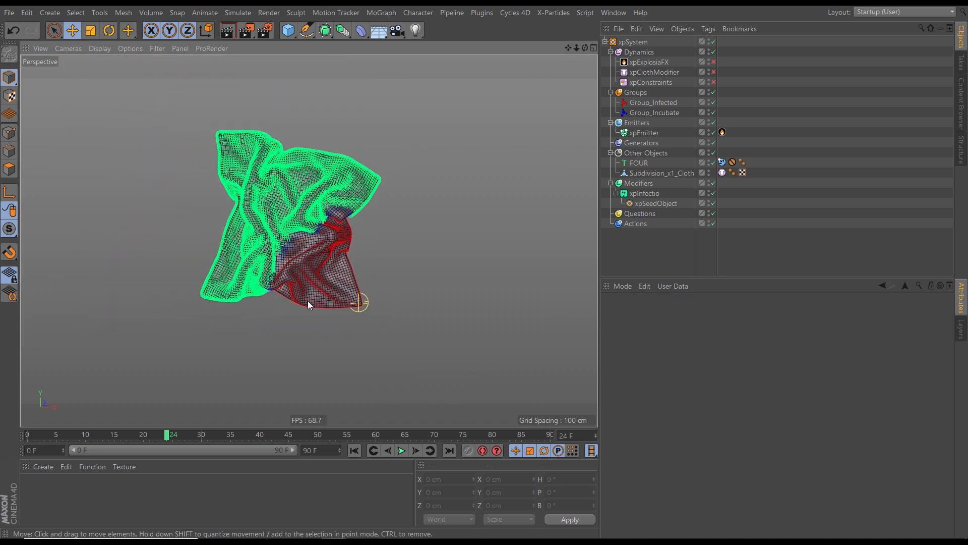
pyautogui.click(354, 450)
pyautogui.click(400, 451)
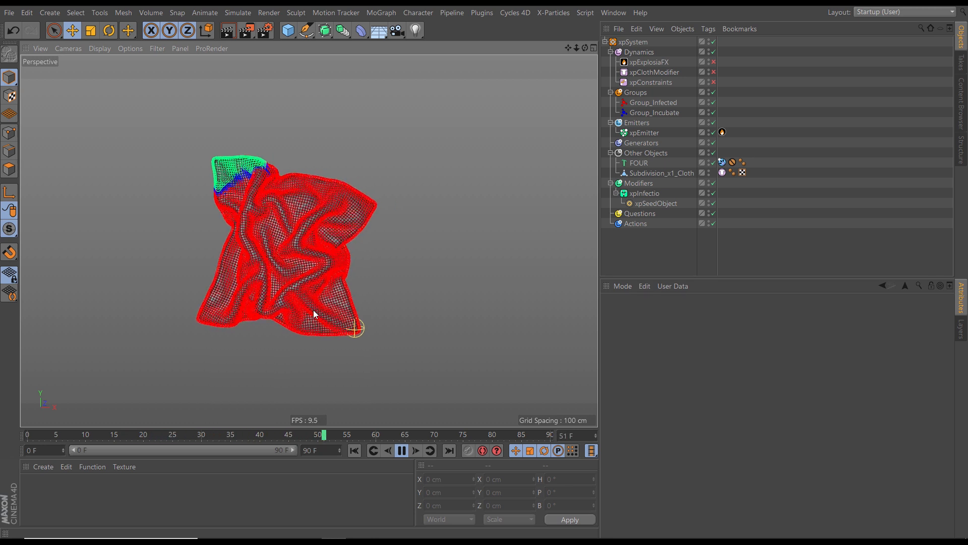
pyautogui.click(401, 451)
pyautogui.click(355, 450)
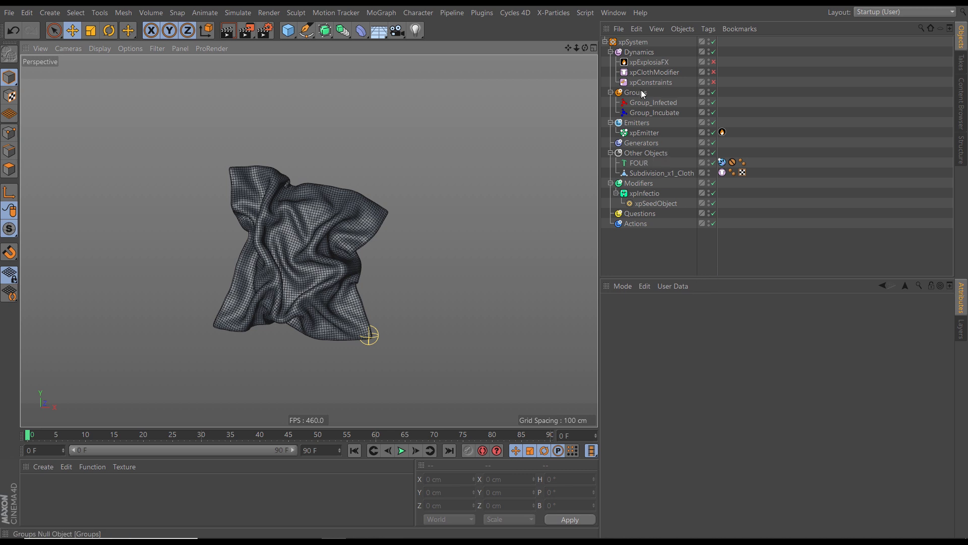
# Enable xpExplosiaFX and hide xpEmitter in the viewport while playing the simulation, and return to frame 0.
pyautogui.click(714, 61)
pyautogui.click(713, 82)
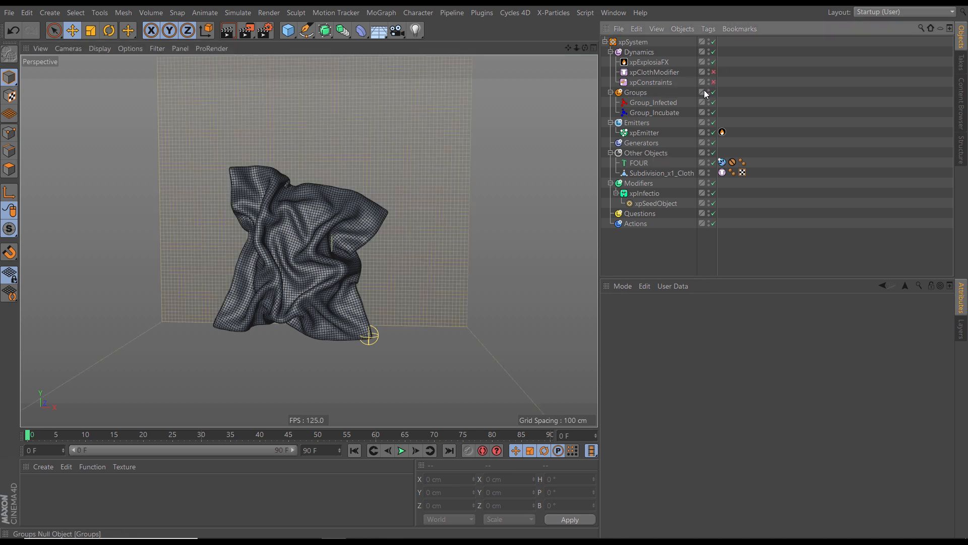
pyautogui.click(402, 450)
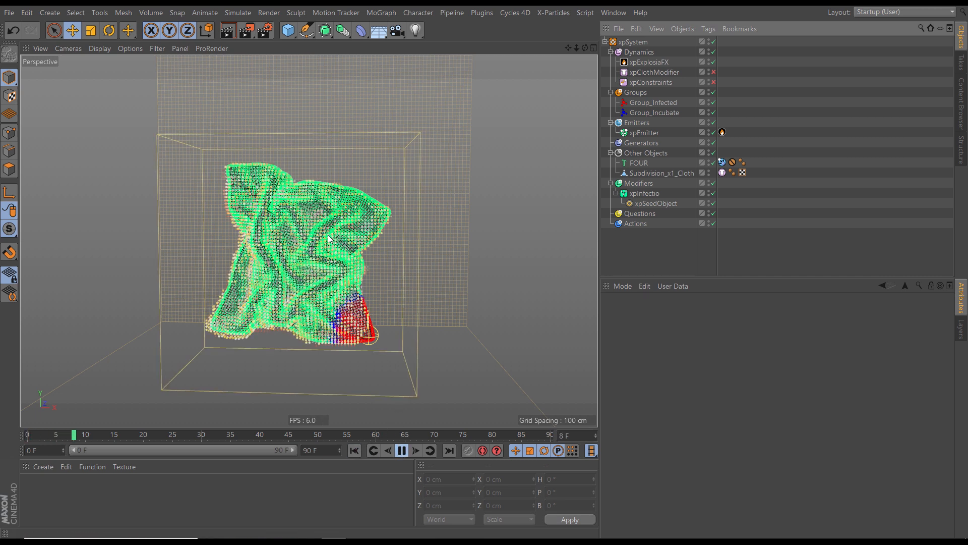
pyautogui.click(709, 131)
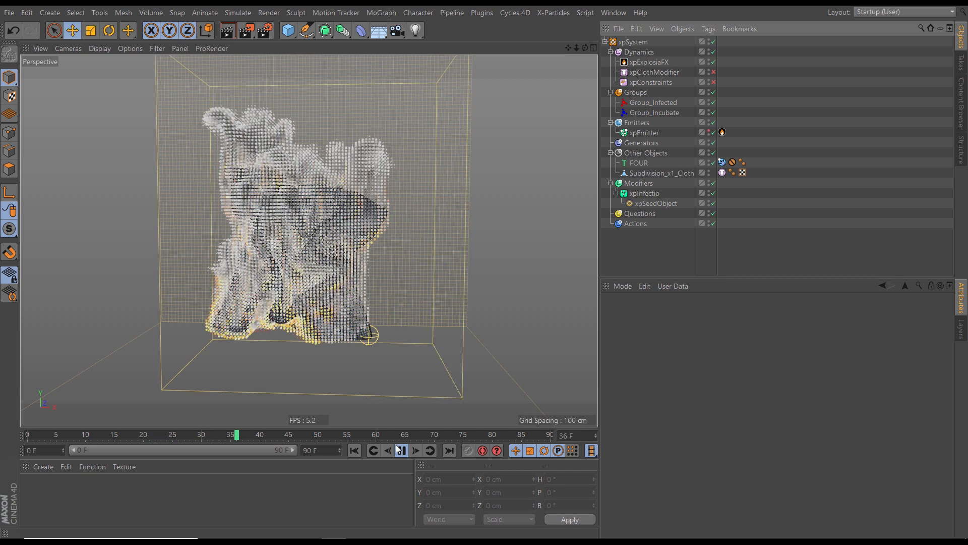
pyautogui.click(354, 450)
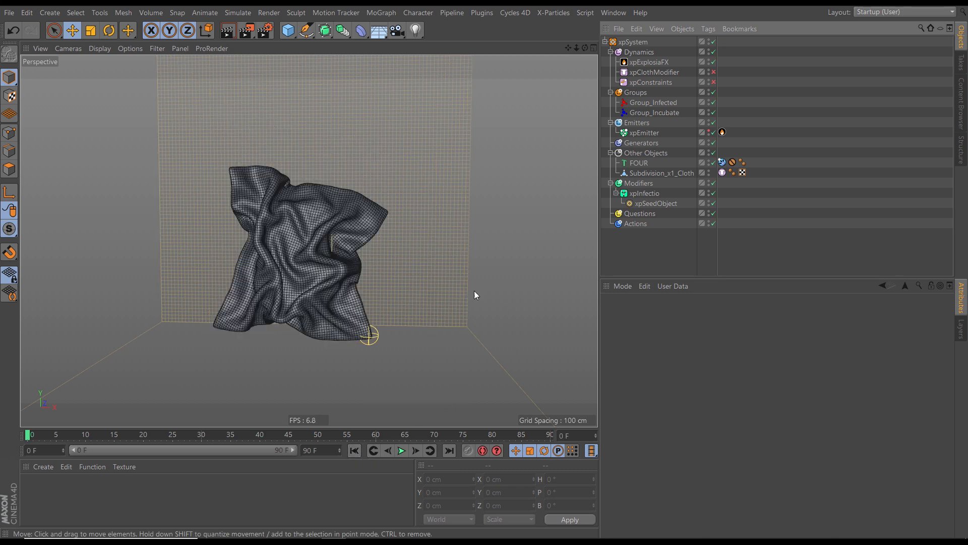
# Set xpEmitter's Fuel to 0 in its physical data, test the simulation, and return to frame 0.
pyautogui.click(651, 134)
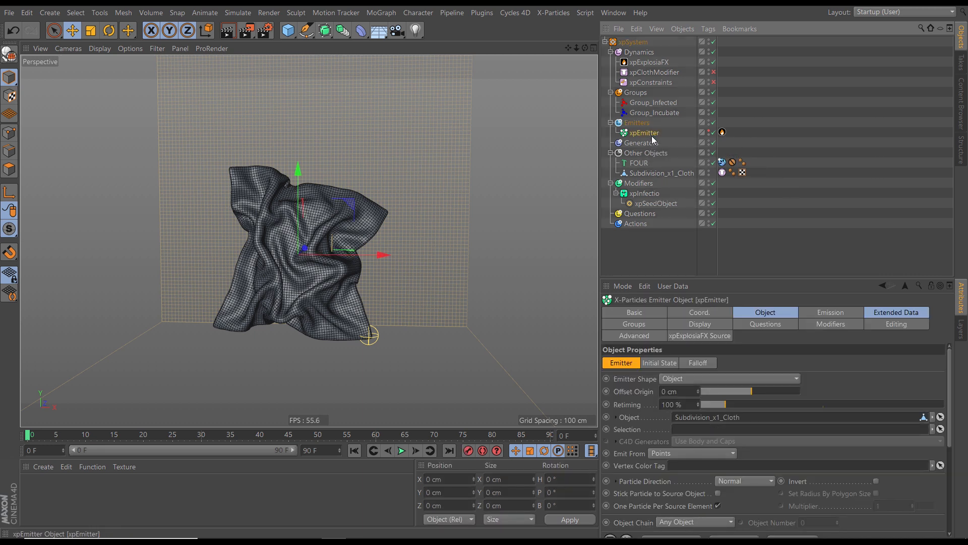
pyautogui.click(882, 316)
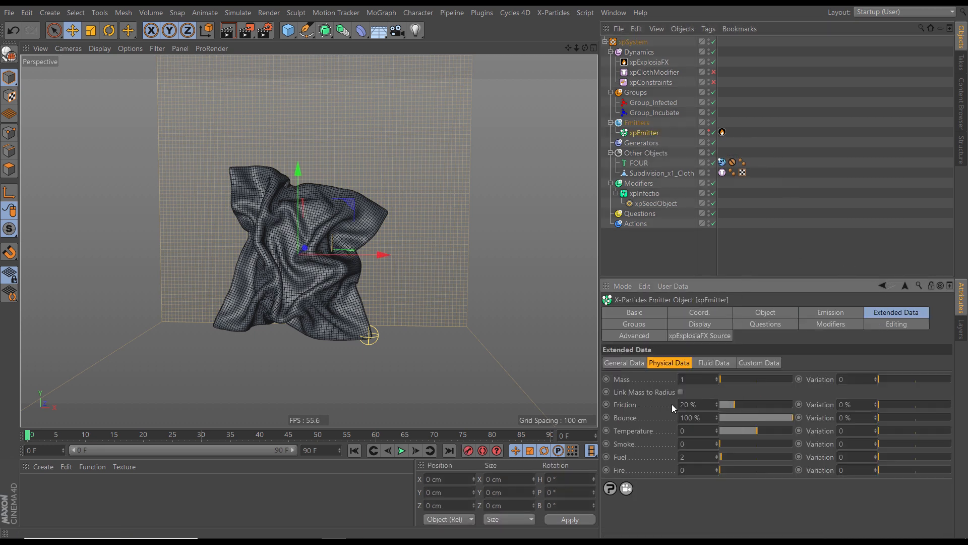
pyautogui.click(695, 457)
pyautogui.write('0')
pyautogui.press('Return')
pyautogui.click(402, 450)
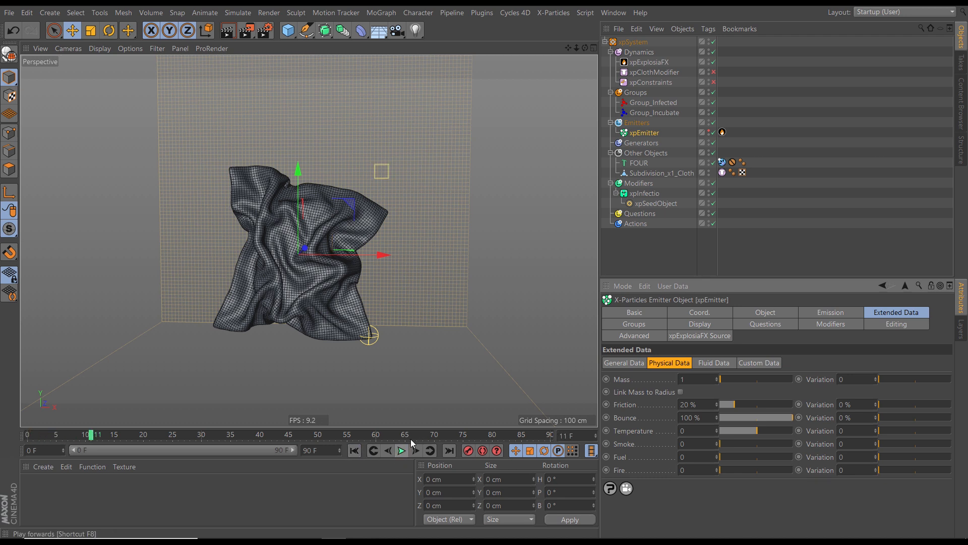
pyautogui.click(355, 450)
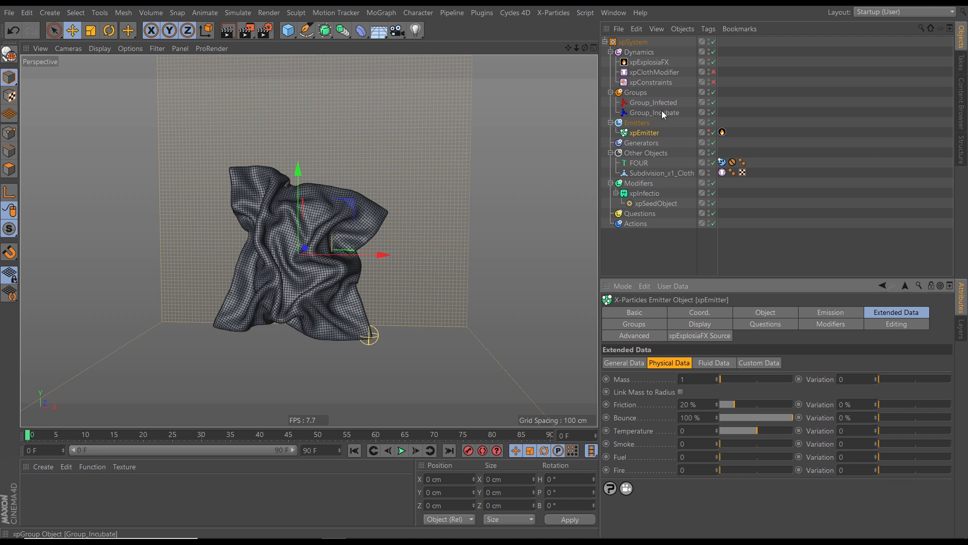
# Add an xpPhysical control modifier to the X-Particles system's Modifiers folder.
pyautogui.click(639, 184)
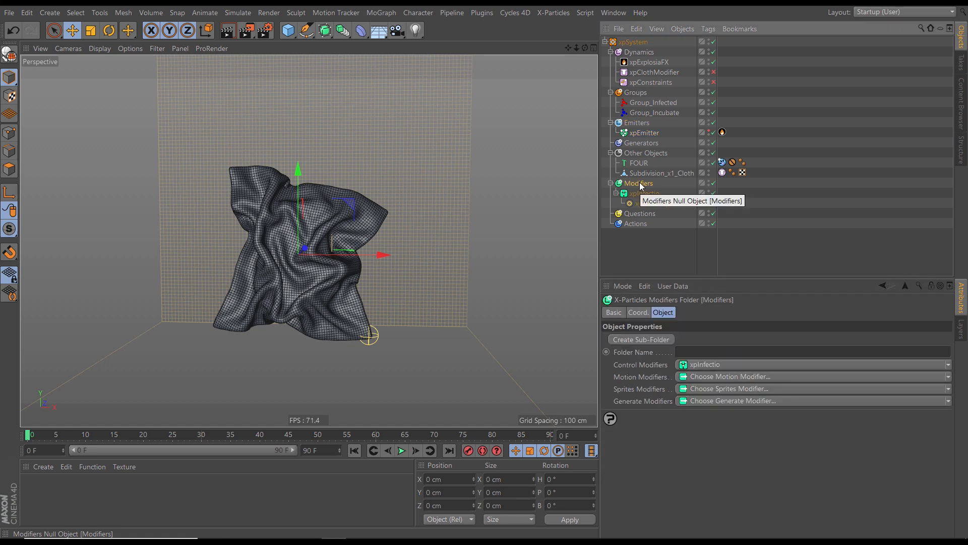
pyautogui.click(645, 132)
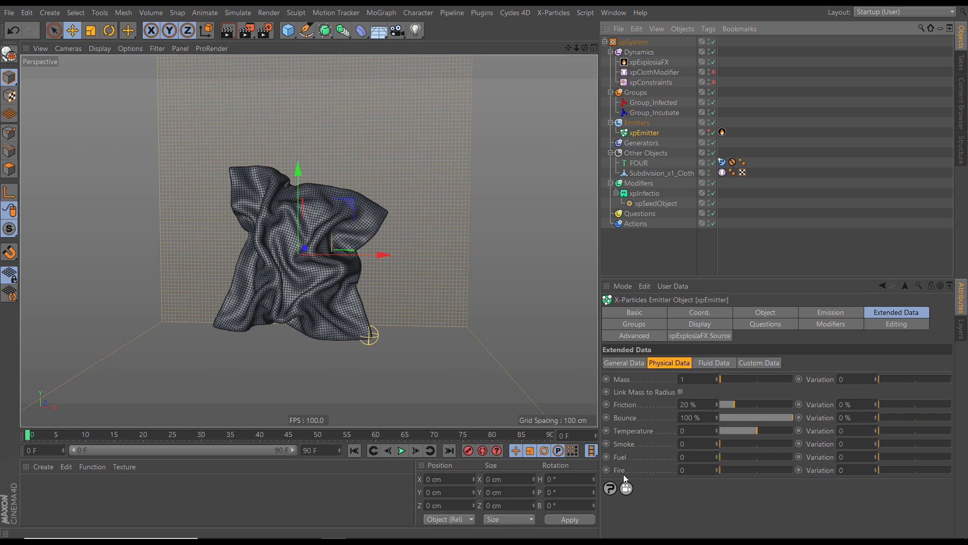
pyautogui.click(637, 184)
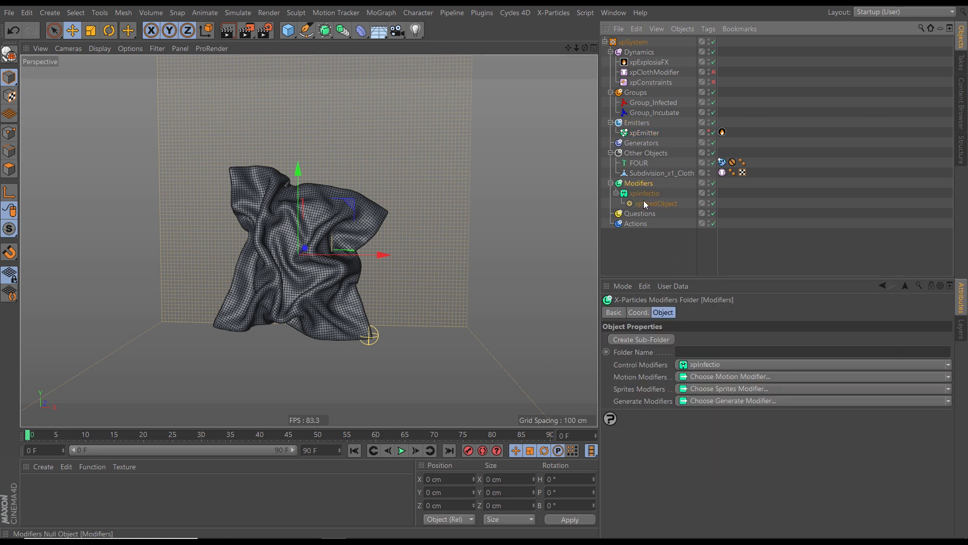
pyautogui.click(936, 364)
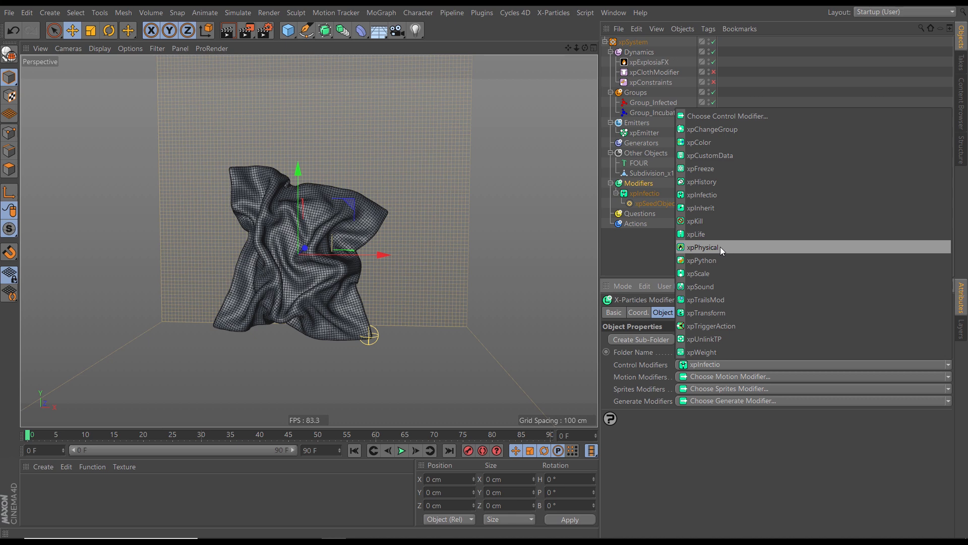
pyautogui.click(707, 246)
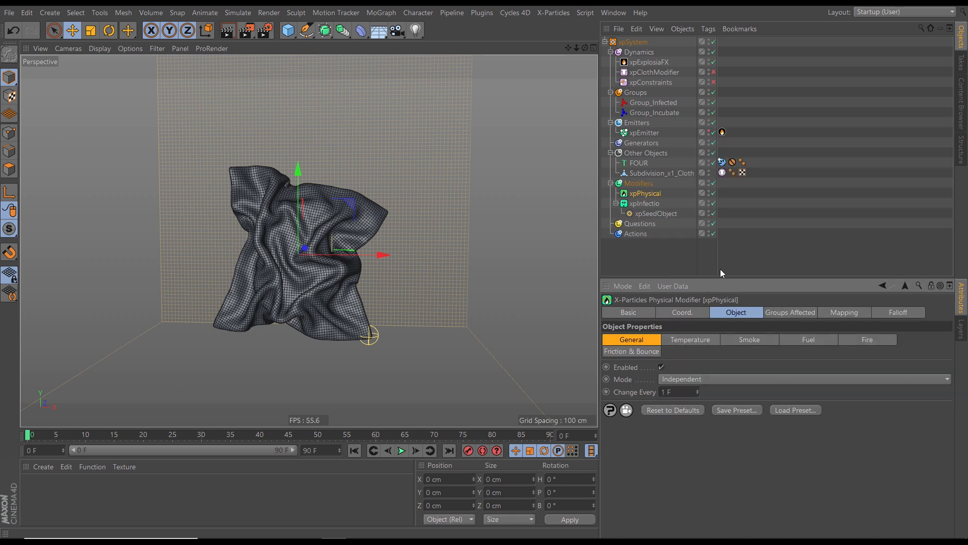
# Enable Change Fuel on xpPhysical with mode Set Value and Fuel Value 2, and test it by playing the simulation.
pyautogui.moveTo(720, 277); pyautogui.dragTo(707, 228)
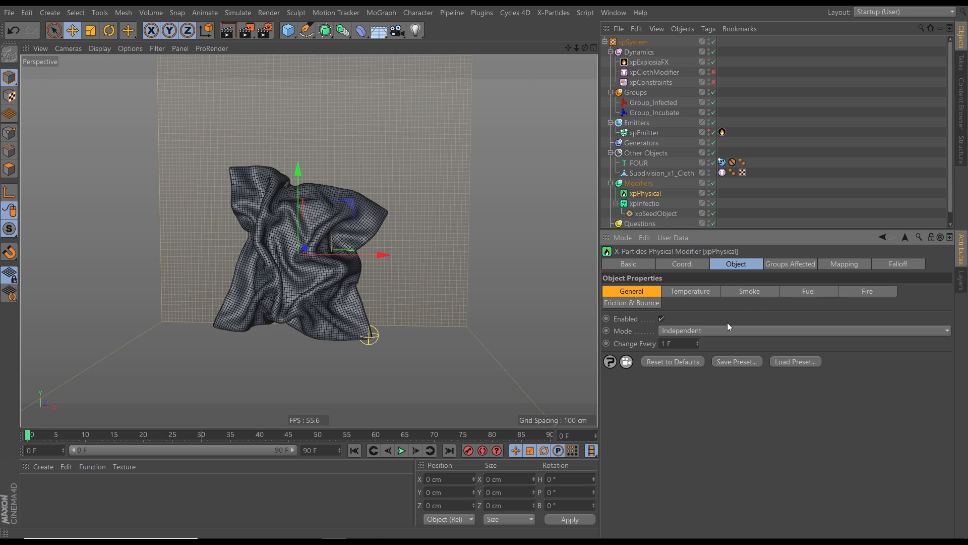
pyautogui.click(805, 293)
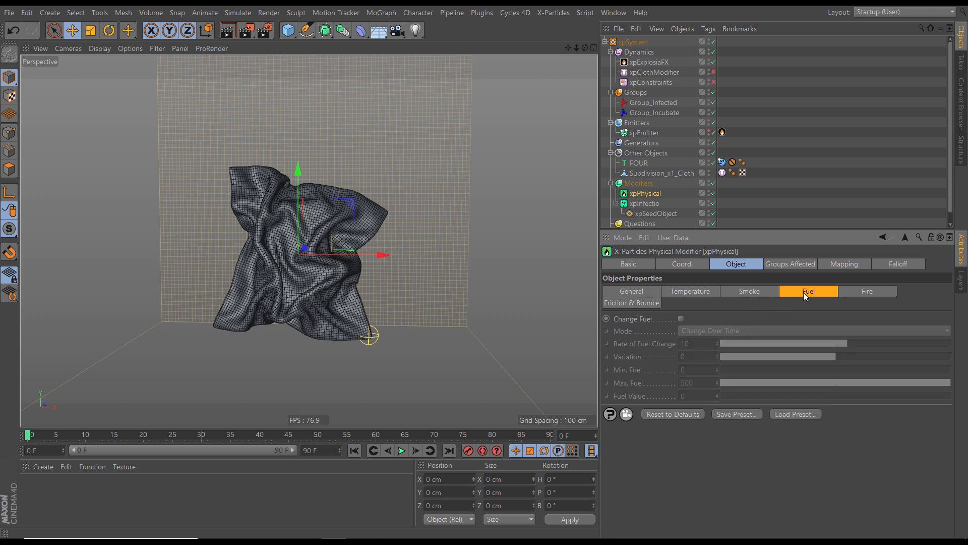
pyautogui.click(681, 318)
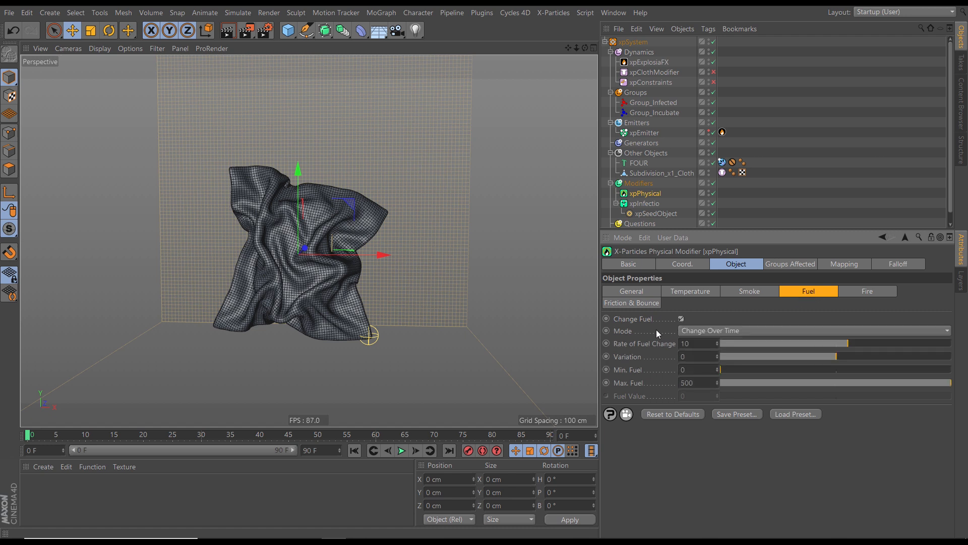
pyautogui.click(696, 330)
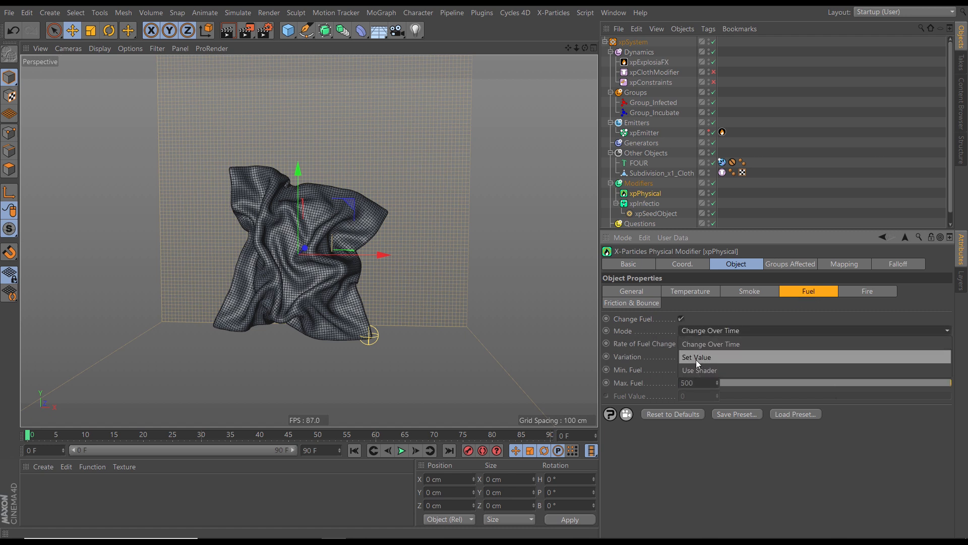
pyautogui.click(694, 357)
pyautogui.click(682, 396)
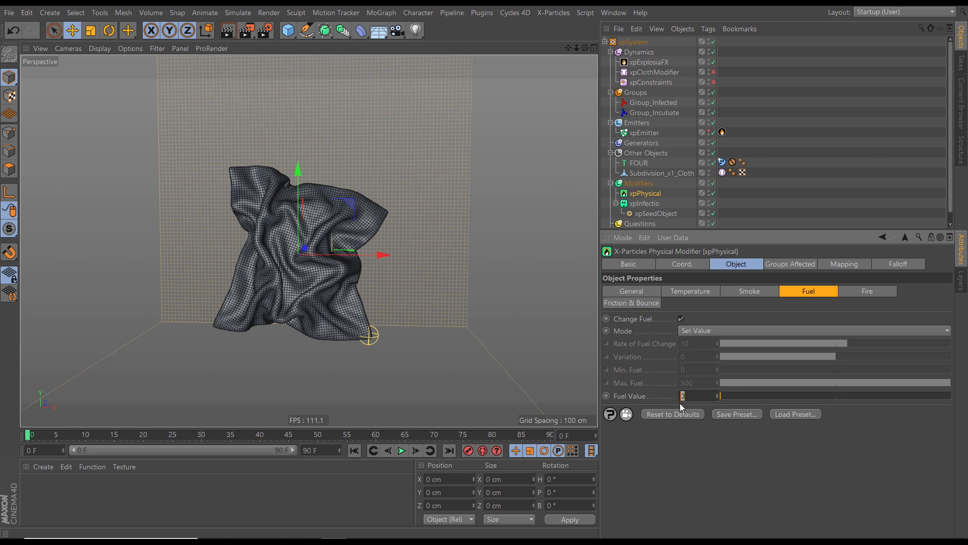
pyautogui.write('2')
pyautogui.press('Return')
pyautogui.click(399, 450)
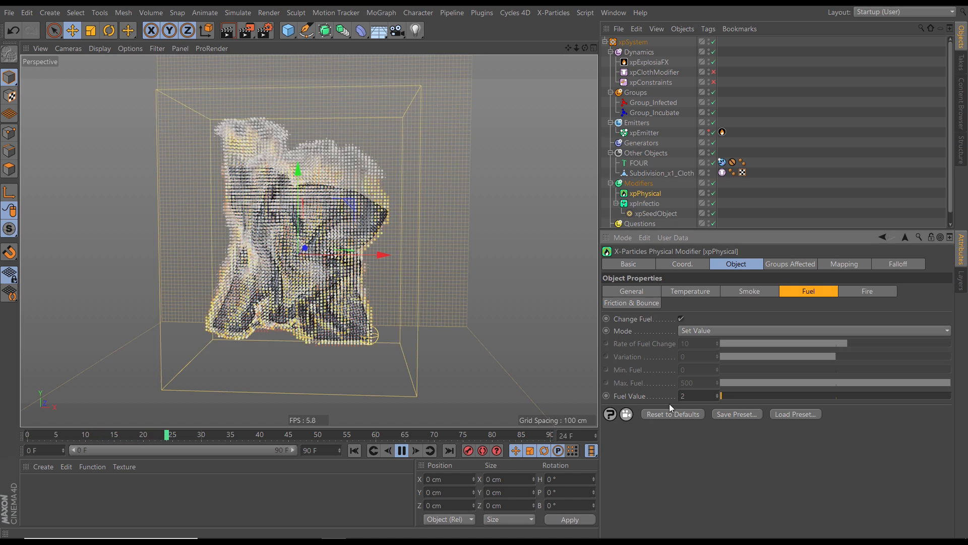
pyautogui.click(401, 450)
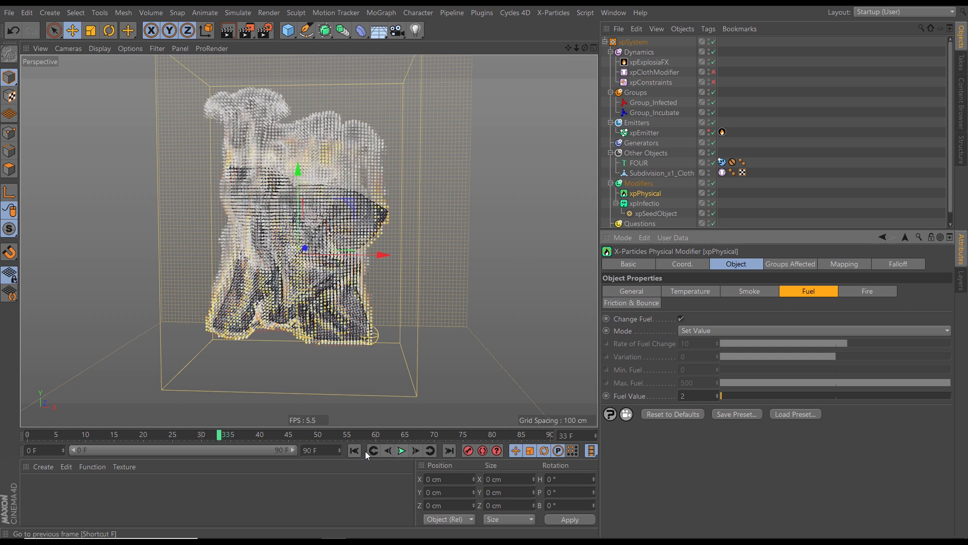
# Rewind the simulation and add Group_Infected and Group_Incubate to the xpPhysical modifier's affected groups.
pyautogui.click(354, 450)
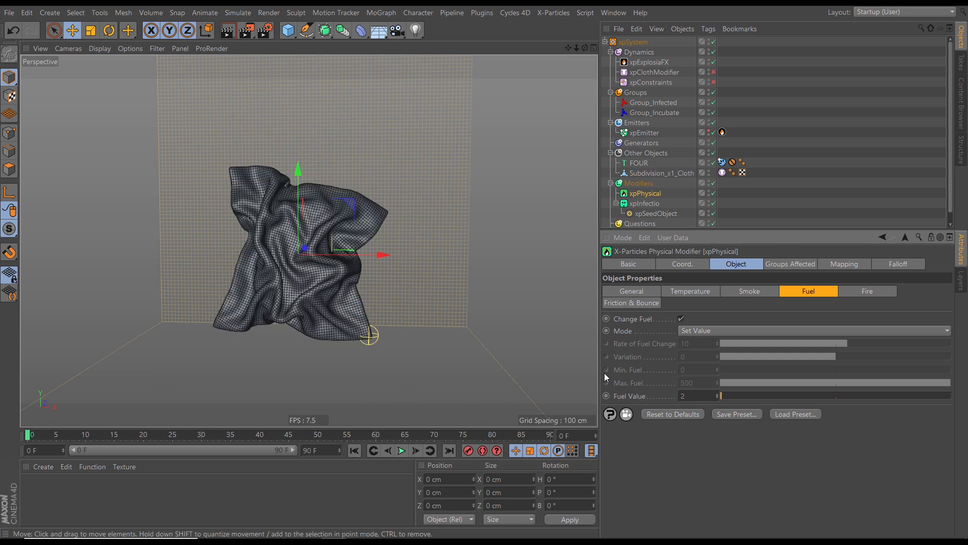
pyautogui.click(784, 265)
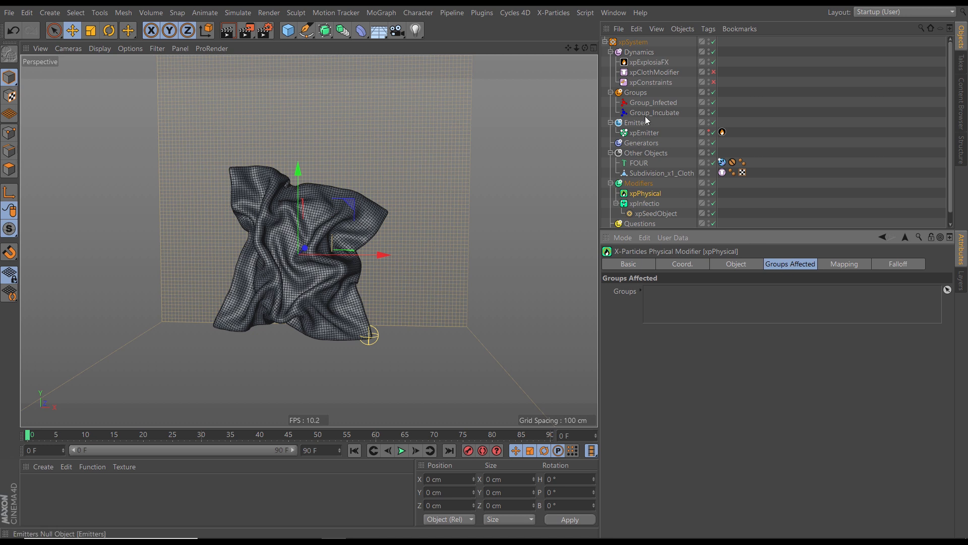
pyautogui.moveTo(653, 102); pyautogui.dragTo(734, 288)
pyautogui.moveTo(656, 113); pyautogui.dragTo(692, 304)
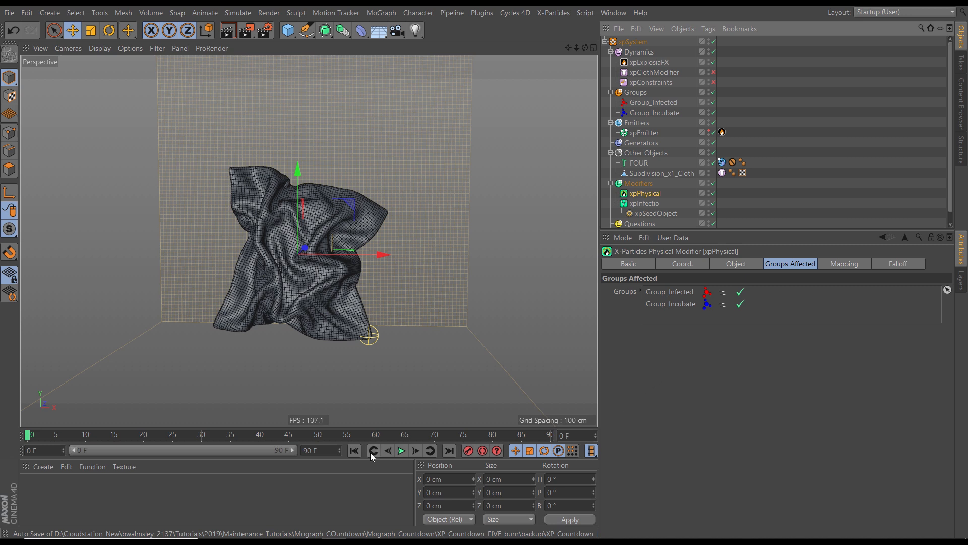
# Play the simulation to check the fuel with both groups affected, and return to the first frame.
pyautogui.click(402, 451)
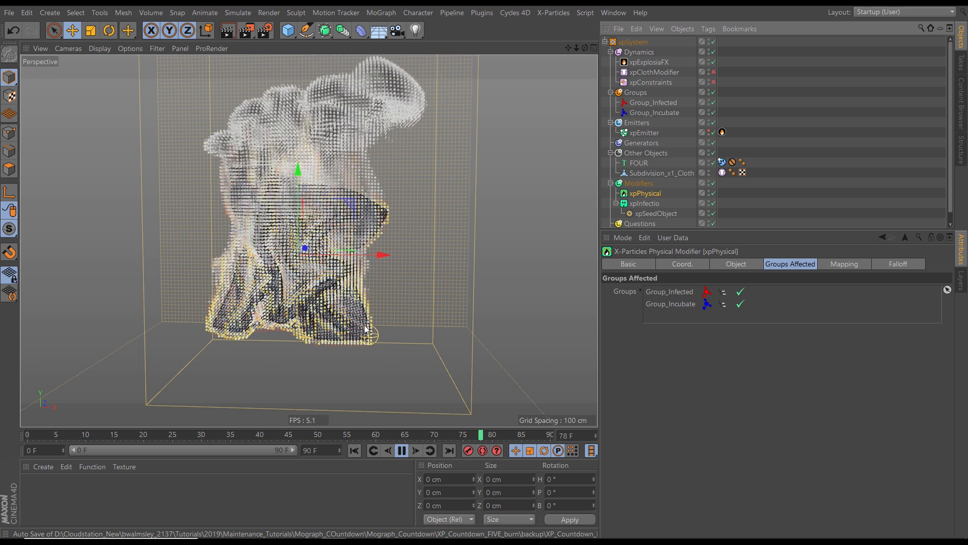
pyautogui.click(402, 451)
pyautogui.click(356, 451)
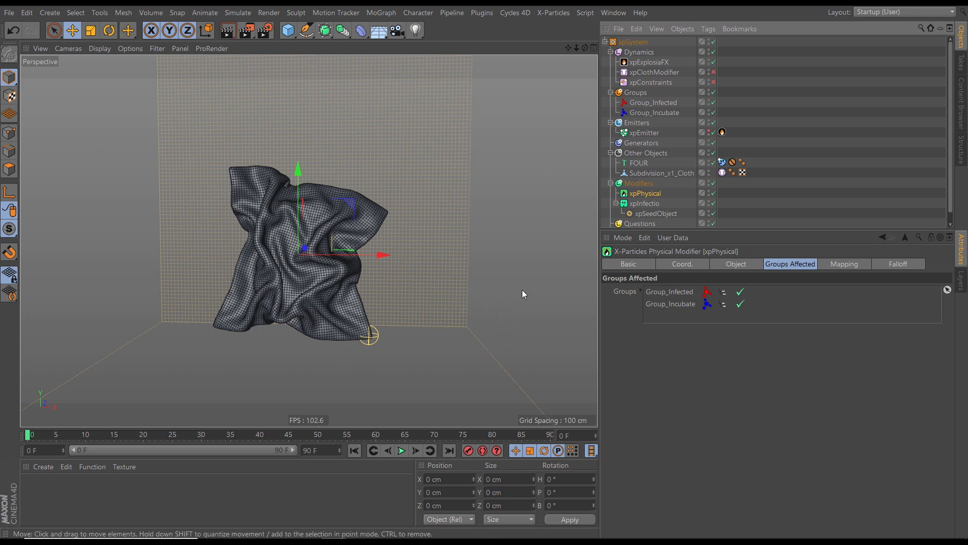
# Add a map to the xpPhysical modifier that drives Fuel Value by Time in Modifier.
pyautogui.click(843, 264)
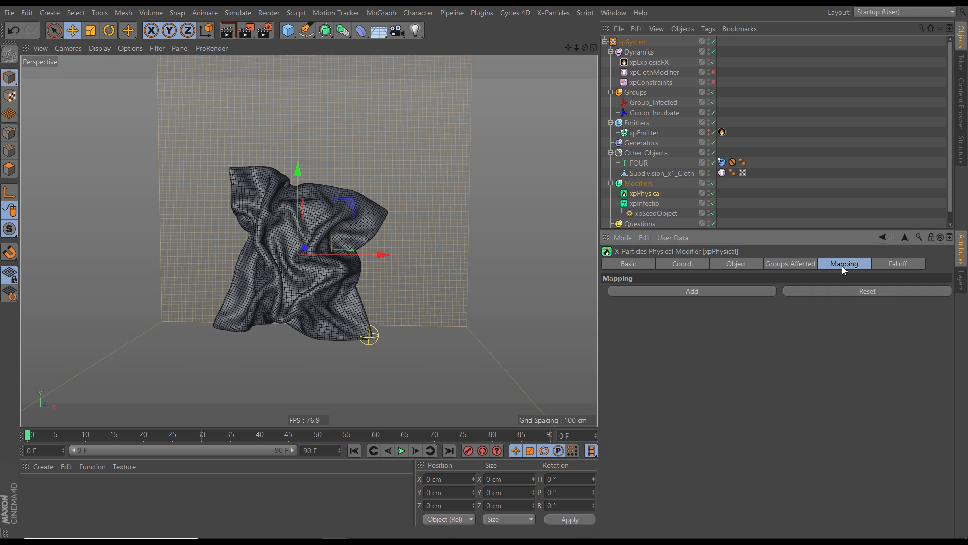
pyautogui.moveTo(751, 231); pyautogui.dragTo(786, 152)
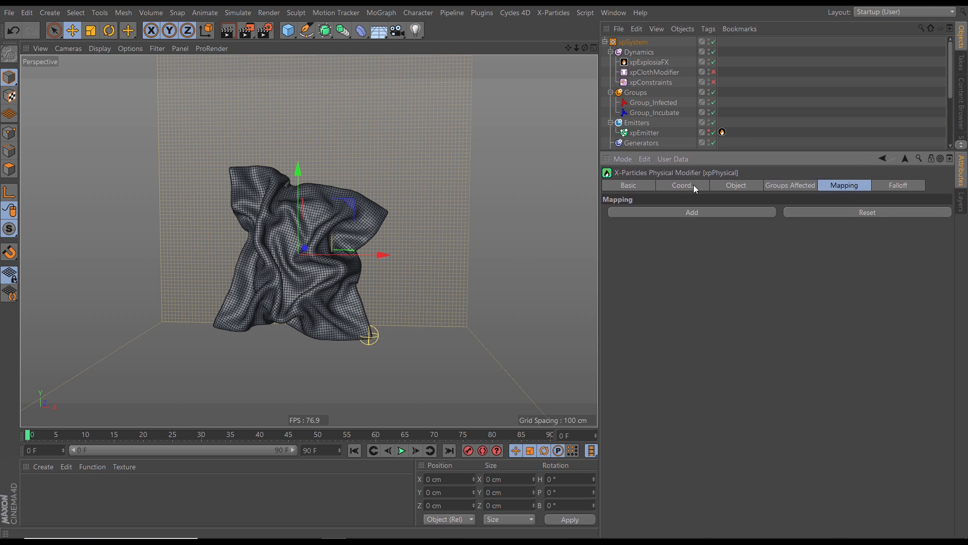
pyautogui.click(696, 214)
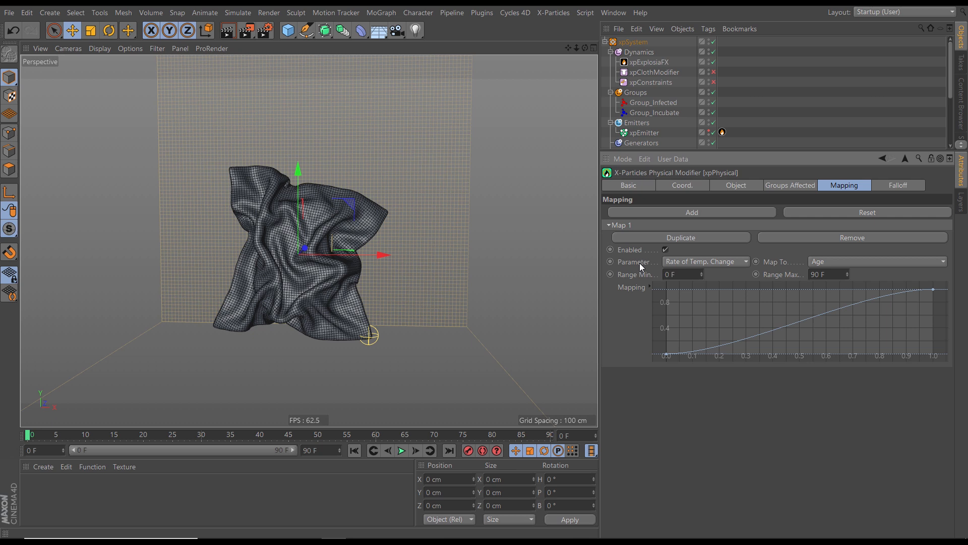
pyautogui.click(709, 262)
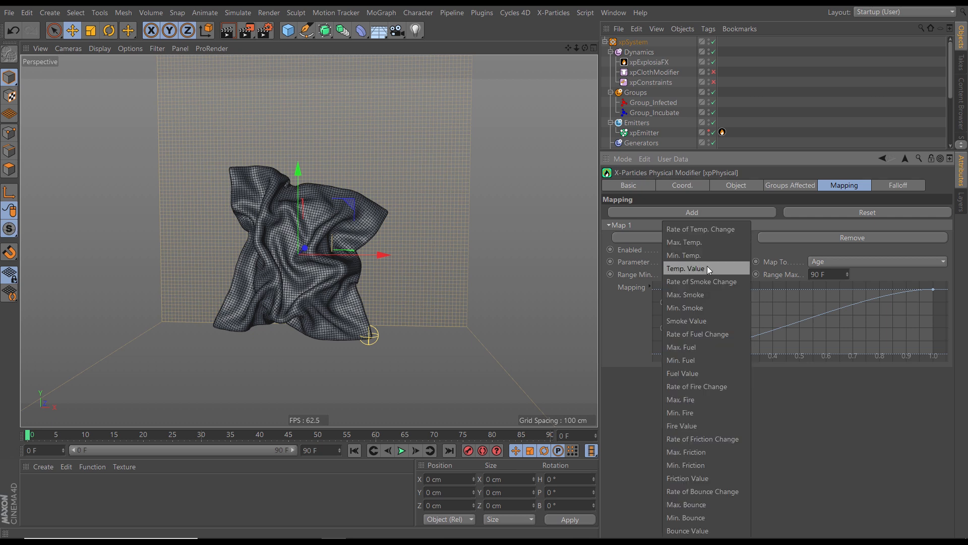
pyautogui.click(693, 375)
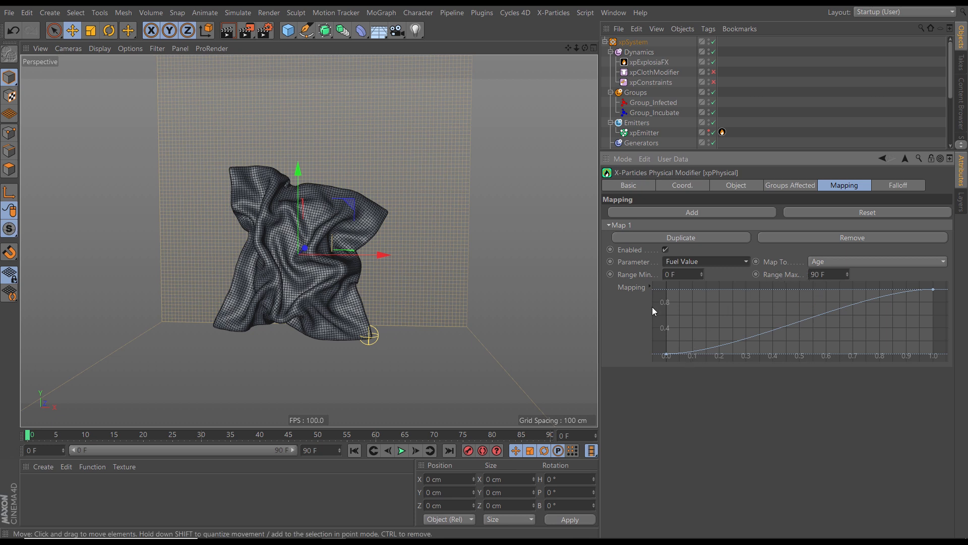
pyautogui.click(842, 261)
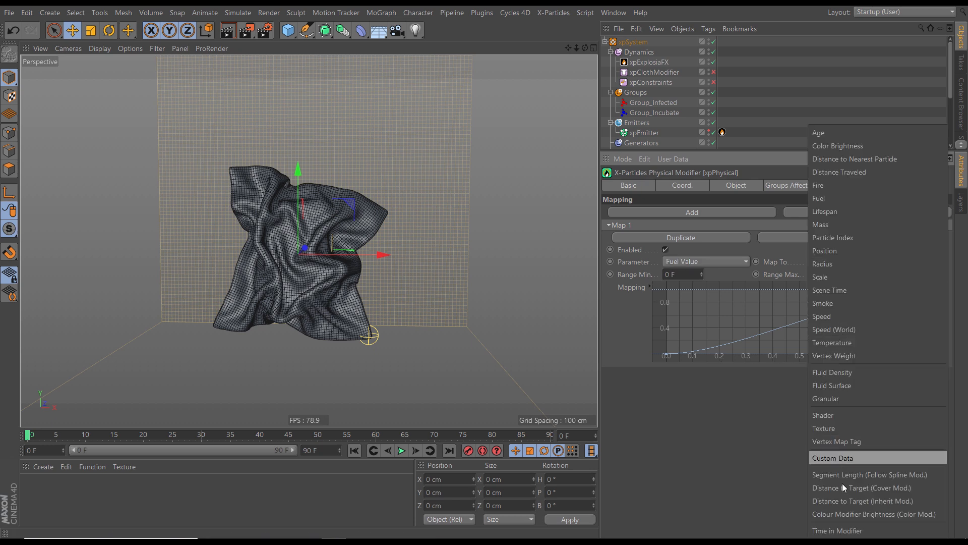
pyautogui.click(834, 530)
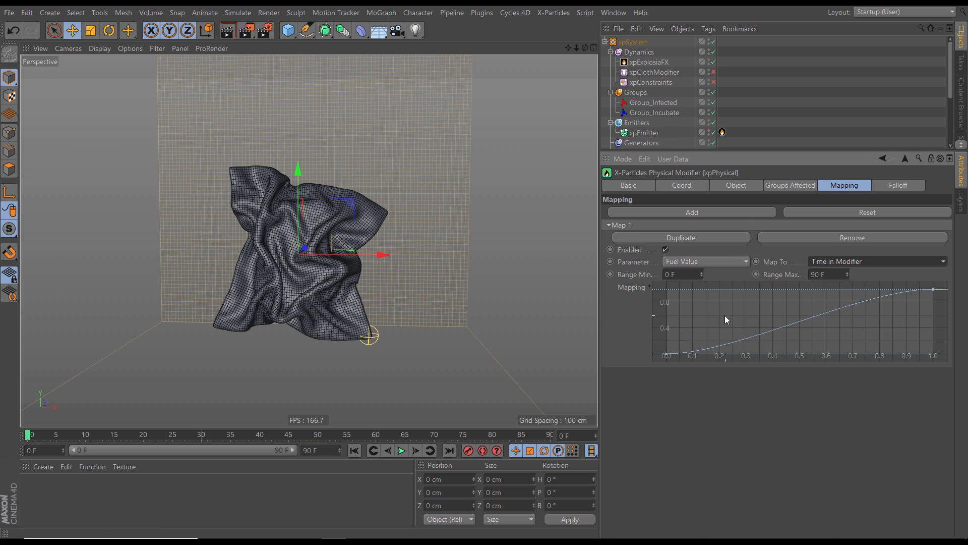
# Step through the opening frames and play the simulation to examine how infection spreads across the cloth particles, returning to the start.
pyautogui.click(415, 450)
pyautogui.click(414, 450)
pyautogui.click(354, 450)
pyautogui.click(401, 450)
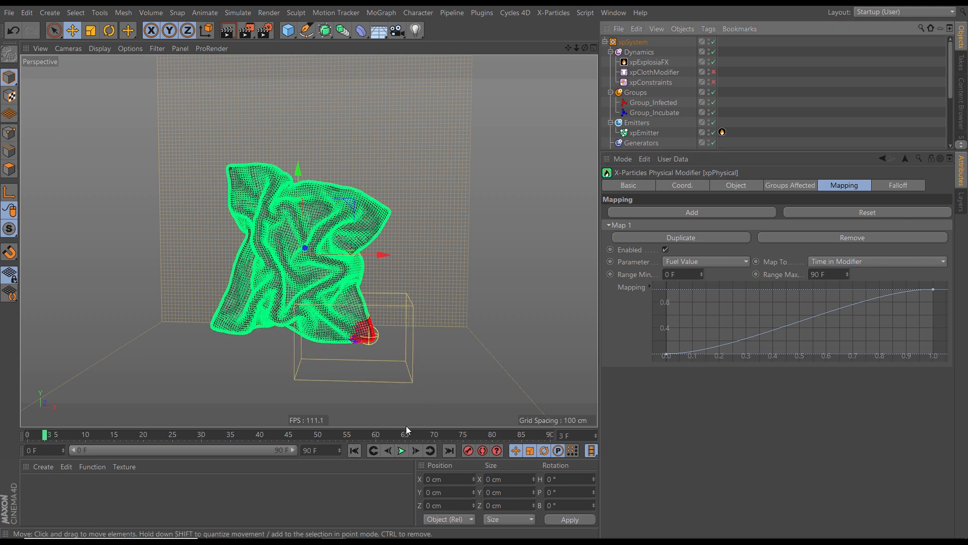
pyautogui.click(354, 450)
pyautogui.click(416, 450)
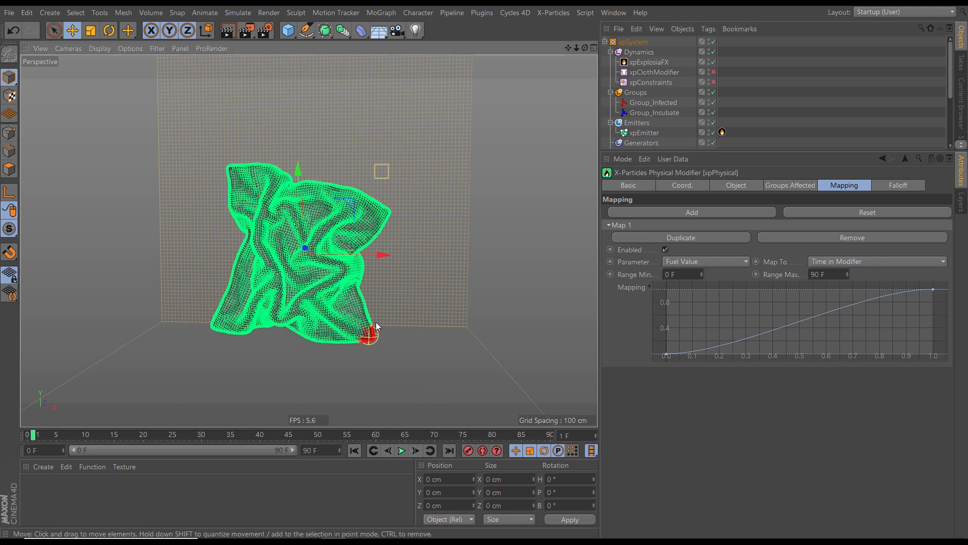
pyautogui.scroll(5, 379, 356)
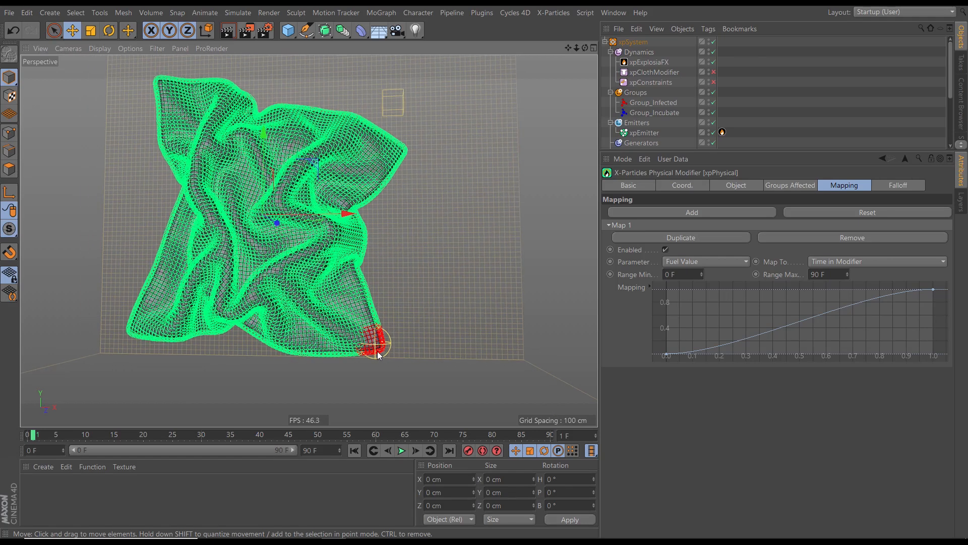
pyautogui.click(415, 450)
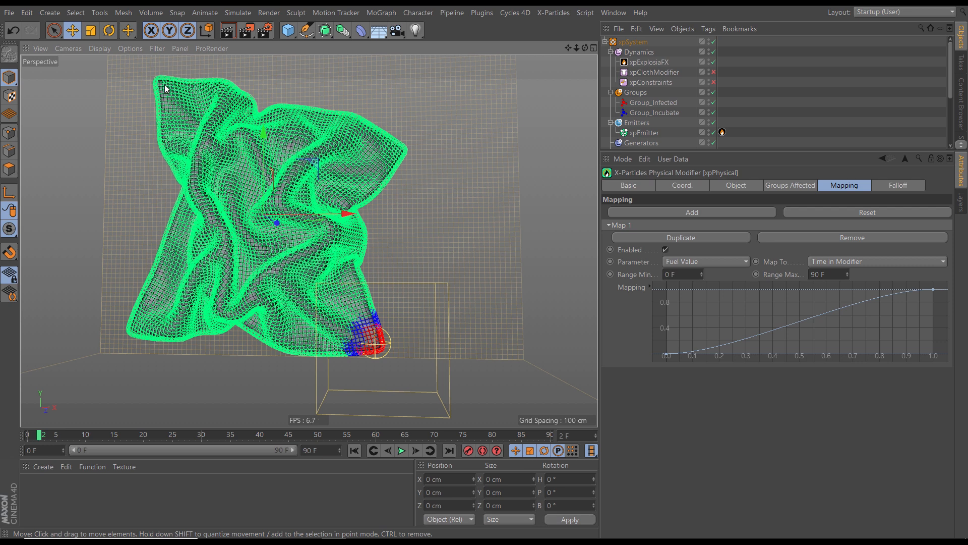
pyautogui.click(401, 450)
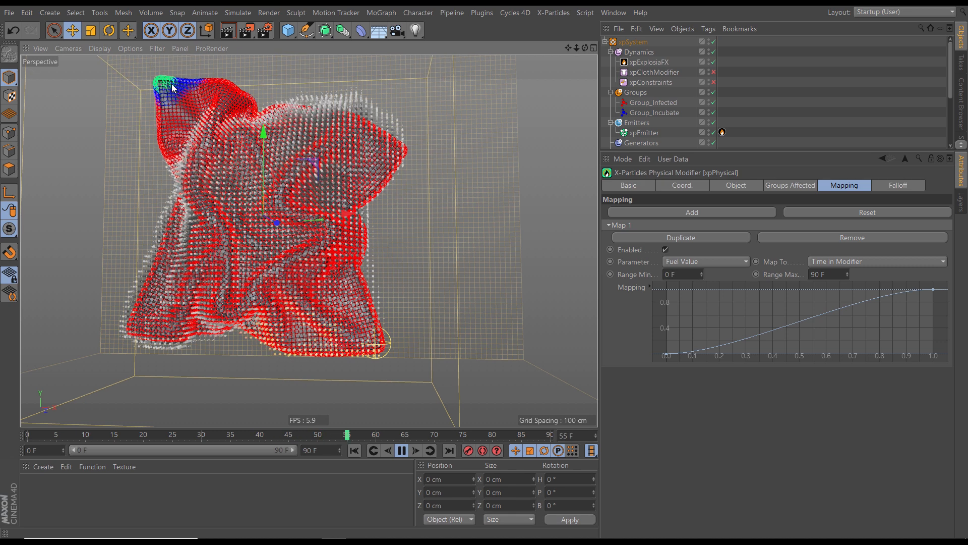
pyautogui.click(401, 450)
pyautogui.click(354, 450)
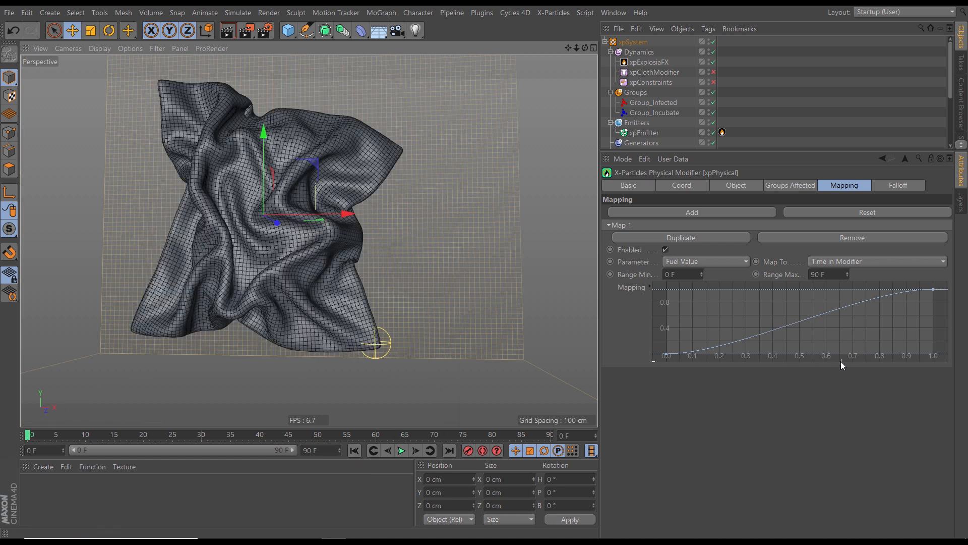
# Set the map's maximum range to 10 F and reshape its curve to fall from full value to zero at about 0.7.
pyautogui.click(826, 277)
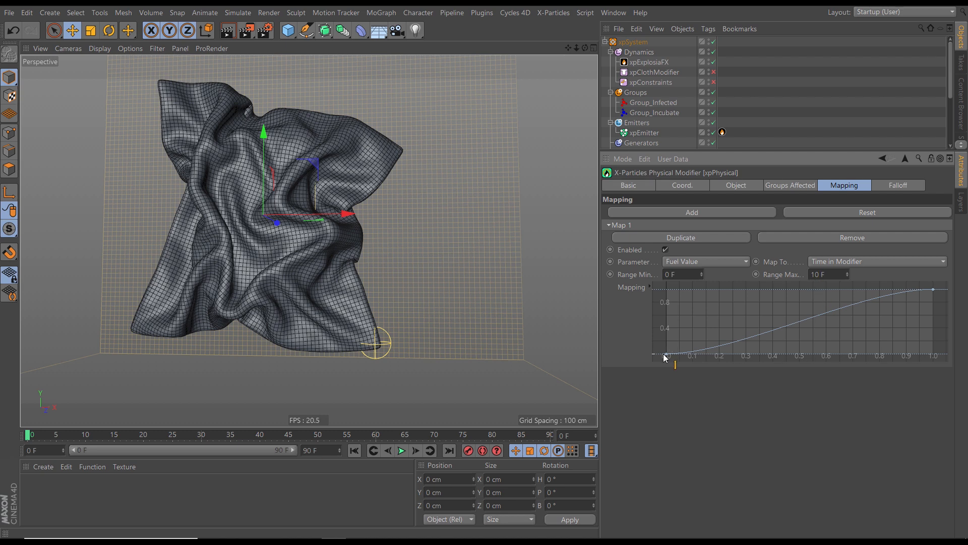
pyautogui.moveTo(665, 356); pyautogui.dragTo(651, 290)
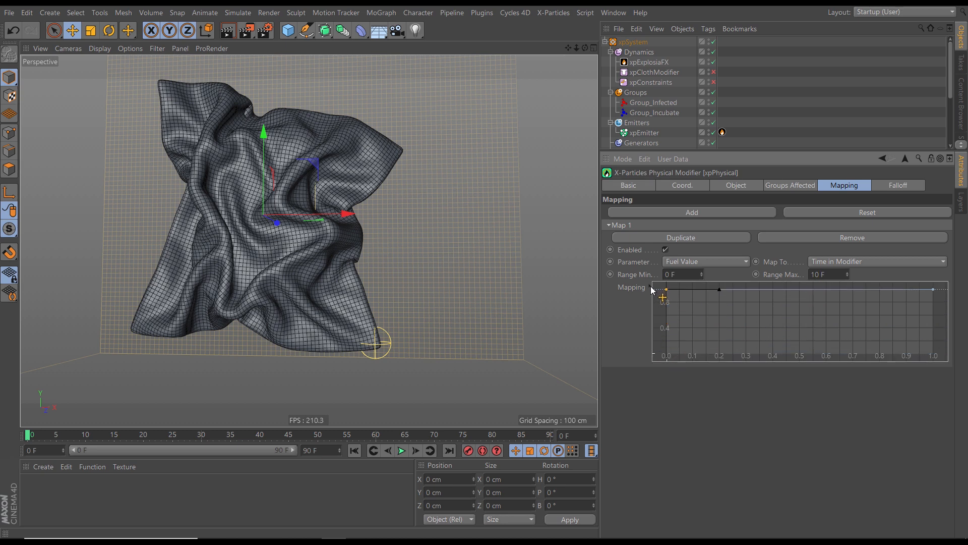
pyautogui.moveTo(935, 294); pyautogui.dragTo(867, 373)
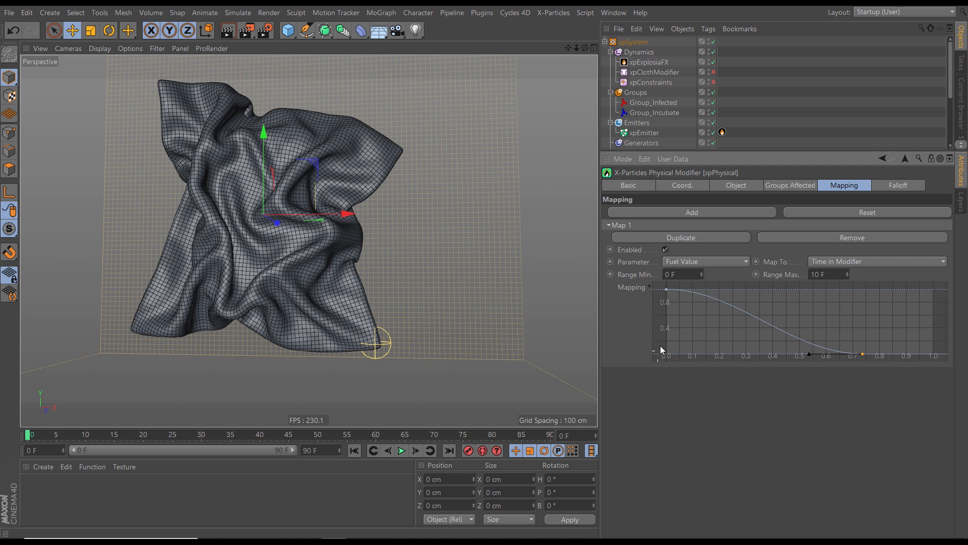
# Review the modifier's Fuel Value setting and try lowering the mapping curve's start point to zero and raising it back to full value.
pyautogui.click(729, 186)
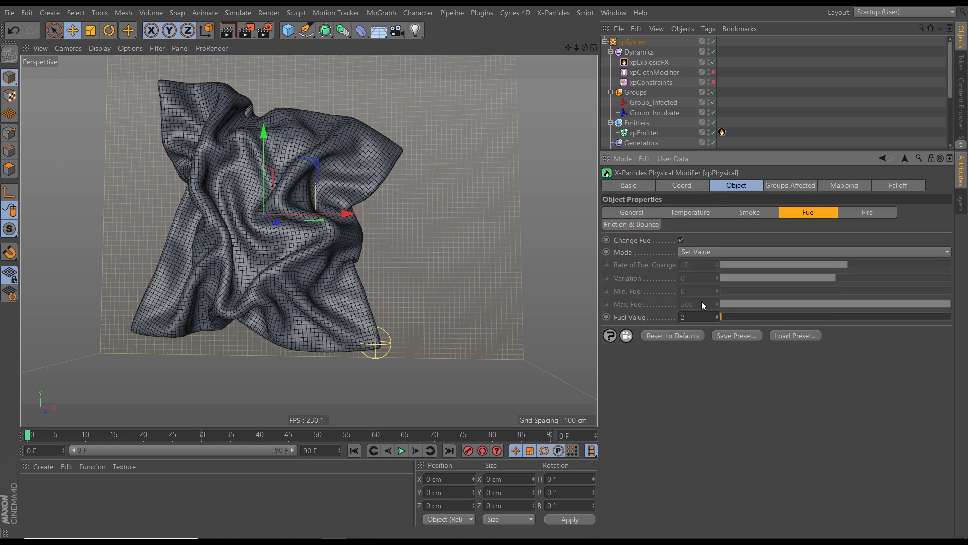
pyautogui.click(841, 186)
pyautogui.click(666, 290)
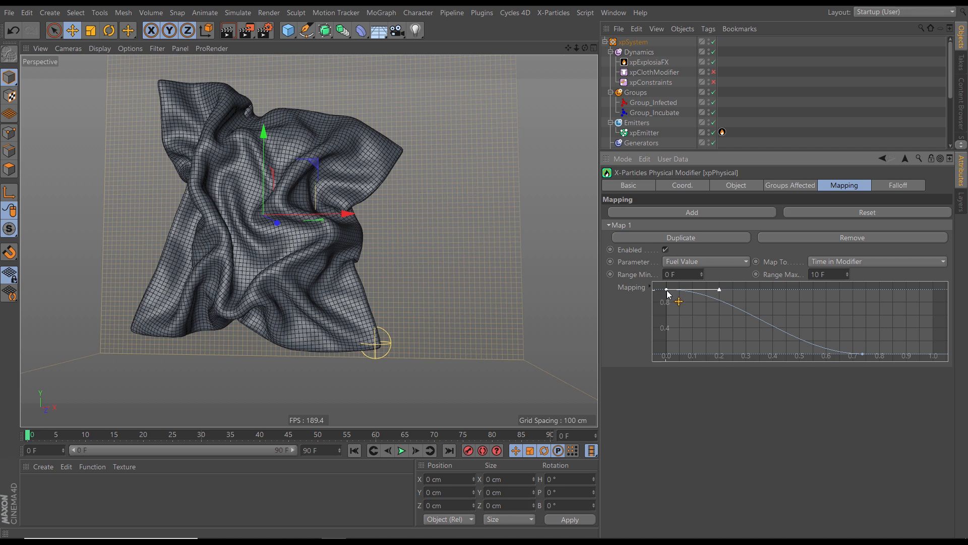
pyautogui.moveTo(667, 293); pyautogui.dragTo(667, 359)
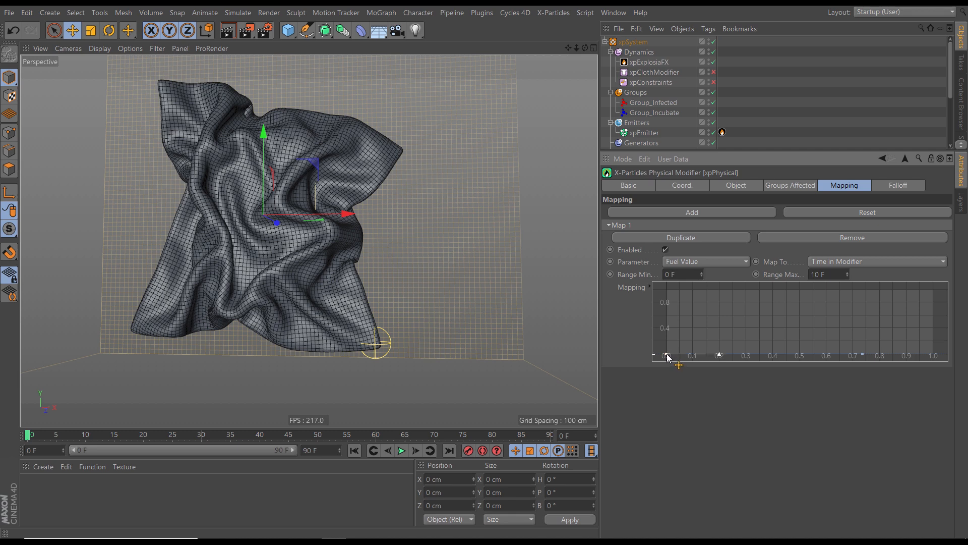
pyautogui.moveTo(667, 356); pyautogui.dragTo(667, 290)
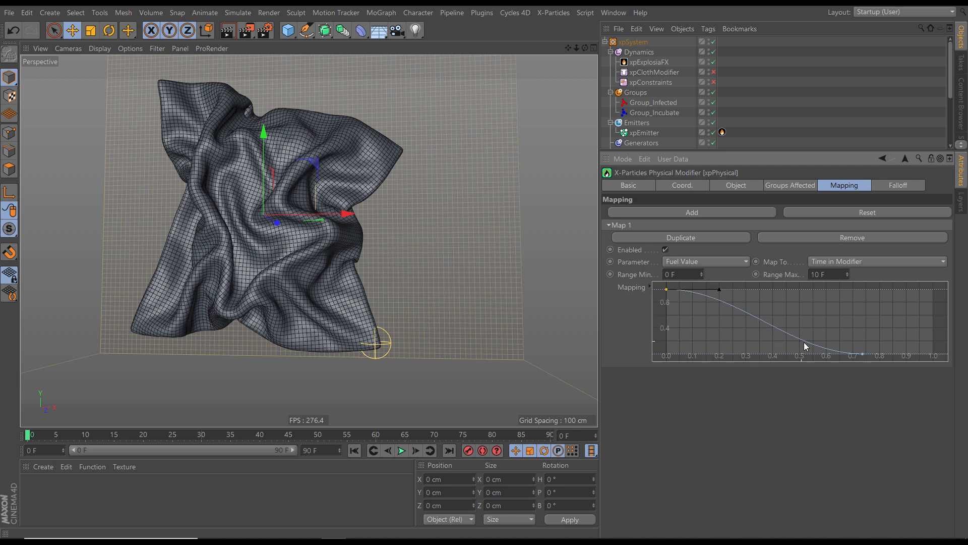
# Move the end point of the fuel mapping curve to 0.7 and hide xpEmitter's particles in the viewport.
pyautogui.moveTo(862, 354); pyautogui.dragTo(854, 355)
pyautogui.click(711, 133)
# Play the simulation to about frame 58 and examine the fuel and smoke burning across the whole cloth.
pyautogui.click(401, 450)
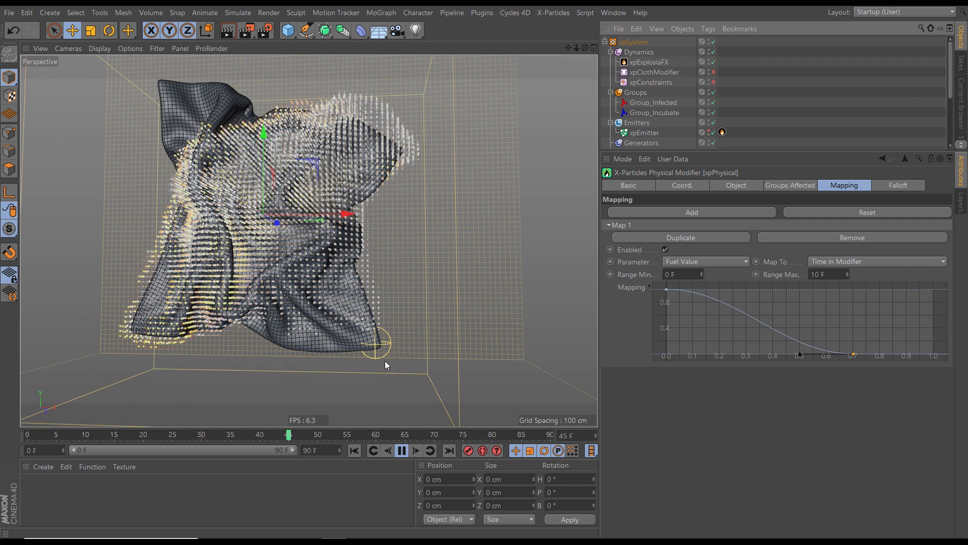
pyautogui.click(402, 452)
pyautogui.scroll(-5, 256, 250)
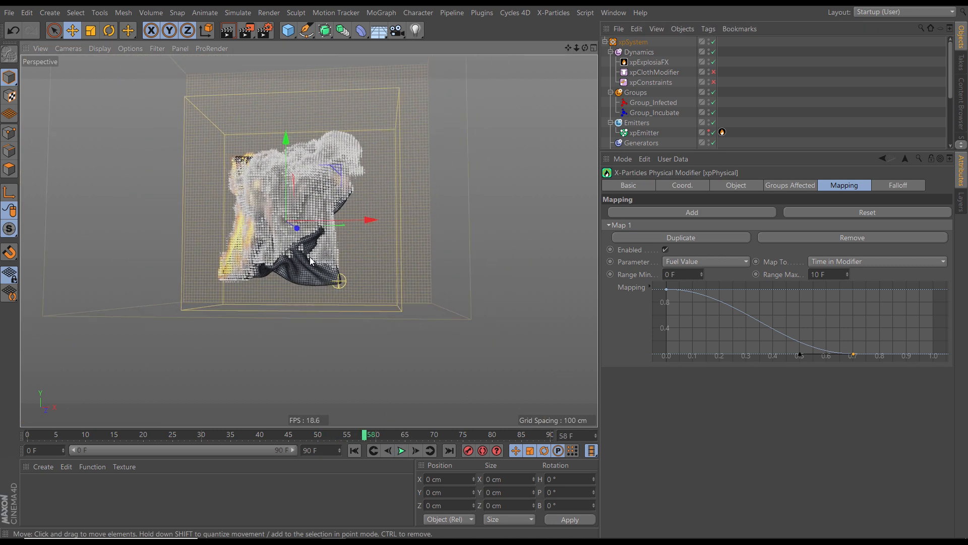
pyautogui.keyDown('alt'); pyautogui.moveTo(283, 256); pyautogui.dragTo(313, 284, button='middle'); pyautogui.keyUp('alt')
pyautogui.keyDown('alt'); pyautogui.moveTo(313, 282); pyautogui.dragTo(382, 291); pyautogui.keyUp('alt')
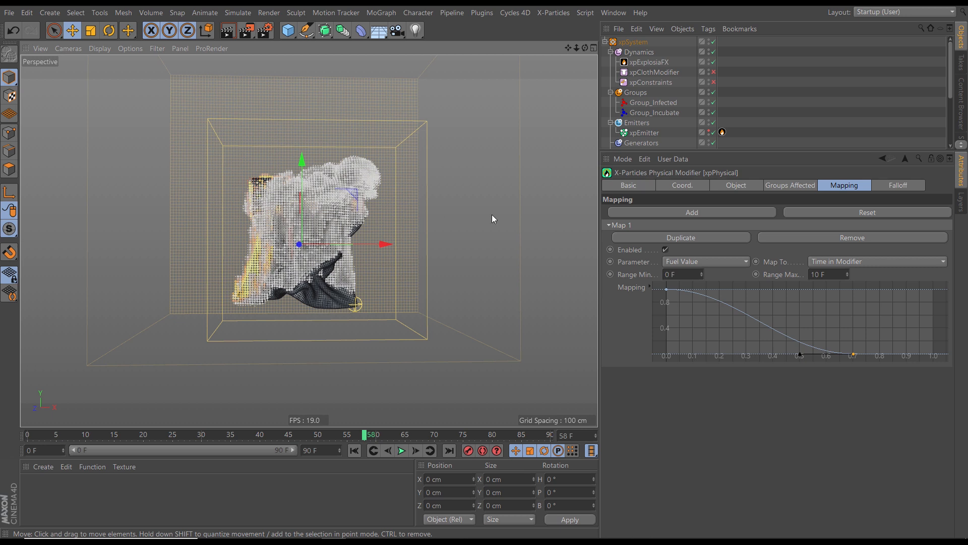
# Set the xpExplosiaFX object's display channel to Fuel.
pyautogui.click(649, 62)
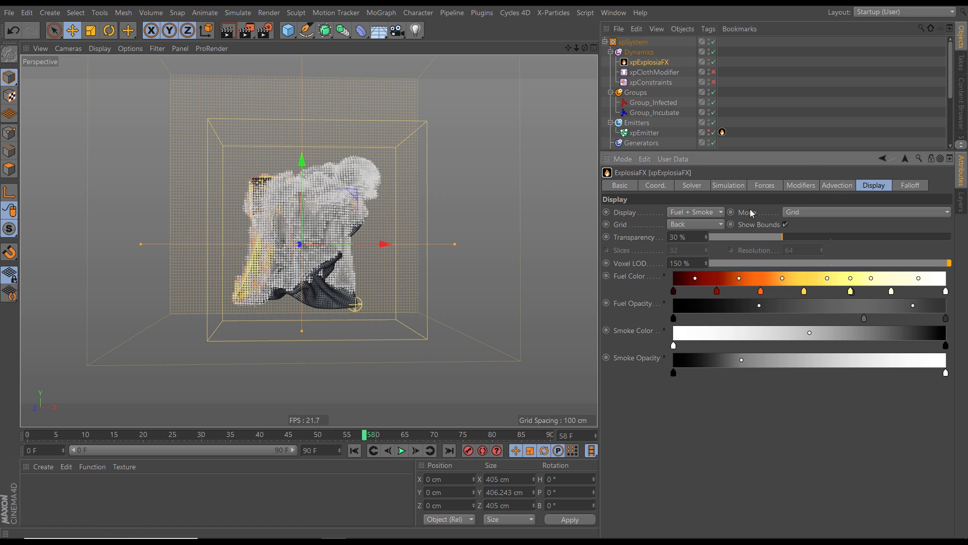
pyautogui.click(687, 212)
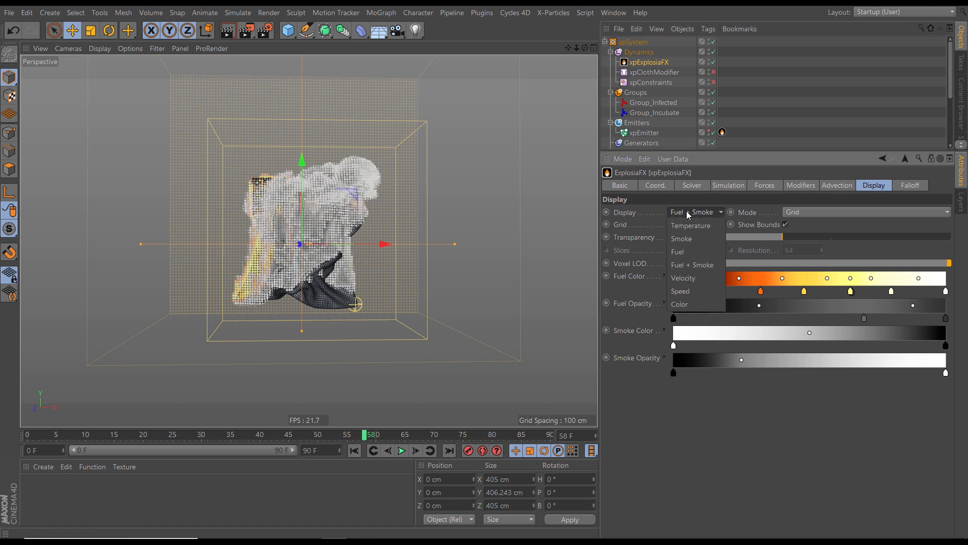
pyautogui.click(678, 252)
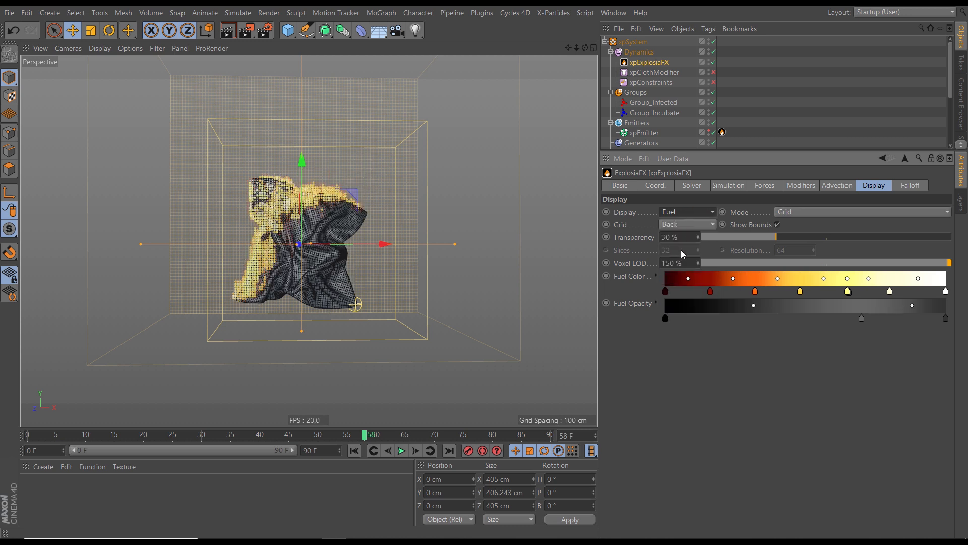
# Replay the simulation from the start to about frame 49 to examine the fuel spreading, and reveal the rest of the object list.
pyautogui.click(354, 450)
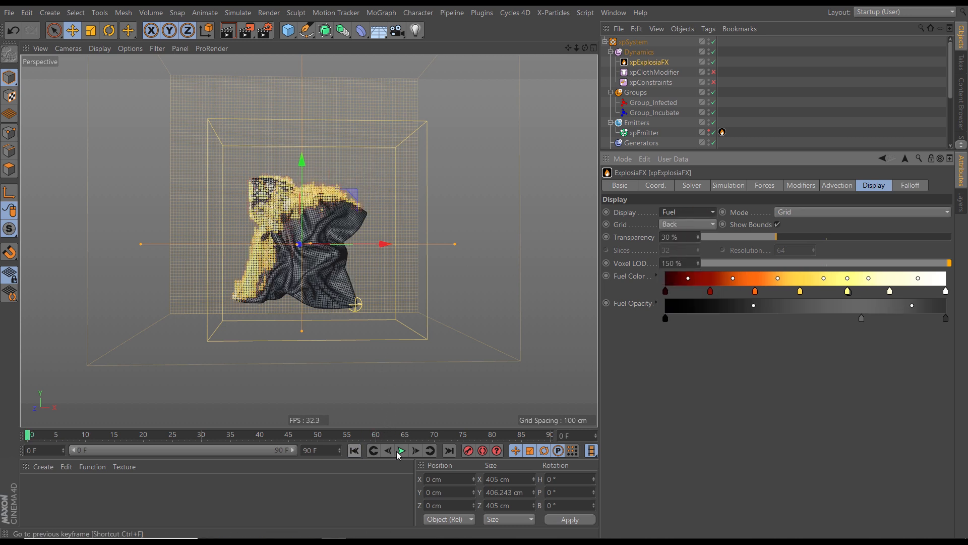
pyautogui.click(401, 451)
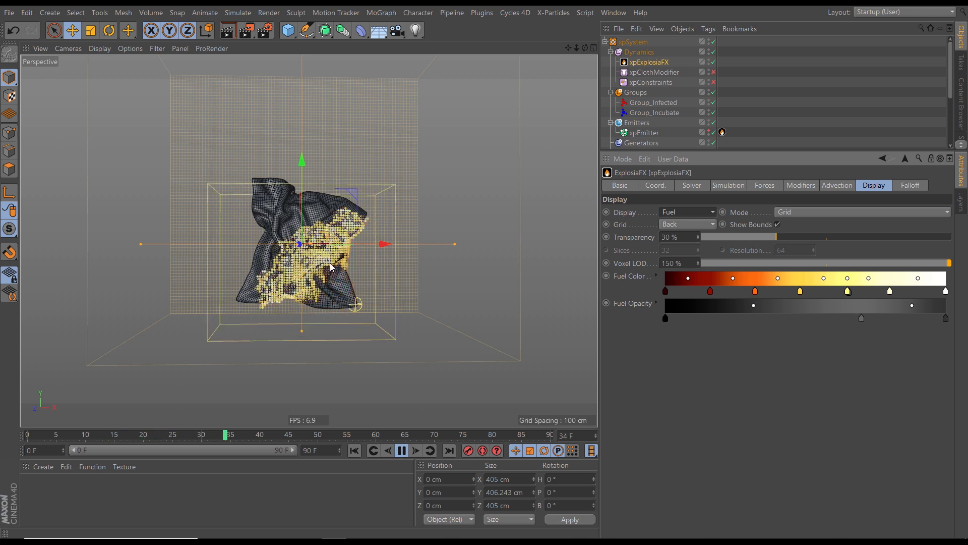
pyautogui.click(401, 450)
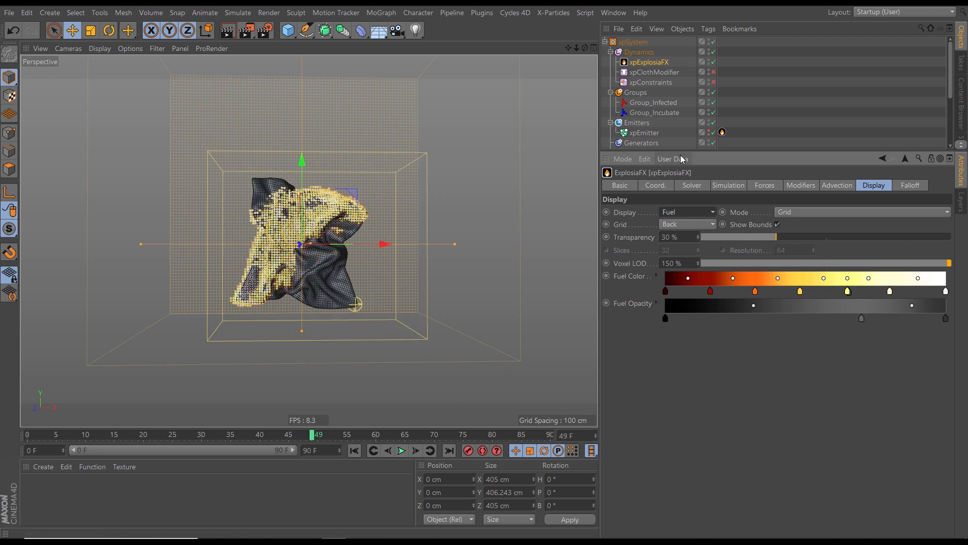
pyautogui.moveTo(681, 149); pyautogui.dragTo(669, 235)
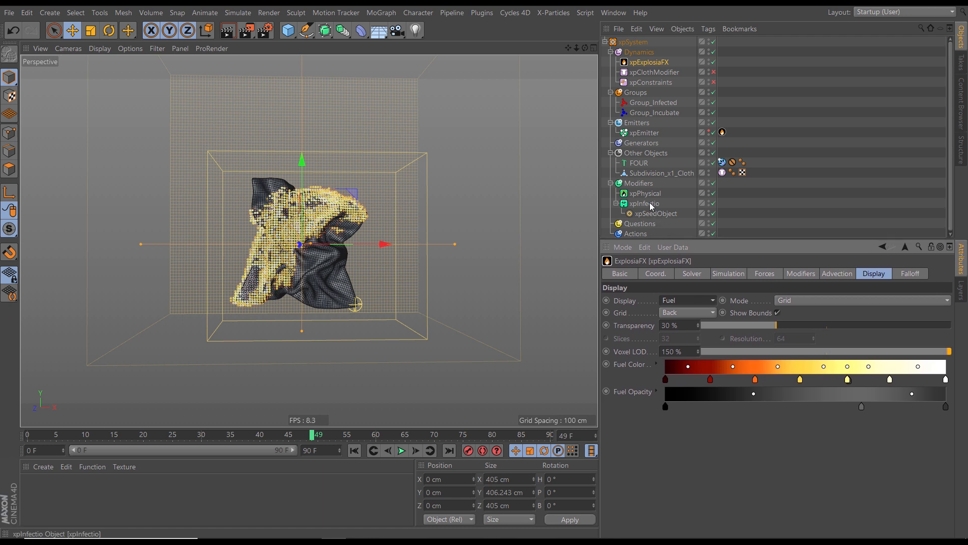
# Move the end point of xpPhysical's fuel mapping curve to about 0.12 and replay the simulation from the start.
pyautogui.click(646, 194)
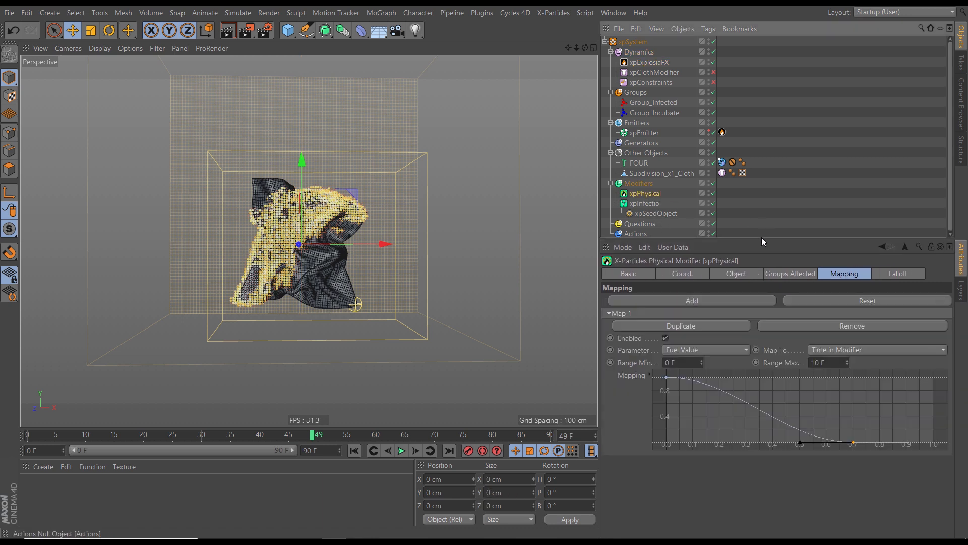
pyautogui.moveTo(760, 230); pyautogui.dragTo(760, 85)
pyautogui.moveTo(853, 298); pyautogui.dragTo(698, 306)
pyautogui.click(355, 451)
pyautogui.click(406, 452)
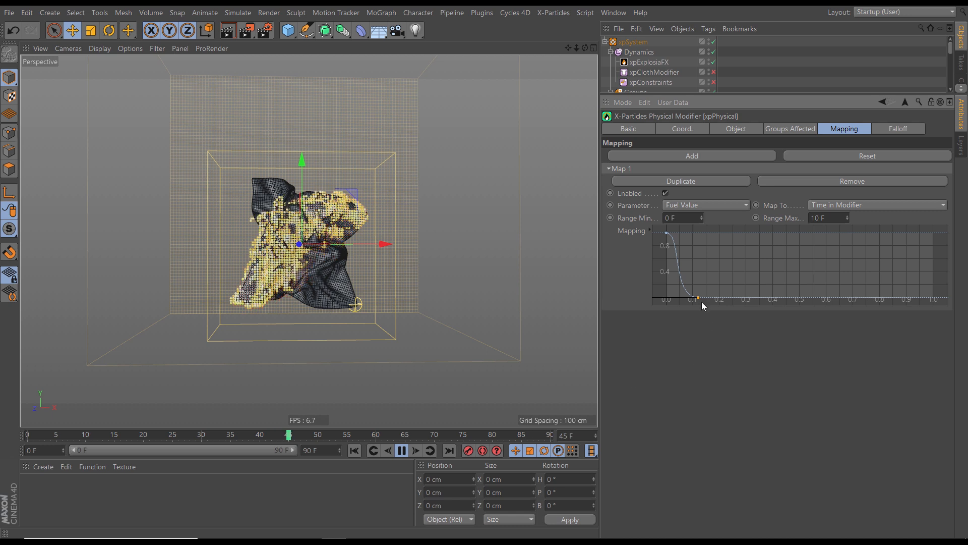
# Move the end point of the fuel mapping curve to about 0.77 and replay the simulation from the start to frame 29.
pyautogui.moveTo(699, 301); pyautogui.dragTo(872, 302)
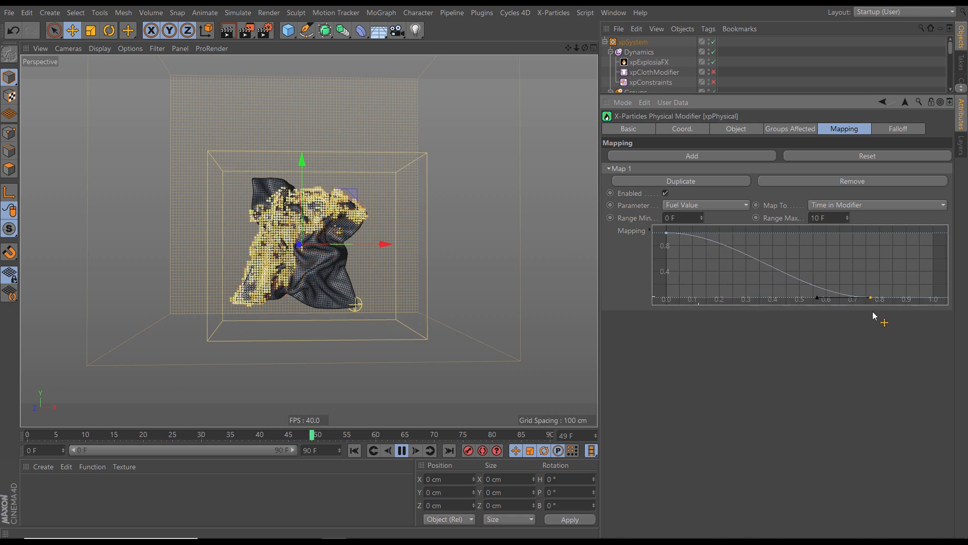
pyautogui.click(354, 450)
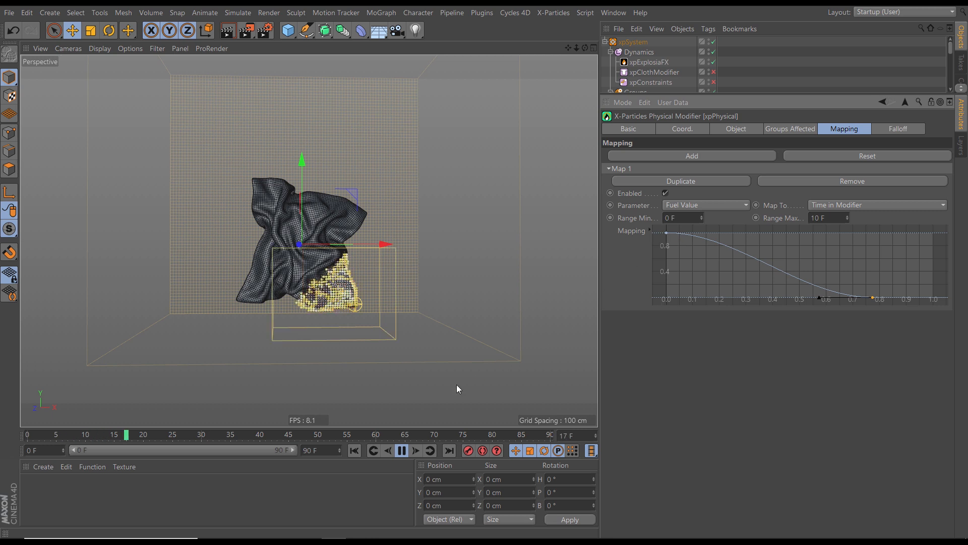
pyautogui.click(401, 450)
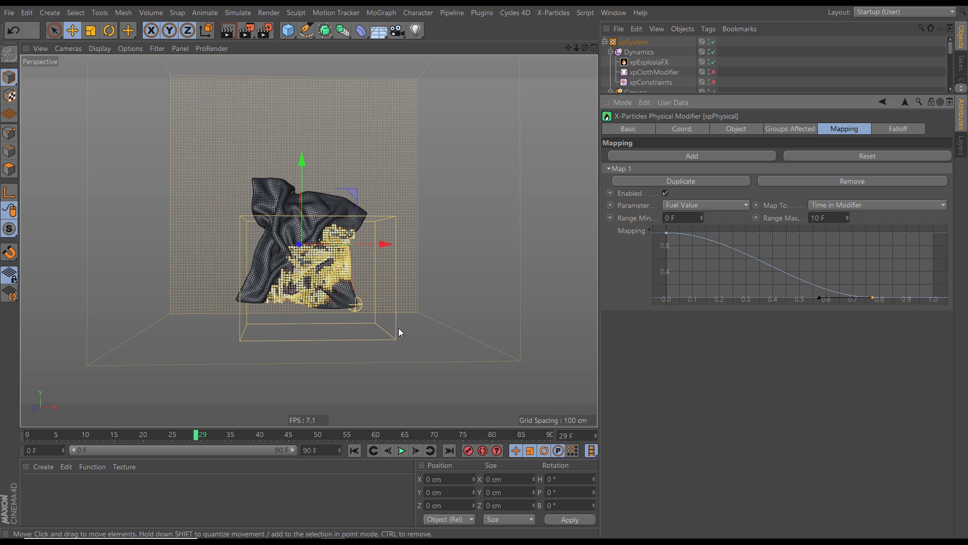
# Reveal the full object list and replay the simulation from the start to frame 75 to examine the fuel travelling across the cloth.
pyautogui.moveTo(783, 94); pyautogui.dragTo(721, 270)
pyautogui.keyDown('alt'); pyautogui.moveTo(309, 294); pyautogui.dragTo(304, 304, button='middle'); pyautogui.keyUp('alt')
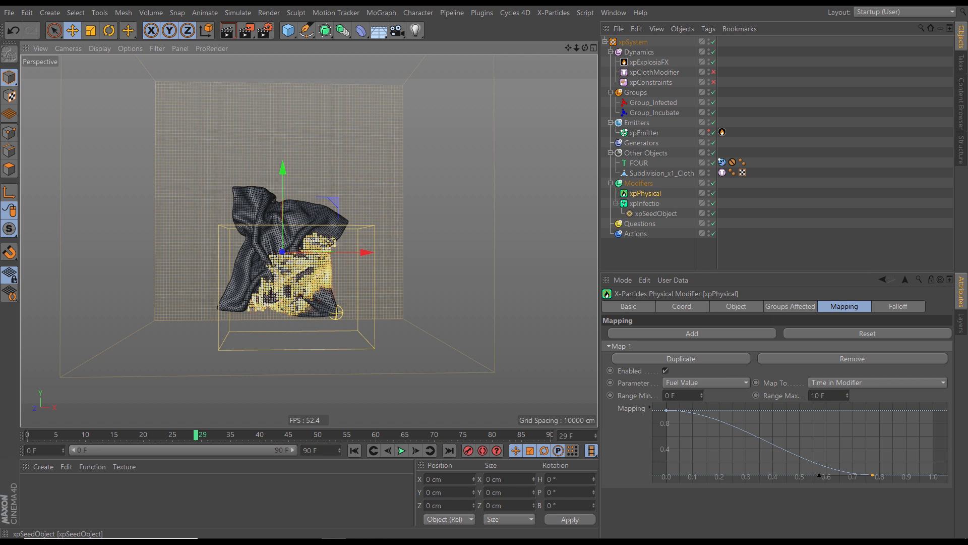
pyautogui.click(354, 450)
pyautogui.click(402, 450)
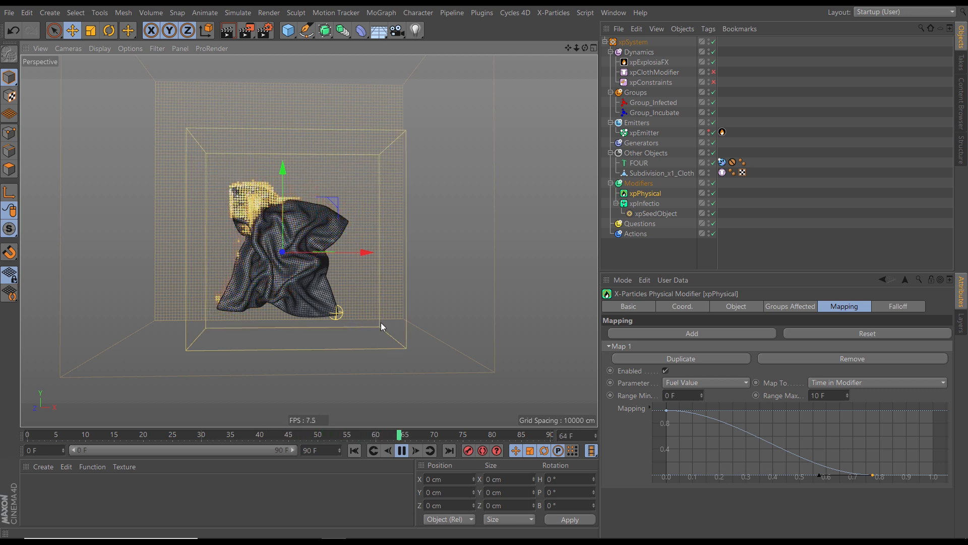
pyautogui.click(401, 450)
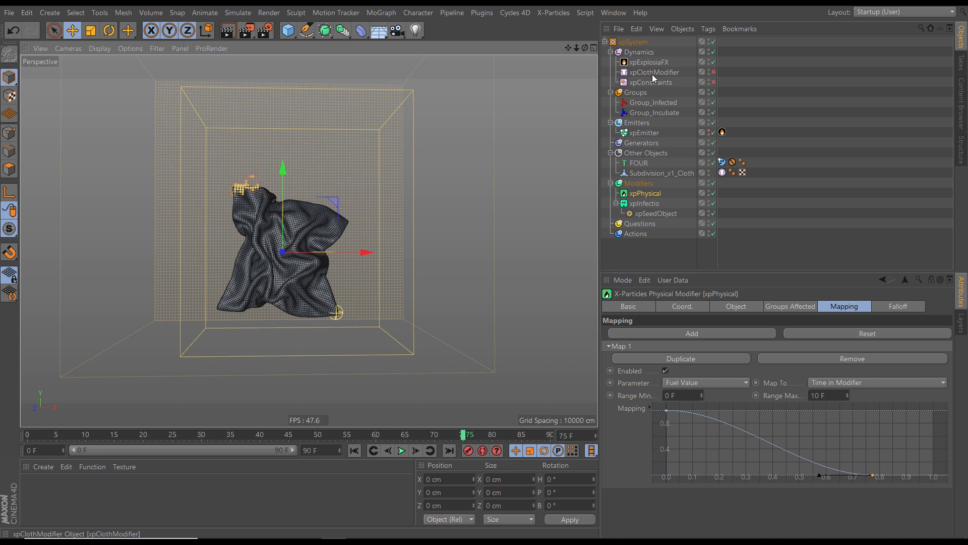
# Enable the xpClothModifier and show more of the xpExplosiaFX object's settings.
pyautogui.click(713, 72)
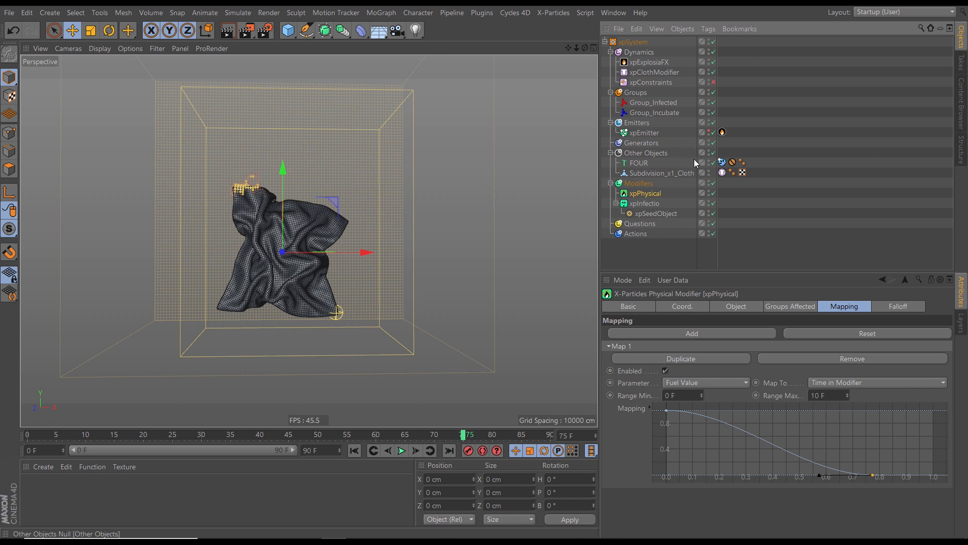
pyautogui.click(653, 65)
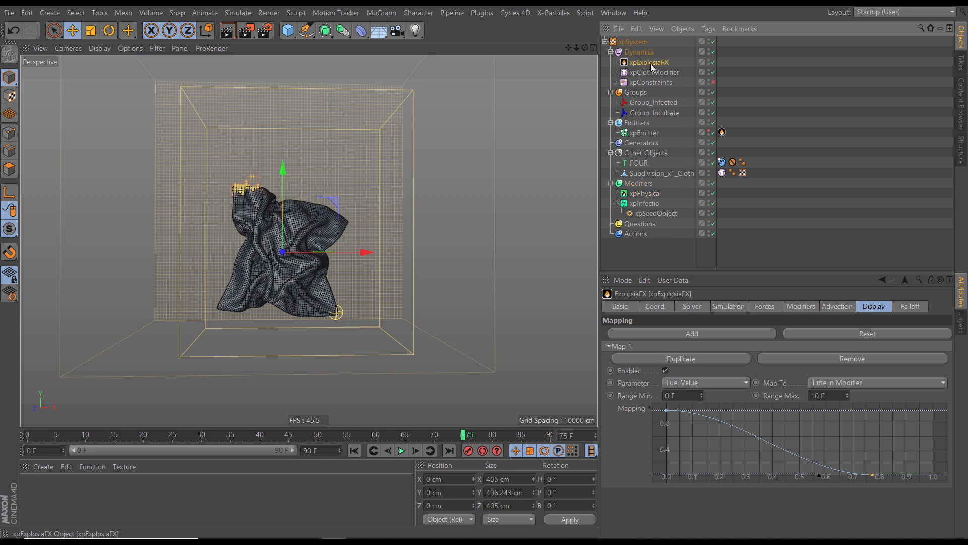
pyautogui.moveTo(806, 271); pyautogui.dragTo(781, 158)
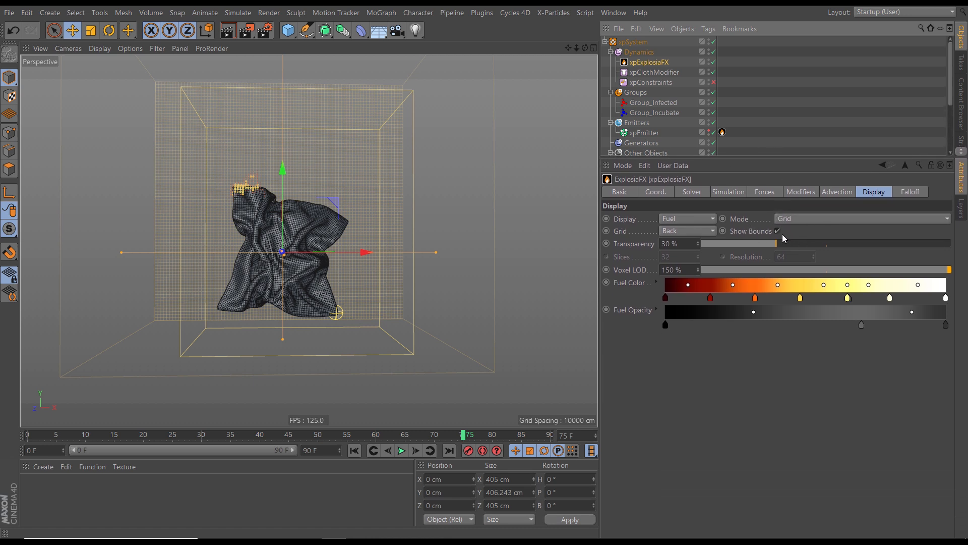
# Turn on Advect Particles for xpExplosiaFX and set Smoke, Burn, Temperature, Color and UVW to 0 %, keeping Velocity at 100 %.
pyautogui.click(841, 192)
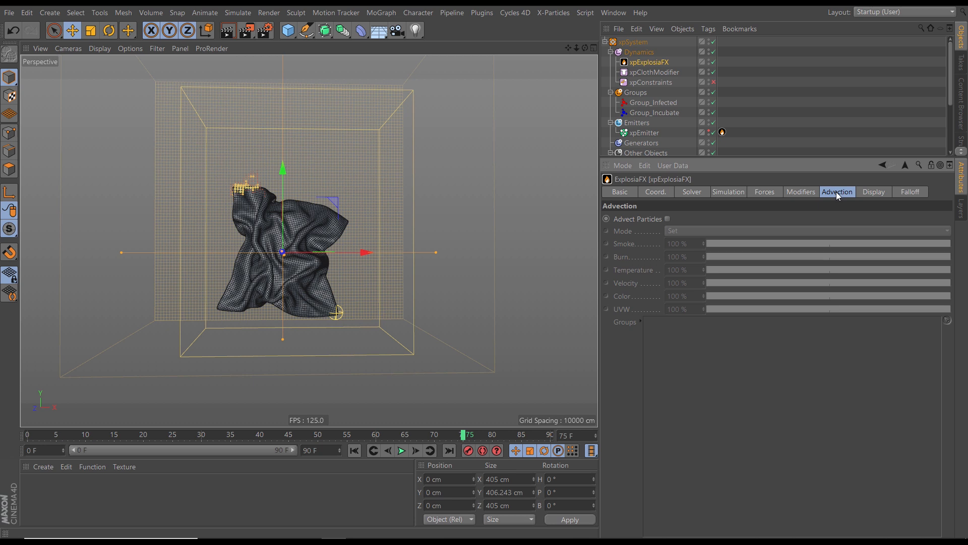
pyautogui.click(872, 192)
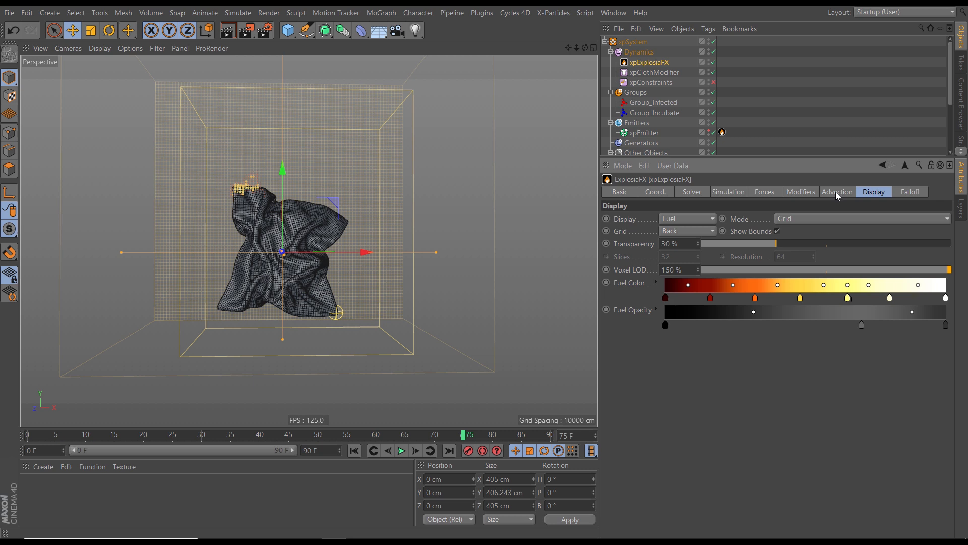
pyautogui.click(836, 192)
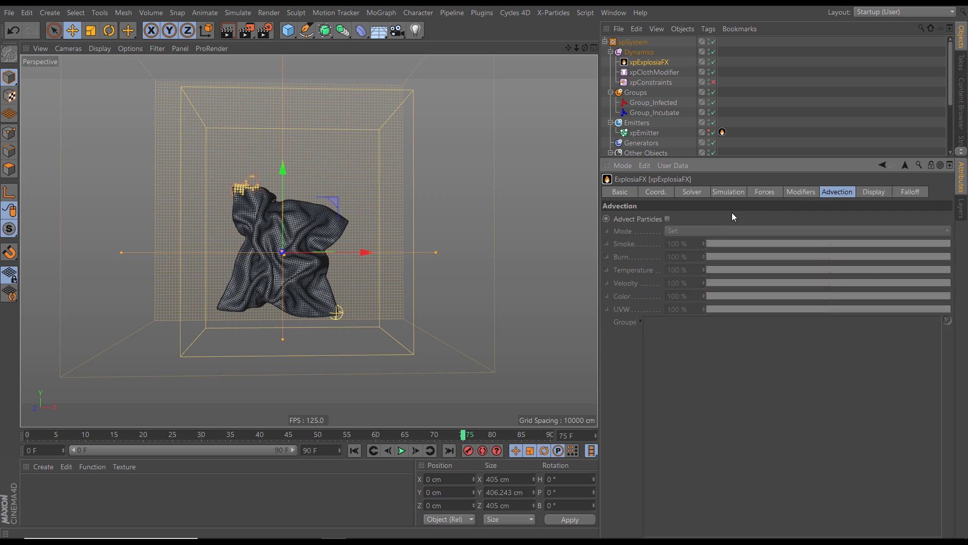
pyautogui.click(667, 219)
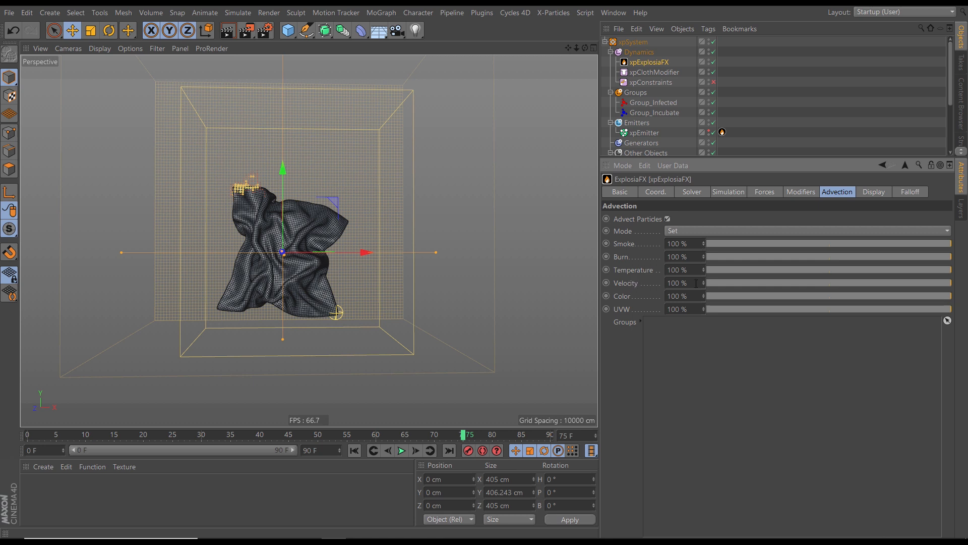
pyautogui.moveTo(718, 244)
pyautogui.mouseDown()
pyautogui.moveTo(689, 261)
pyautogui.moveTo(708, 271)
pyautogui.moveTo(696, 311)
pyautogui.mouseUp()
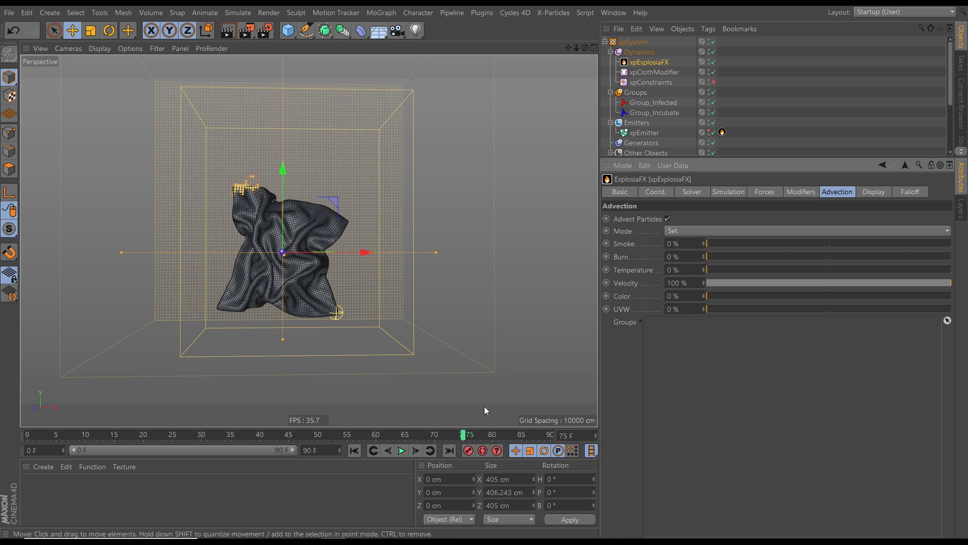
# Replay the simulation from the start to frame 66, hiding xpExplosiaFX in the viewport to examine how the cloth is advected.
pyautogui.click(355, 450)
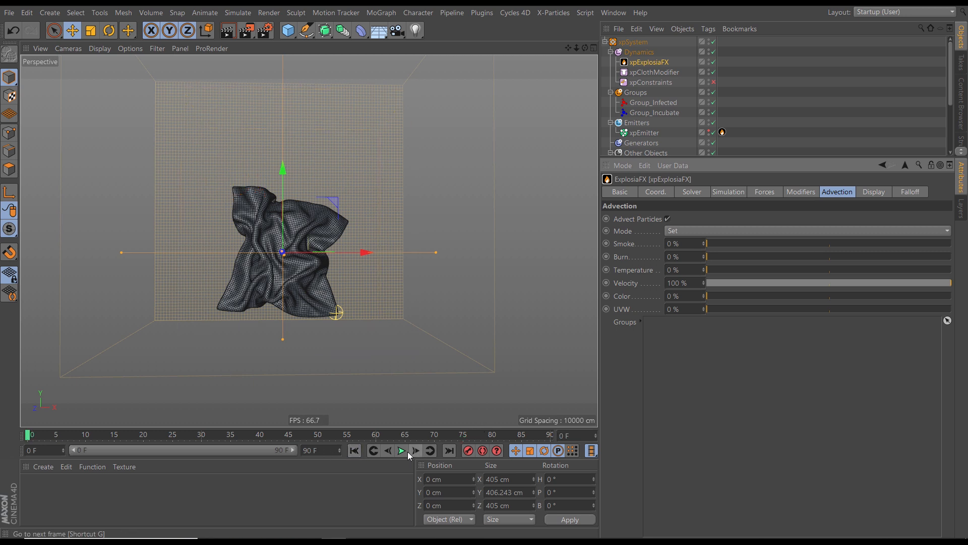
pyautogui.click(402, 451)
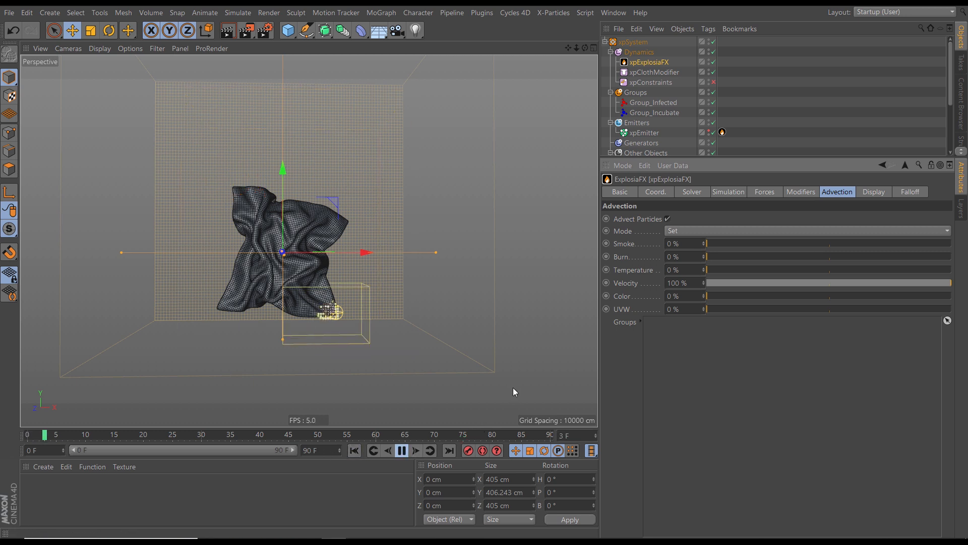
pyautogui.click(708, 59)
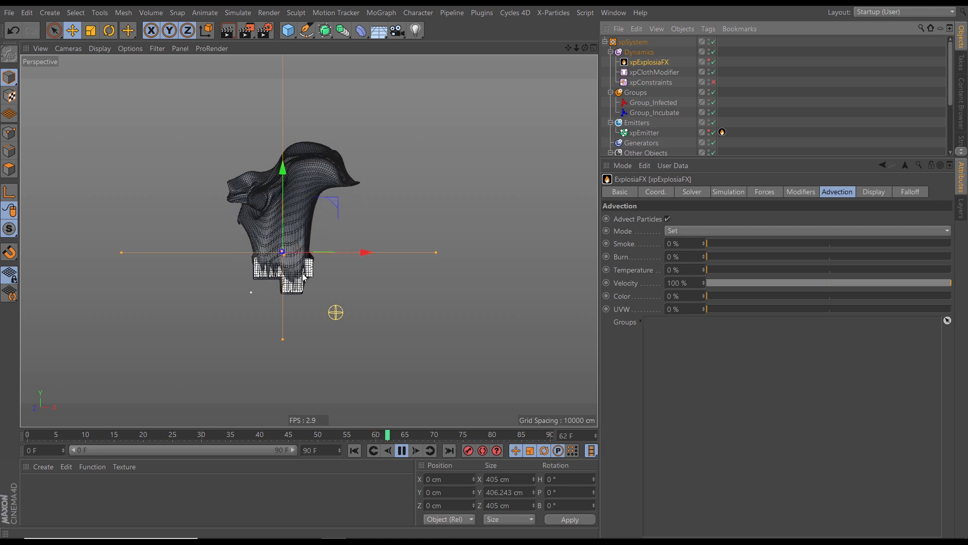
pyautogui.click(402, 450)
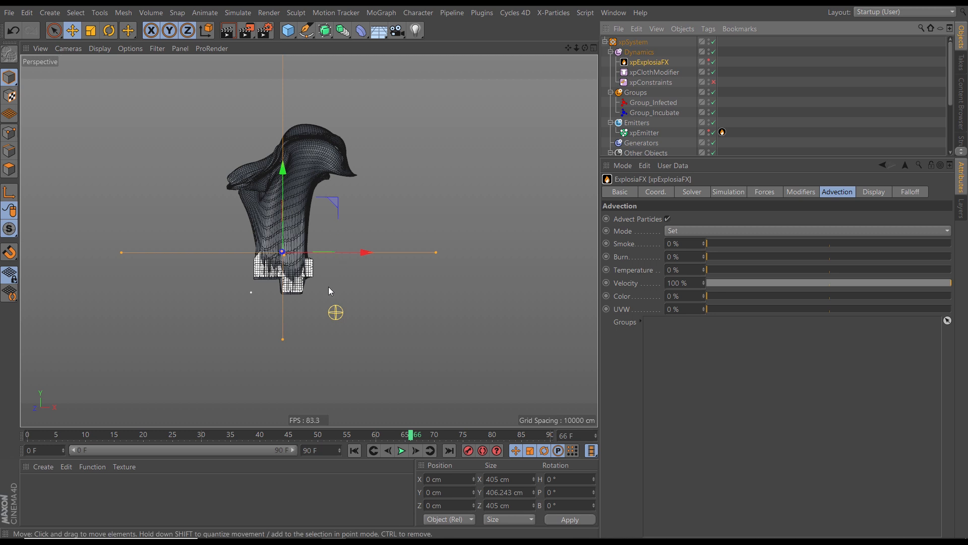
# Enable Tearing on the xpCloth tag of the Subdivision_x1_Cloth object.
pyautogui.scroll(-4, 756, 146)
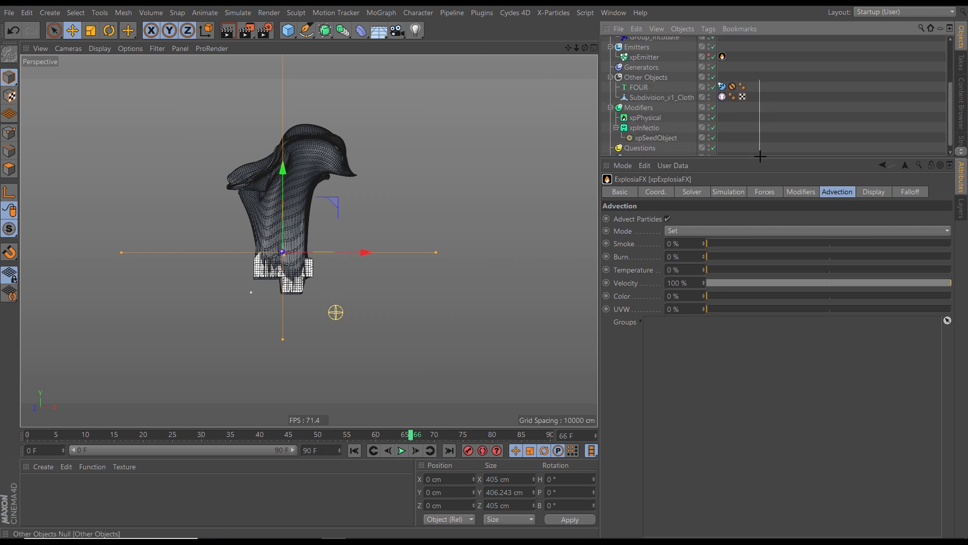
pyautogui.click(748, 127)
pyautogui.click(722, 90)
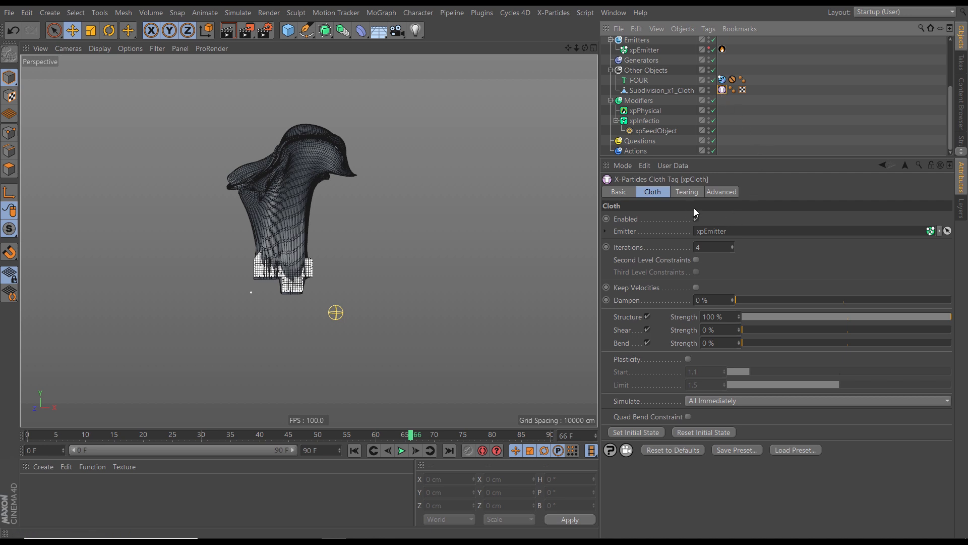
pyautogui.click(691, 192)
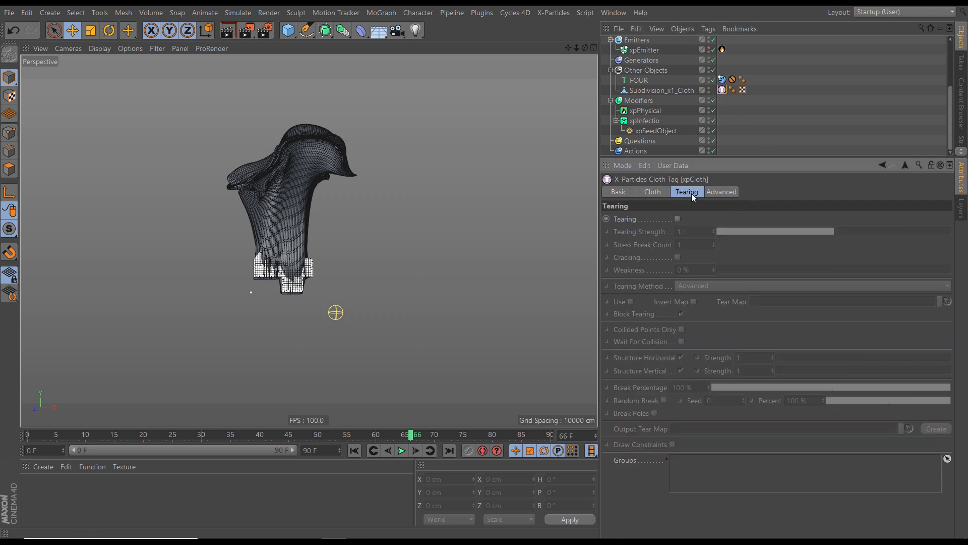
pyautogui.click(677, 219)
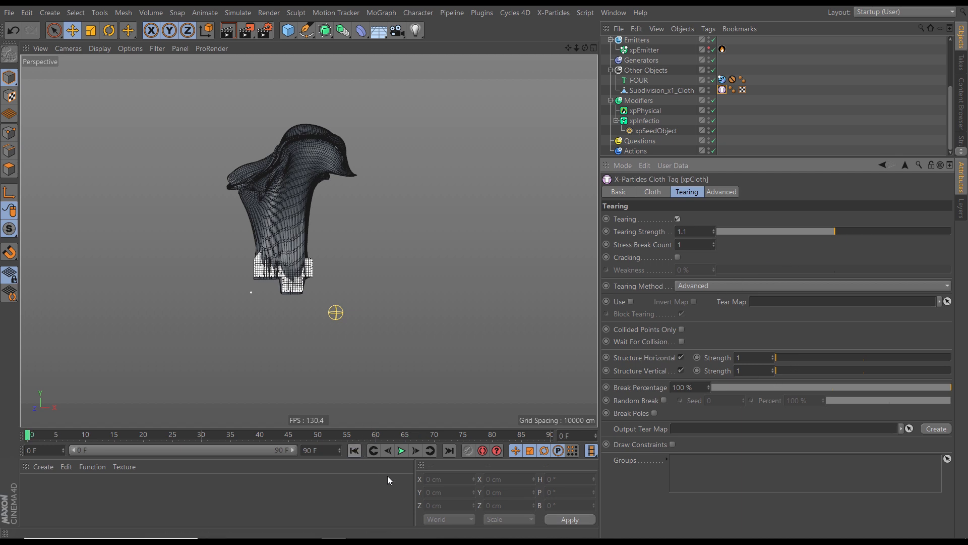
# Play the simulation to frame 33, shading the viewport without mesh lines, and examine the tearing at the cloth's burning corner up close.
pyautogui.click(401, 450)
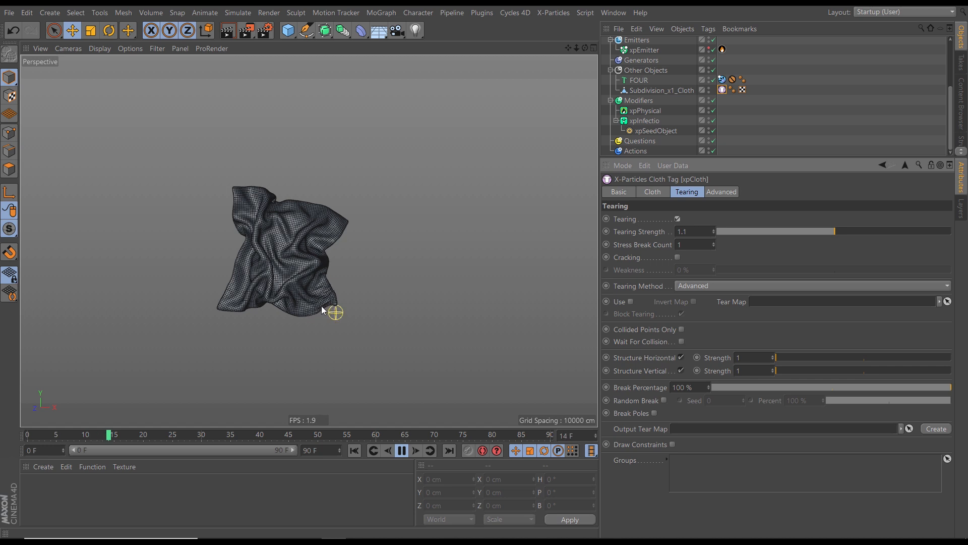
pyautogui.press('n')
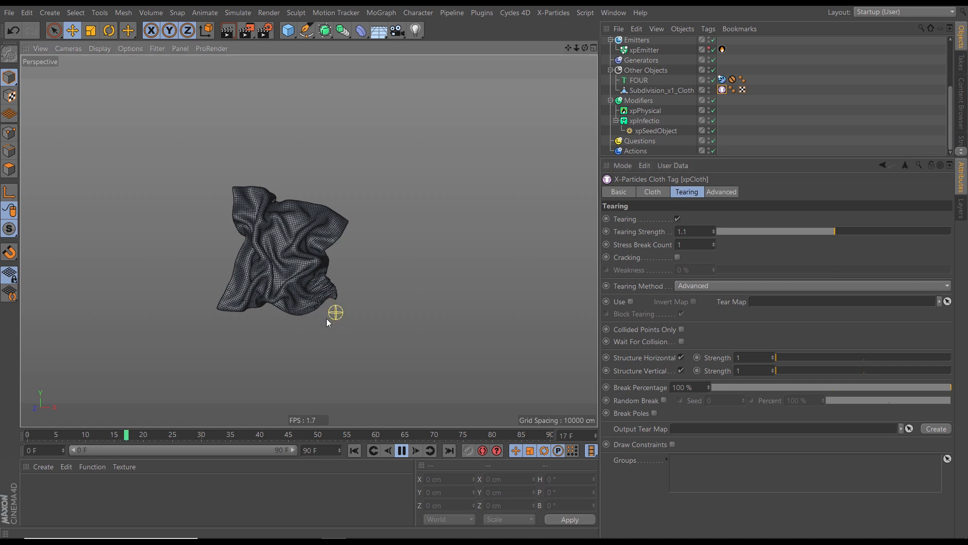
pyautogui.press('a')
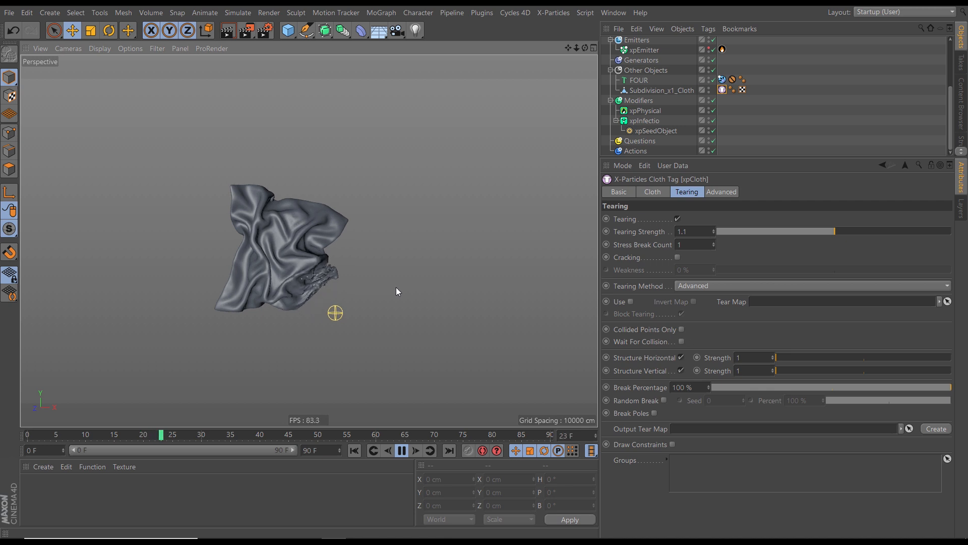
pyautogui.scroll(2, 423, 290)
pyautogui.scroll(3, 297, 289)
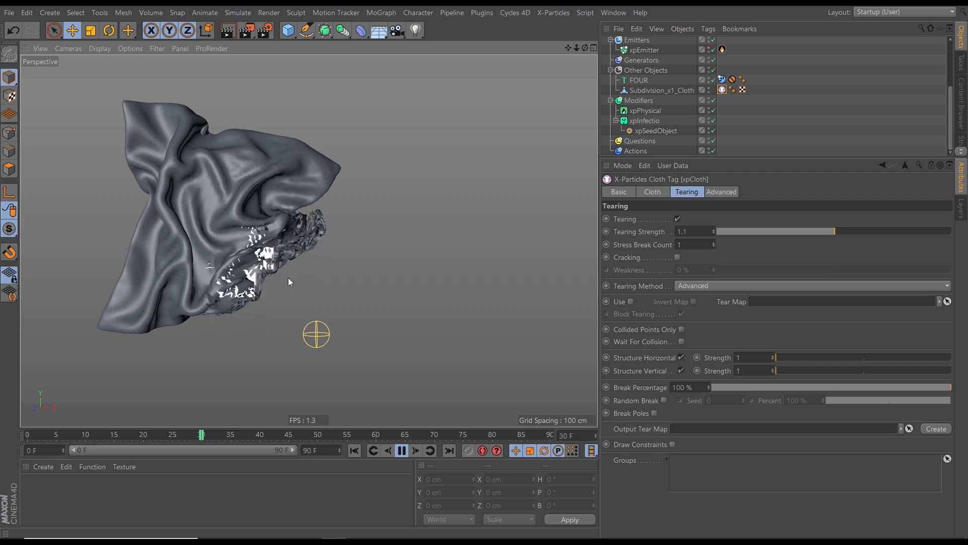
pyautogui.click(401, 456)
# Set the cloth's Tearing Strength to 1.2 and replay the simulation from the start to frame 34.
pyautogui.click(846, 233)
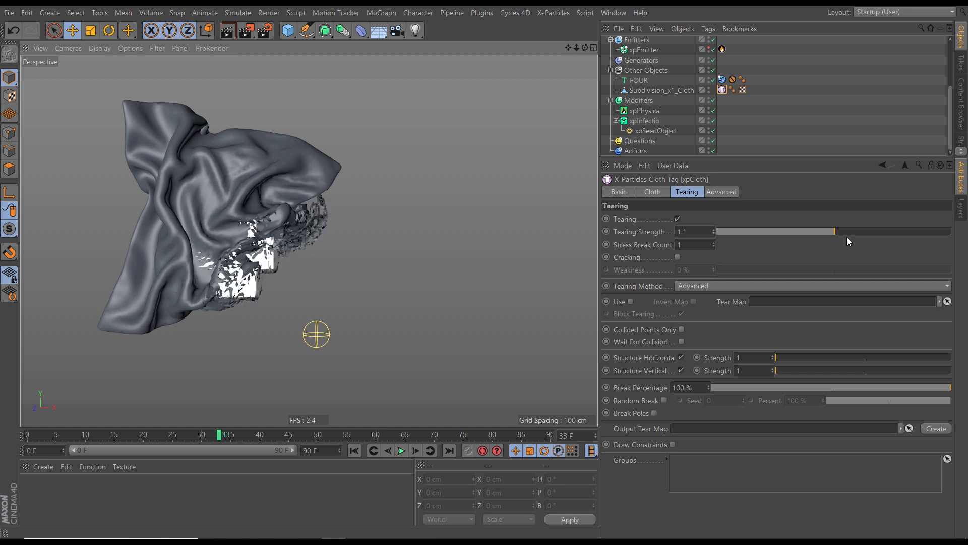
pyautogui.moveTo(915, 234); pyautogui.dragTo(950, 233)
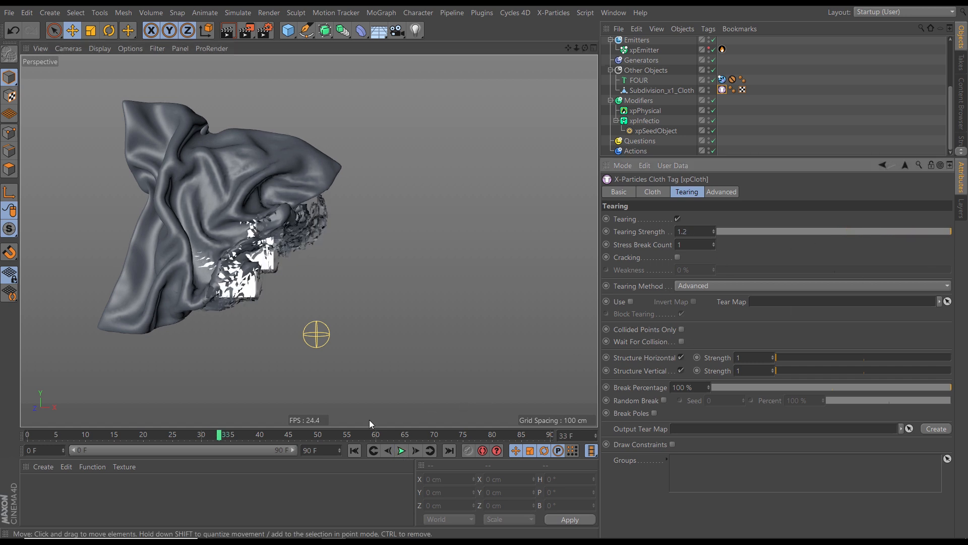
pyautogui.click(354, 450)
pyautogui.click(401, 450)
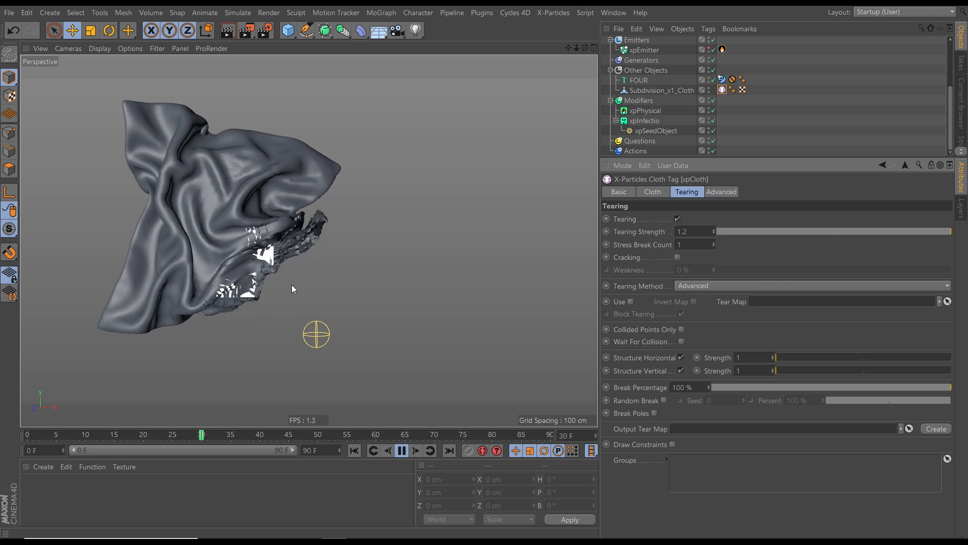
pyautogui.press('F8')
pyautogui.scroll(-10, 295, 295)
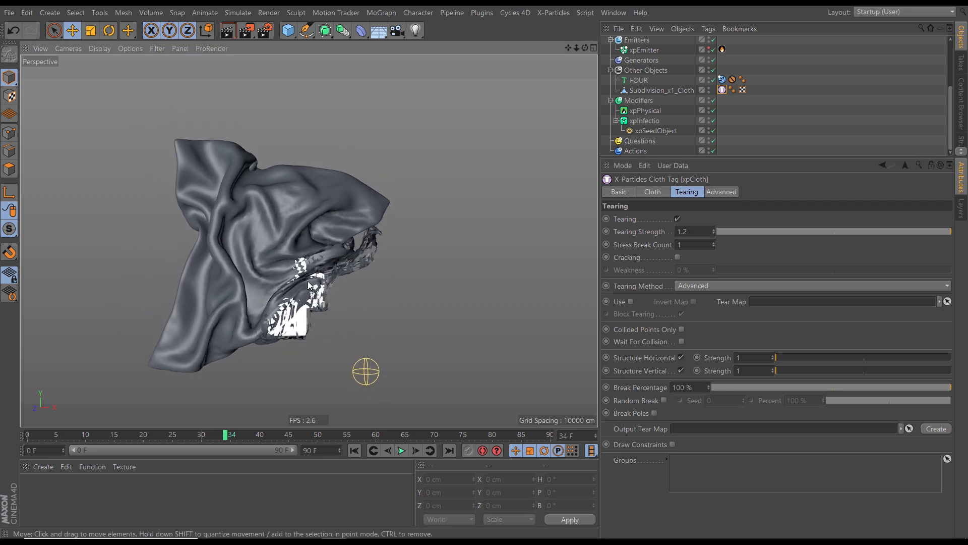
# Continue the simulation to frame 56 to examine the torn cloth, and toggle the FOUR text object's viewport visibility.
pyautogui.click(402, 451)
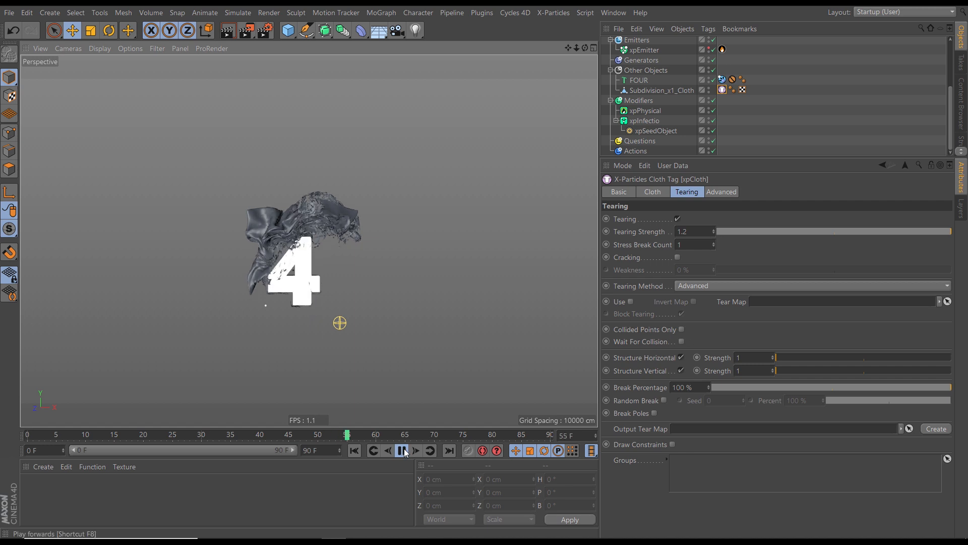
pyautogui.press('F8')
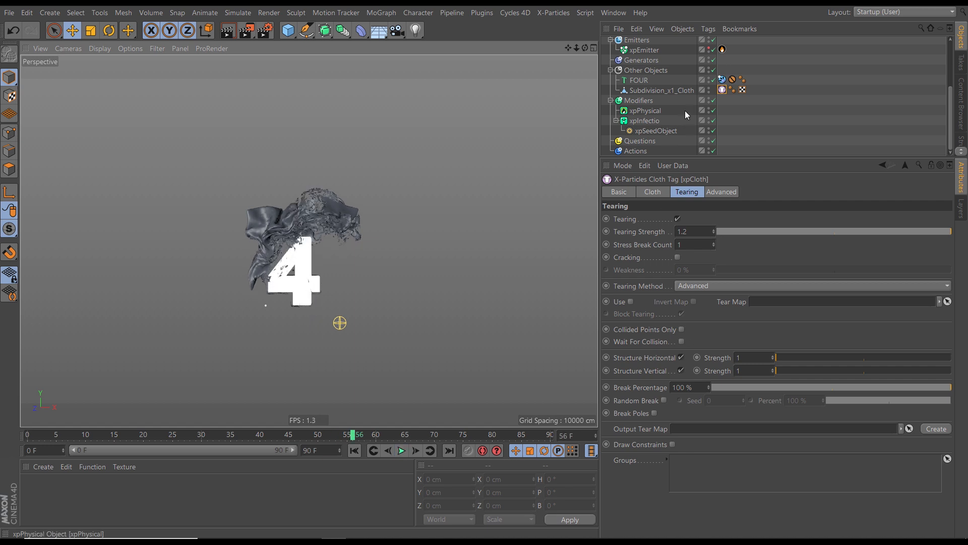
pyautogui.click(708, 77)
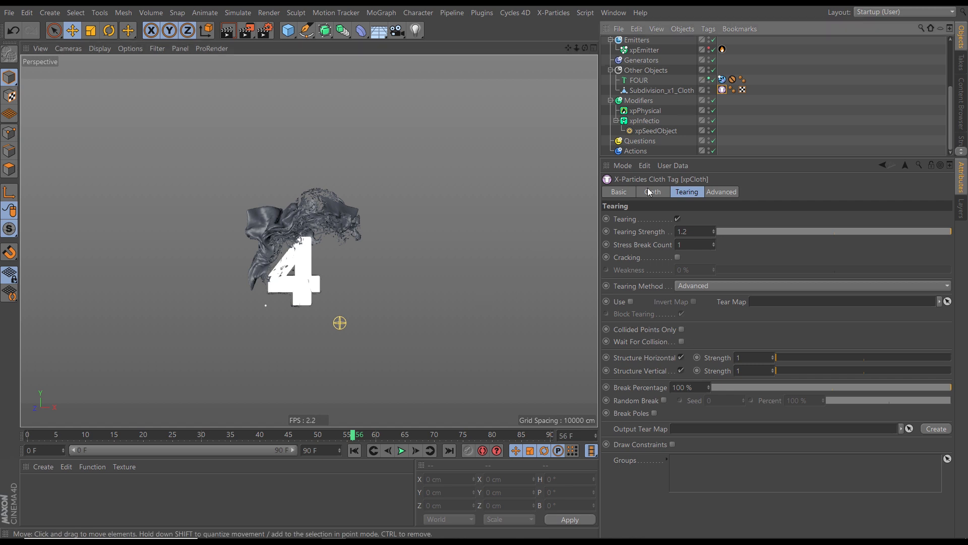
# Show the xpEmitter's particles in the viewport and play the simulation on to frame 58.
pyautogui.click(708, 79)
pyautogui.click(709, 79)
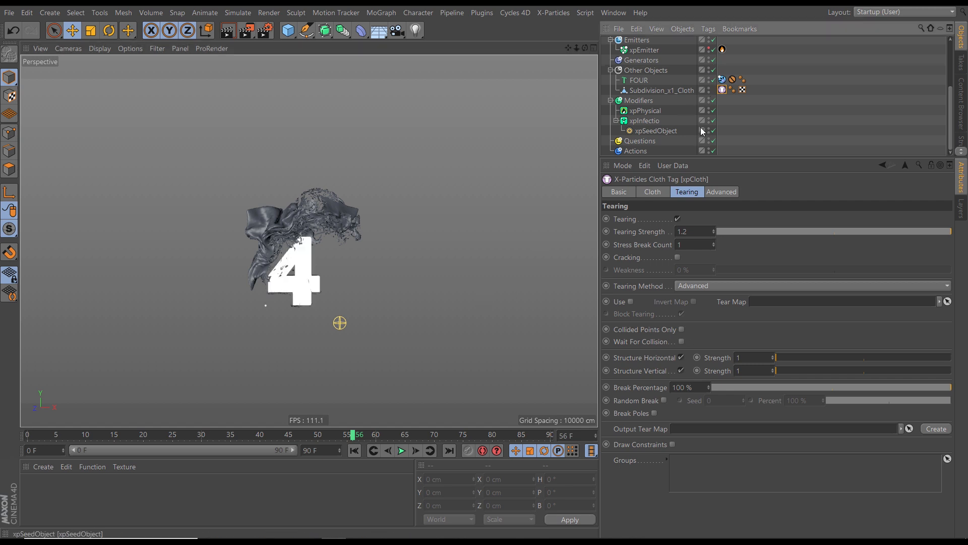
pyautogui.click(610, 70)
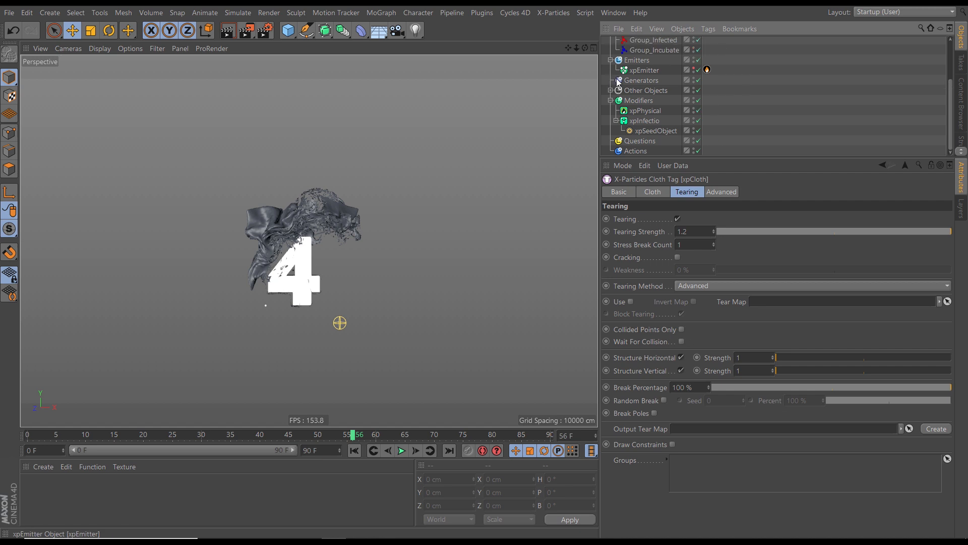
pyautogui.click(694, 69)
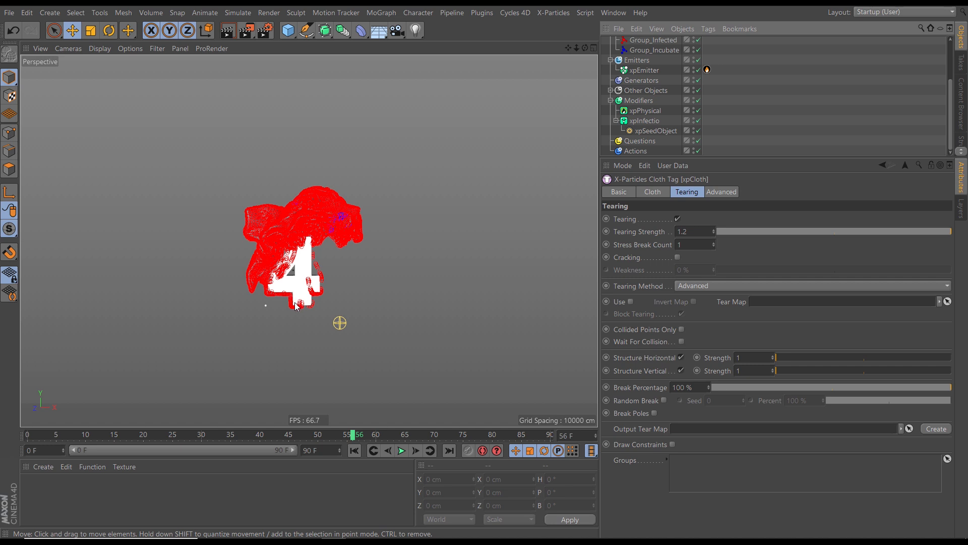
pyautogui.click(402, 451)
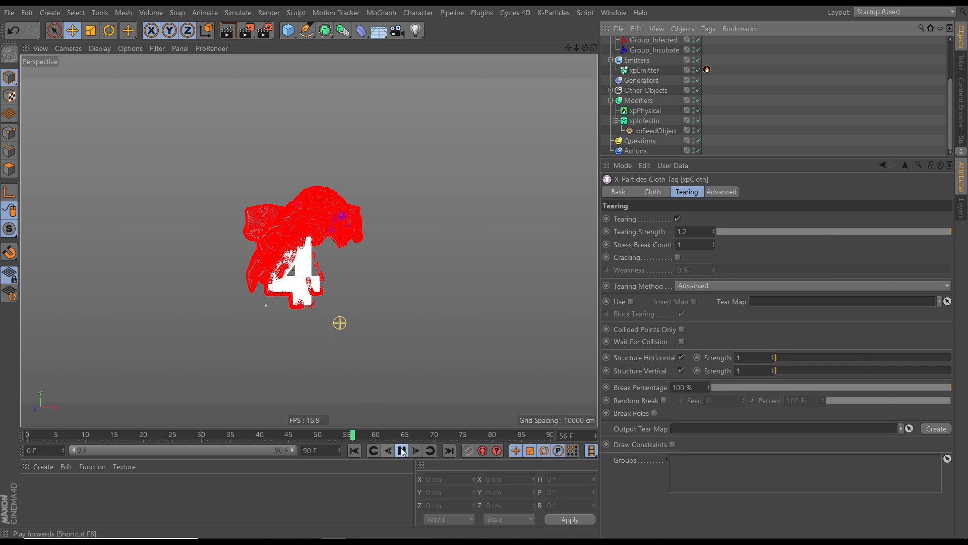
pyautogui.click(402, 450)
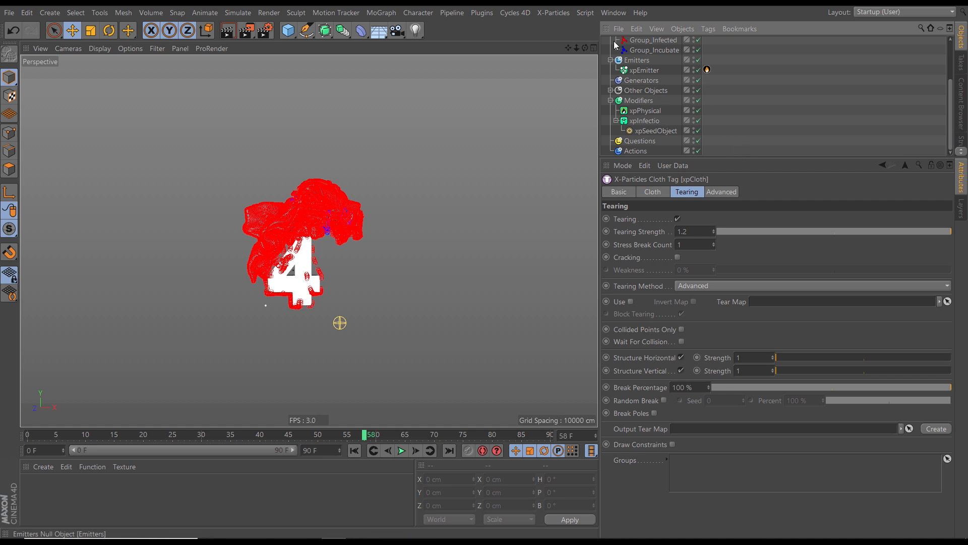
# Set the Editor Display of Group_Infected, Group_Incubate and the xpEmitter to Dots.
pyautogui.click(646, 41)
pyautogui.keyDown('shift'); pyautogui.click(646, 50); pyautogui.keyUp('shift')
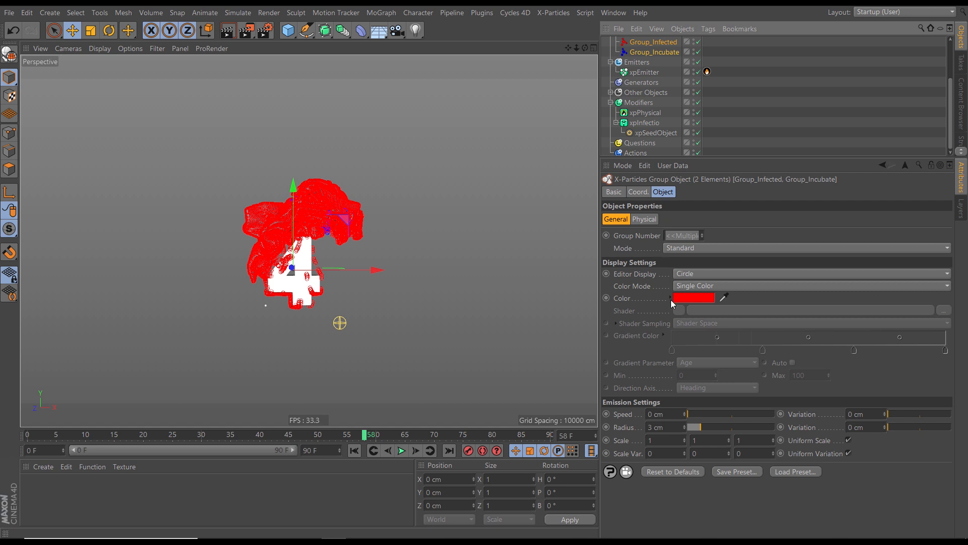
pyautogui.click(679, 274)
pyautogui.click(685, 287)
pyautogui.click(638, 72)
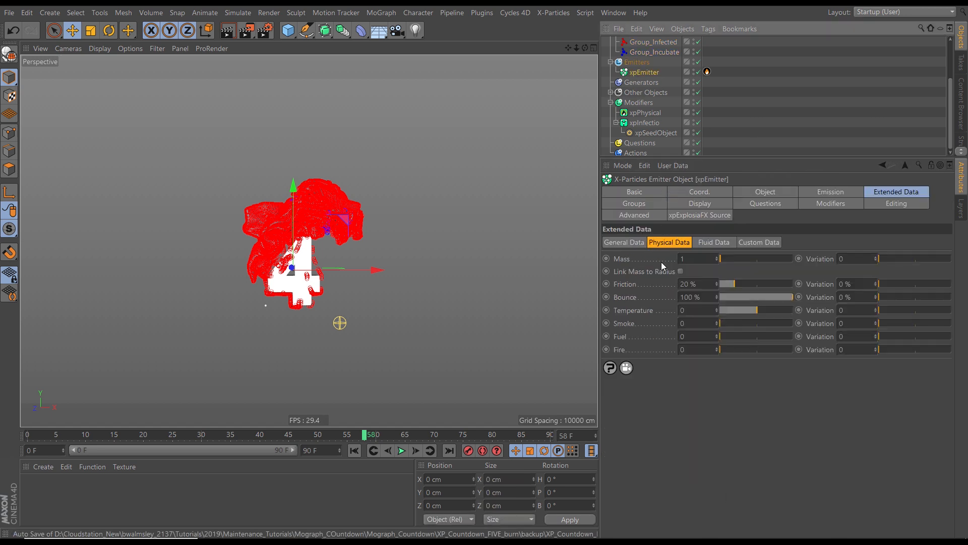
pyautogui.click(700, 204)
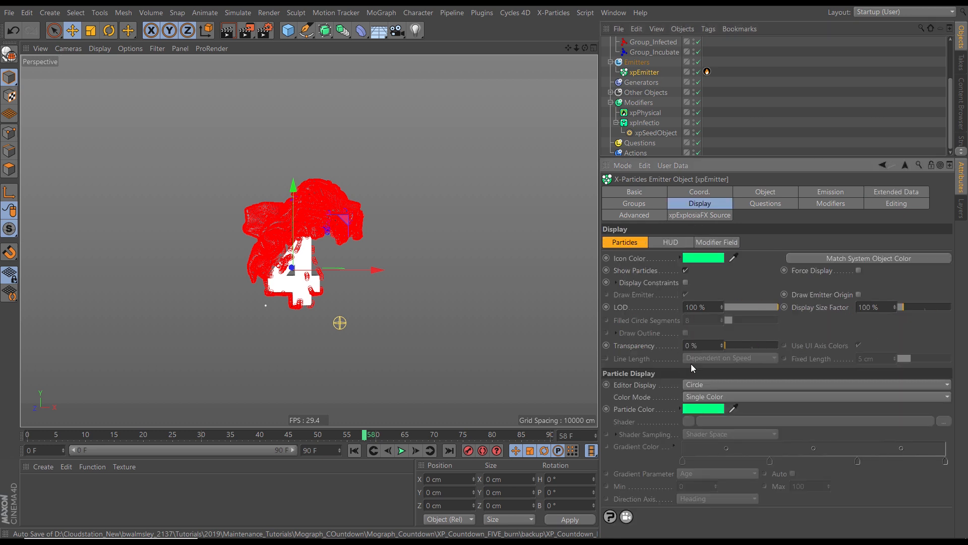
pyautogui.click(691, 384)
pyautogui.click(703, 165)
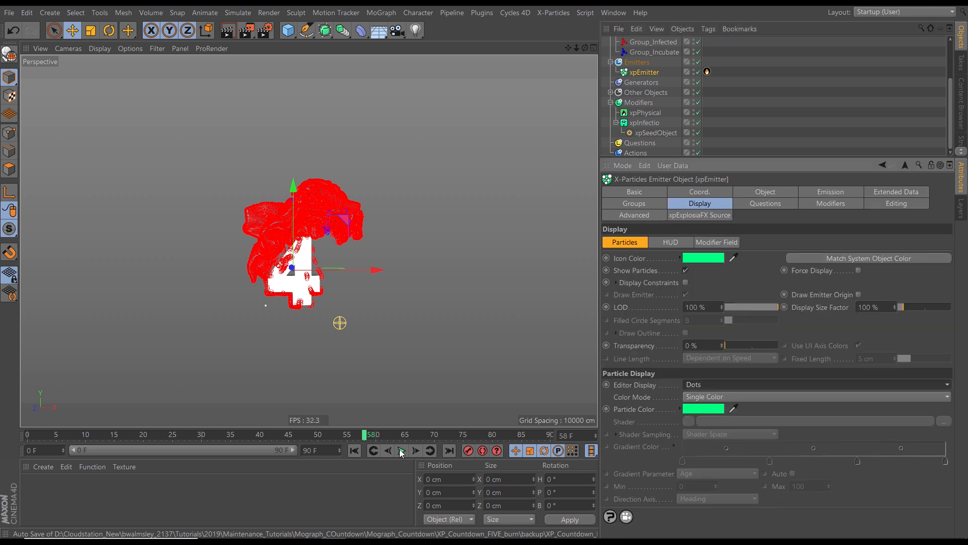
# Replay the simulation from the start to frame 69 and hide the xpEmitter's particles in the viewport.
pyautogui.click(354, 450)
pyautogui.click(401, 450)
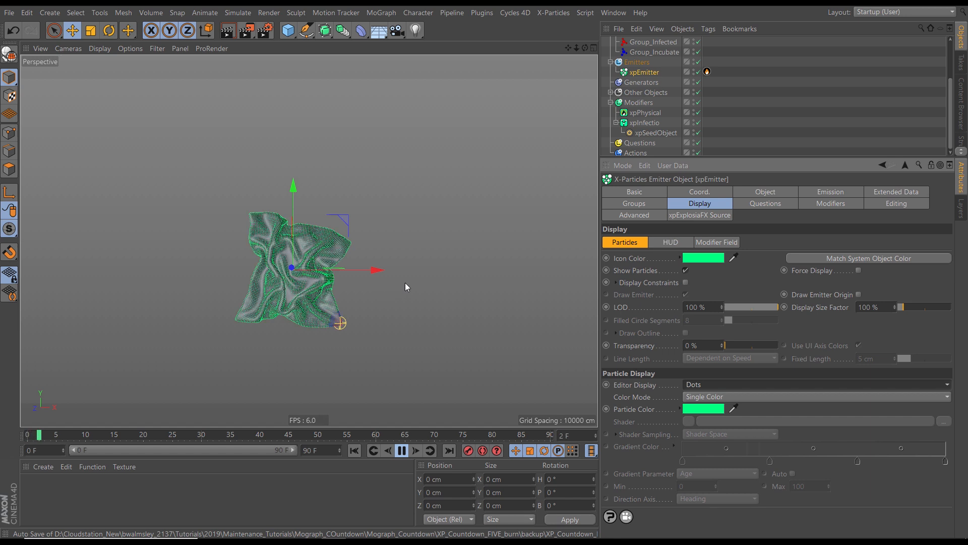
pyautogui.moveTo(739, 159); pyautogui.dragTo(738, 246)
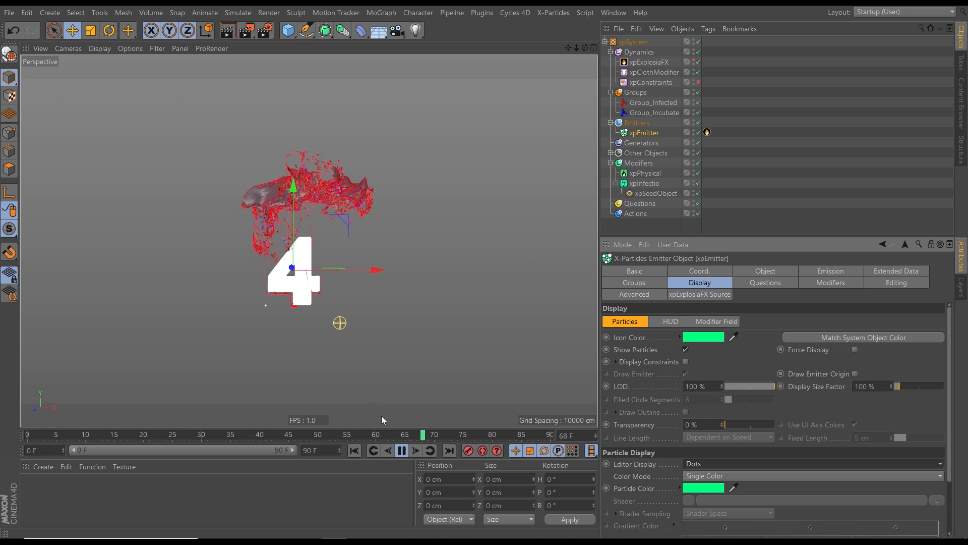
pyautogui.click(402, 450)
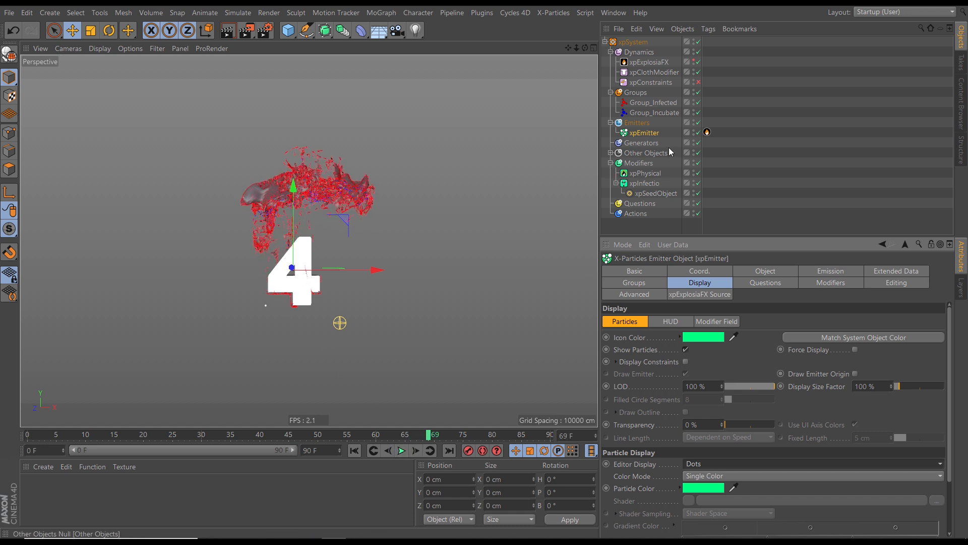
pyautogui.click(694, 131)
pyautogui.click(694, 130)
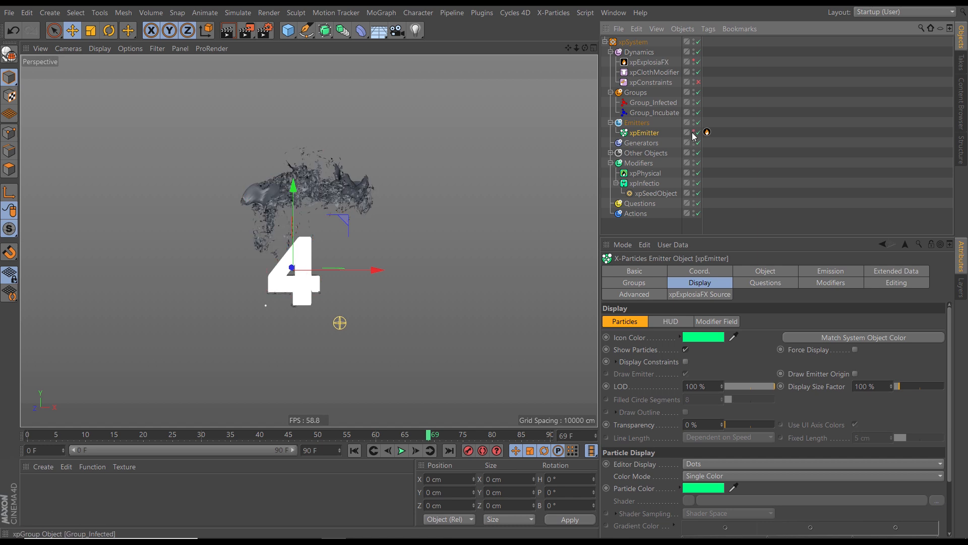
# Show xpExplosiaFX in the viewport while continuing the simulation to frame 80, and hide it again.
pyautogui.click(694, 60)
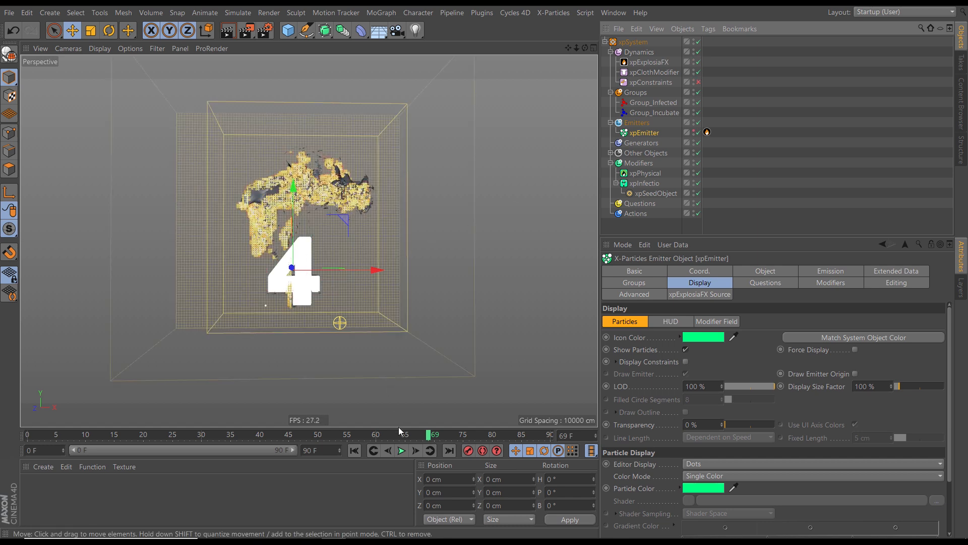
pyautogui.click(402, 451)
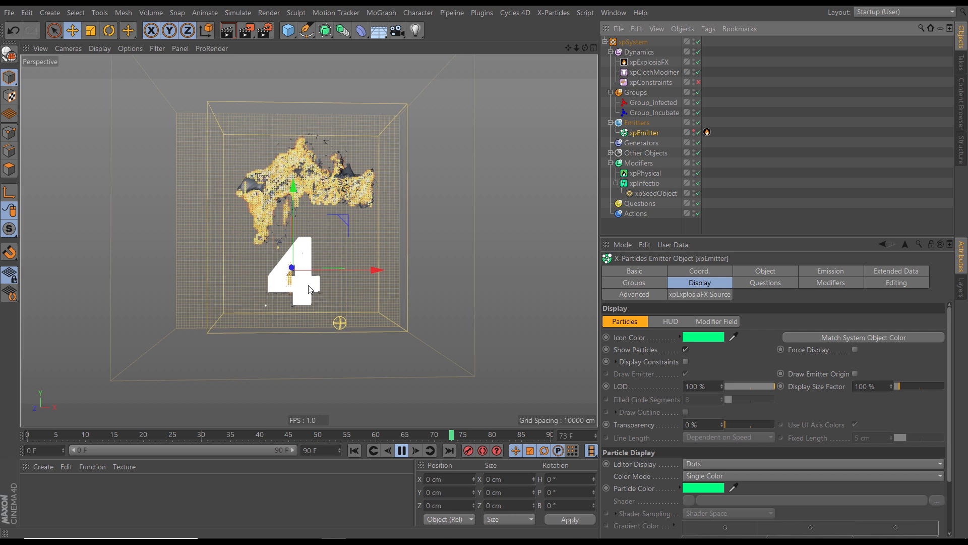
pyautogui.click(402, 451)
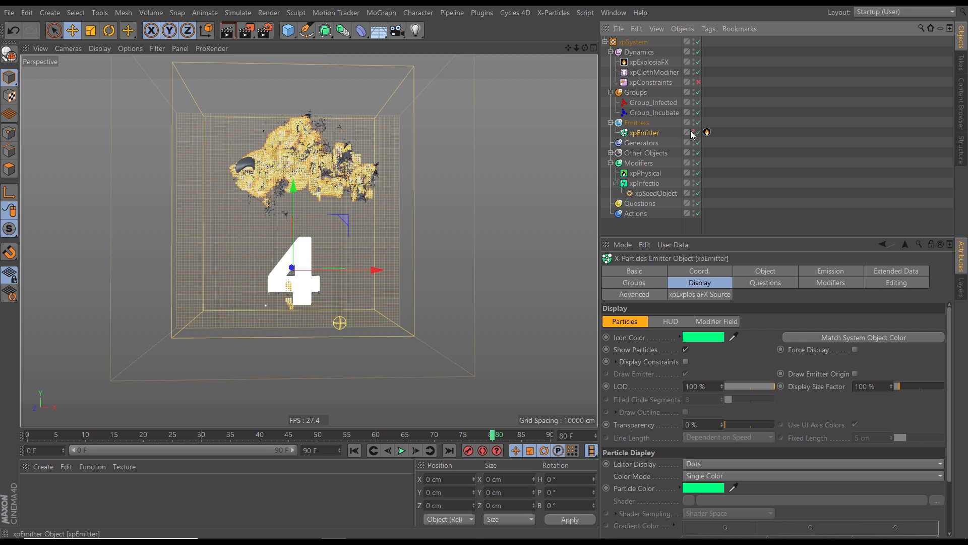
pyautogui.click(695, 61)
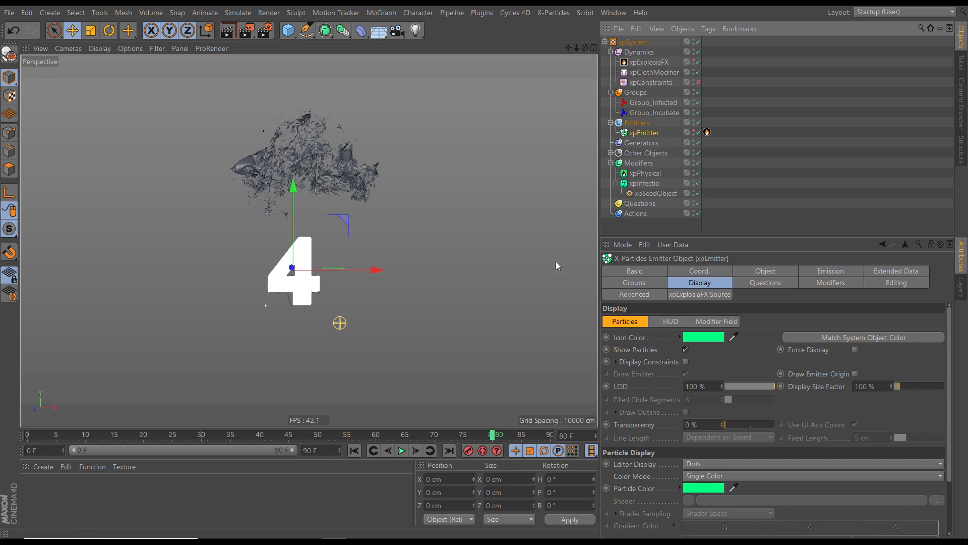
# Return to frame 0 and add an xpCache object to the Other Objects folder.
pyautogui.click(354, 450)
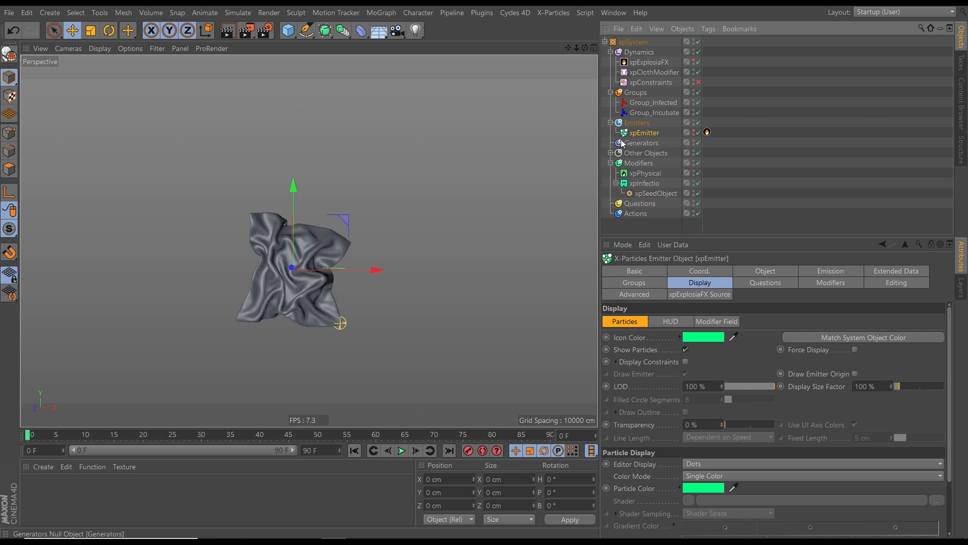
pyautogui.click(610, 154)
pyautogui.click(644, 154)
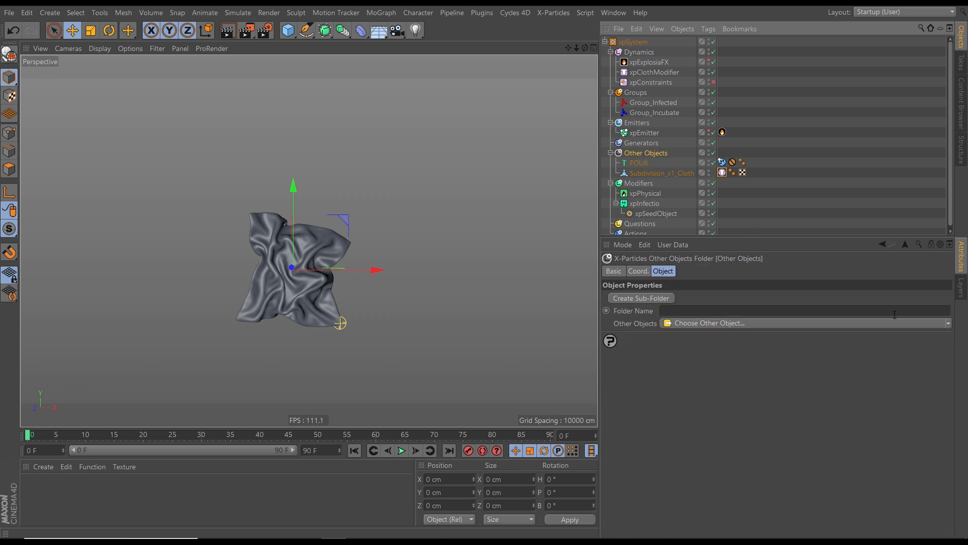
pyautogui.click(942, 323)
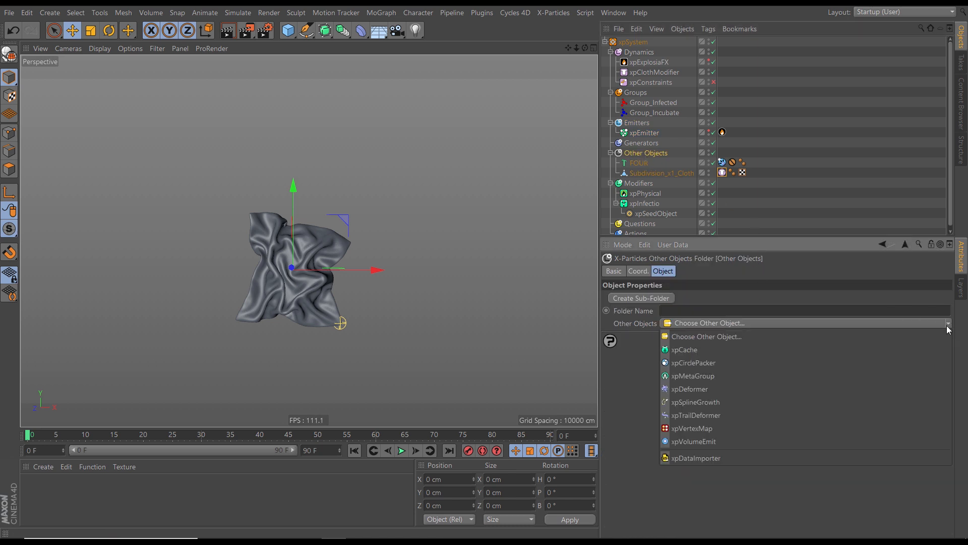
pyautogui.click(689, 352)
pyautogui.moveTo(746, 236); pyautogui.dragTo(722, 126)
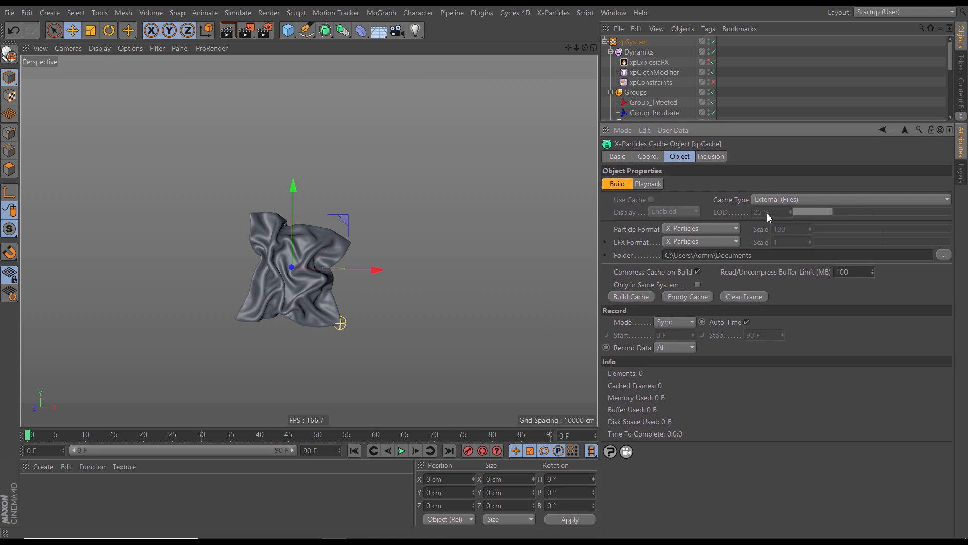
# Set the xpCache folder to a subfolder of XP_Countdown_FIVE_burn in the Mograph_Countdown library and build the cache.
pyautogui.click(944, 255)
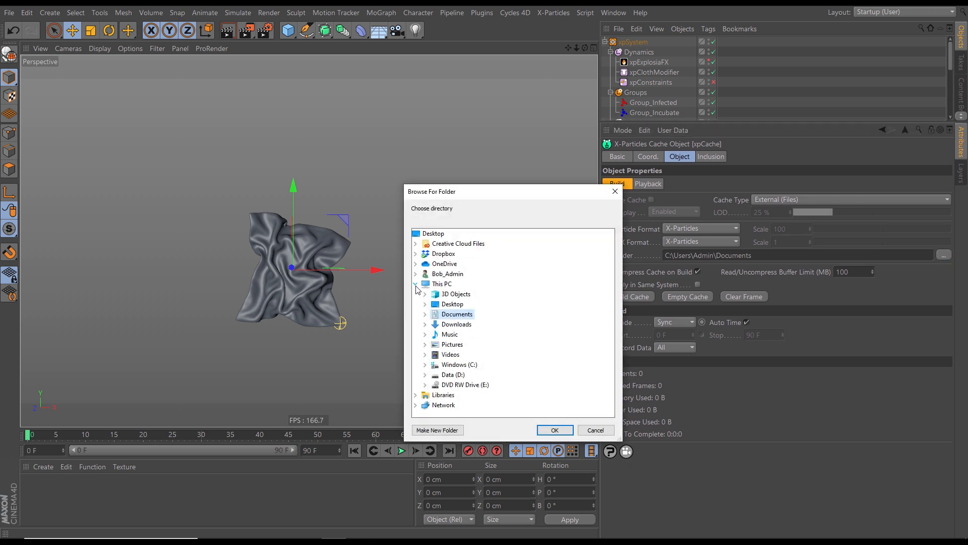
pyautogui.click(416, 284)
pyautogui.click(416, 294)
pyautogui.click(470, 325)
pyautogui.doubleClick(456, 325)
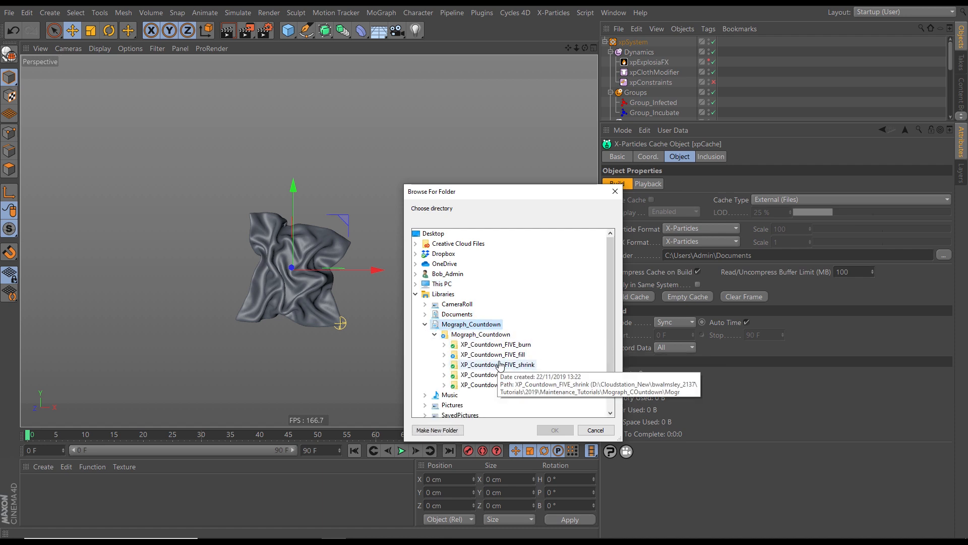
pyautogui.click(444, 345)
pyautogui.click(478, 365)
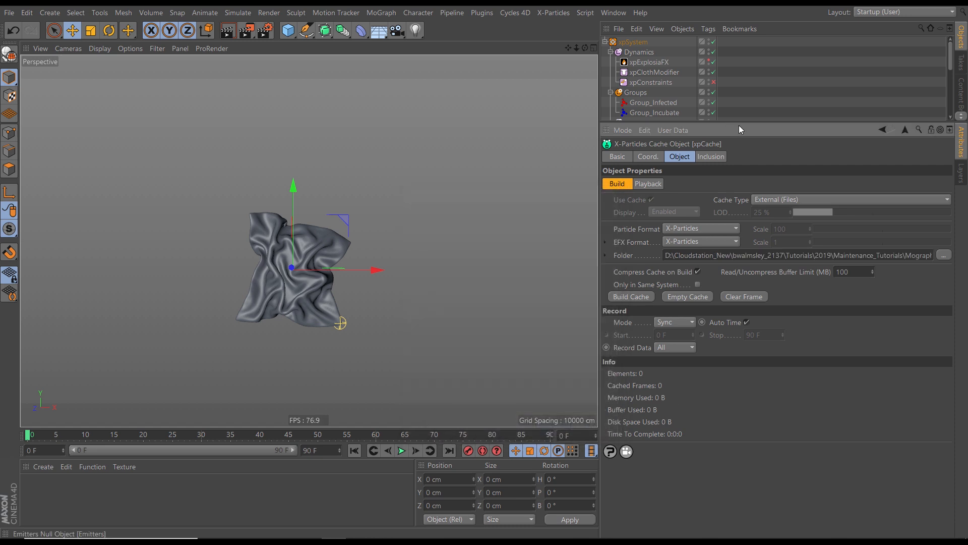
pyautogui.moveTo(750, 121)
pyautogui.mouseDown()
pyautogui.moveTo(739, 260)
pyautogui.moveTo(740, 122)
pyautogui.mouseUp()
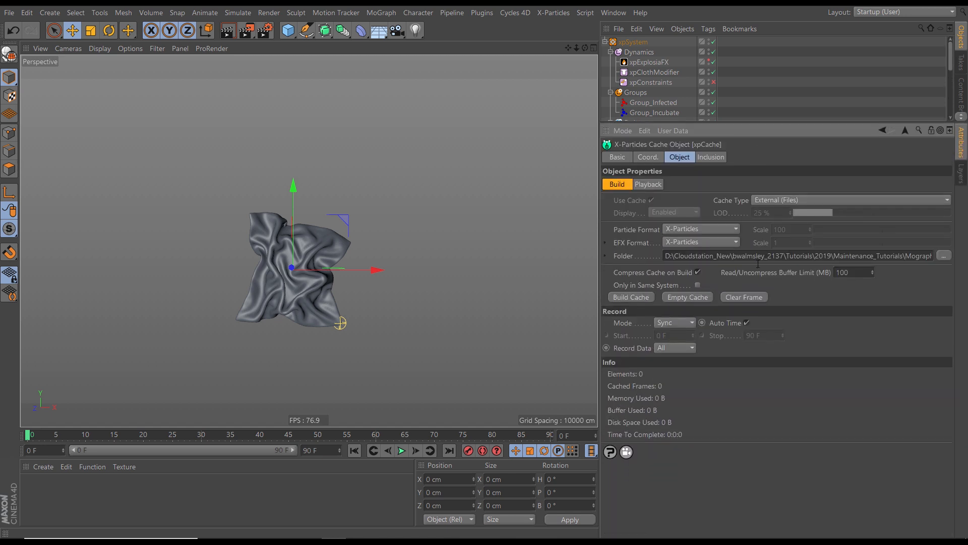
pyautogui.click(632, 297)
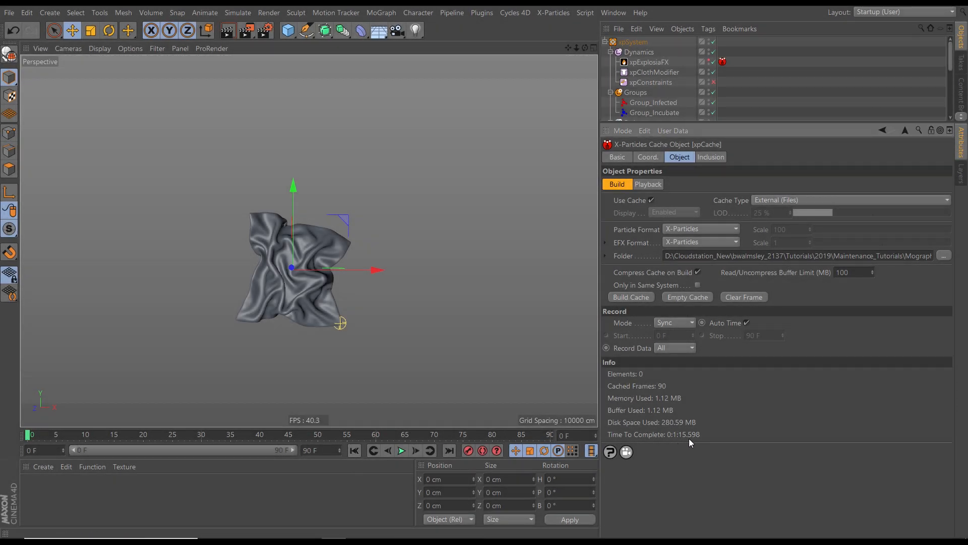
# Play the cached simulation with xpExplosiaFX shown in the viewport and its Display set to Fuel + Smoke.
pyautogui.click(711, 62)
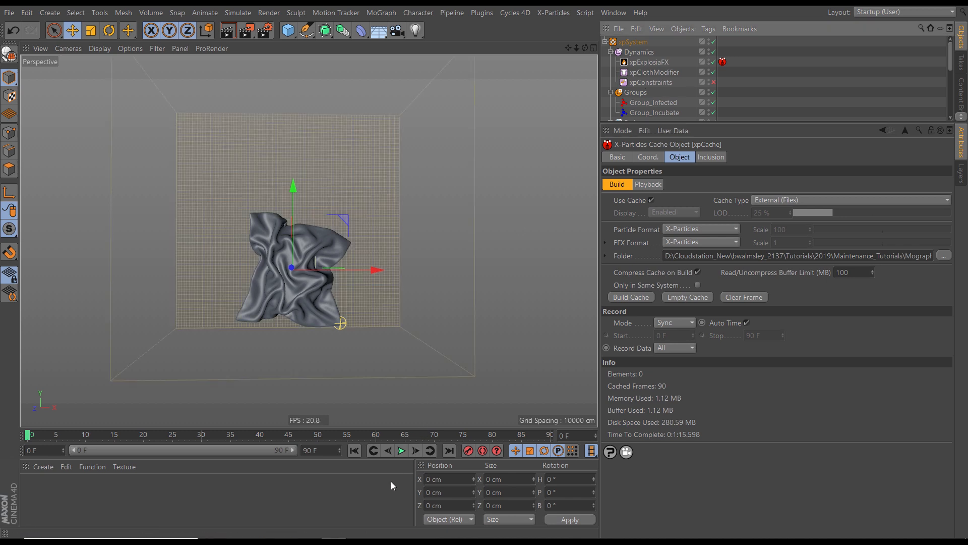
pyautogui.click(402, 451)
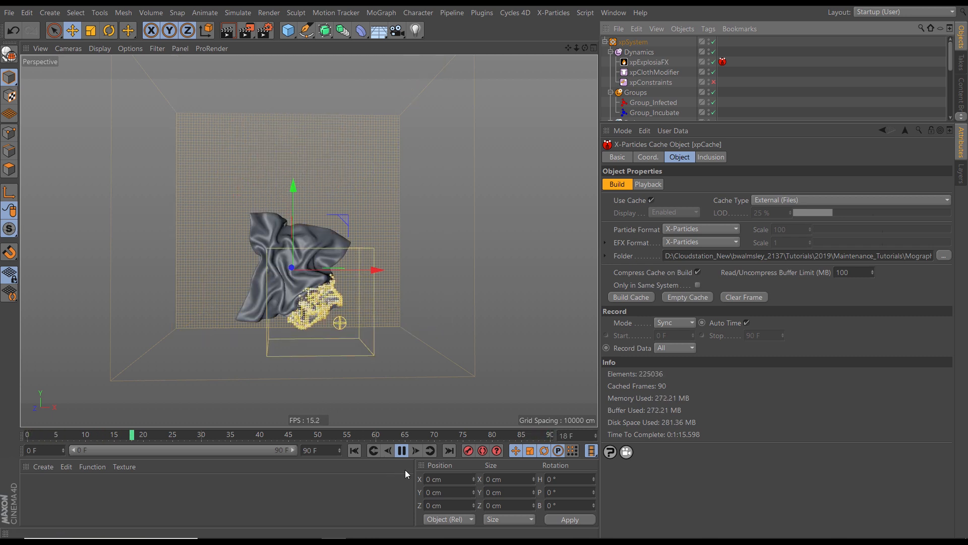
pyautogui.click(649, 62)
pyautogui.click(865, 159)
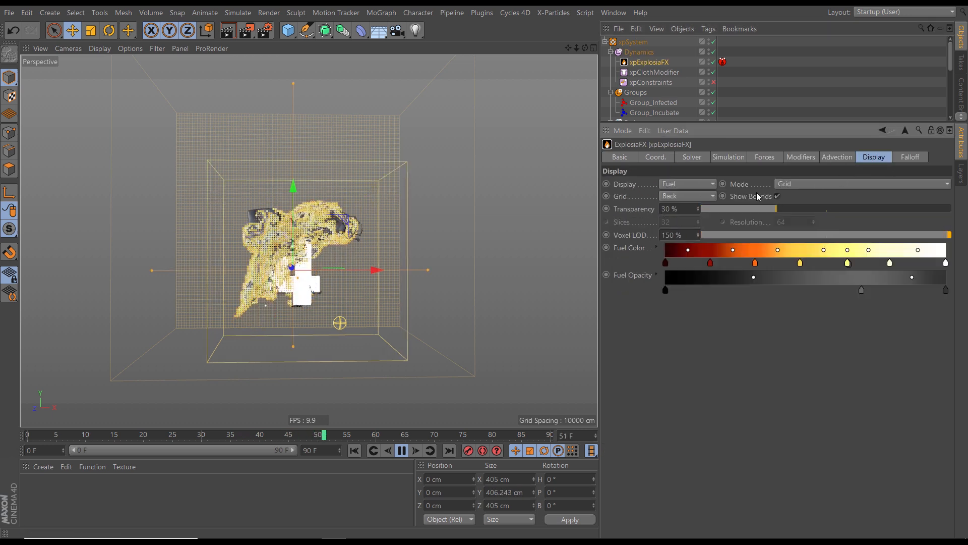
pyautogui.click(679, 183)
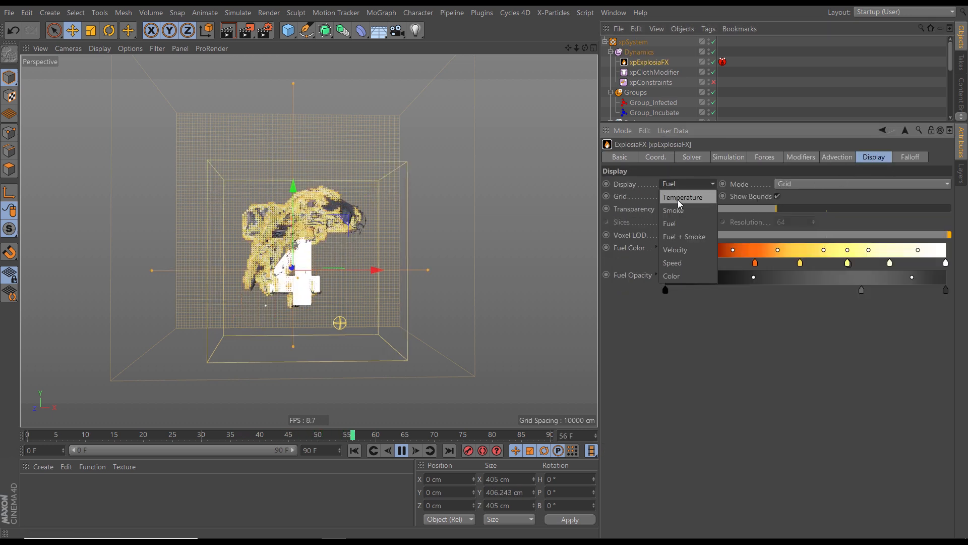
pyautogui.click(675, 235)
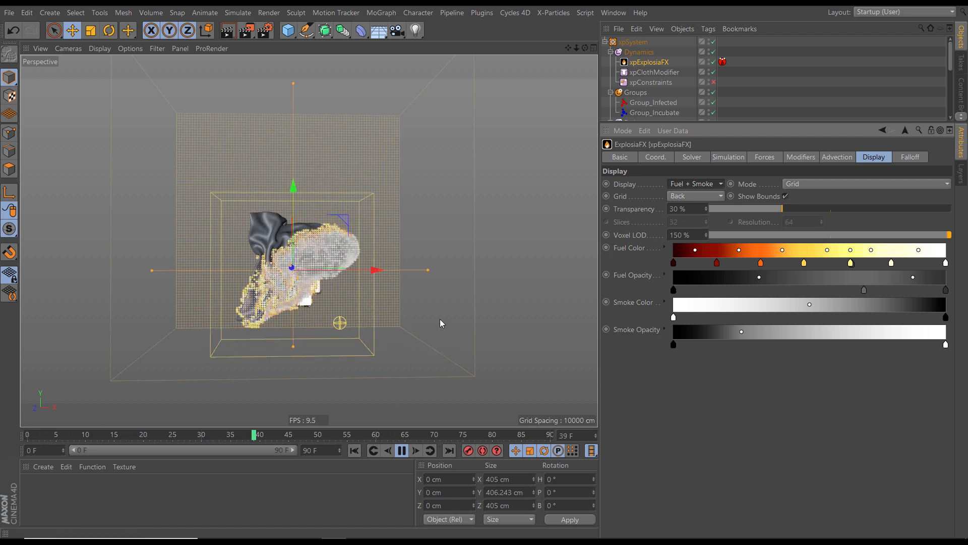
pyautogui.scroll(5, 291, 281)
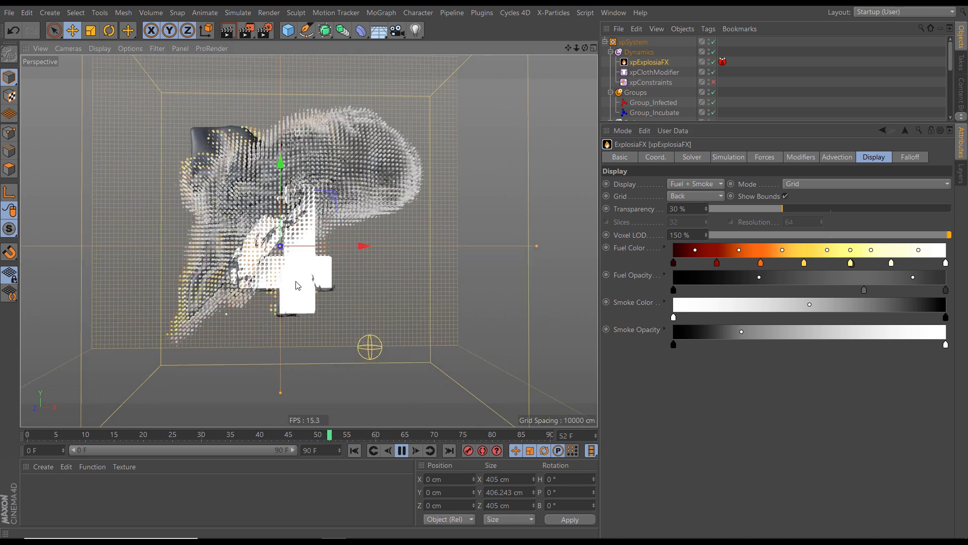
pyautogui.scroll(-5, 297, 291)
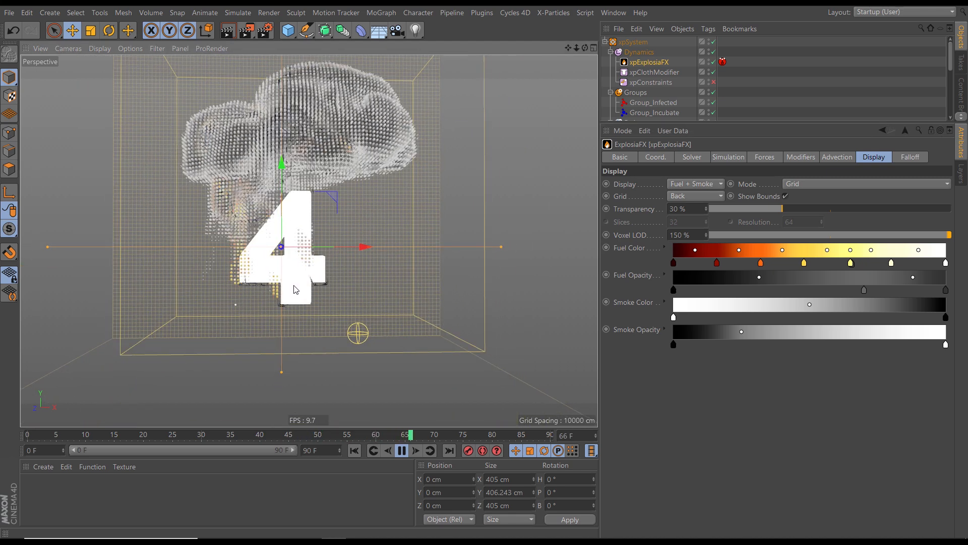
pyautogui.scroll(2, 310, 305)
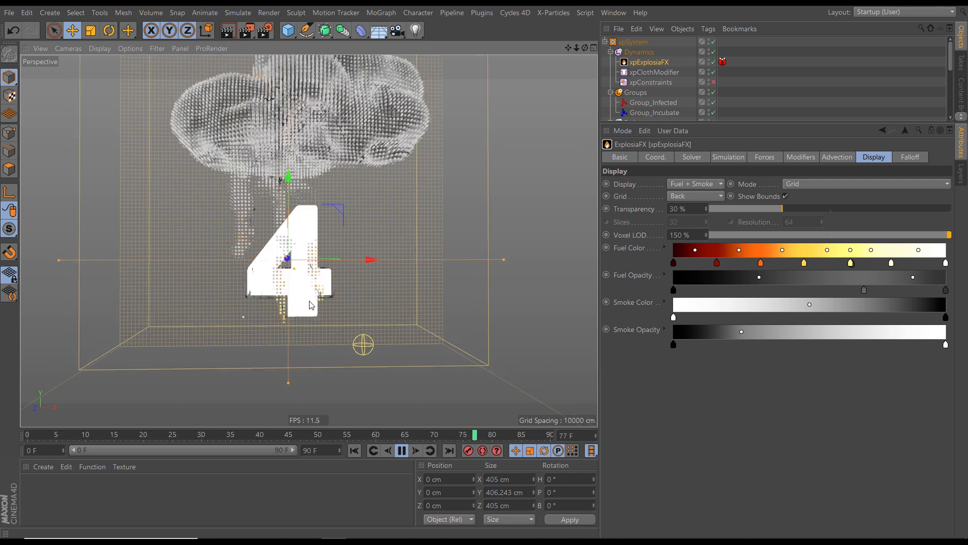
pyautogui.scroll(2, 310, 305)
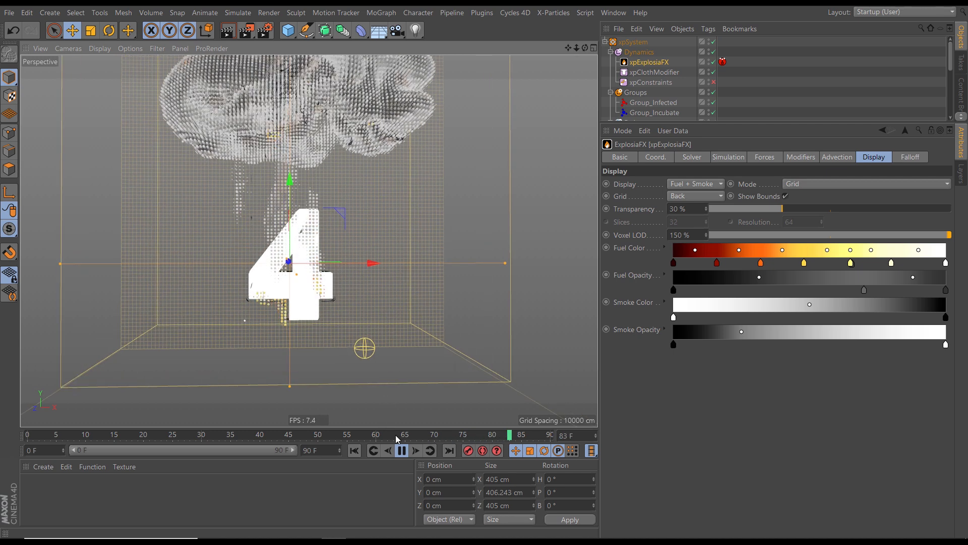
# Replay the cached simulation from frame 0 and stop it at frame 55 to examine the fire and smoke.
pyautogui.click(401, 450)
pyautogui.click(354, 451)
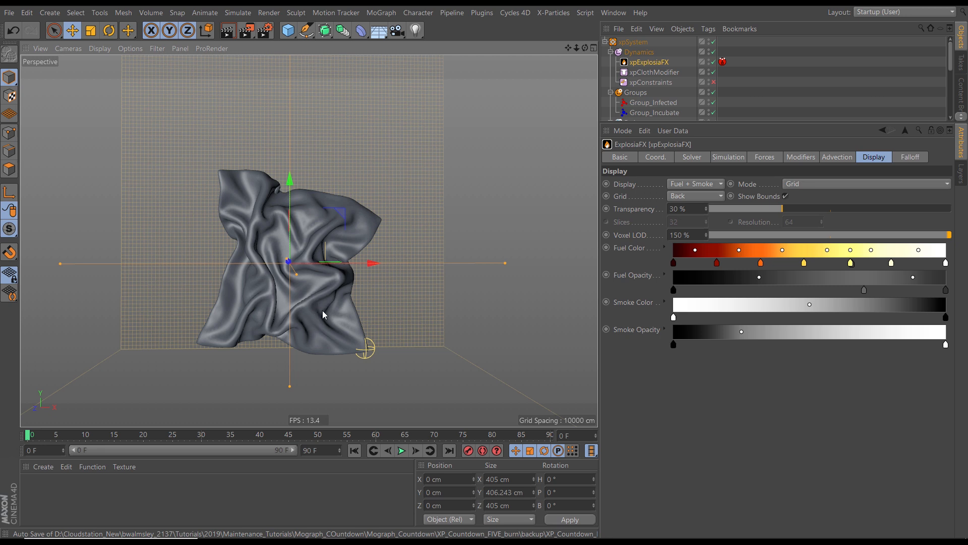
pyautogui.click(402, 451)
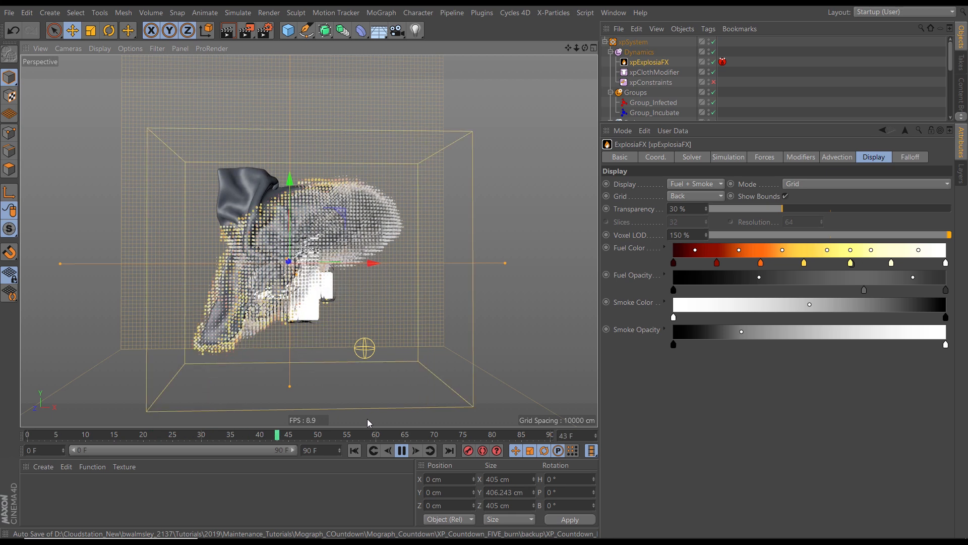
pyautogui.click(402, 451)
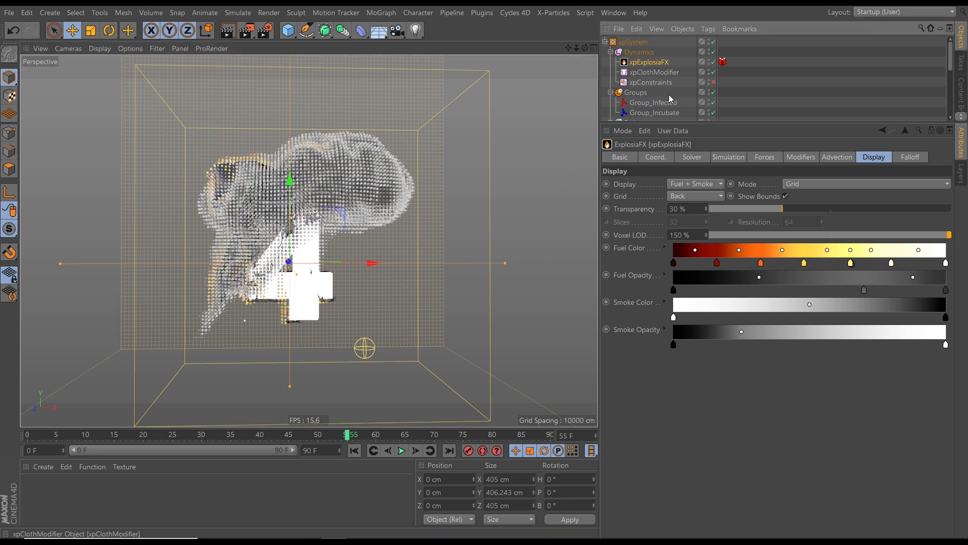
# Go to frame 45 and set the Voxel Size of xpExplosiaFX to 2 cm in its solver settings.
pyautogui.click(694, 158)
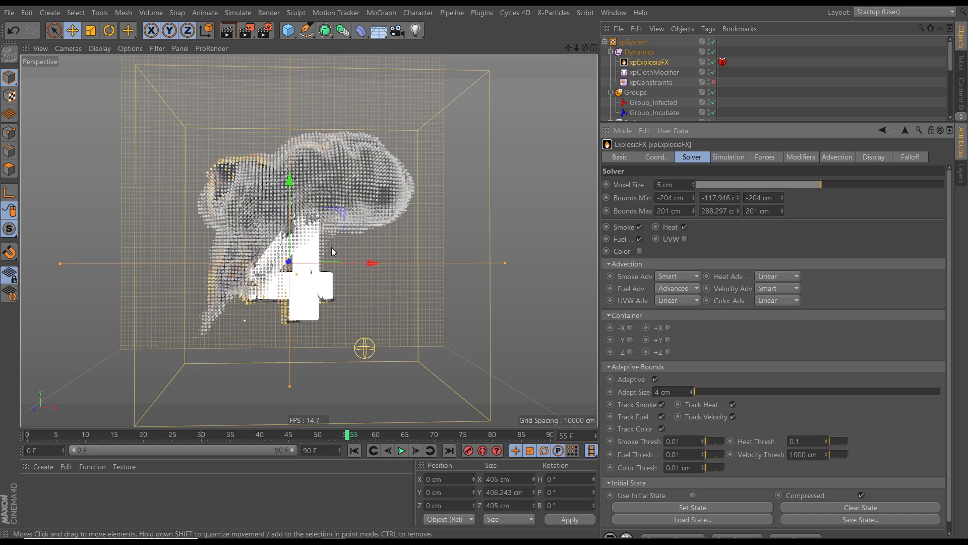
pyautogui.moveTo(340, 440); pyautogui.dragTo(289, 437)
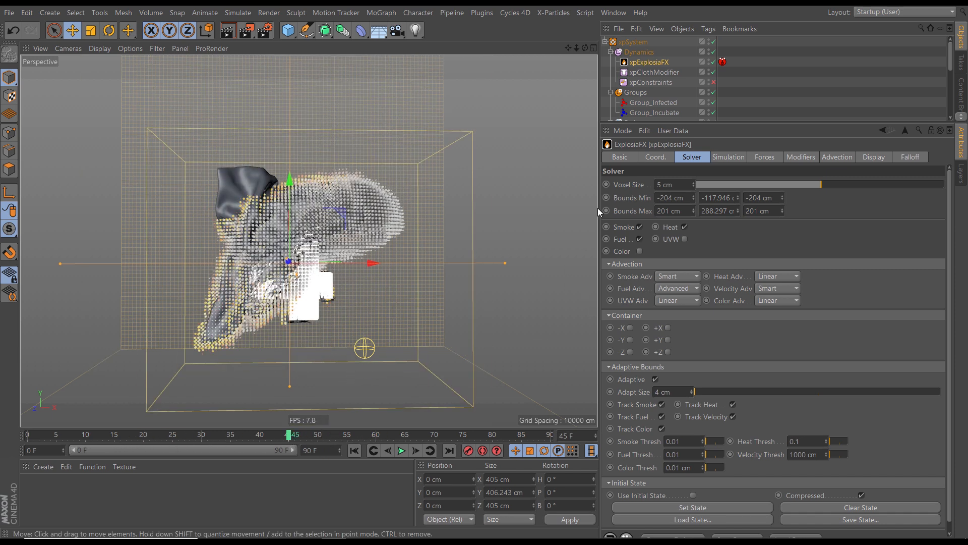
pyautogui.click(676, 185)
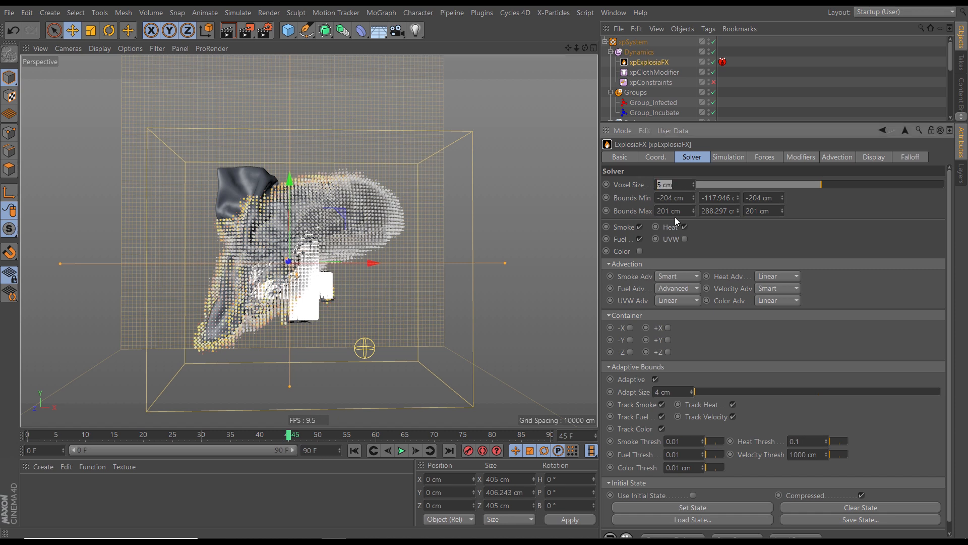
pyautogui.write('2')
pyautogui.press('Return')
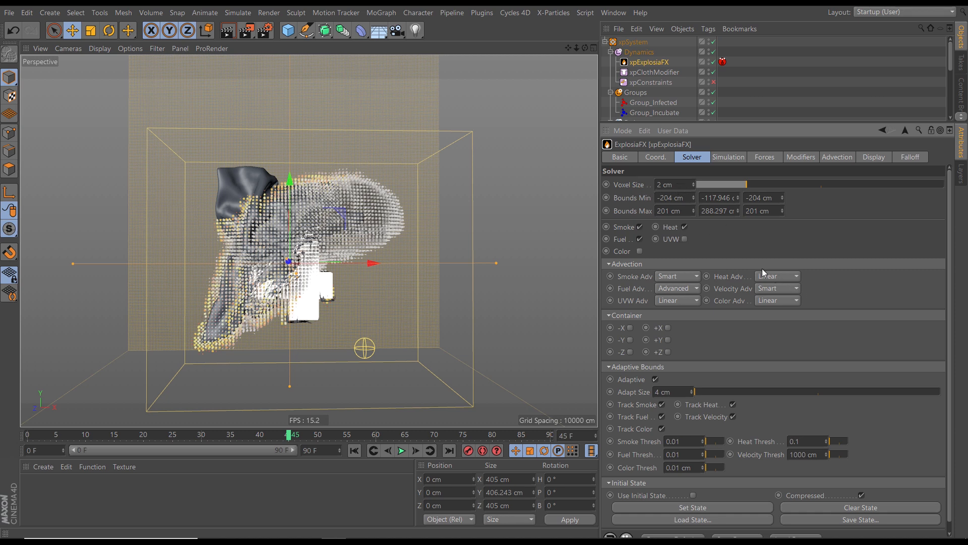
# Set the Vorticity of xpExplosiaFX to 0 % in its simulation settings.
pyautogui.click(726, 157)
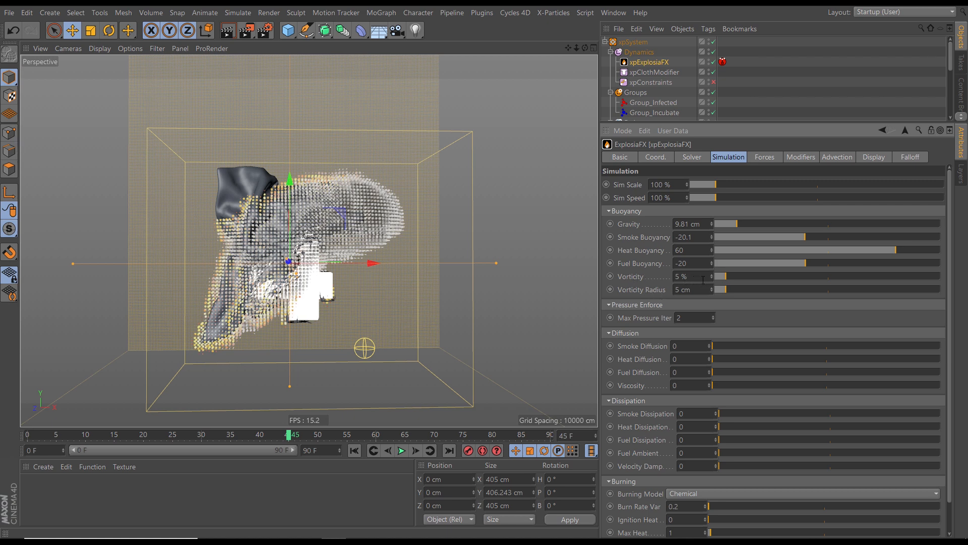
pyautogui.moveTo(726, 274); pyautogui.dragTo(713, 281)
pyautogui.click(695, 157)
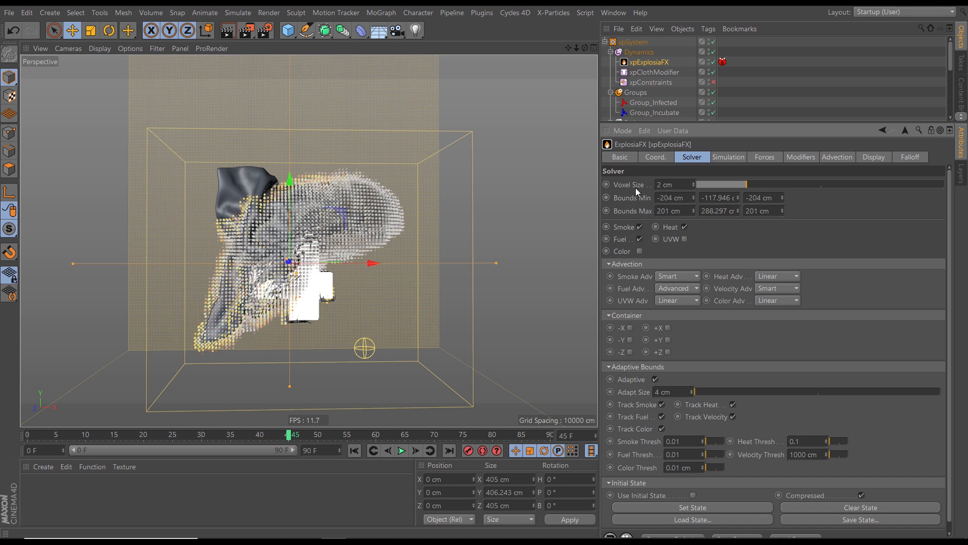
pyautogui.click(724, 159)
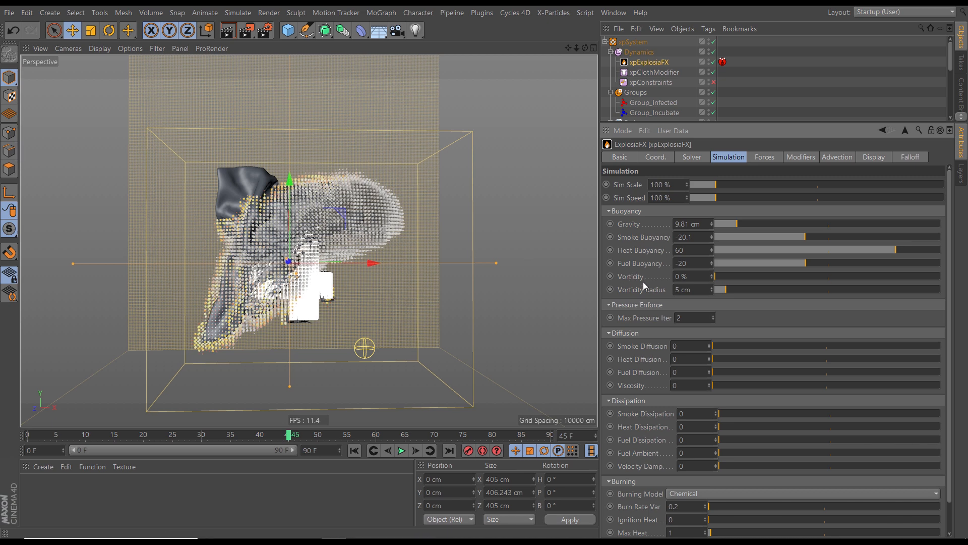
pyautogui.click(689, 159)
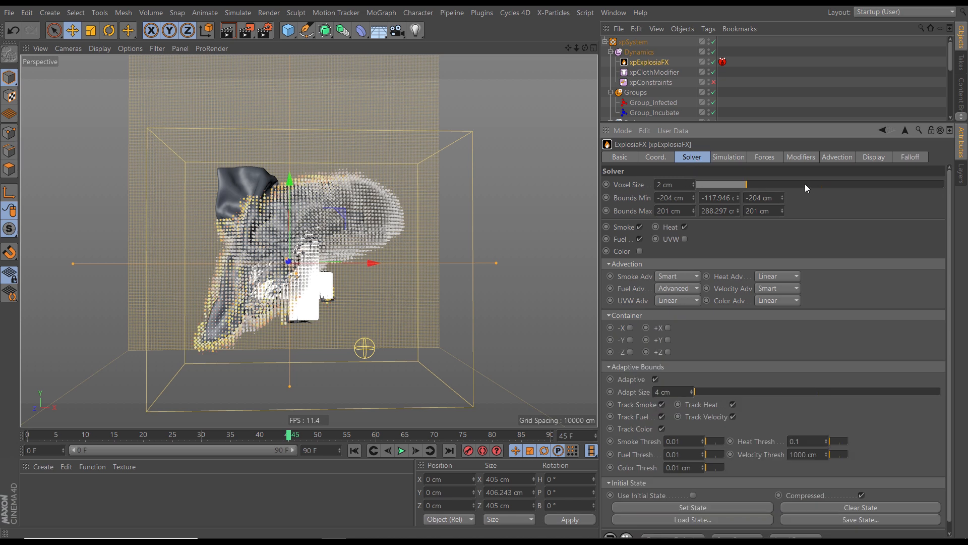
pyautogui.click(739, 158)
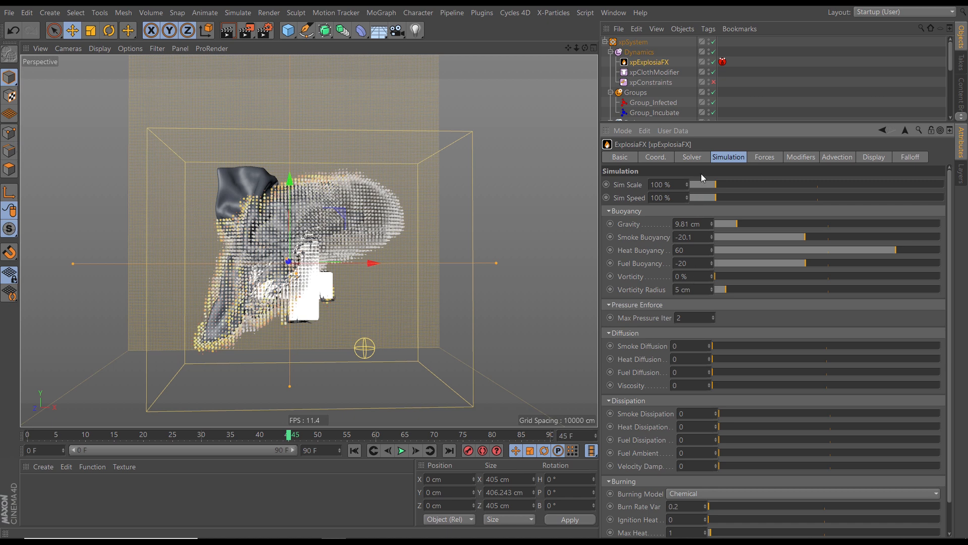
pyautogui.click(702, 156)
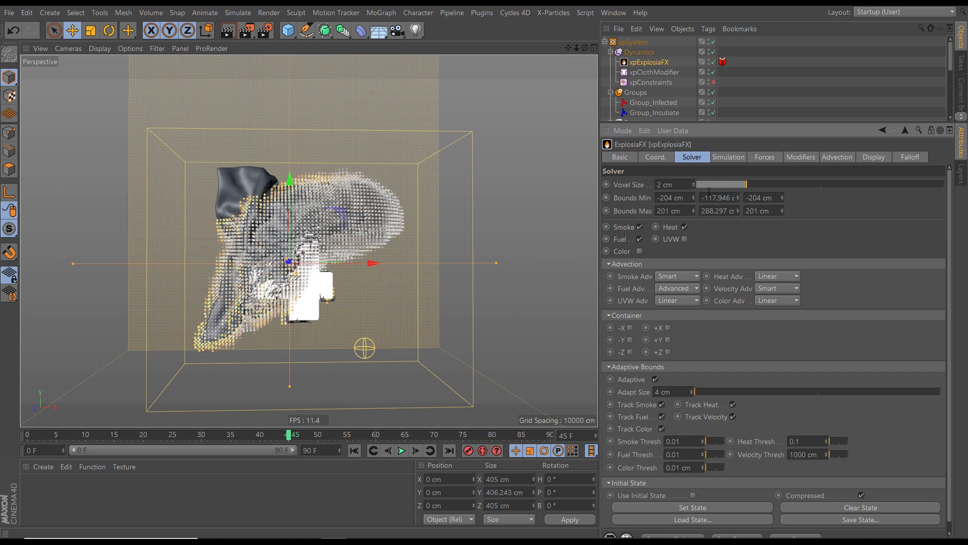
pyautogui.click(727, 158)
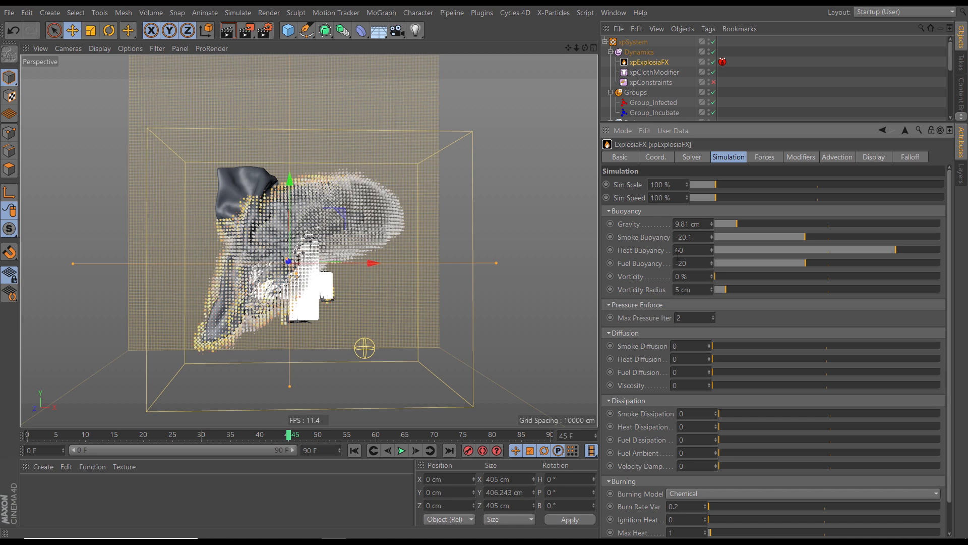
pyautogui.click(692, 157)
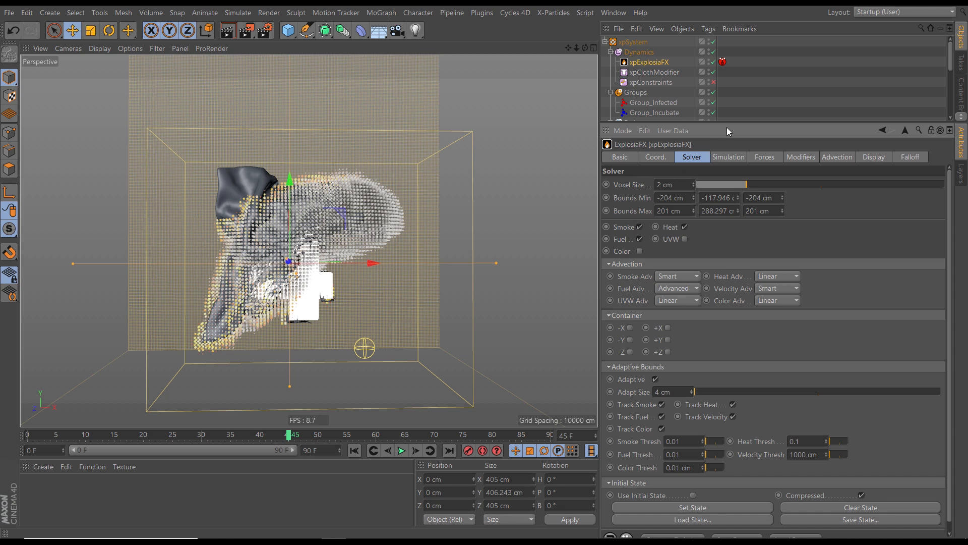
# Rebuild the cache on the xpCache object, overwriting the existing cache.
pyautogui.moveTo(727, 123); pyautogui.dragTo(727, 252)
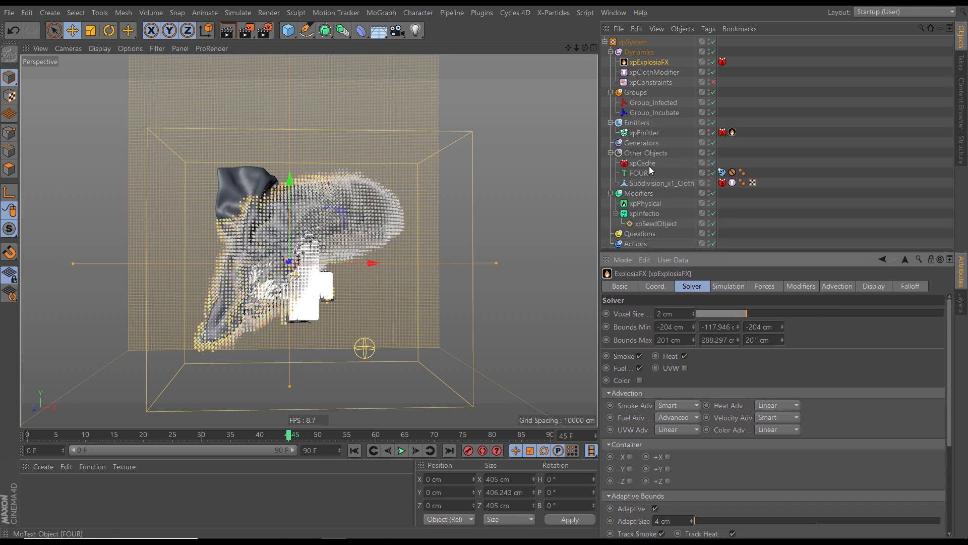
pyautogui.click(648, 165)
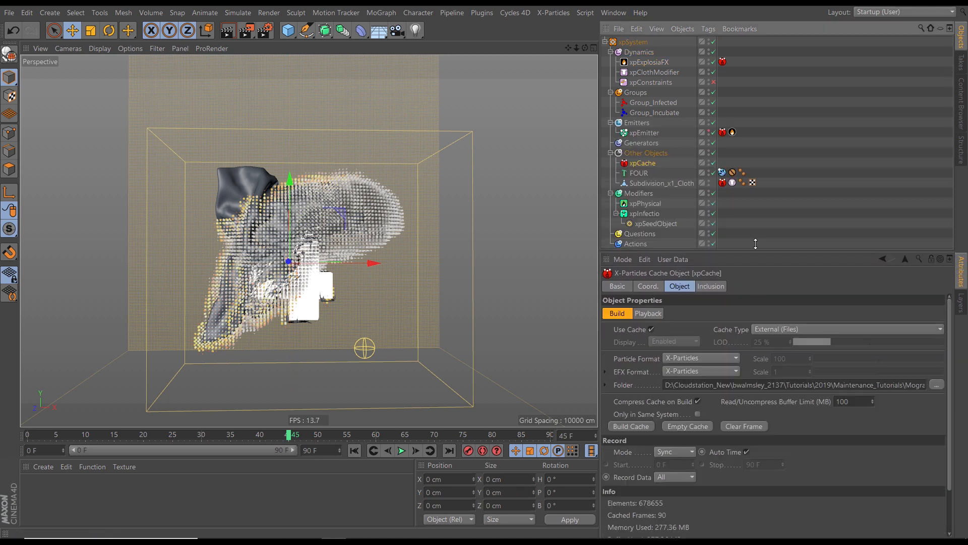
pyautogui.moveTo(755, 247); pyautogui.dragTo(755, 132)
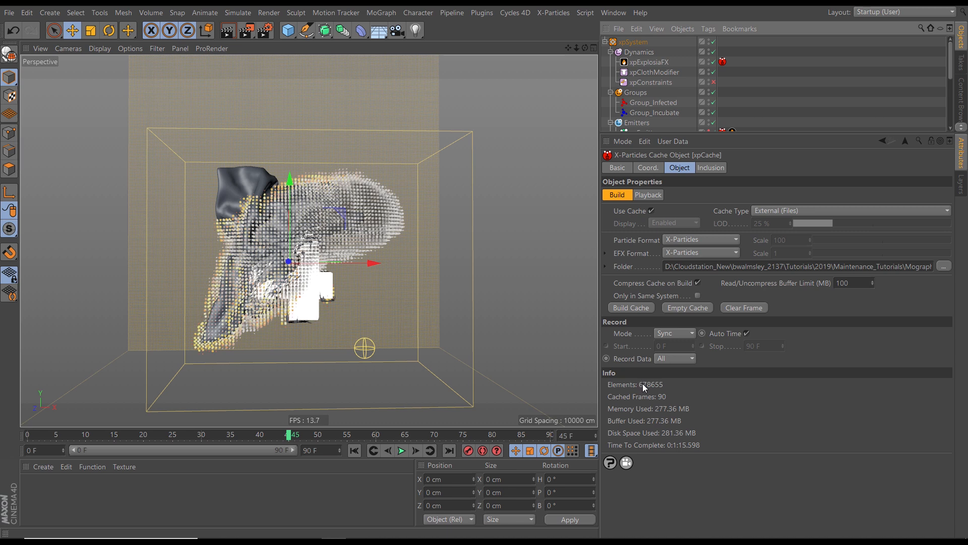
pyautogui.click(635, 307)
pyautogui.click(543, 345)
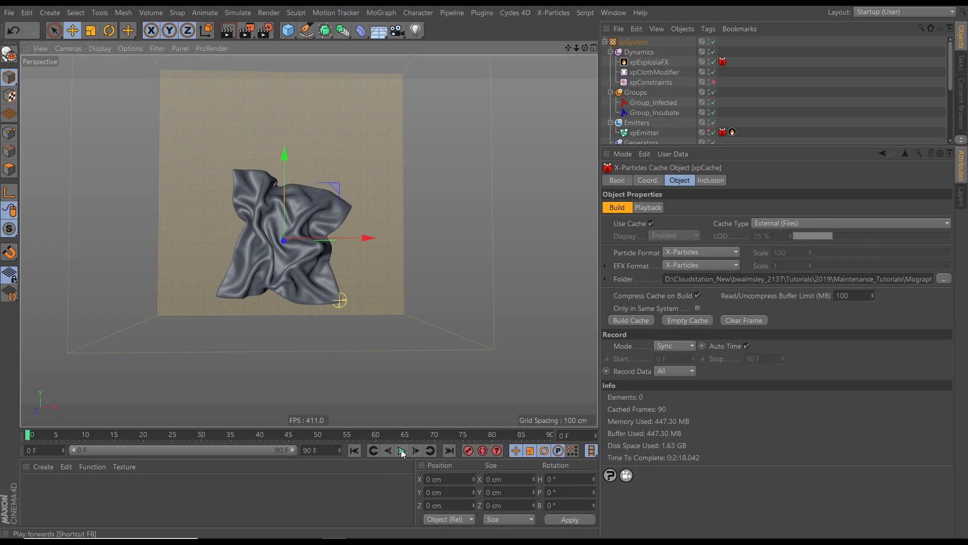
# Play the rebuilt cache up to frame 29 and set the Voxel LOD of xpExplosiaFX to 50 %.
pyautogui.click(401, 449)
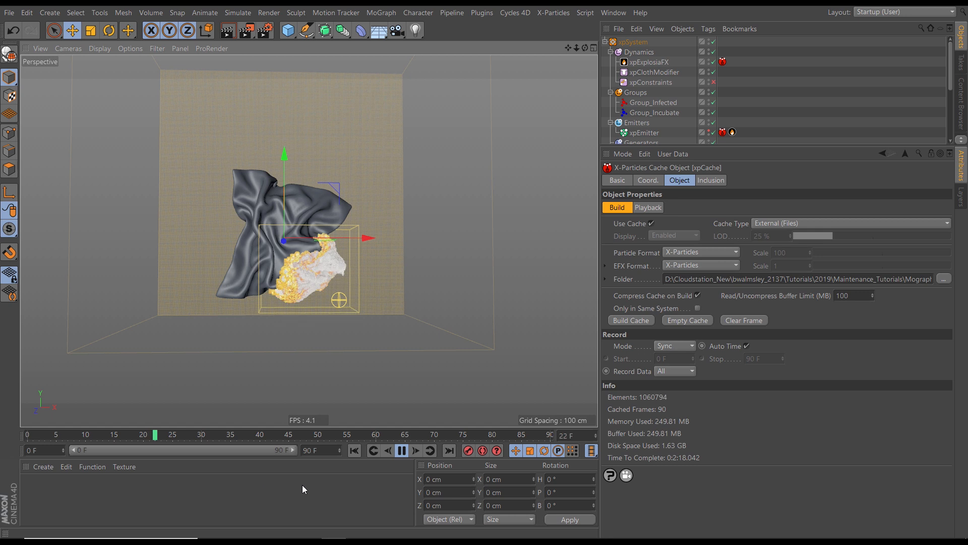
pyautogui.click(401, 450)
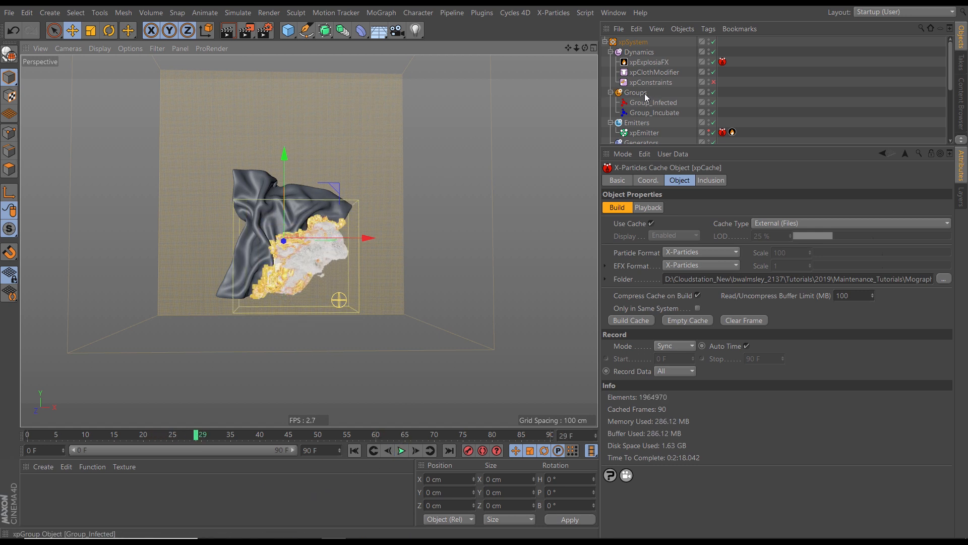
pyautogui.click(643, 63)
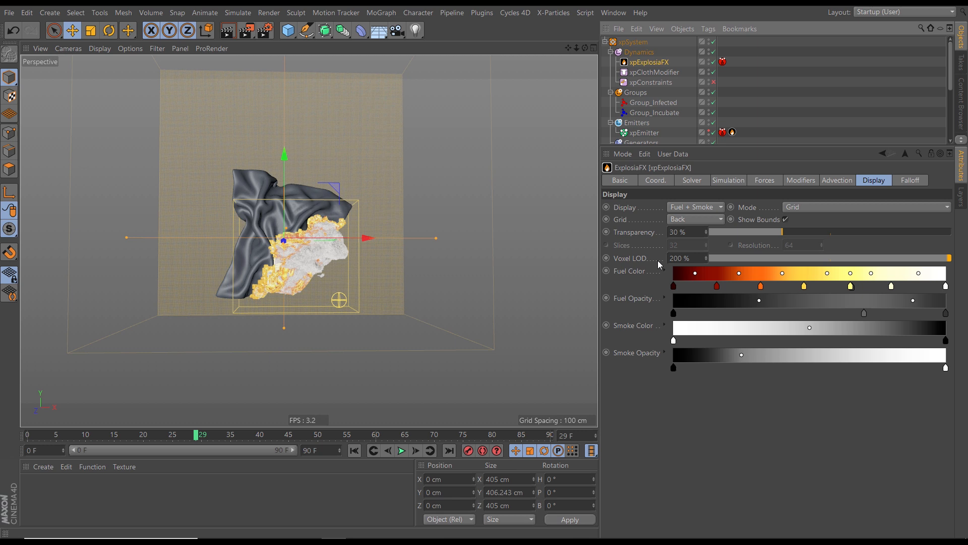
pyautogui.moveTo(692, 258); pyautogui.dragTo(670, 266)
pyautogui.write('50')
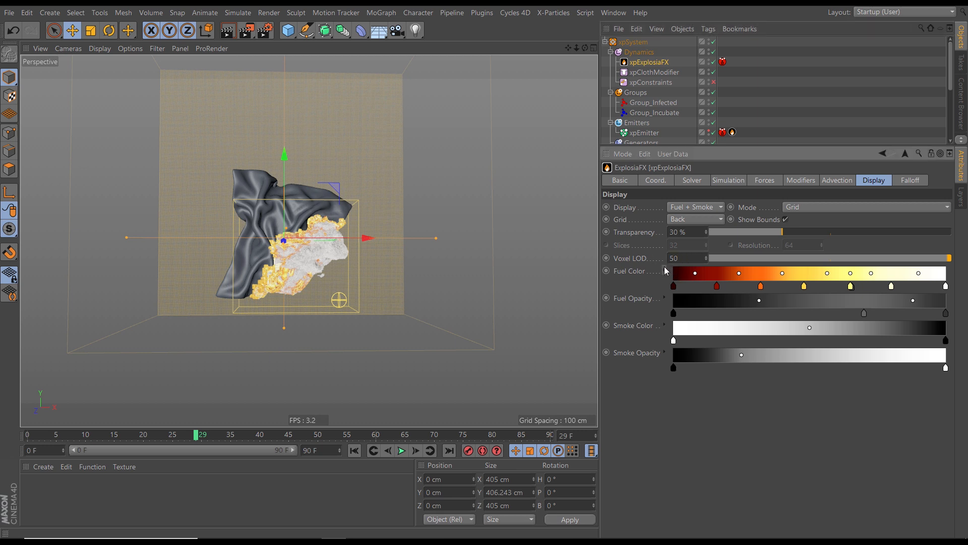
pyautogui.press('Return')
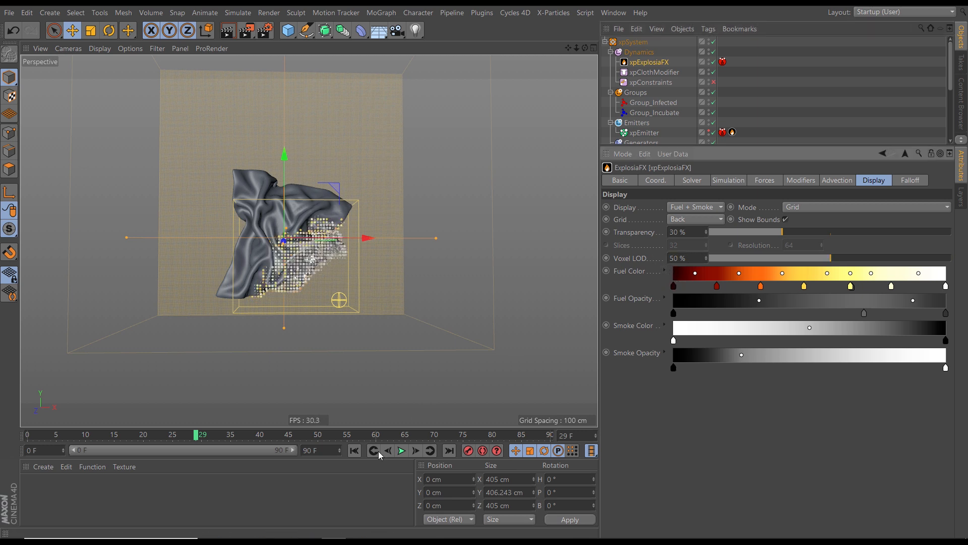
# Replay the cache from frame 0 to frame 60 and examine the smoke around the 4 up close.
pyautogui.click(354, 450)
pyautogui.click(402, 450)
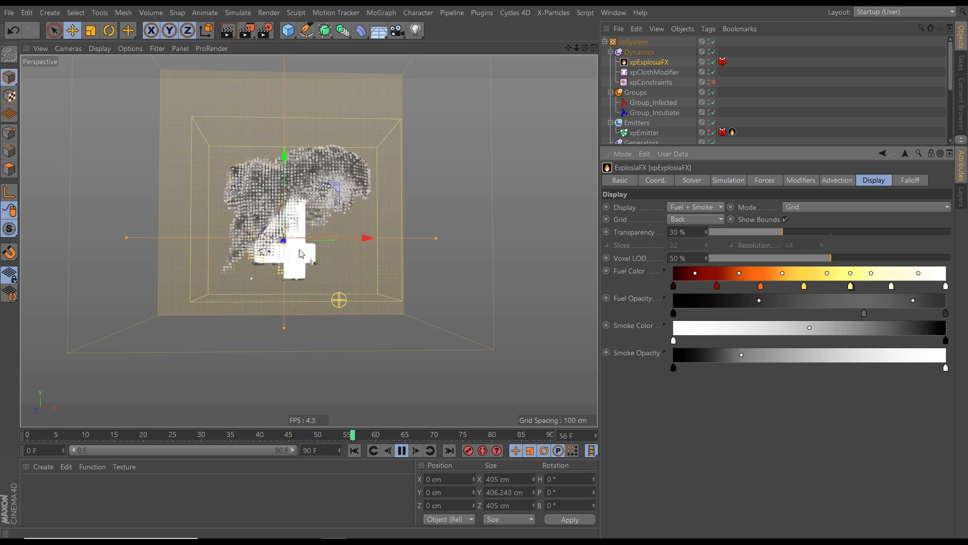
pyautogui.click(402, 449)
pyautogui.scroll(5, 313, 273)
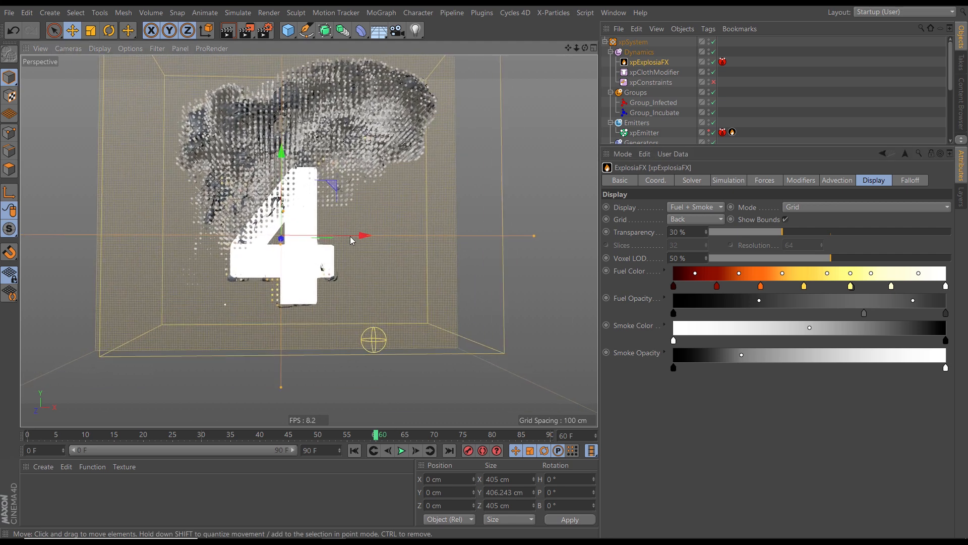
pyautogui.scroll(1, 312, 272)
pyautogui.scroll(2, 311, 272)
pyautogui.scroll(2, 310, 270)
pyautogui.scroll(-2, 308, 270)
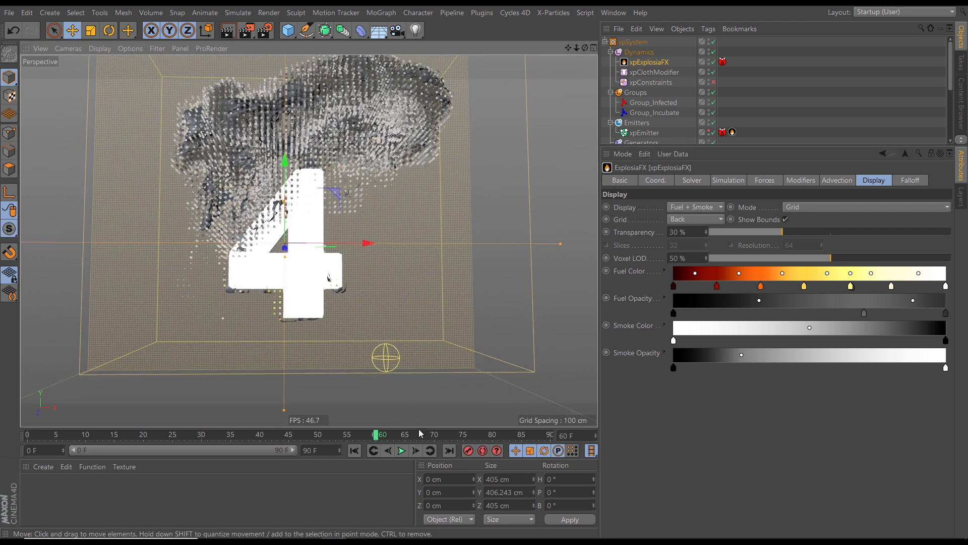
# Continue playing the cached burn from frame 60 in the closer view, and return to frame 0.
pyautogui.click(402, 450)
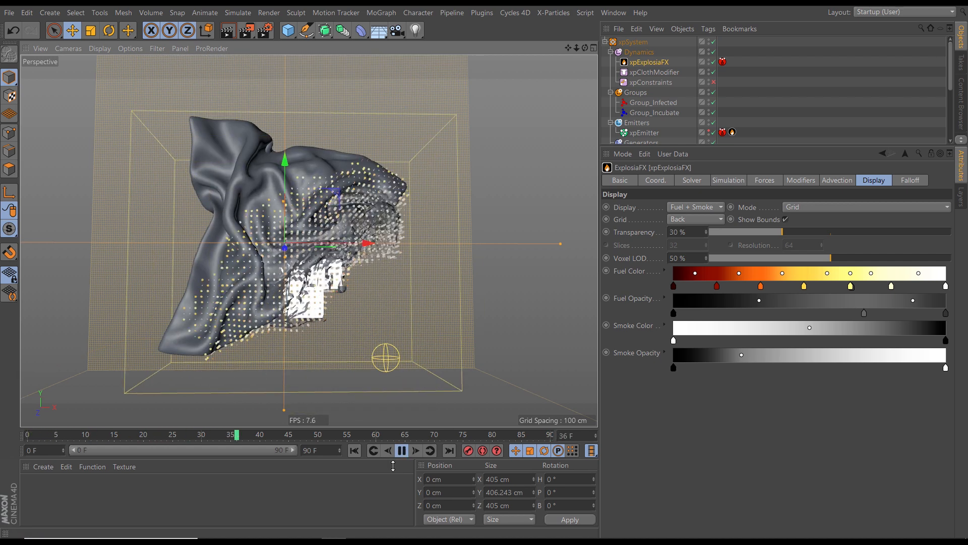
pyautogui.click(403, 453)
pyautogui.click(354, 451)
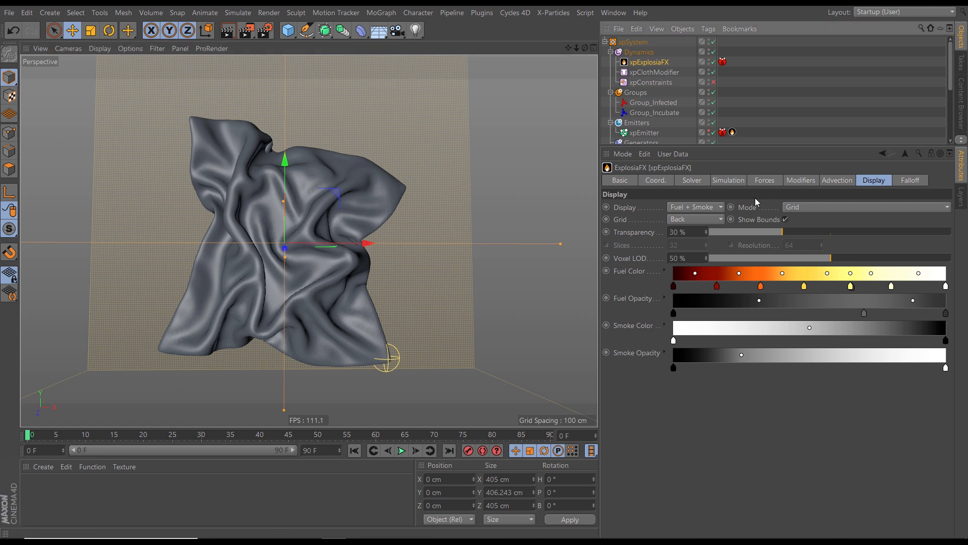
# Set the buoyancy Gravity of xpExplosiaFX to 12 cm in its simulation settings.
pyautogui.click(728, 181)
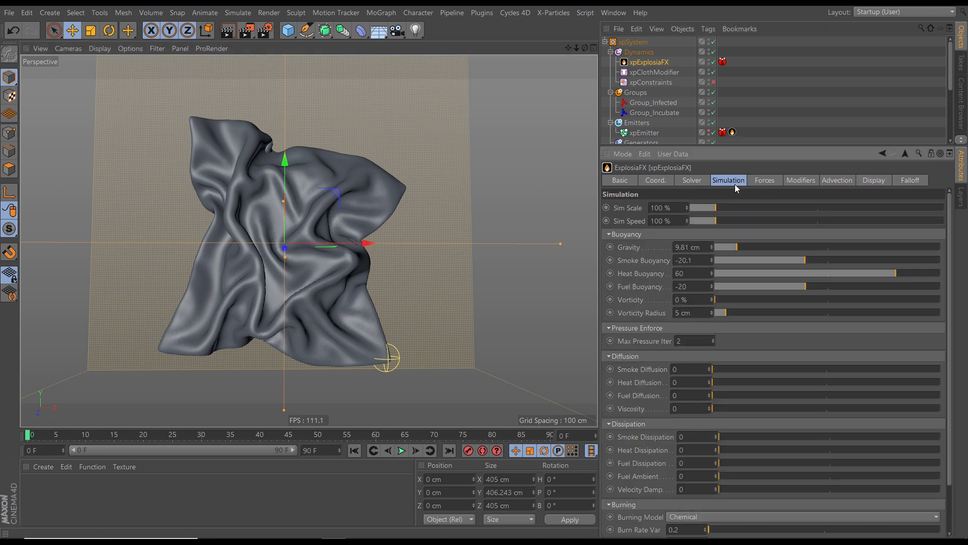
pyautogui.click(701, 247)
pyautogui.write('12')
pyautogui.press('Return')
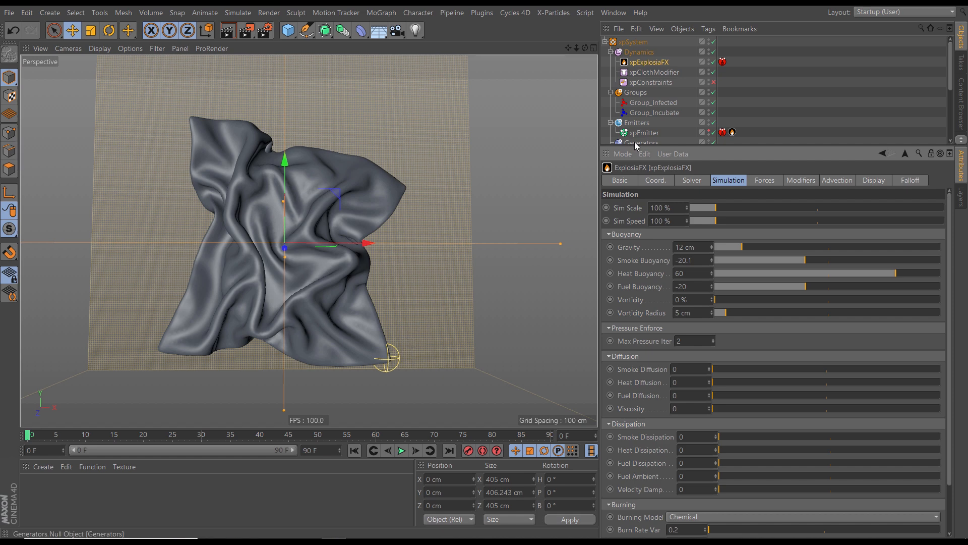
# Build the xpCache cache again with the new gravity, overwriting the existing cache.
pyautogui.moveTo(648, 147); pyautogui.dragTo(648, 233)
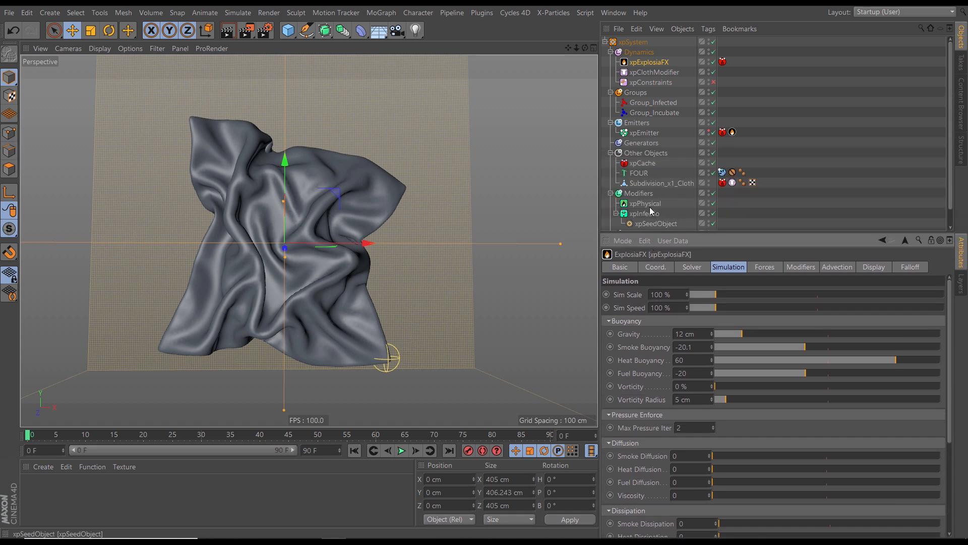
pyautogui.click(642, 163)
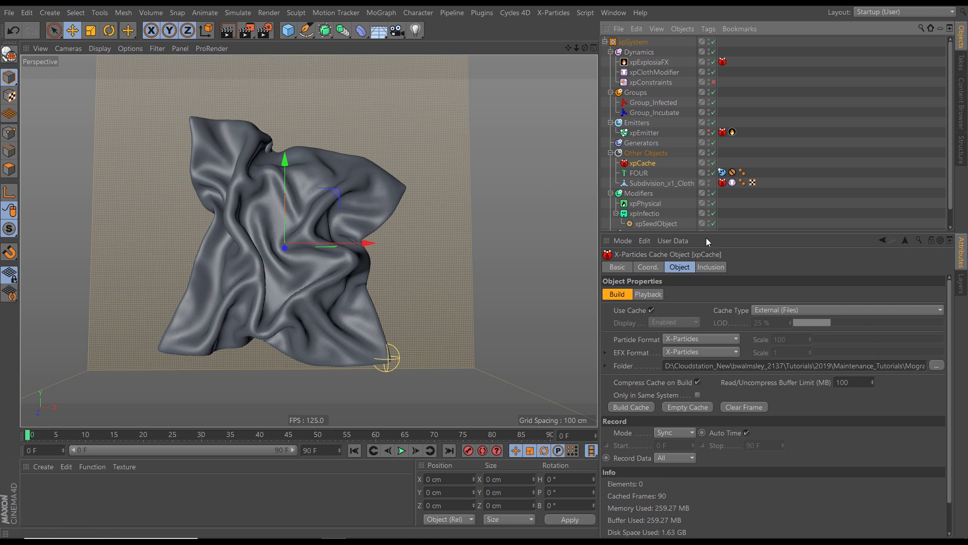
pyautogui.click(643, 407)
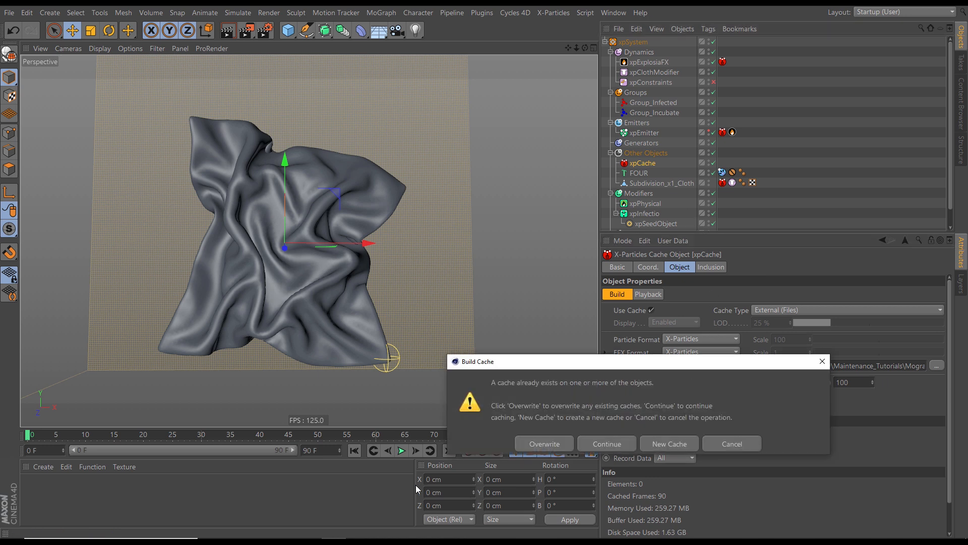
pyautogui.click(536, 443)
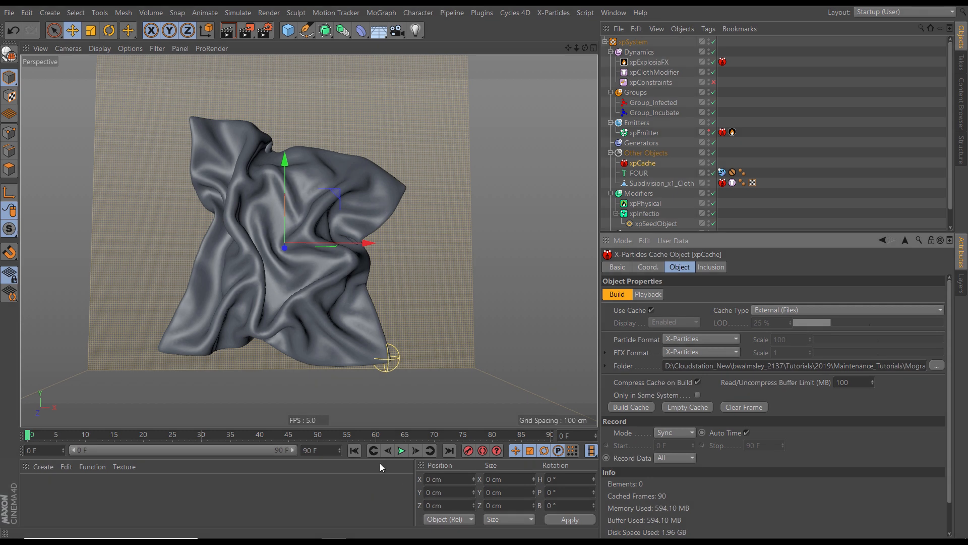
# Play the rebuilt cache and disable xpEmitter while it runs.
pyautogui.click(401, 450)
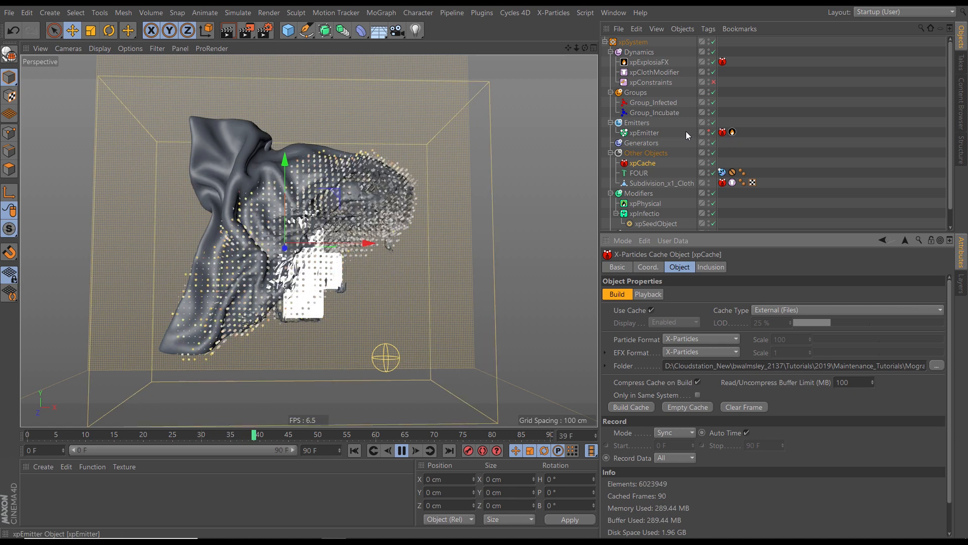
pyautogui.click(713, 133)
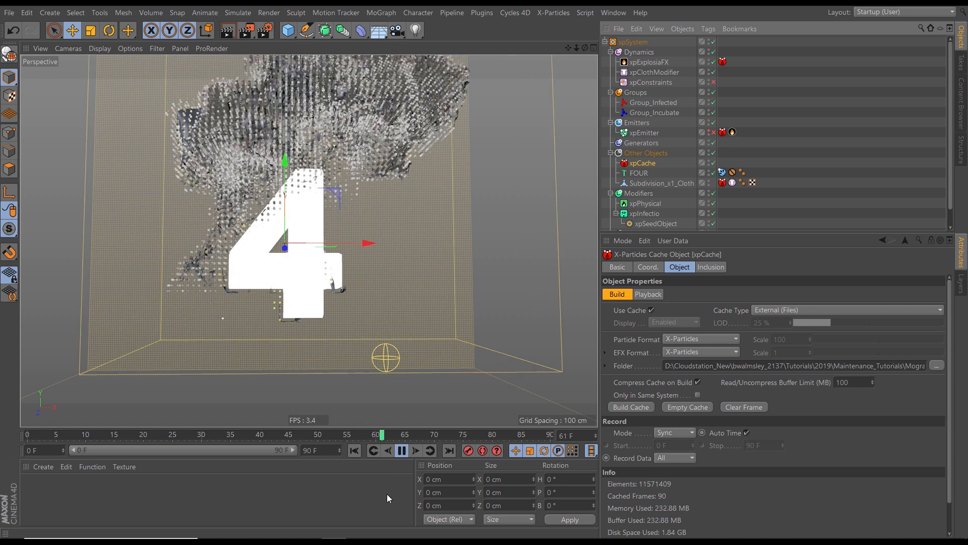
# Set the Display option of xpExplosiaFX to Fuel and stop the playback.
pyautogui.click(649, 62)
pyautogui.click(873, 267)
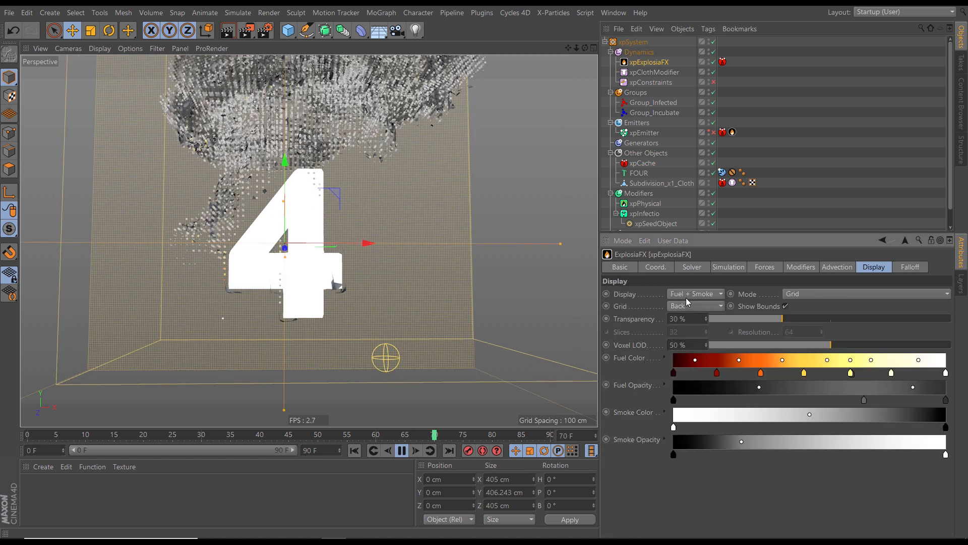
pyautogui.click(691, 294)
pyautogui.click(691, 334)
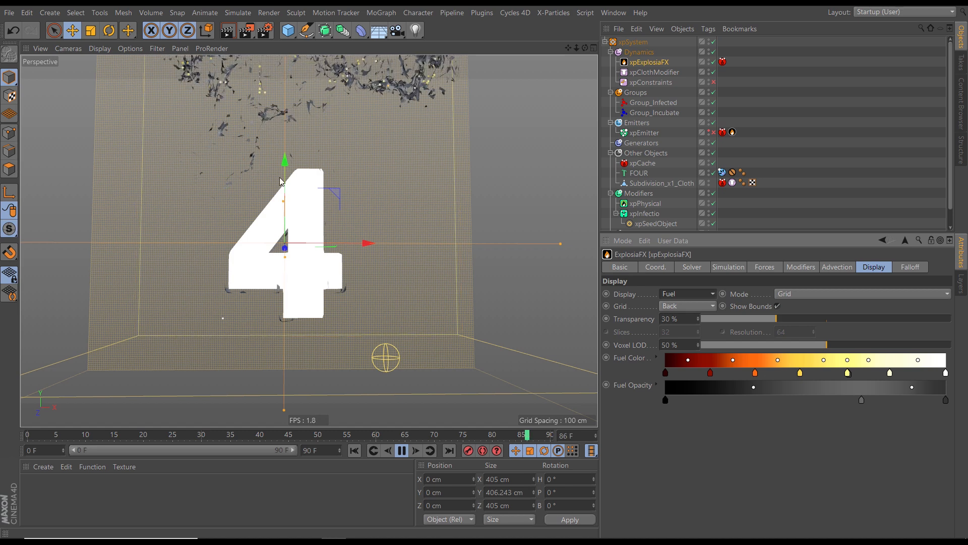
pyautogui.click(402, 450)
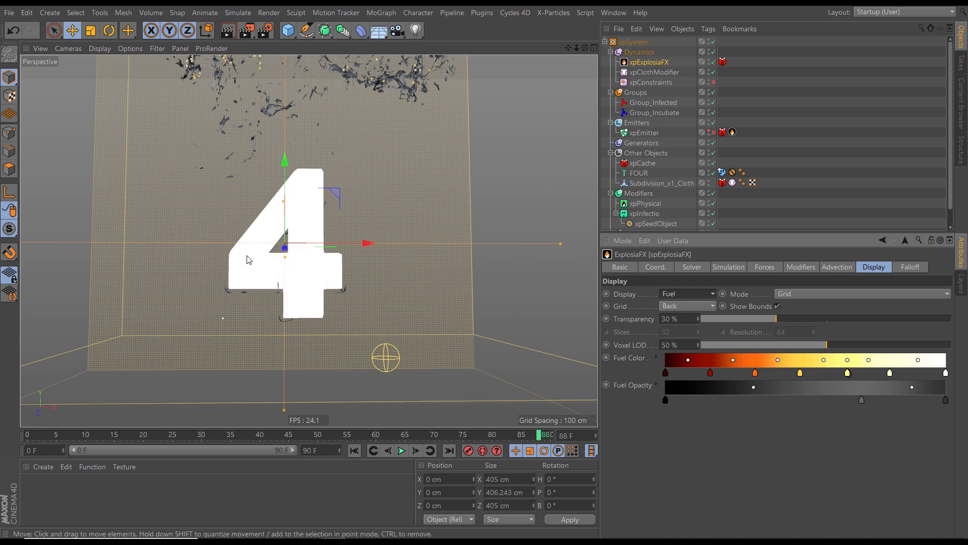
# Step back and scrub through the cached burn to frame 52, examining the fuel and the cloth fragments around the 4.
pyautogui.press(',')
pyautogui.press(',')
pyautogui.press(',')
pyautogui.press(',')
pyautogui.press(',')
pyautogui.press(',')
pyautogui.press(',')
pyautogui.press(',')
pyautogui.press(',')
pyautogui.press(',')
pyautogui.press(',')
pyautogui.press(',')
pyautogui.press(',')
pyautogui.press(',')
pyautogui.press(',')
pyautogui.press(',')
pyautogui.moveTo(473, 441); pyautogui.dragTo(487, 440)
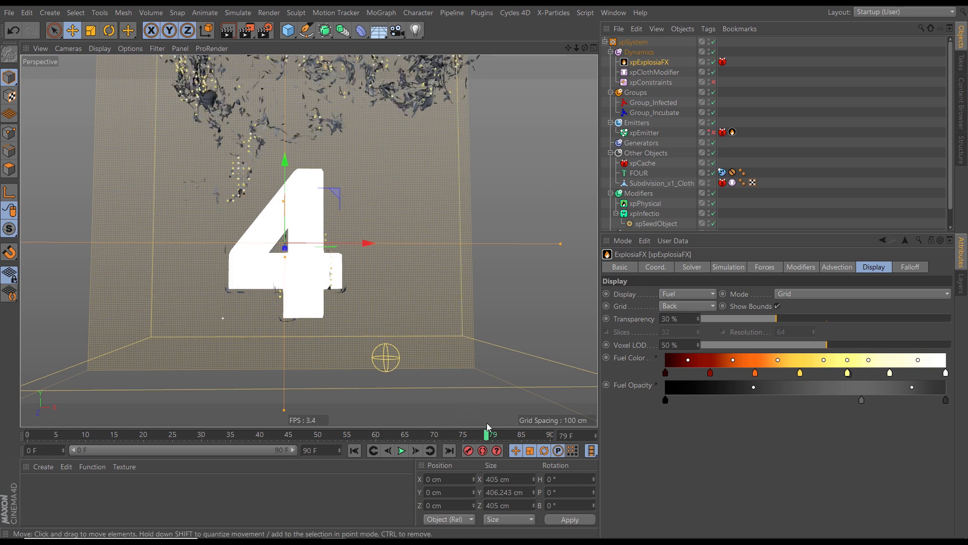
pyautogui.moveTo(510, 438); pyautogui.dragTo(560, 442)
pyautogui.moveTo(403, 441); pyautogui.dragTo(330, 442)
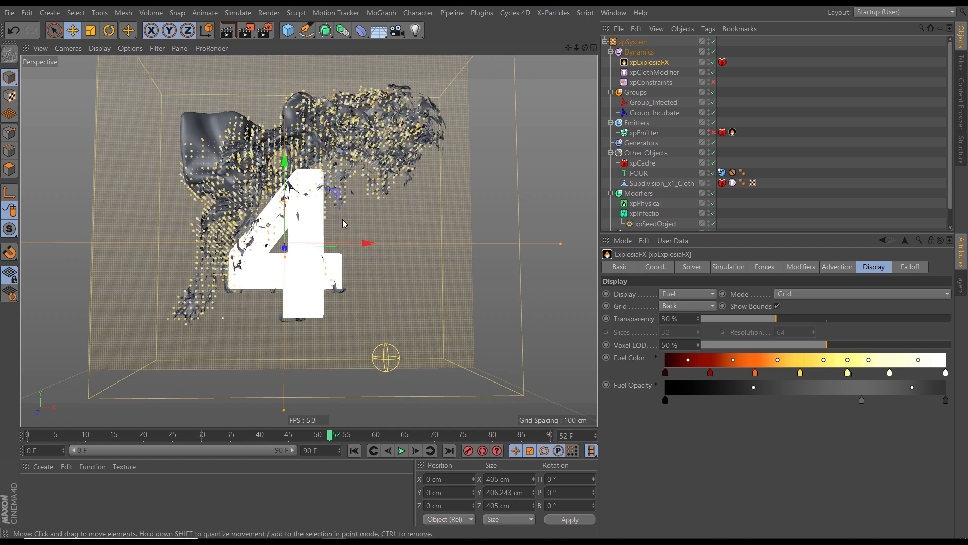
# Disable xpExplosiaFX and play the cached cloth on its own from frame 0, scrubbing back to frame 21.
pyautogui.scroll(-6, 356, 228)
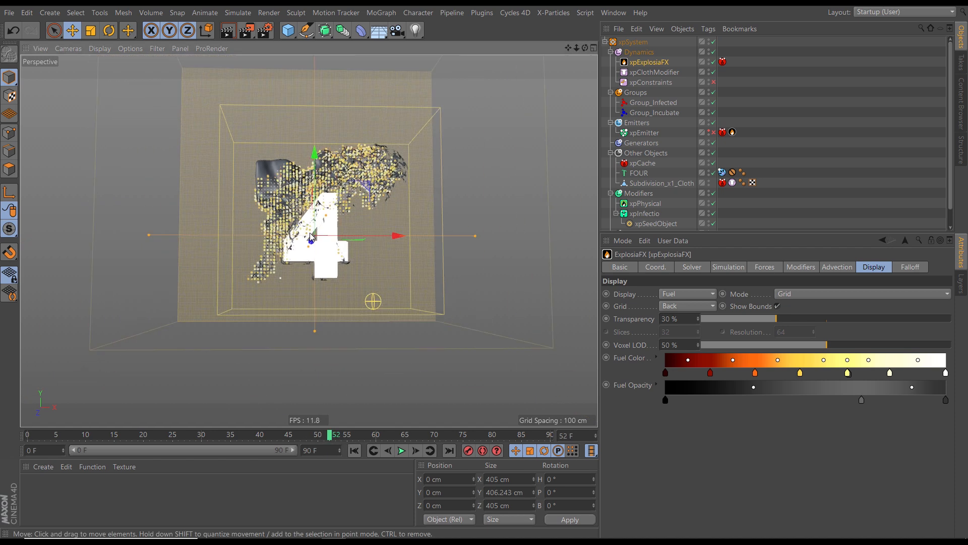
pyautogui.click(713, 61)
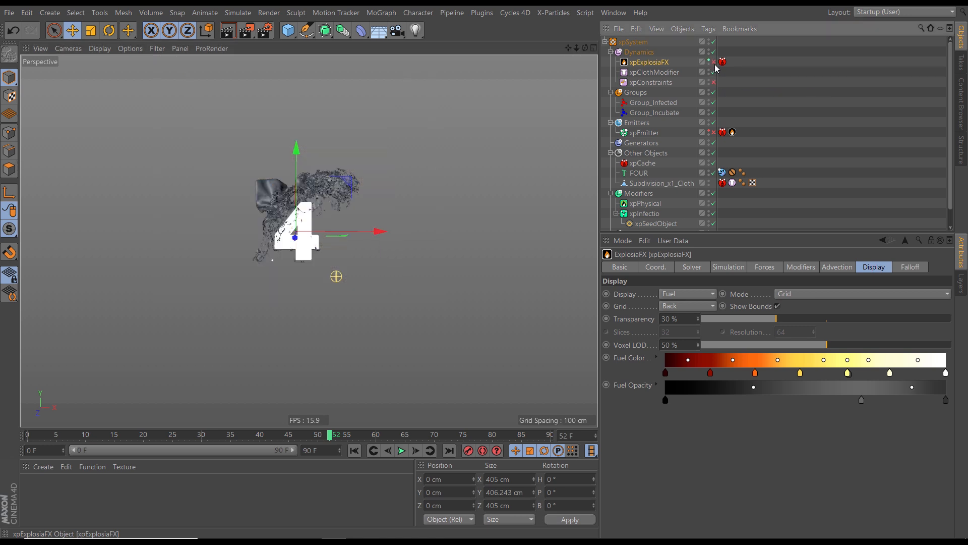
pyautogui.click(355, 450)
pyautogui.scroll(3, 338, 357)
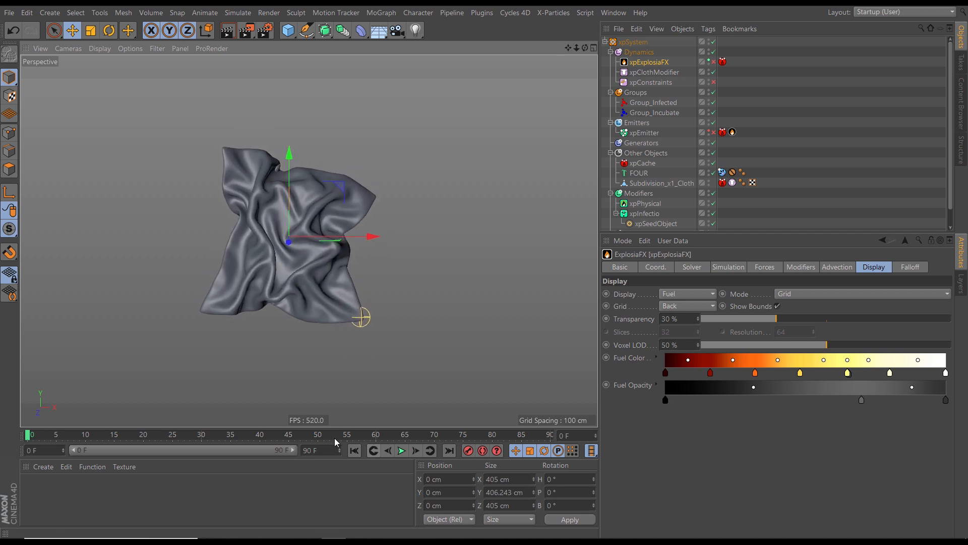
pyautogui.press('F8')
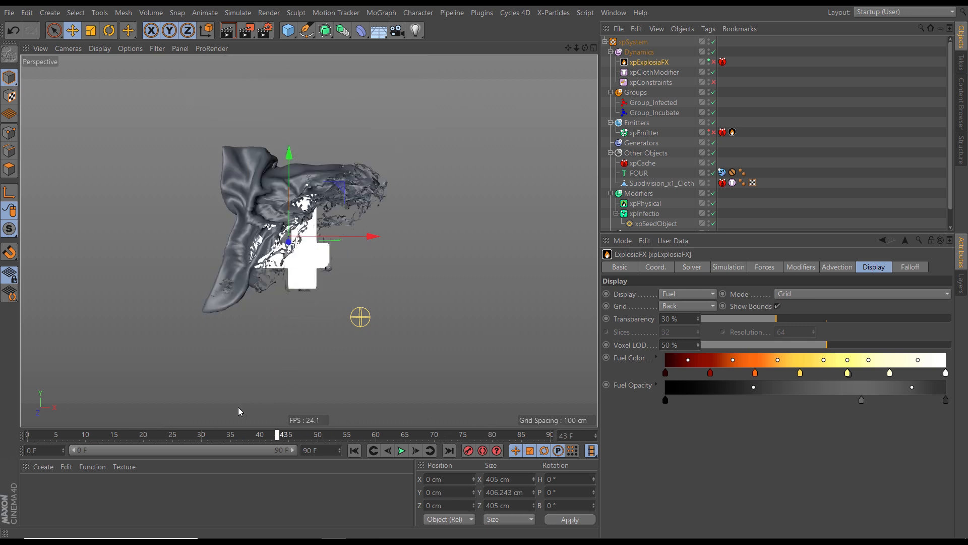
pyautogui.moveTo(113, 434); pyautogui.dragTo(149, 434)
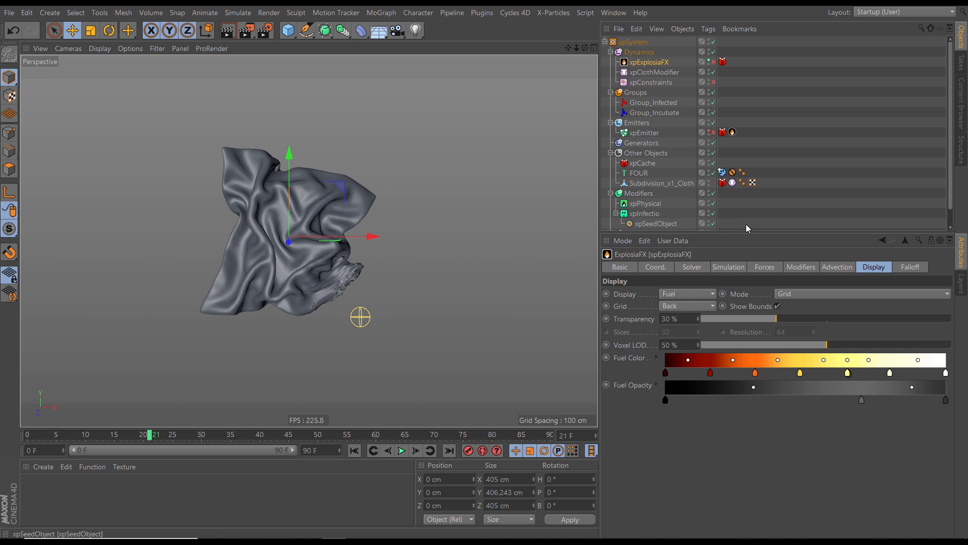
# Collapse the Modifiers group and give the object list more height, with the timeline back at frame 0.
pyautogui.click(610, 194)
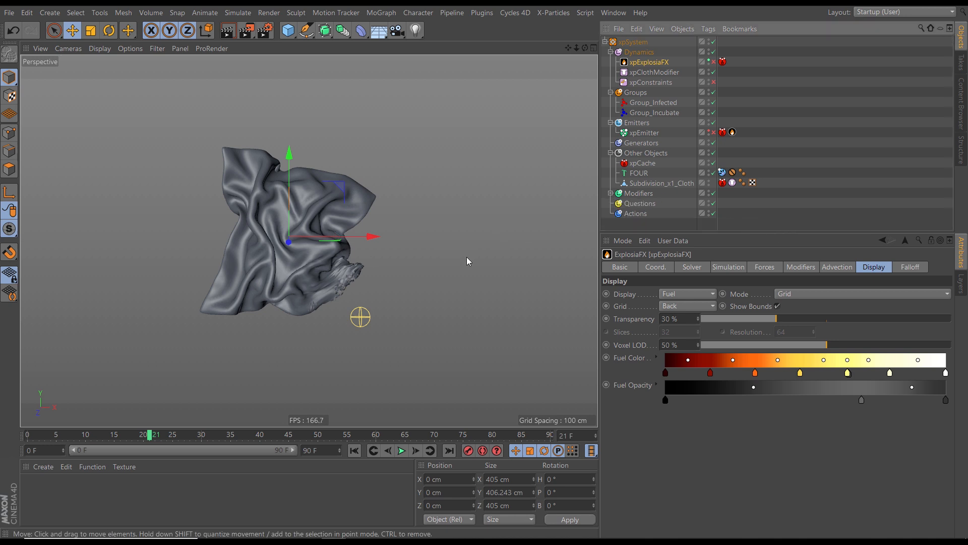
pyautogui.click(355, 450)
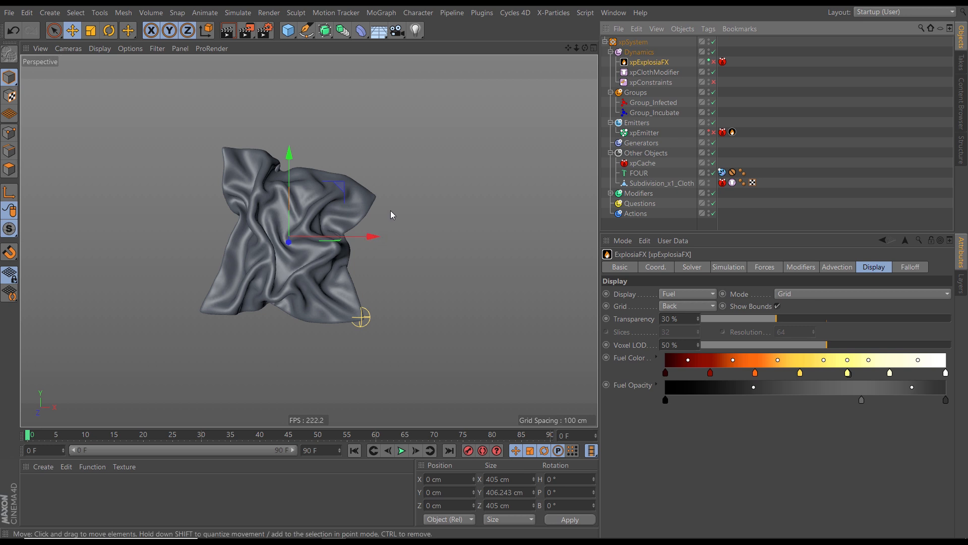
pyautogui.moveTo(725, 232); pyautogui.dragTo(729, 279)
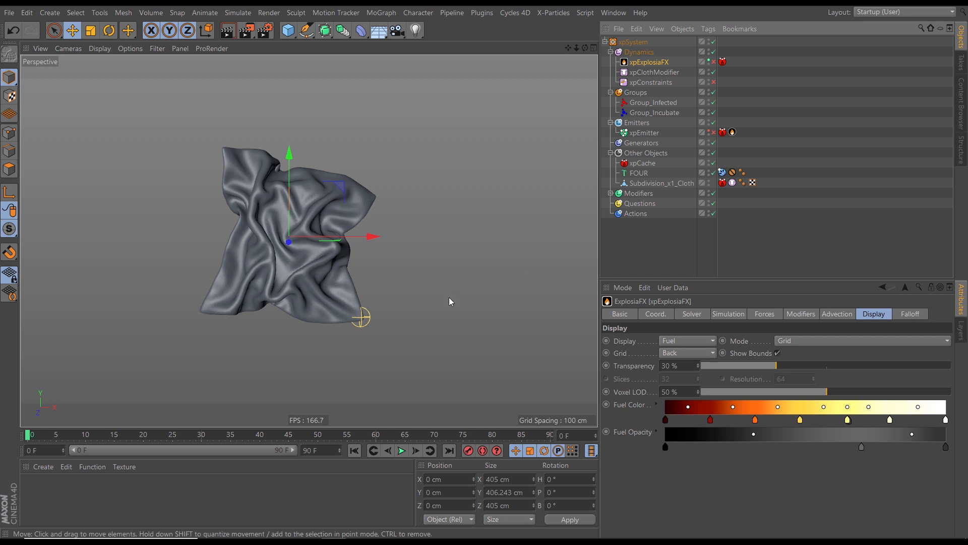
# Switch the viewport shading to Gouraud with lines and inspect the mesh of Subdivision_x1_Cloth.
pyautogui.press('n')
pyautogui.press('b')
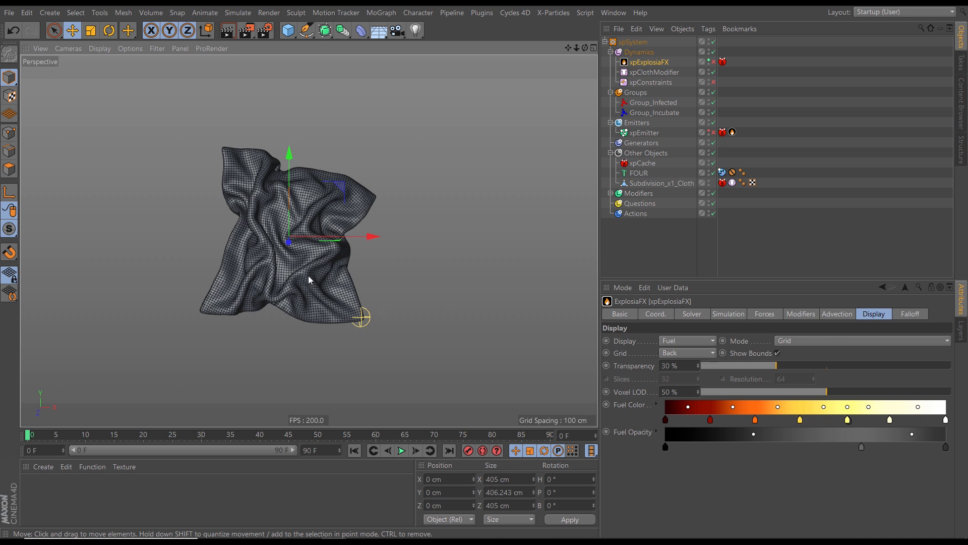
pyautogui.click(656, 184)
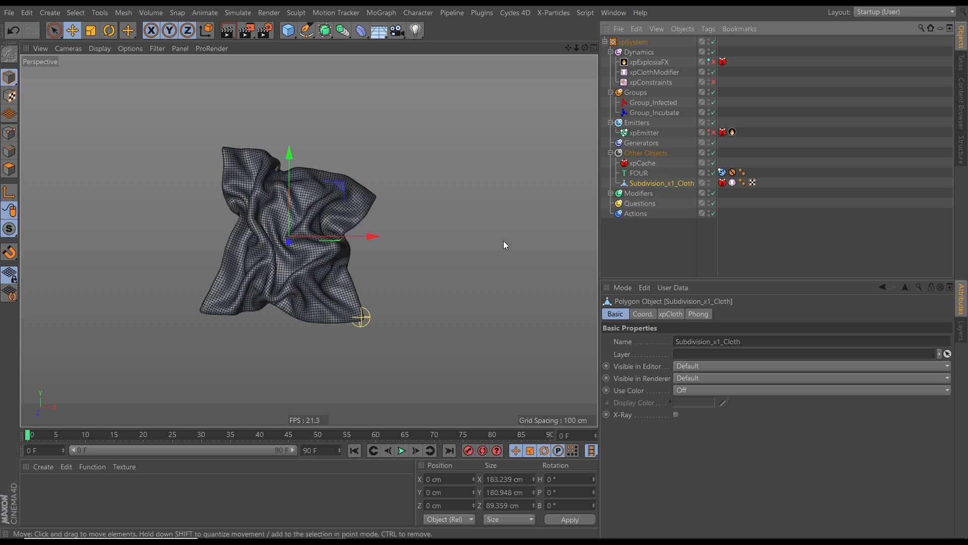
pyautogui.keyDown('alt'); pyautogui.moveTo(301, 256); pyautogui.dragTo(330, 261, button='right'); pyautogui.keyUp('alt')
pyautogui.keyDown('alt'); pyautogui.moveTo(330, 261); pyautogui.dragTo(341, 268, button='middle'); pyautogui.keyUp('alt')
pyautogui.keyDown('alt'); pyautogui.moveTo(341, 268); pyautogui.dragTo(333, 247, button='right'); pyautogui.keyUp('alt')
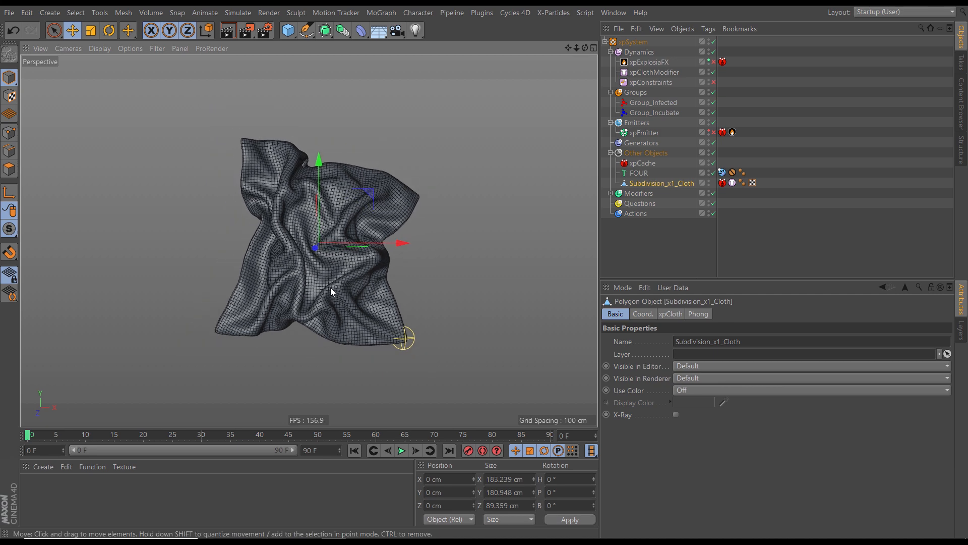
pyautogui.moveTo(333, 259)
pyautogui.keyDown('alt'); pyautogui.mouseDown()
pyautogui.moveTo(510, 283)
pyautogui.moveTo(338, 265)
pyautogui.moveTo(335, 279)
pyautogui.moveTo(323, 273)
pyautogui.moveTo(331, 262)
pyautogui.mouseUp(); pyautogui.keyUp('alt')
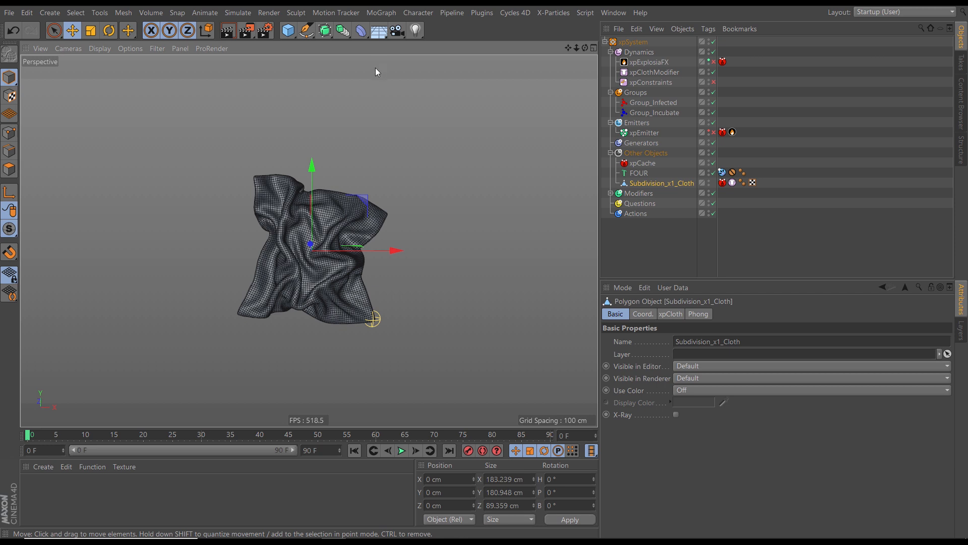
# Add a Subdivision Surface at the end of the object hierarchy with Subdivision Editor and Renderer set to 1.
pyautogui.click(325, 30)
pyautogui.moveTo(662, 45); pyautogui.dragTo(646, 242)
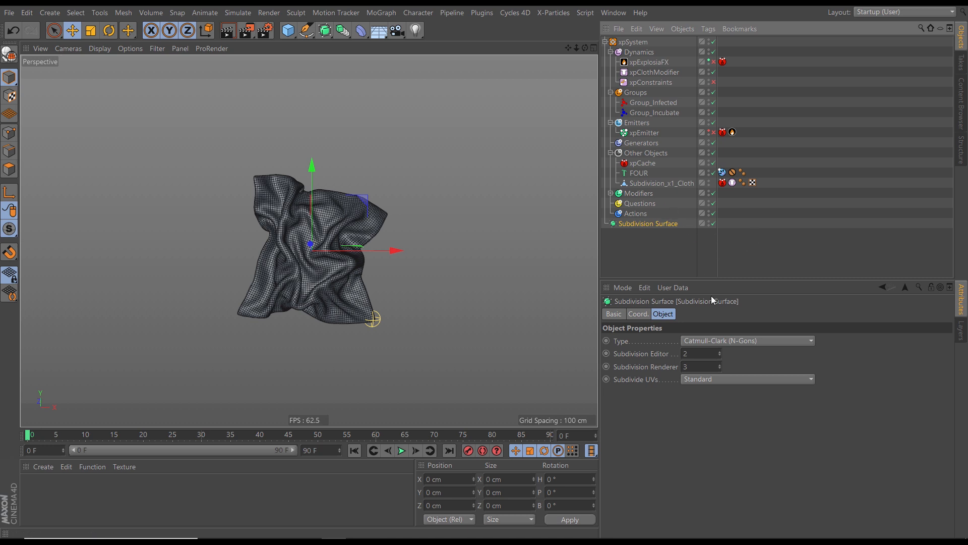
pyautogui.click(719, 356)
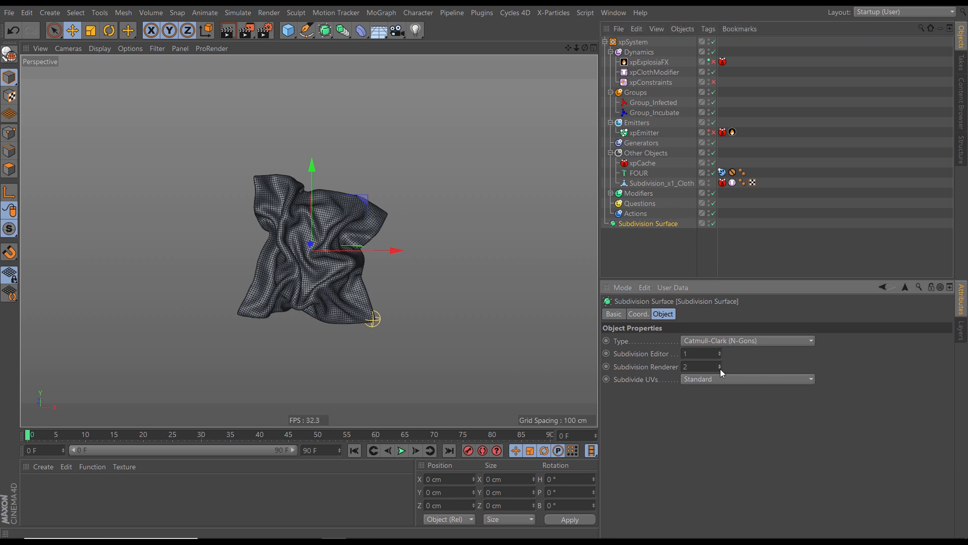
# Make Subdivision_x1_Cloth a child of the Subdivision Surface and inspect the smoothed cloth.
pyautogui.moveTo(638, 184); pyautogui.dragTo(649, 224)
pyautogui.keyDown('alt'); pyautogui.moveTo(315, 275); pyautogui.dragTo(295, 264, button='middle'); pyautogui.keyUp('alt')
pyautogui.keyDown('alt'); pyautogui.moveTo(295, 264); pyautogui.dragTo(354, 289, button='right'); pyautogui.keyUp('alt')
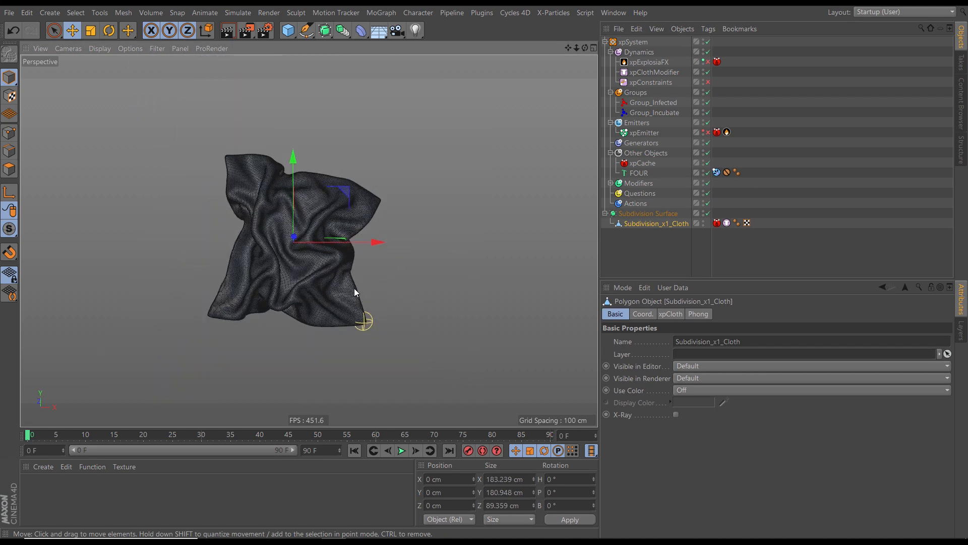
# Play the cached burn with the subdivided cloth up to frame 65 and return to frame 0.
pyautogui.click(401, 451)
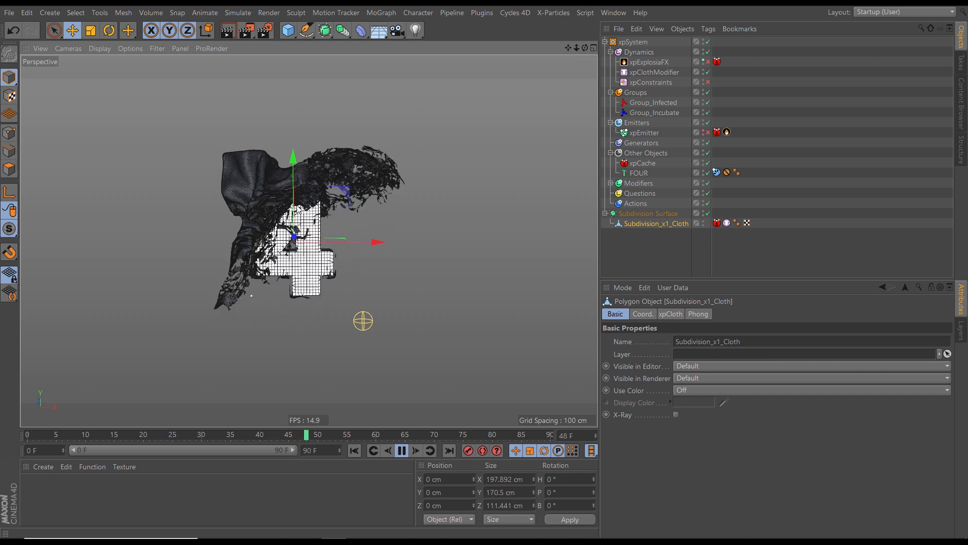
pyautogui.click(401, 447)
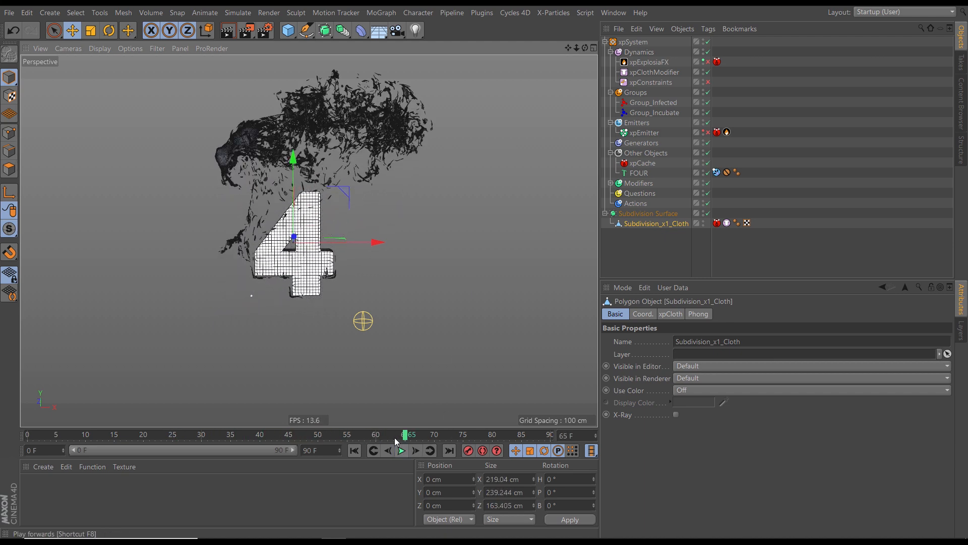
pyautogui.click(354, 450)
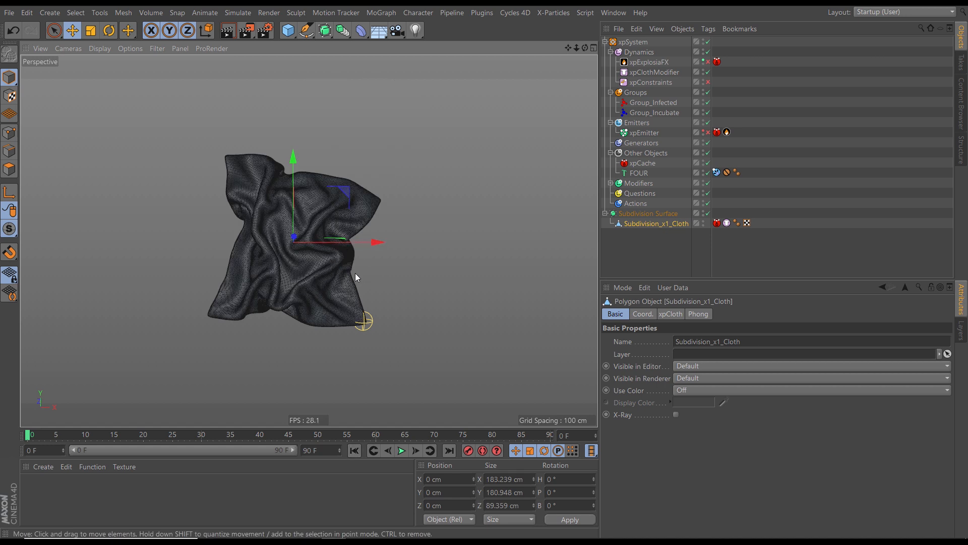
# Group the Subdivision Surface under a null and name the null Cloth_POLYFX.
pyautogui.click(605, 213)
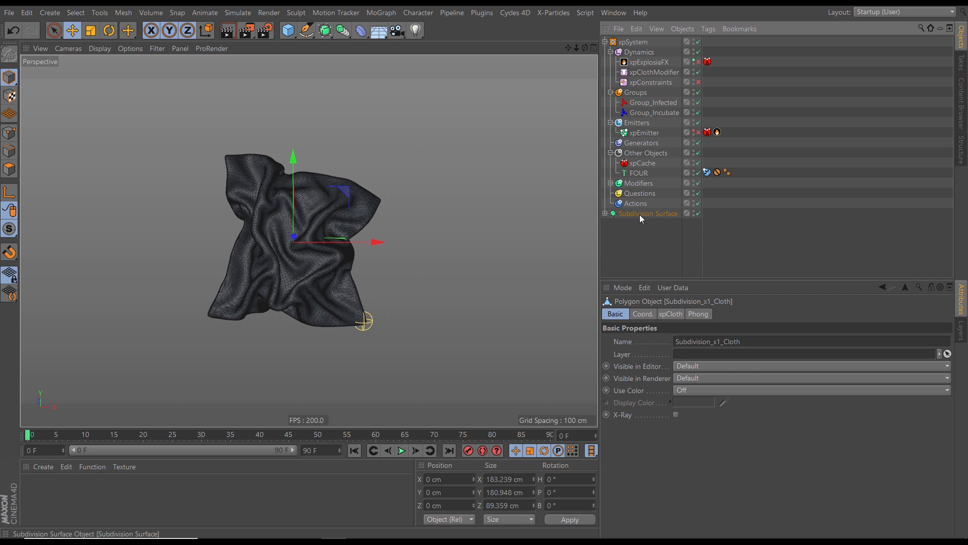
pyautogui.click(637, 214)
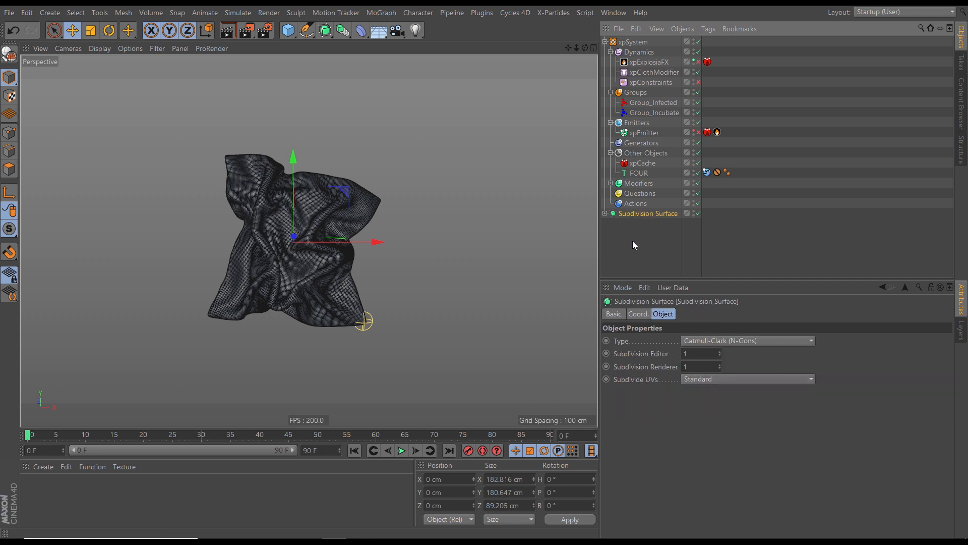
pyautogui.click(606, 213)
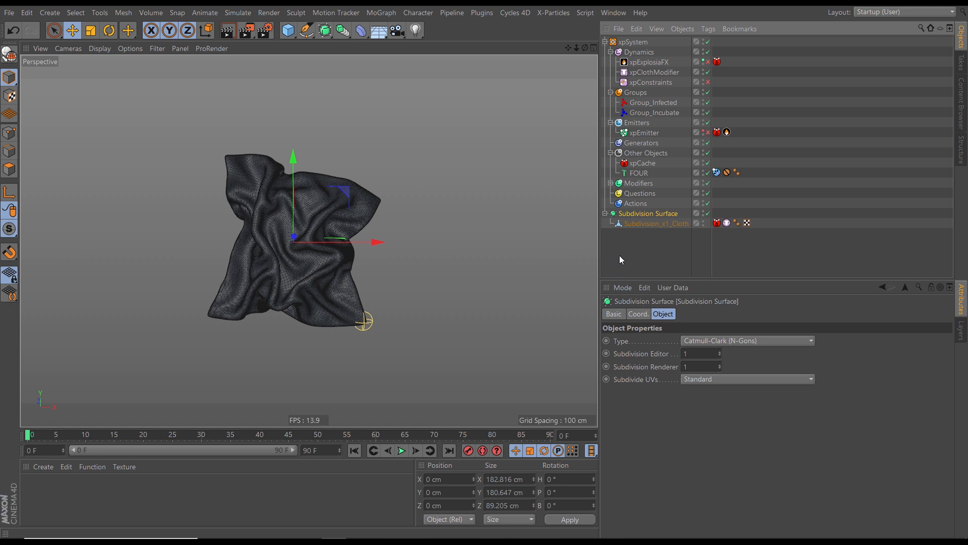
pyautogui.hotkey('alt', 'g')
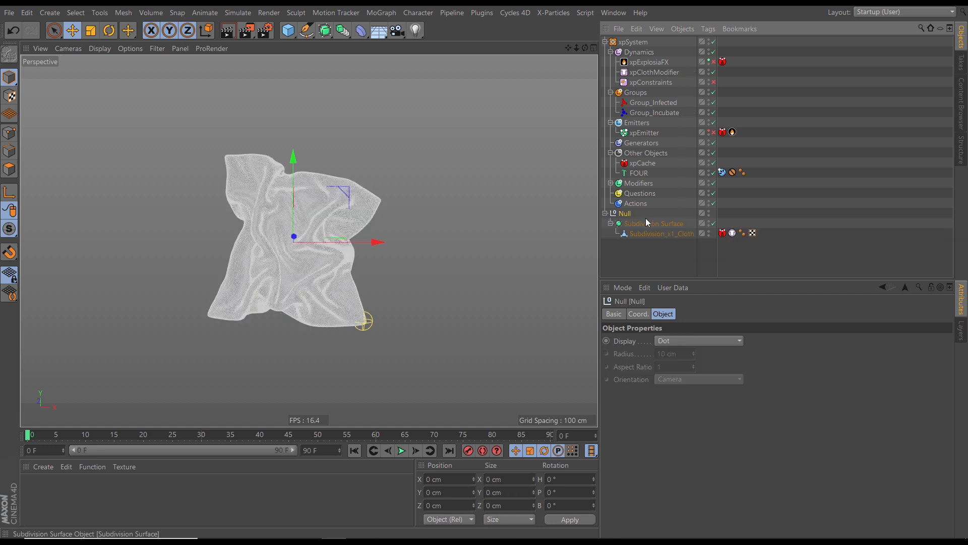
pyautogui.click(619, 313)
pyautogui.doubleClick(703, 341)
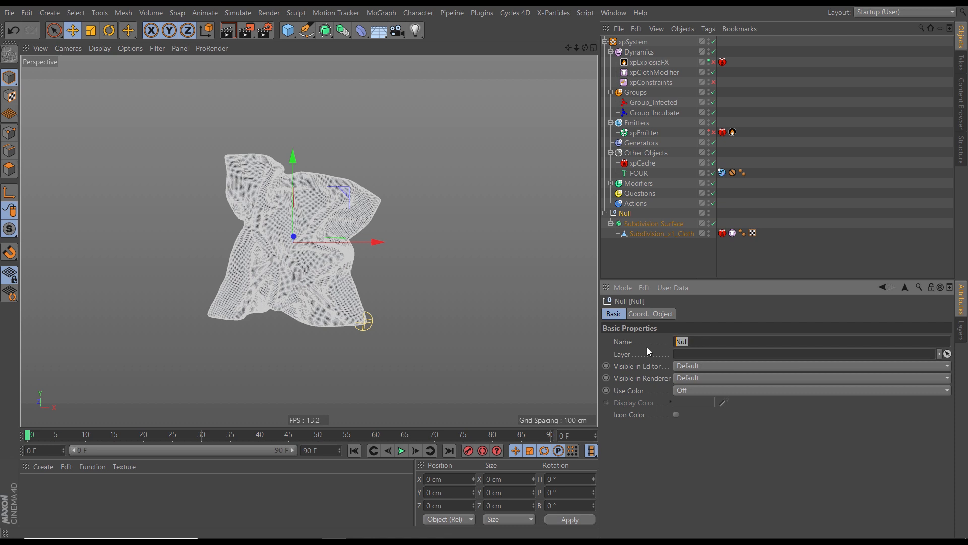
pyautogui.write('Cloth_POLYFX')
pyautogui.press('Return')
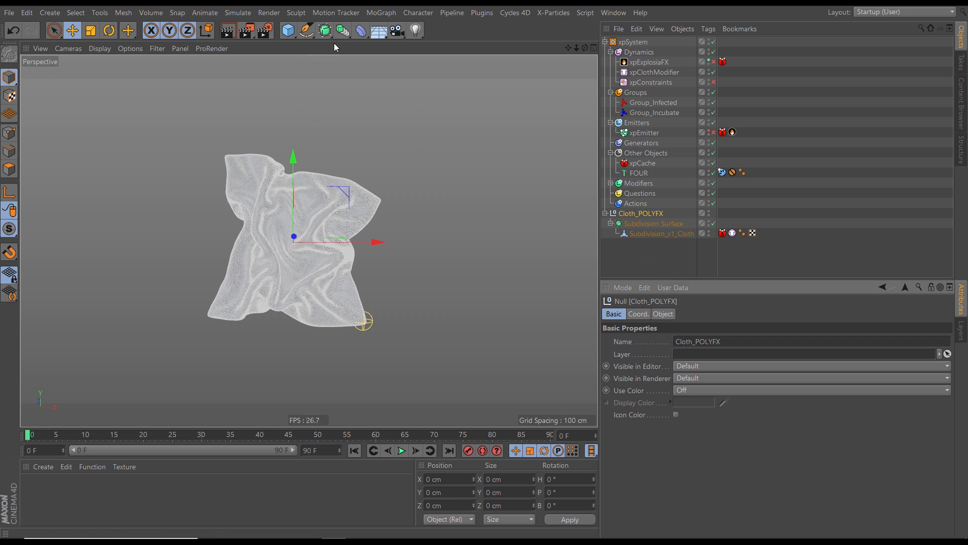
# Add a MoGraph PolyFX object inside Cloth_POLYFX above the Subdivision Surface, and collapse the Subdivision Surface hierarchy.
pyautogui.click(378, 13)
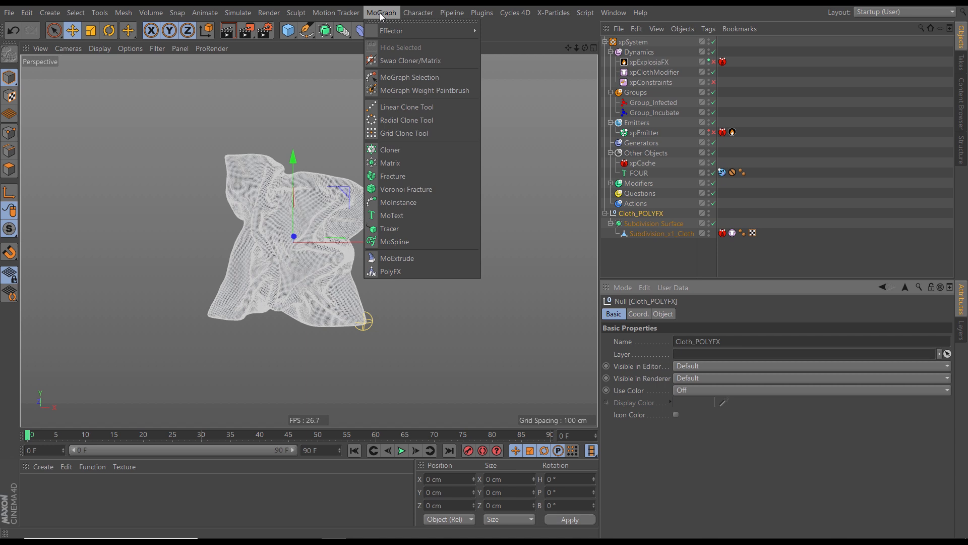
pyautogui.click(387, 272)
pyautogui.moveTo(629, 42); pyautogui.dragTo(638, 227)
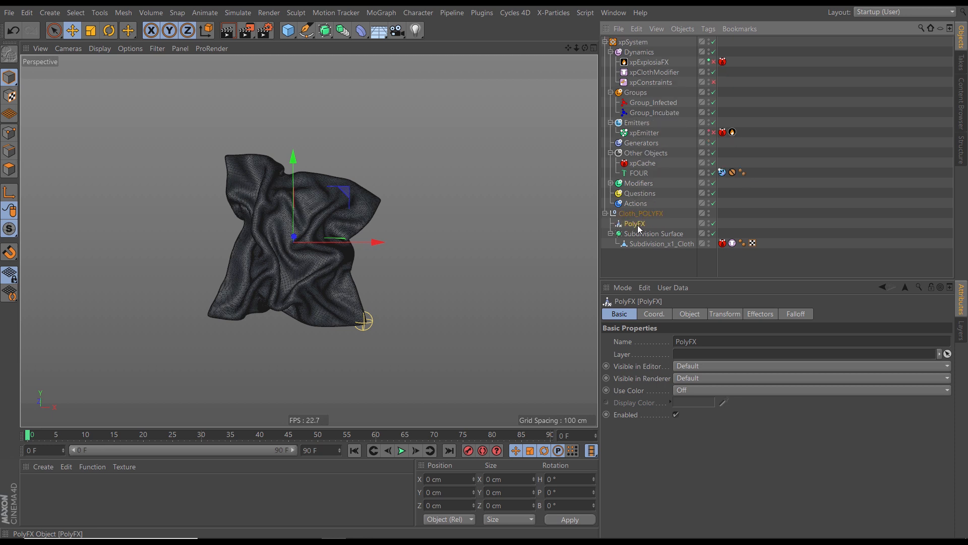
pyautogui.click(611, 233)
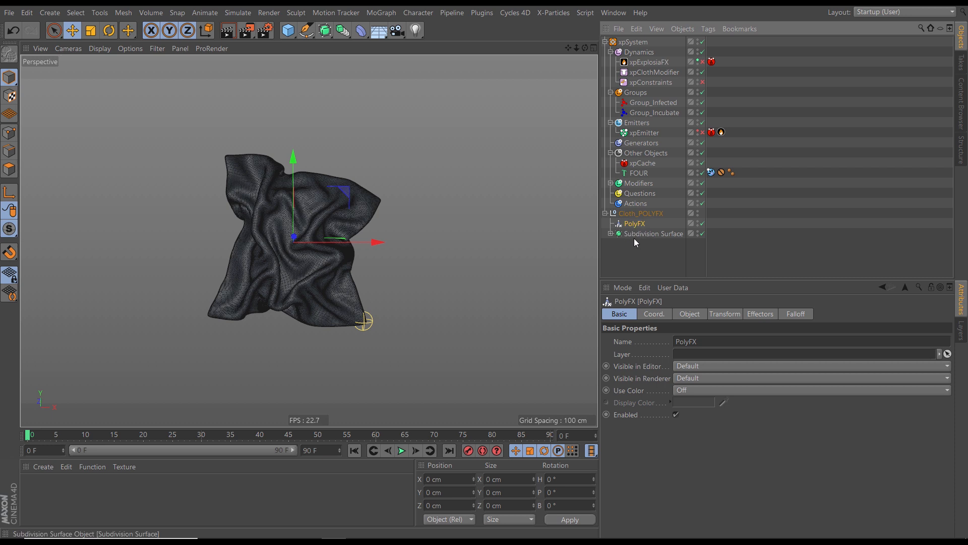
pyautogui.scroll(-2, 329, 272)
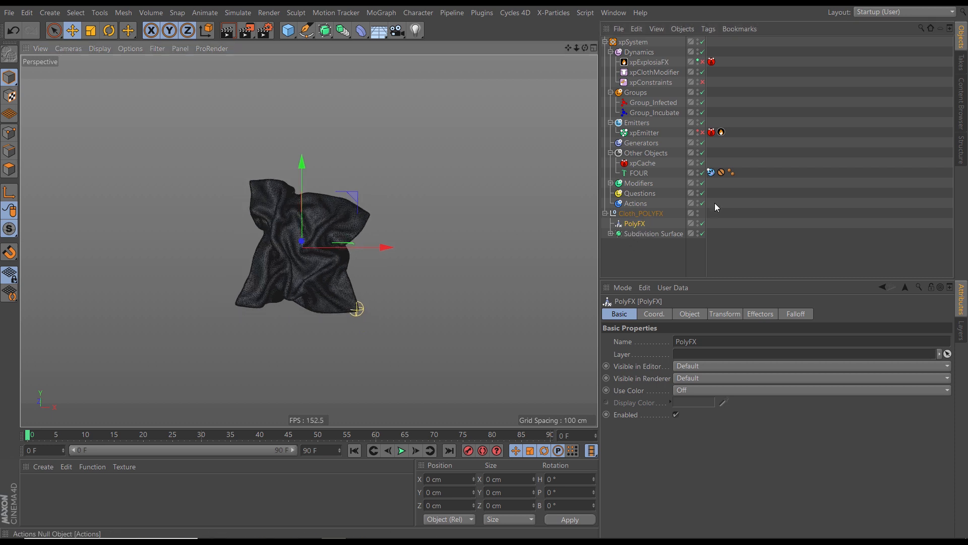
# Add a Random effector to the PolyFX object and place it below the Cloth_POLYFX group.
pyautogui.scroll(2, 323, 264)
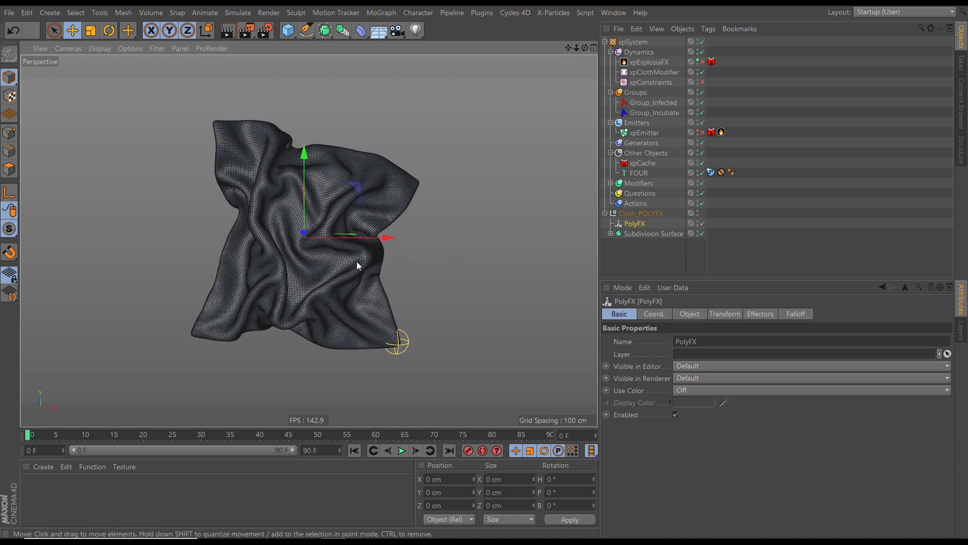
pyautogui.scroll(3, 352, 260)
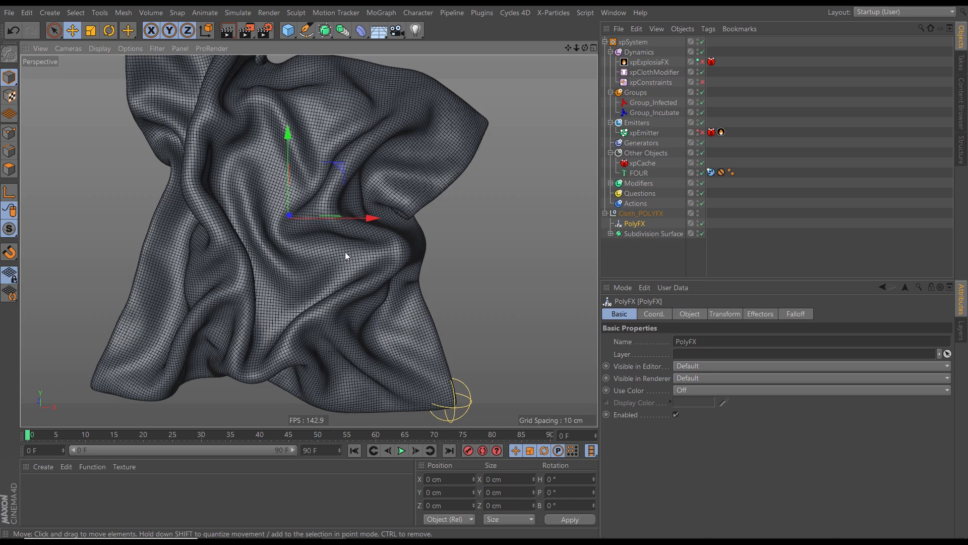
pyautogui.scroll(5, 348, 254)
pyautogui.scroll(-8, 382, 245)
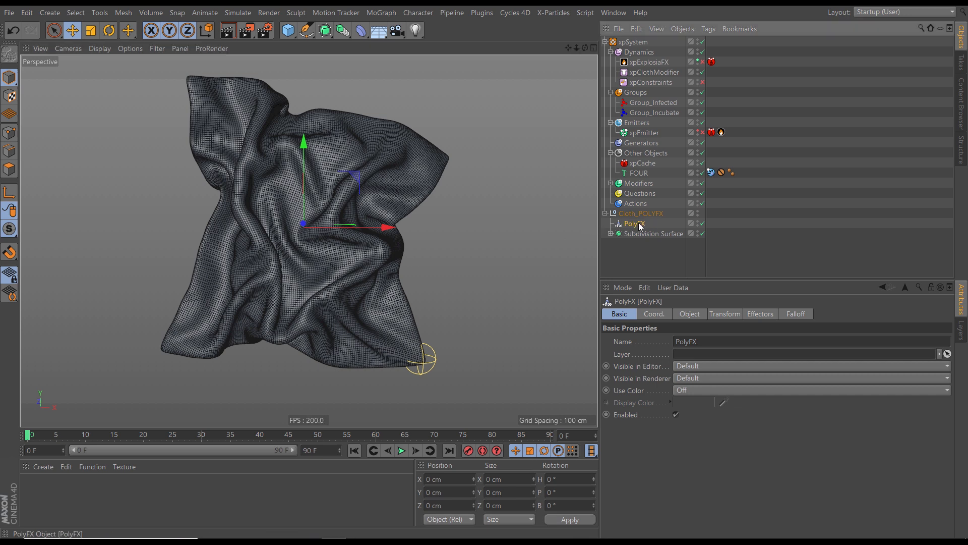
pyautogui.click(379, 13)
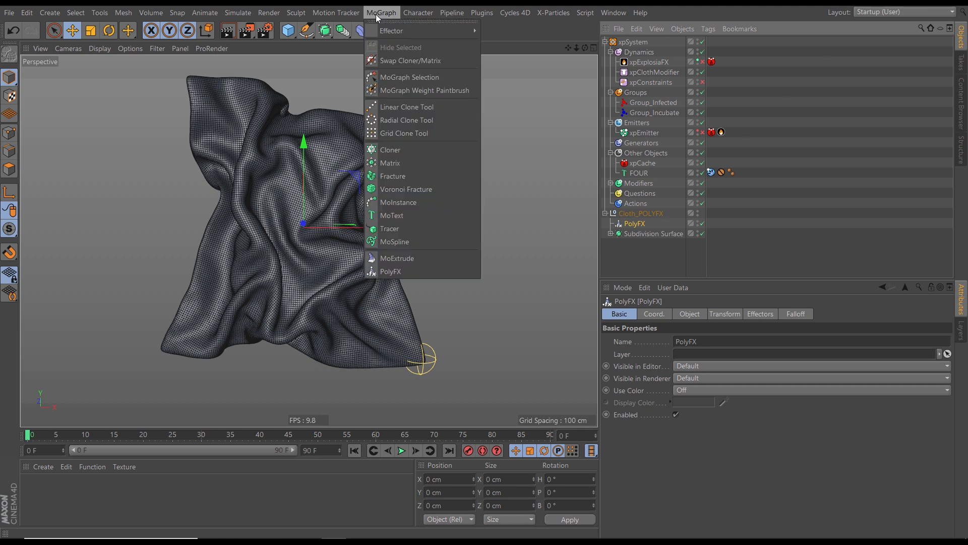
pyautogui.moveTo(389, 31)
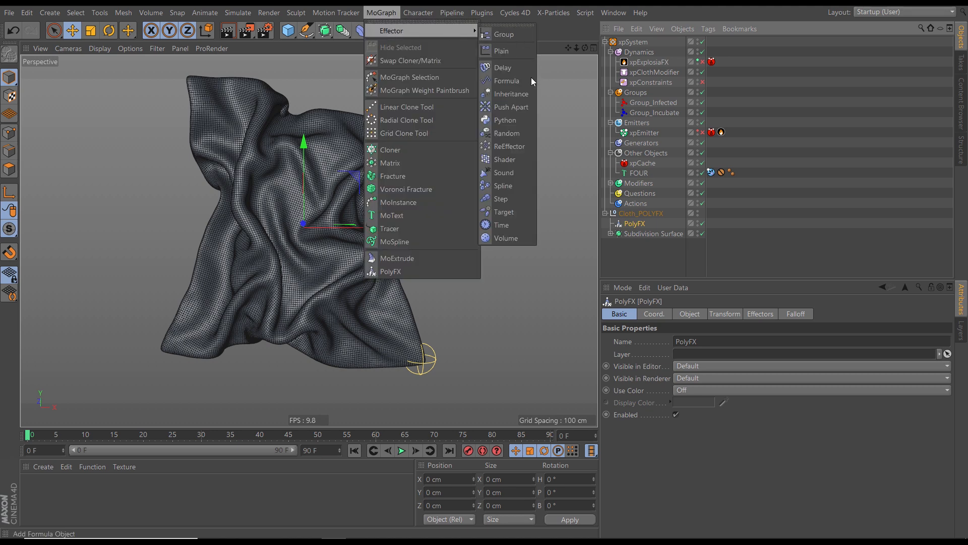
pyautogui.click(501, 133)
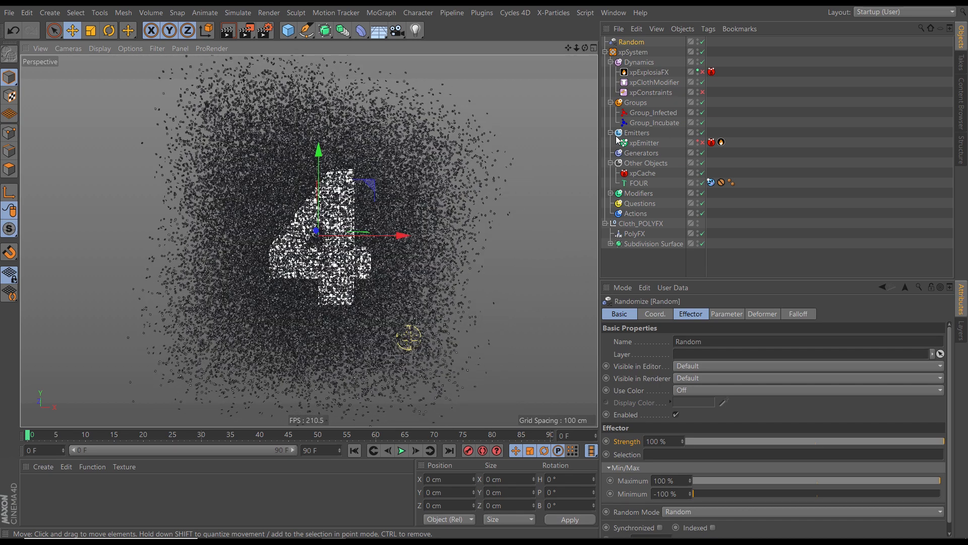
pyautogui.moveTo(631, 42); pyautogui.dragTo(629, 244)
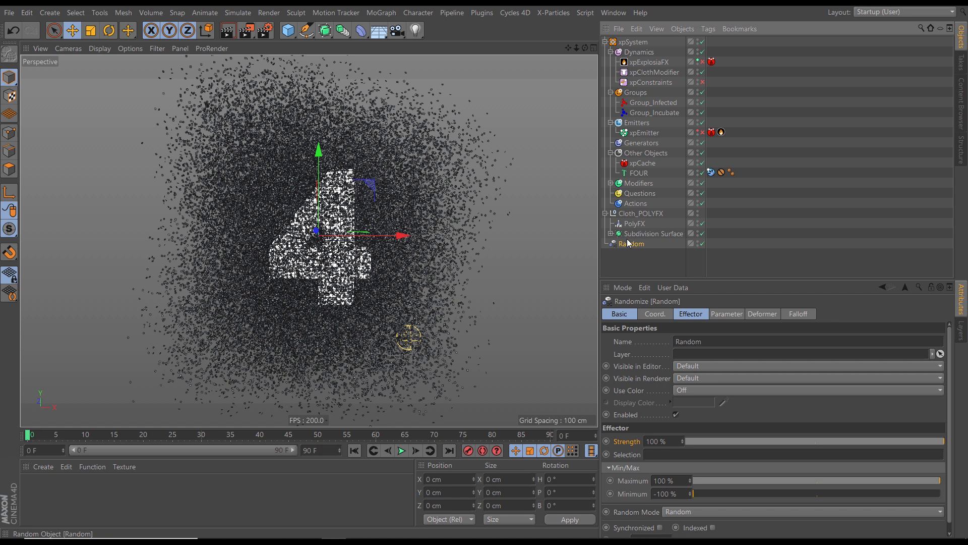
# Review the Random effector's parameters, set its strength to 0 %, and inspect the cloth up close.
pyautogui.click(716, 314)
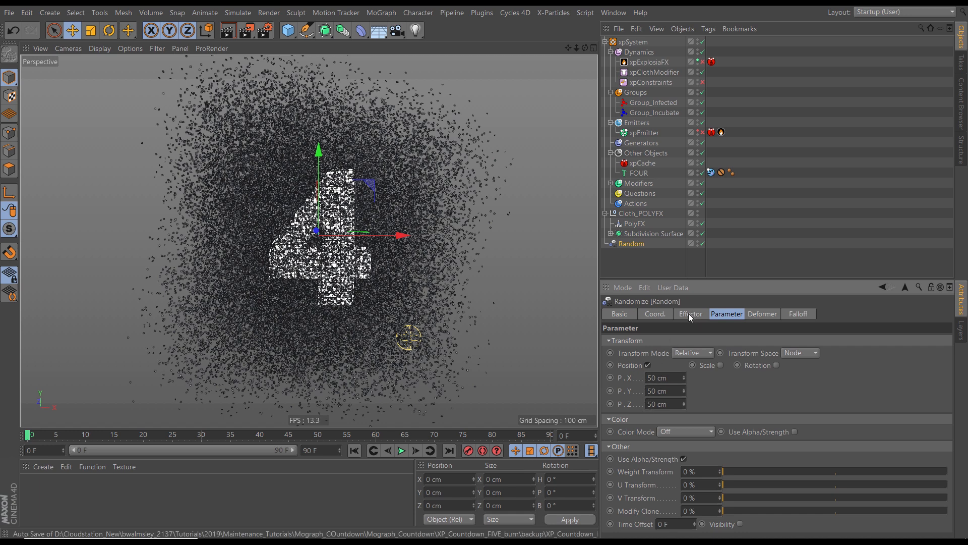
pyautogui.moveTo(699, 285); pyautogui.dragTo(692, 224)
pyautogui.click(695, 253)
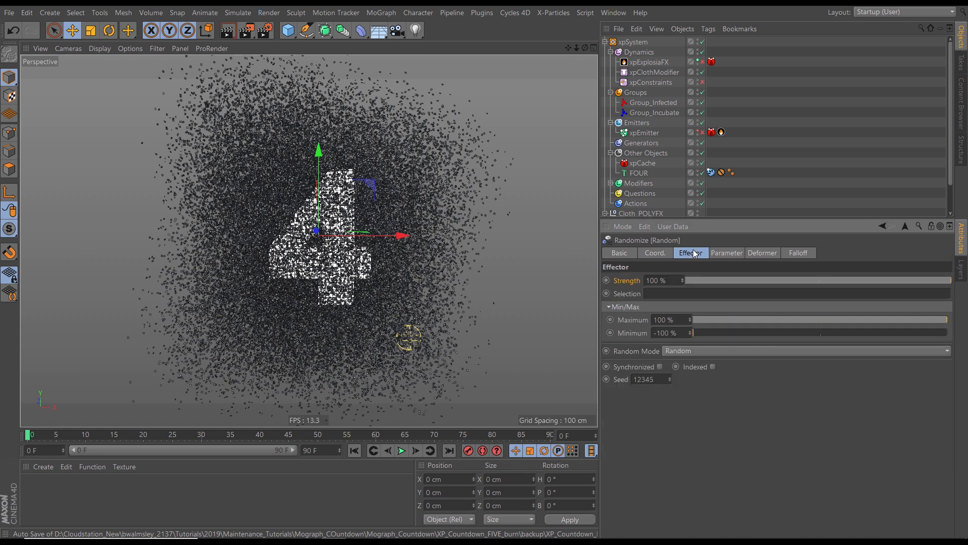
pyautogui.click(720, 254)
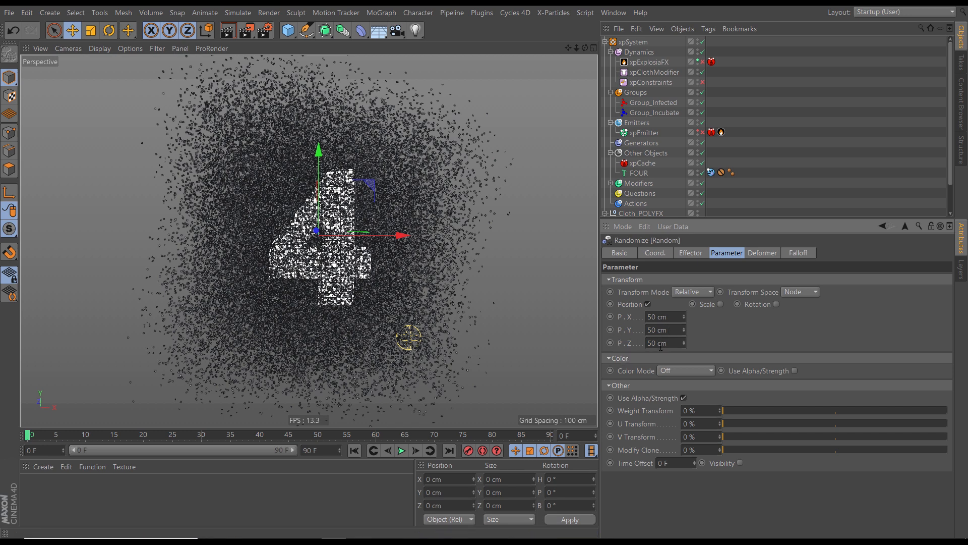
pyautogui.click(667, 316)
pyautogui.click(690, 252)
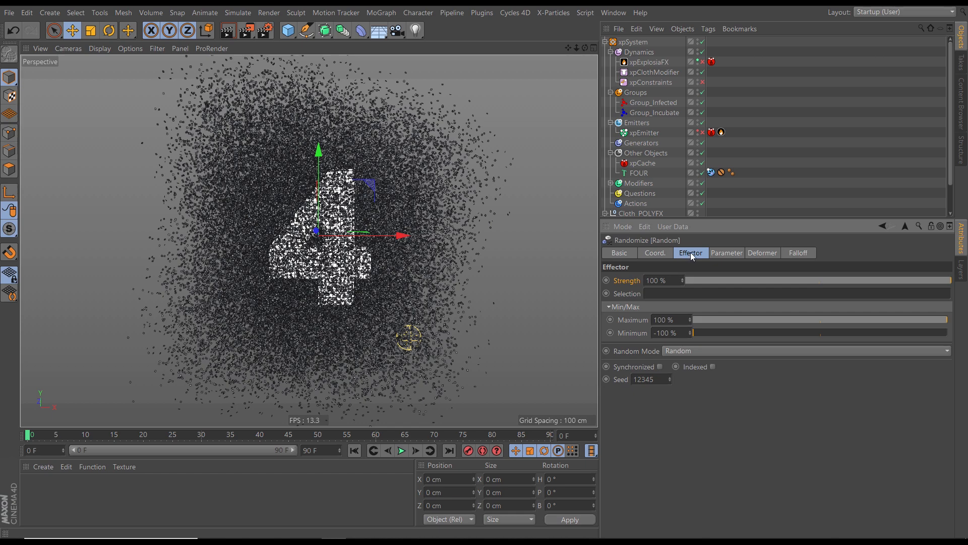
pyautogui.moveTo(947, 282); pyautogui.dragTo(676, 292)
pyautogui.scroll(10, 359, 250)
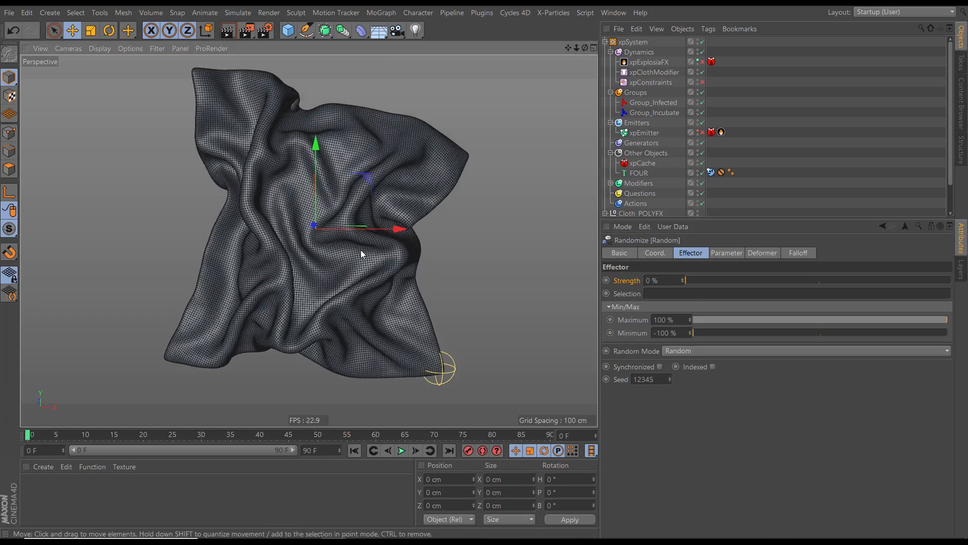
pyautogui.scroll(5, 353, 264)
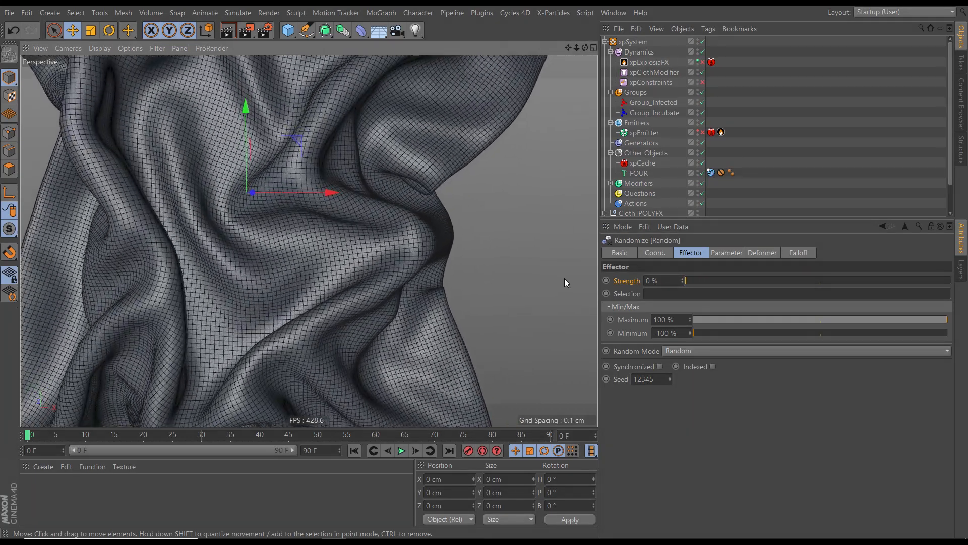
# Set the Random effector's strength to 3 %, play the cached burn, and return to frame 0.
pyautogui.click(687, 280)
pyautogui.moveTo(688, 281)
pyautogui.mouseDown()
pyautogui.moveTo(790, 289)
pyautogui.moveTo(686, 289)
pyautogui.moveTo(821, 294)
pyautogui.moveTo(676, 285)
pyautogui.moveTo(694, 287)
pyautogui.mouseUp()
pyautogui.keyDown('alt'); pyautogui.moveTo(339, 201); pyautogui.dragTo(360, 423, button='right'); pyautogui.keyUp('alt')
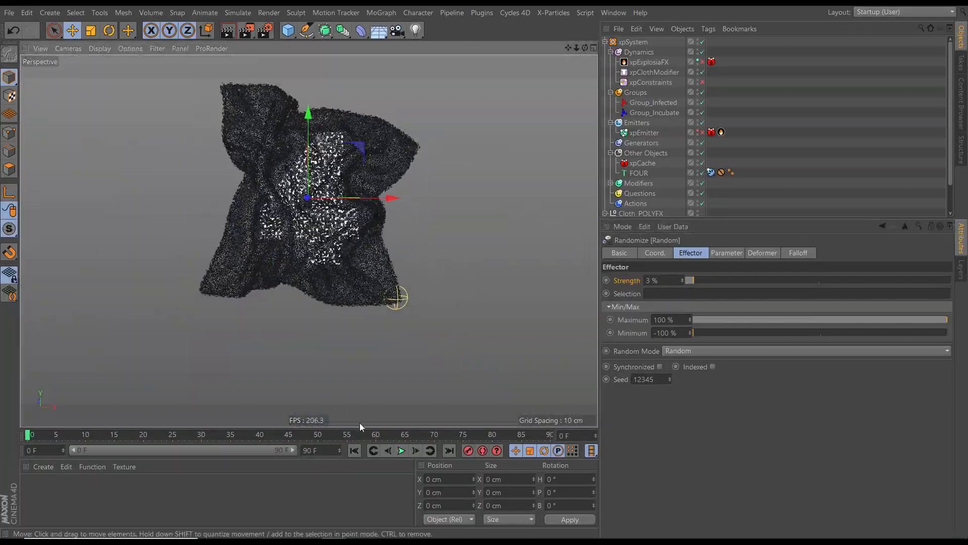
pyautogui.click(401, 451)
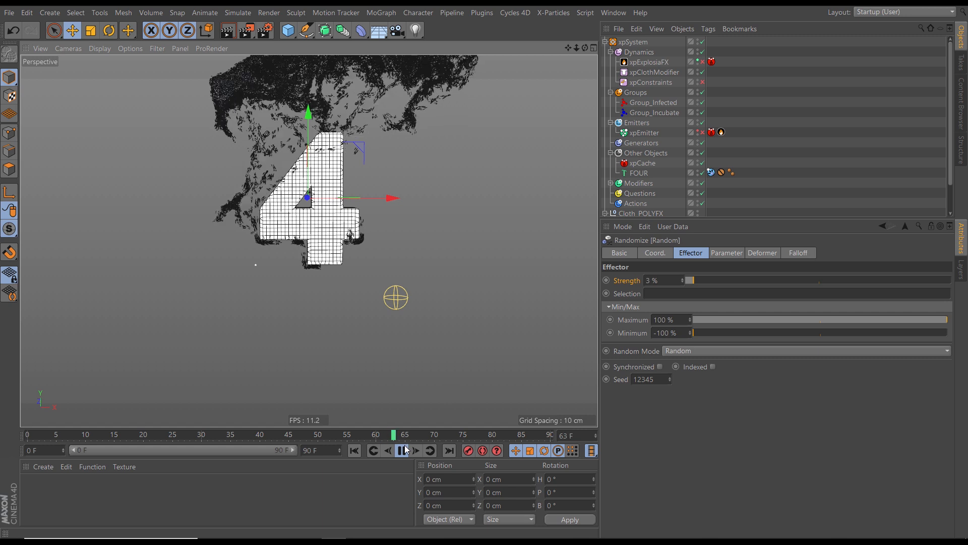
pyautogui.click(354, 450)
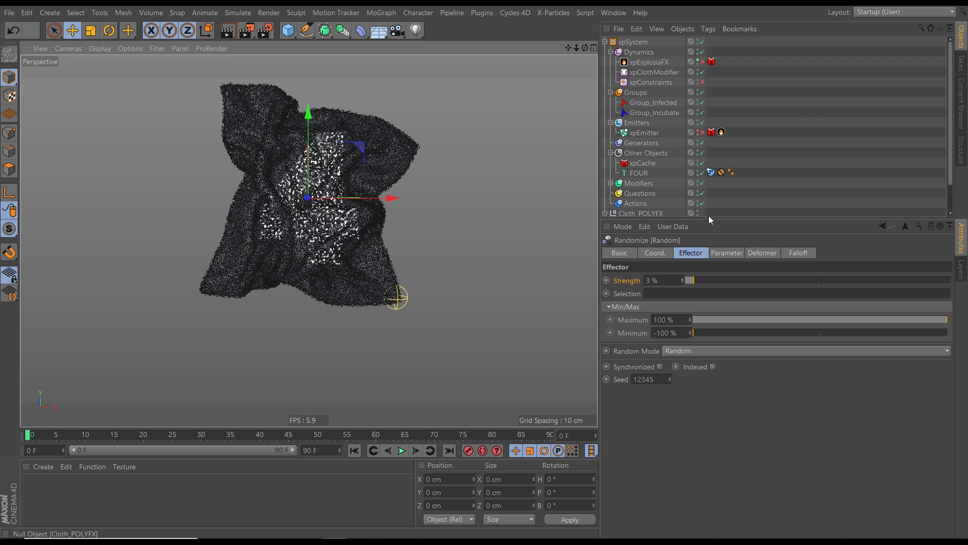
# Delete the Random effector, add a Plain effector to the PolyFX object instead, and place it below the Cloth_POLYFX group.
pyautogui.moveTo(709, 220); pyautogui.dragTo(711, 264)
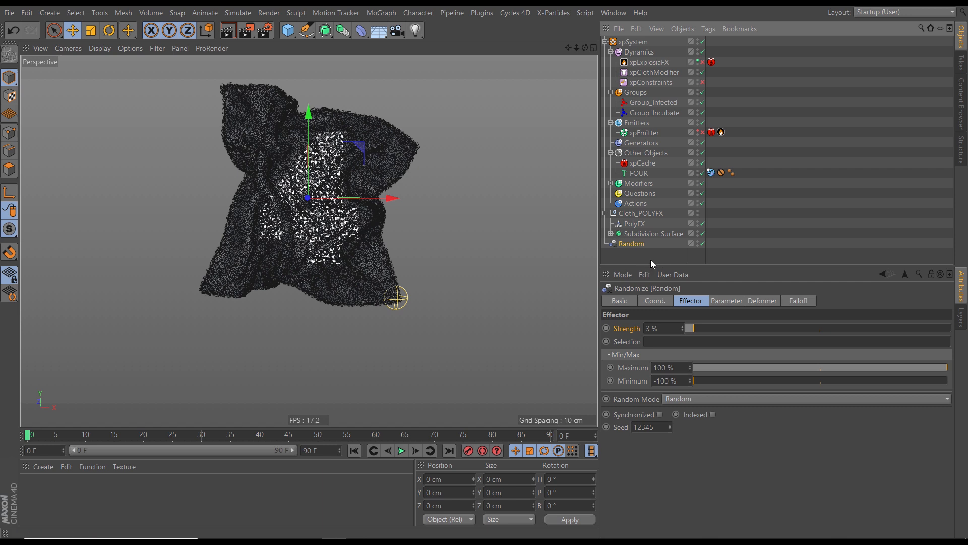
pyautogui.press('Delete')
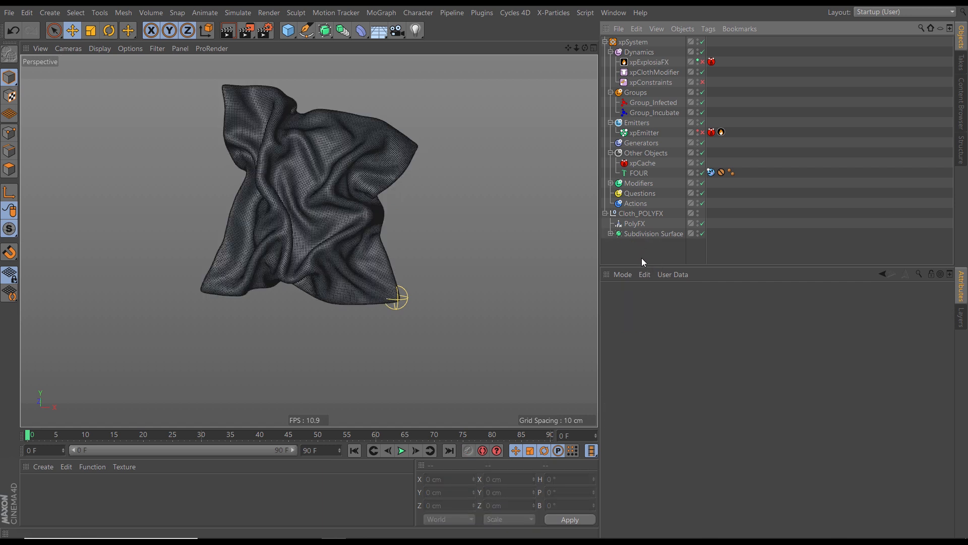
pyautogui.click(633, 224)
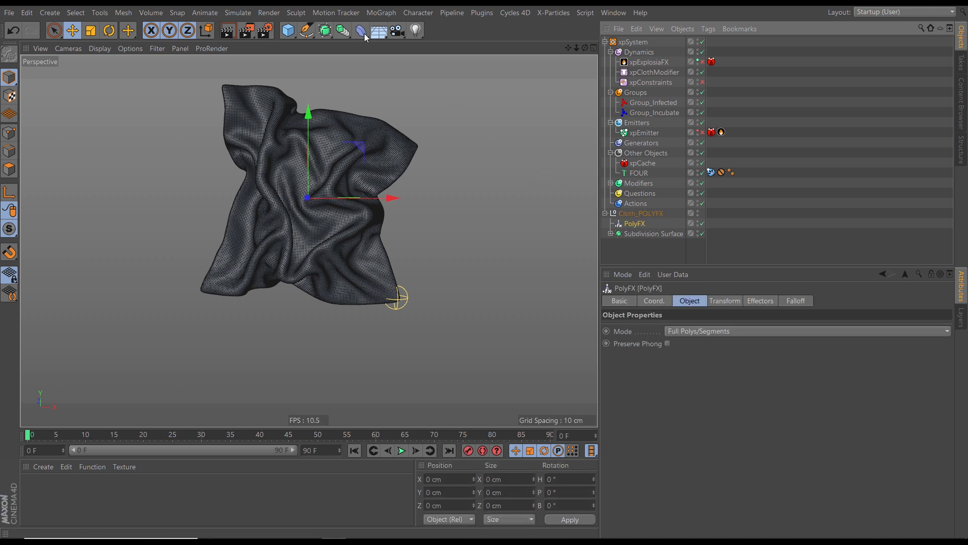
pyautogui.click(380, 15)
pyautogui.moveTo(398, 30)
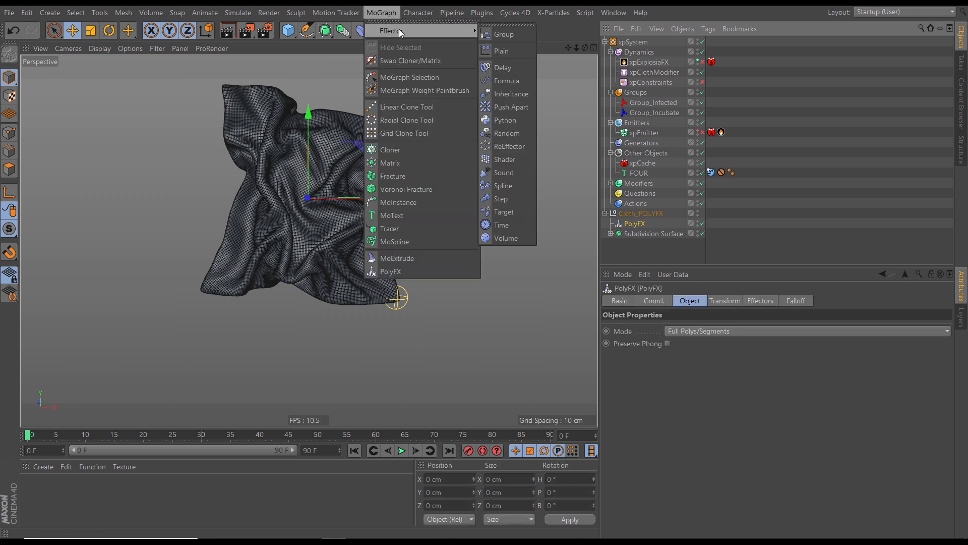
pyautogui.click(500, 51)
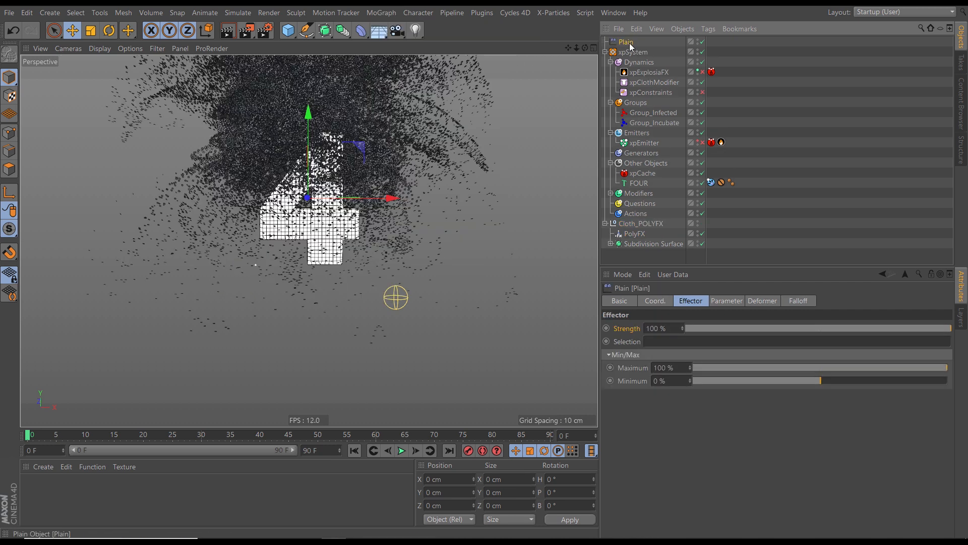
pyautogui.moveTo(632, 44); pyautogui.dragTo(638, 250)
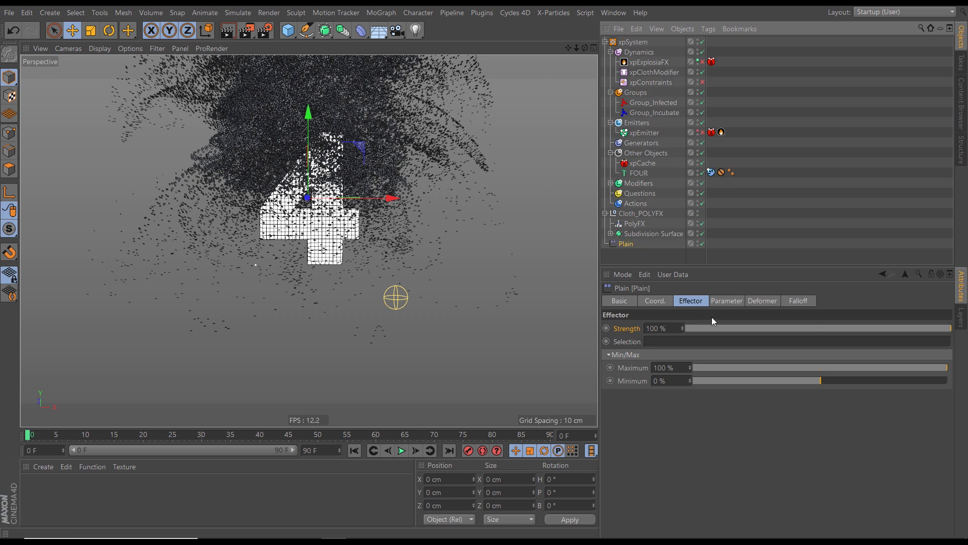
# Play the first frames with the Plain effector's 100 cm Y position offset and return to frame 0.
pyautogui.click(726, 301)
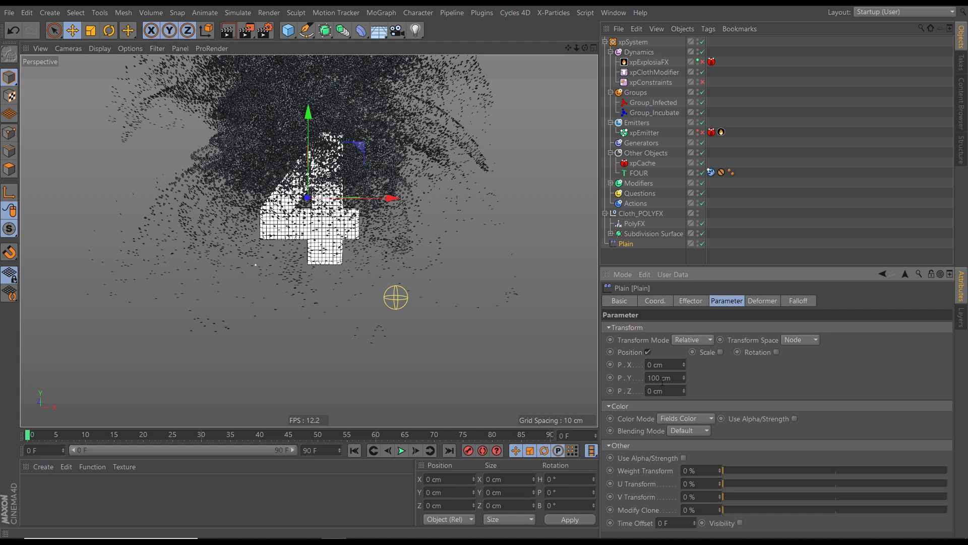
pyautogui.scroll(-5, 392, 249)
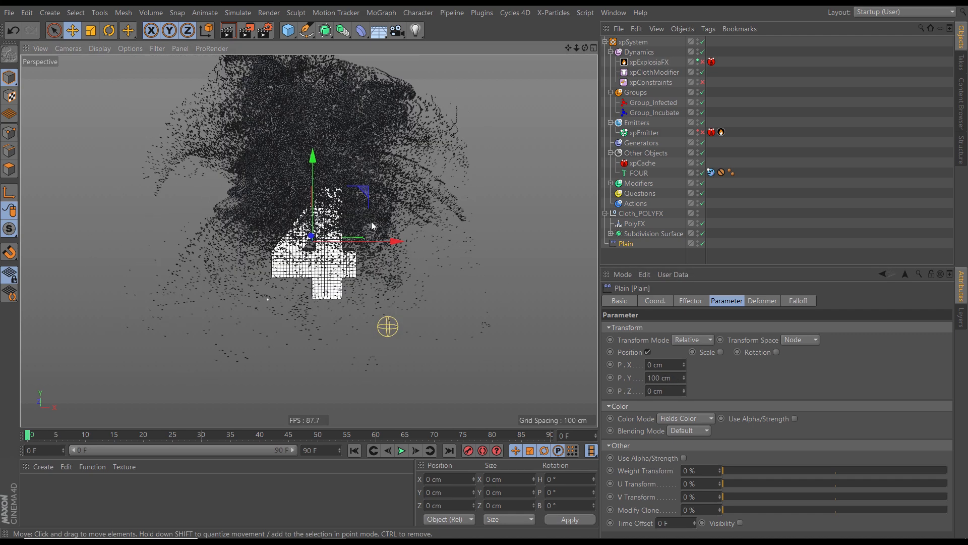
pyautogui.keyDown('alt'); pyautogui.moveTo(390, 251); pyautogui.dragTo(380, 268, button='middle'); pyautogui.keyUp('alt')
pyautogui.click(356, 450)
pyautogui.click(356, 451)
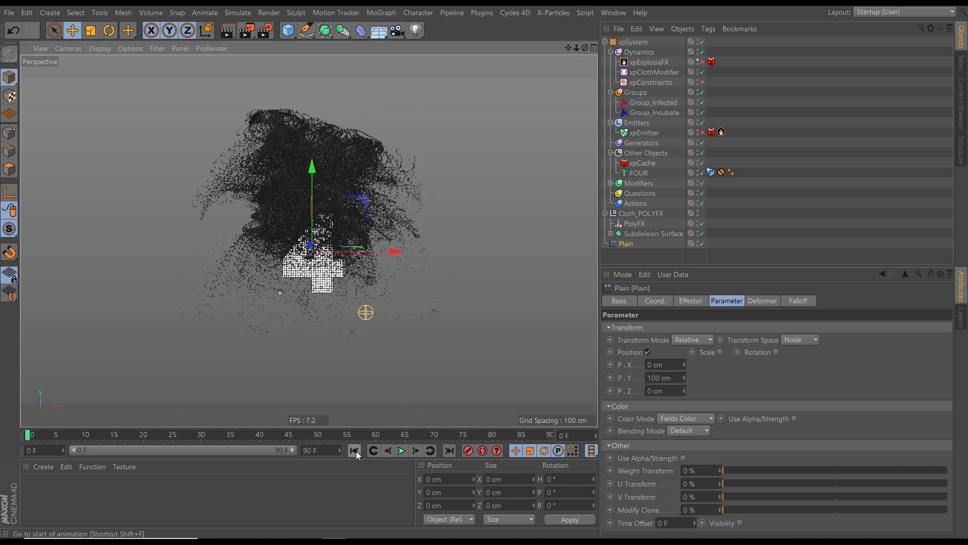
pyautogui.click(397, 451)
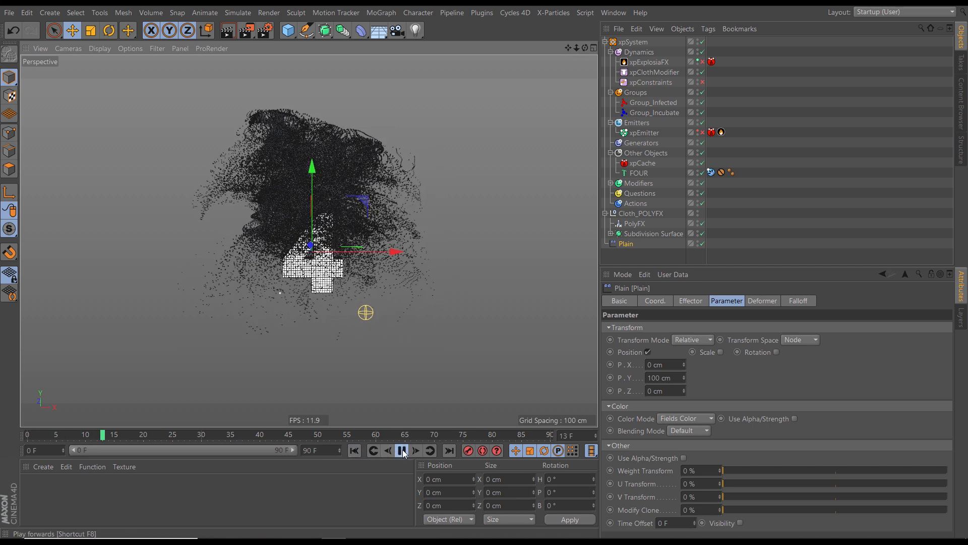
pyautogui.click(402, 451)
pyautogui.click(356, 451)
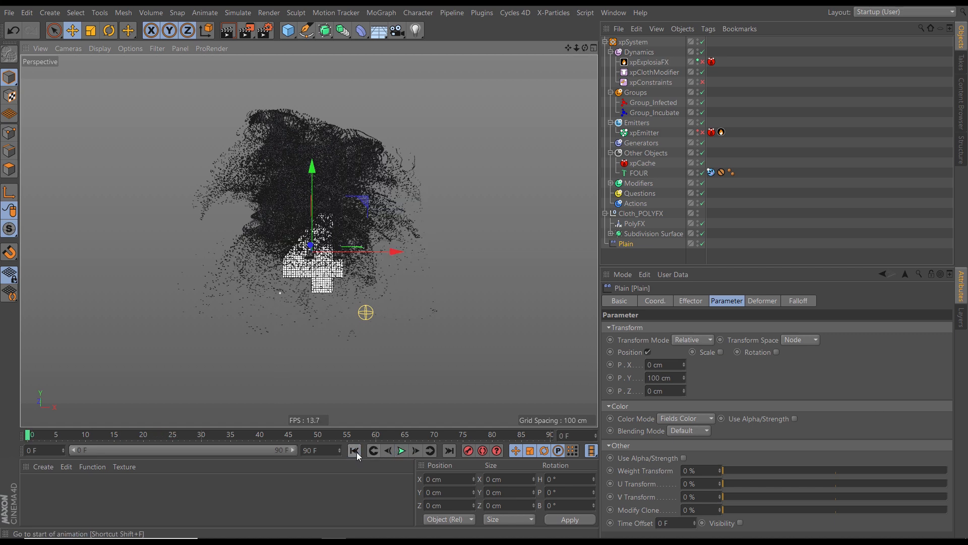
# Turn off the Plain effector's position transform and enable uniform, absolute scale with a value of -1.
pyautogui.click(648, 352)
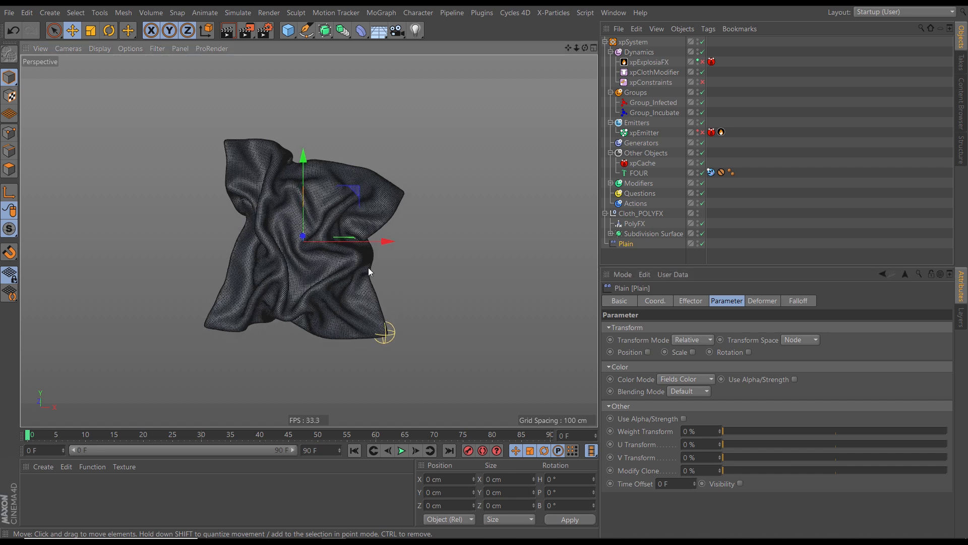
pyautogui.click(693, 352)
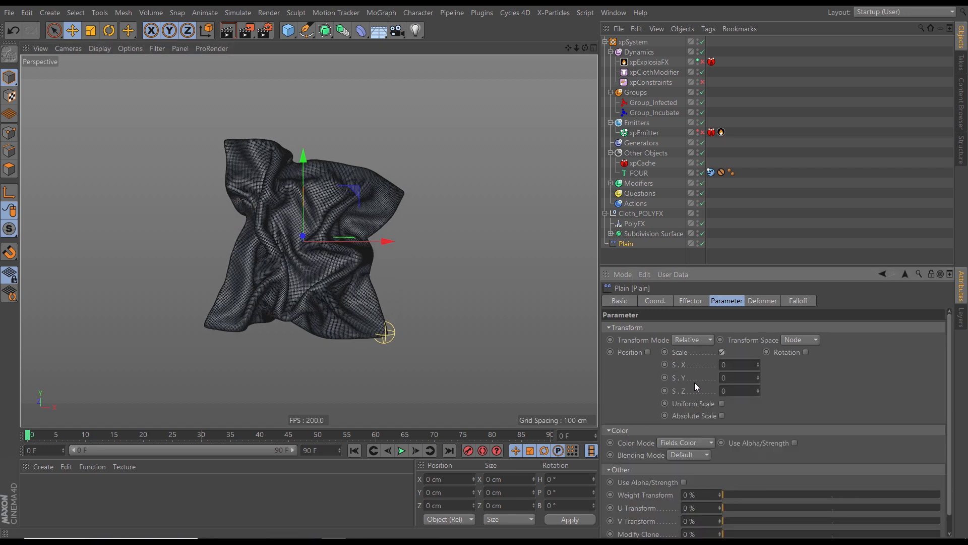
pyautogui.click(721, 403)
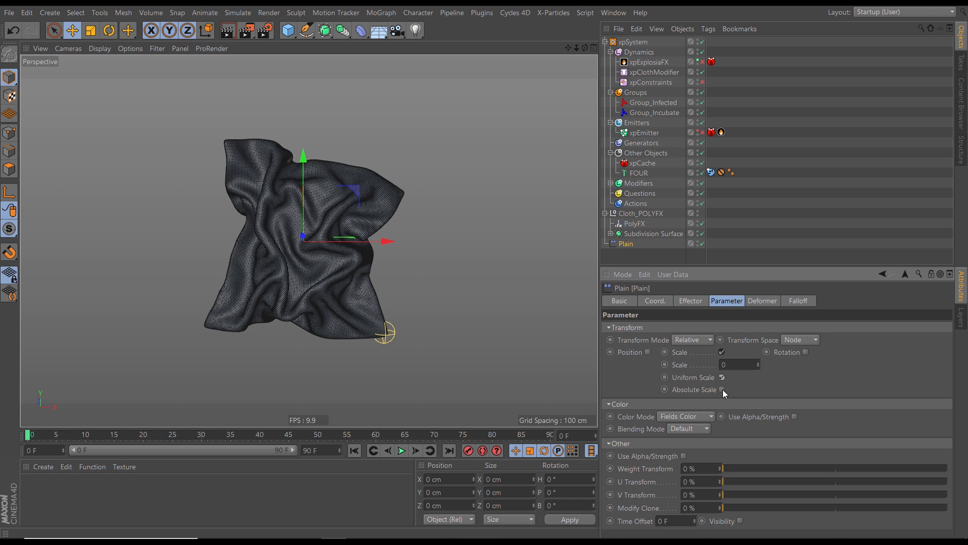
pyautogui.click(737, 364)
pyautogui.write('-1')
pyautogui.press('Return')
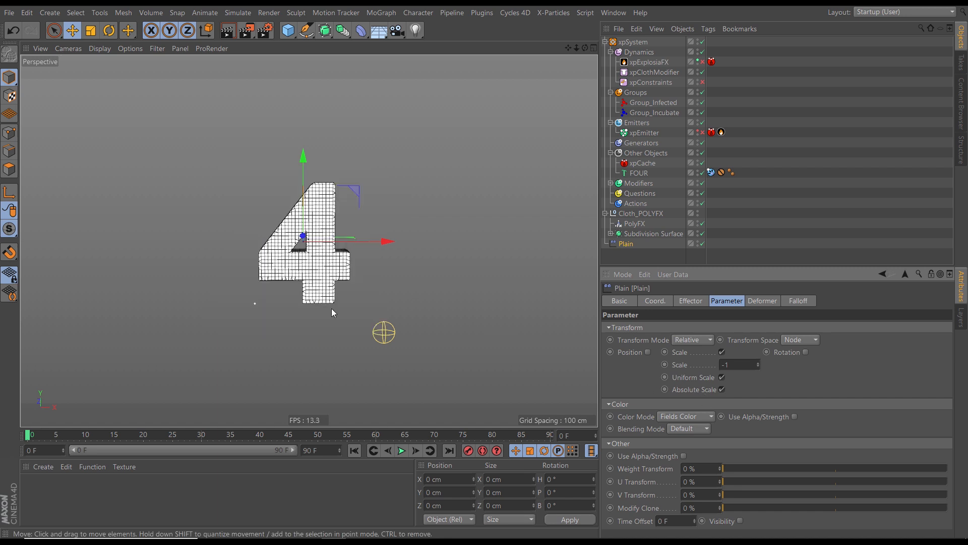
# Lower the Plain effector's strength to 67 % and inspect the shrunken cloth polygons at frame 0.
pyautogui.click(690, 302)
pyautogui.moveTo(950, 333)
pyautogui.mouseDown()
pyautogui.moveTo(682, 335)
pyautogui.moveTo(965, 341)
pyautogui.moveTo(741, 346)
pyautogui.moveTo(877, 341)
pyautogui.moveTo(863, 338)
pyautogui.mouseUp()
pyautogui.scroll(6, 338, 280)
pyautogui.keyDown('alt'); pyautogui.moveTo(401, 295); pyautogui.dragTo(259, 266, button='right'); pyautogui.keyUp('alt')
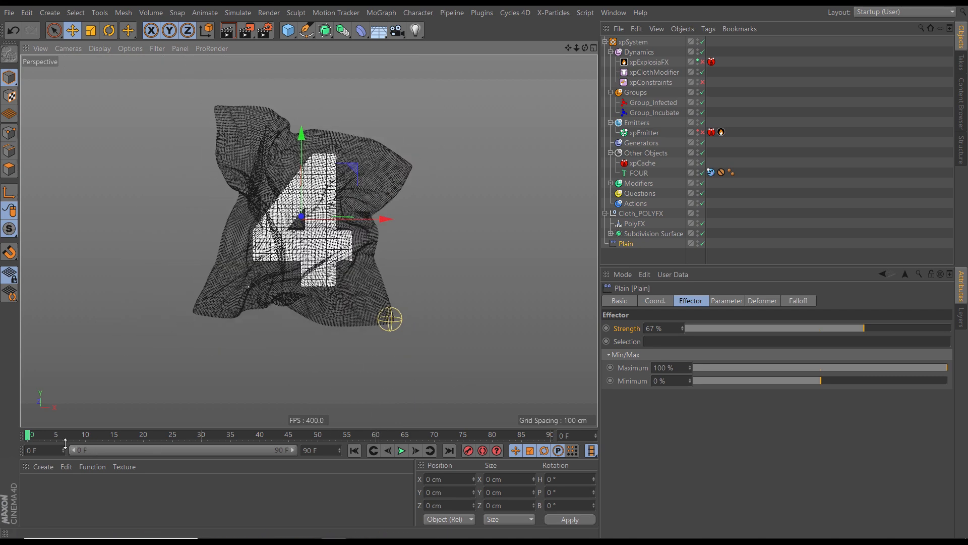
pyautogui.moveTo(47, 434); pyautogui.dragTo(23, 438)
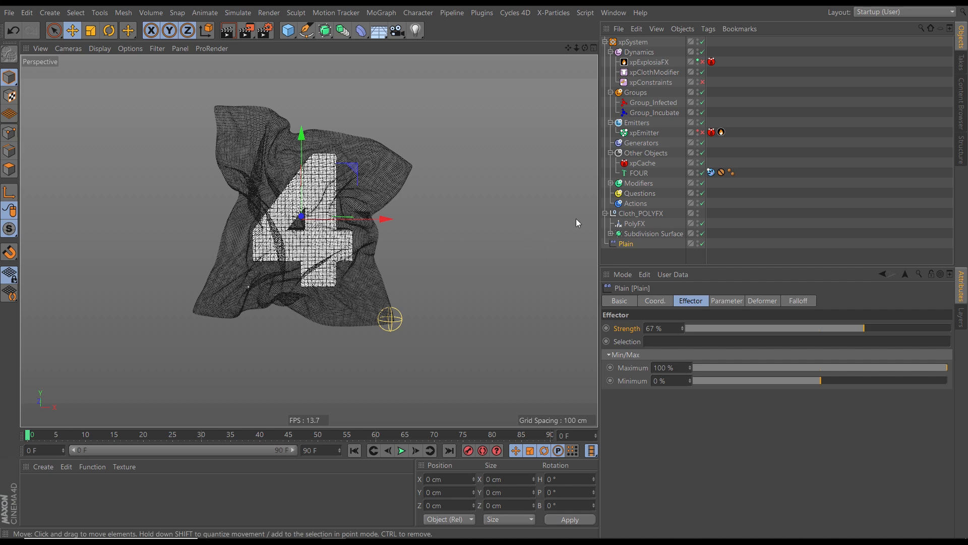
# Restore the Plain effector's strength to 100 % and check the scene around the 4.
pyautogui.keyDown('alt'); pyautogui.moveTo(350, 269); pyautogui.dragTo(373, 267); pyautogui.keyUp('alt')
pyautogui.moveTo(858, 330); pyautogui.dragTo(950, 328)
pyautogui.keyDown('alt'); pyautogui.moveTo(303, 248); pyautogui.dragTo(283, 277); pyautogui.keyUp('alt')
pyautogui.scroll(-3, 281, 281)
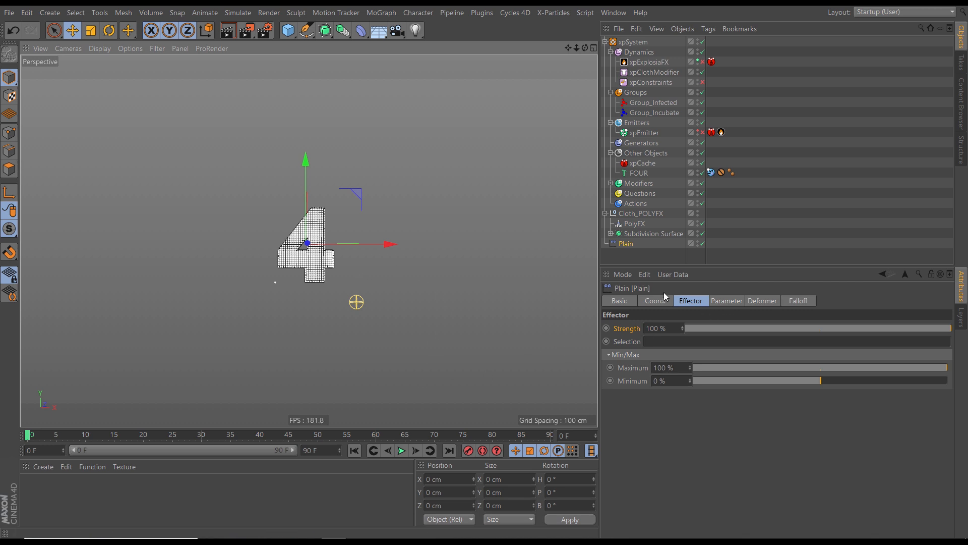
# Add a Linear Field to the Plain effector's falloff.
pyautogui.click(791, 303)
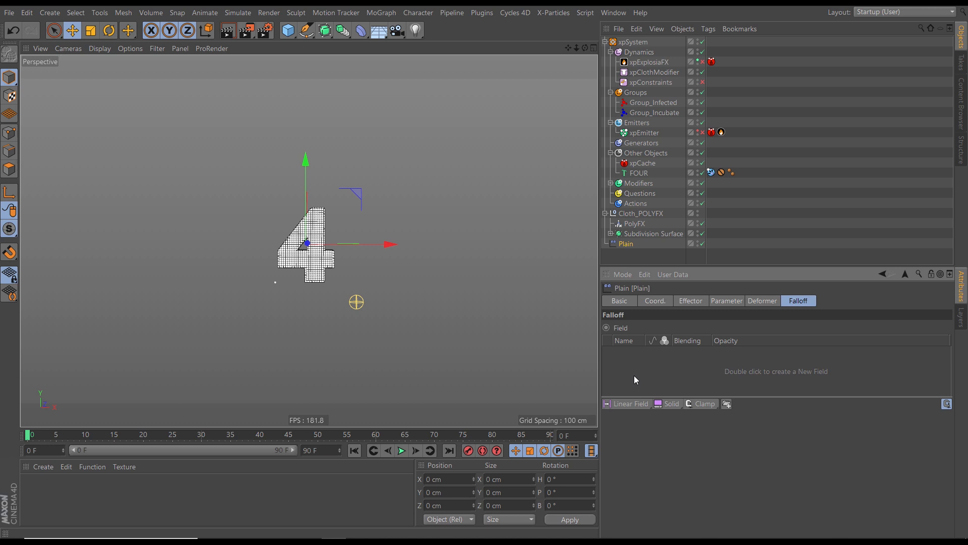
pyautogui.click(626, 403)
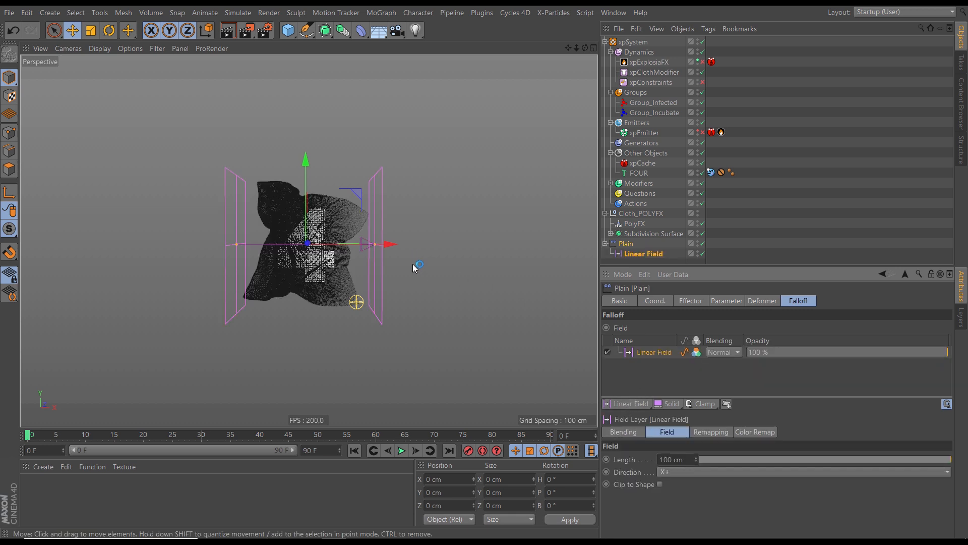
pyautogui.scroll(2, 347, 259)
pyautogui.scroll(2, 347, 259)
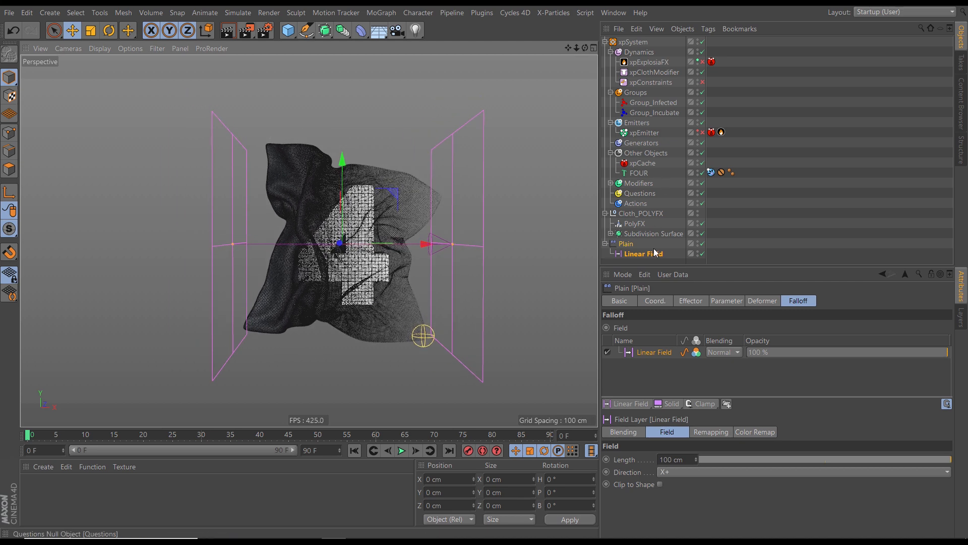
# Slide the Linear Field back and forth across the cloth along X, leaving it at about 90.7 cm.
pyautogui.click(646, 253)
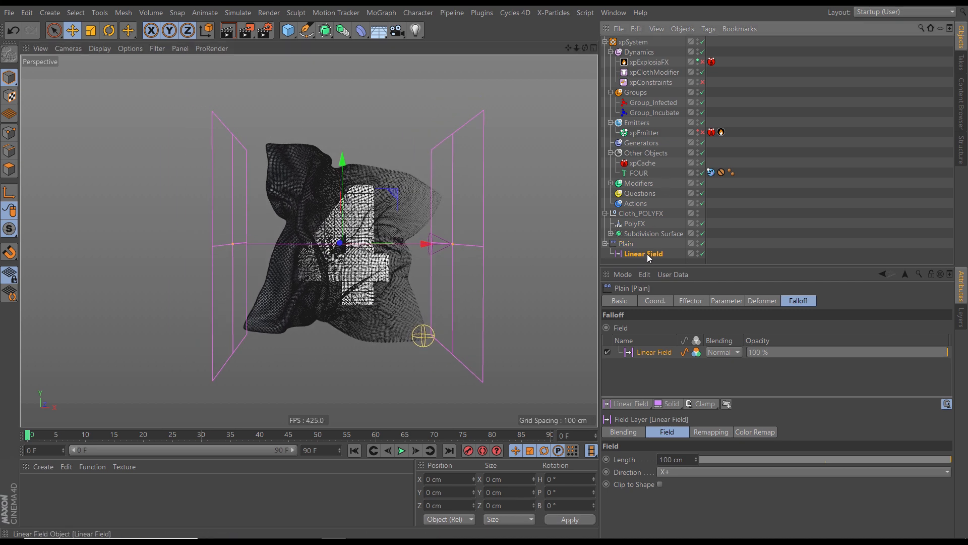
pyautogui.moveTo(424, 244)
pyautogui.mouseDown()
pyautogui.moveTo(406, 248)
pyautogui.moveTo(413, 253)
pyautogui.mouseUp()
pyautogui.moveTo(576, 257); pyautogui.dragTo(232, 277)
pyautogui.moveTo(338, 277); pyautogui.dragTo(517, 272)
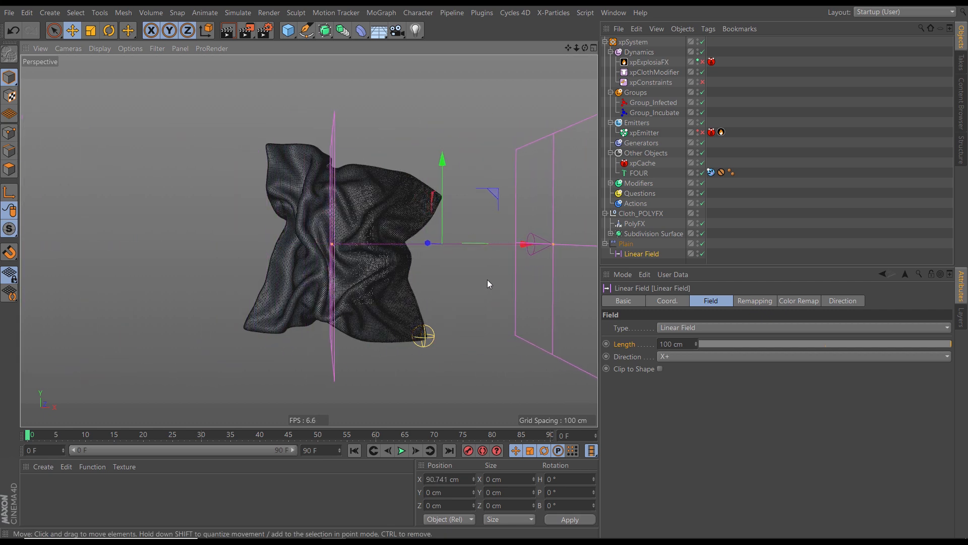
# Rotate the Linear Field diagonally to a bank of about -131.7° and shorten its length to about 29.4 cm.
pyautogui.press('r')
pyautogui.moveTo(426, 201); pyautogui.dragTo(413, 302)
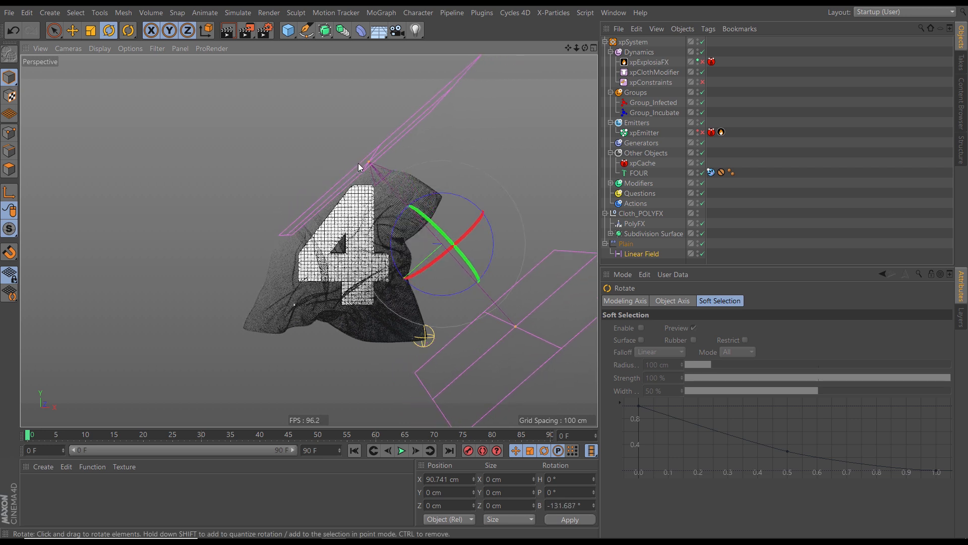
pyautogui.moveTo(370, 162); pyautogui.dragTo(416, 225)
pyautogui.keyDown('alt'); pyautogui.moveTo(442, 308); pyautogui.dragTo(396, 290, button='middle'); pyautogui.keyUp('alt')
pyautogui.keyDown('alt'); pyautogui.moveTo(396, 289); pyautogui.dragTo(412, 297); pyautogui.keyUp('alt')
# Switch to world axes and lower the Linear Field below the cloth to a Y position of about -94.8 cm.
pyautogui.press('e')
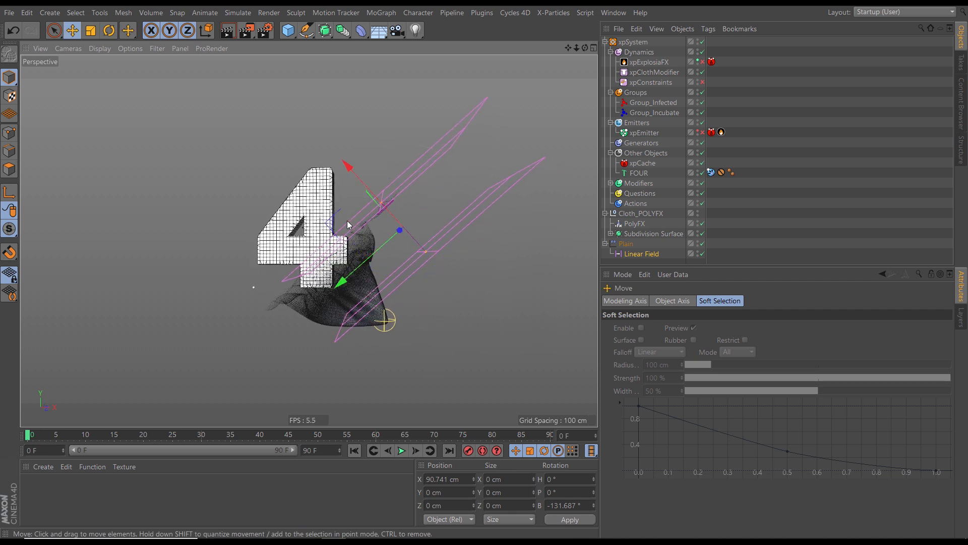
pyautogui.press('w')
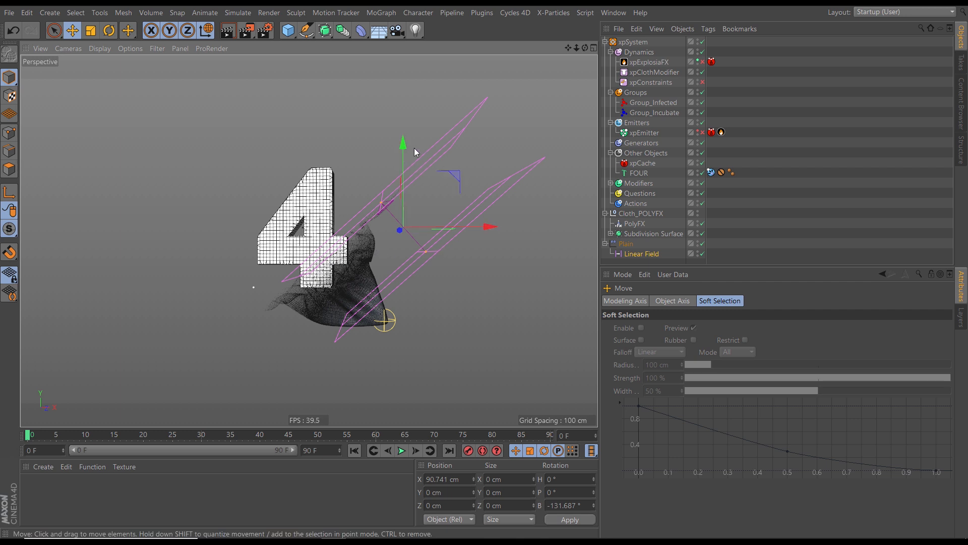
pyautogui.moveTo(403, 152); pyautogui.dragTo(413, 265)
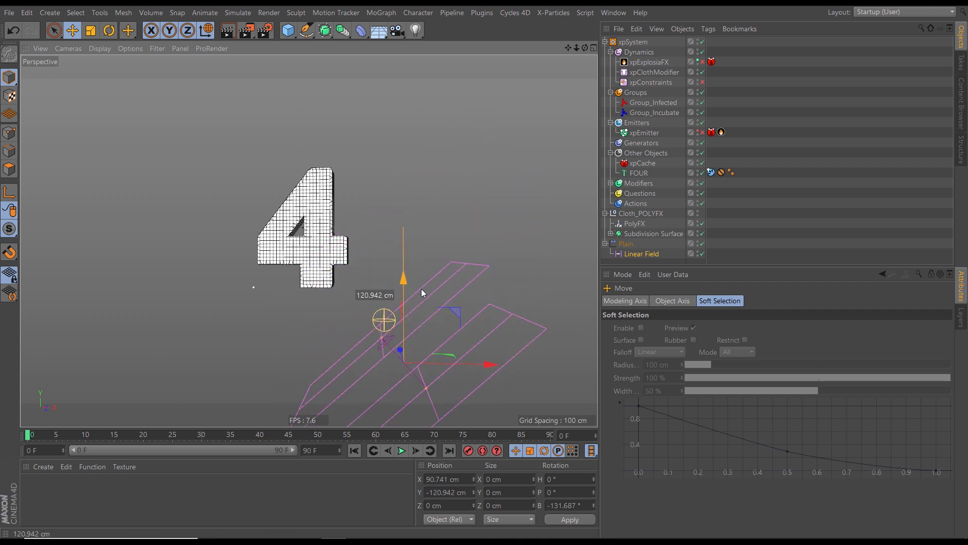
pyautogui.moveTo(373, 232); pyautogui.dragTo(392, 237)
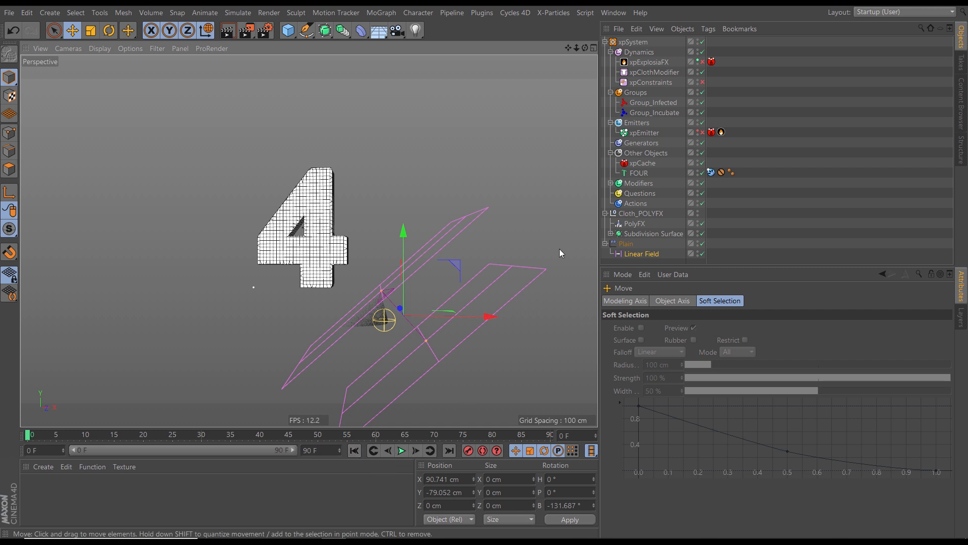
pyautogui.moveTo(404, 232); pyautogui.dragTo(406, 247)
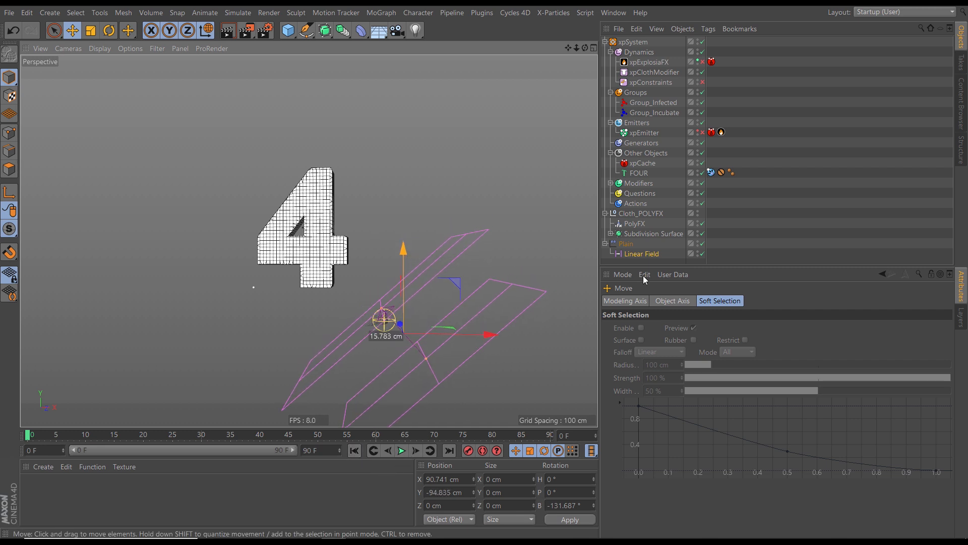
# Set the Linear Field's direction to X- and lower the field to a Y position of about -124 cm.
pyautogui.click(625, 255)
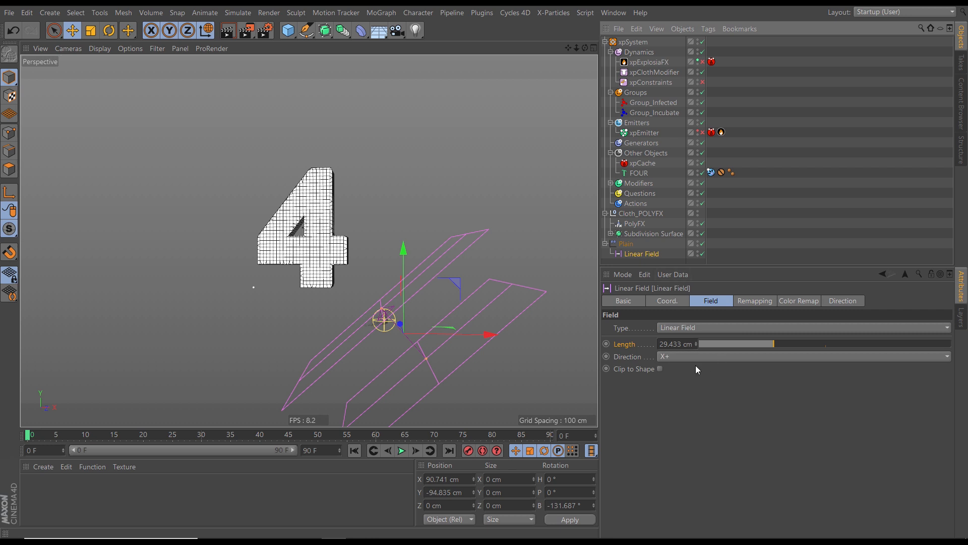
pyautogui.click(667, 356)
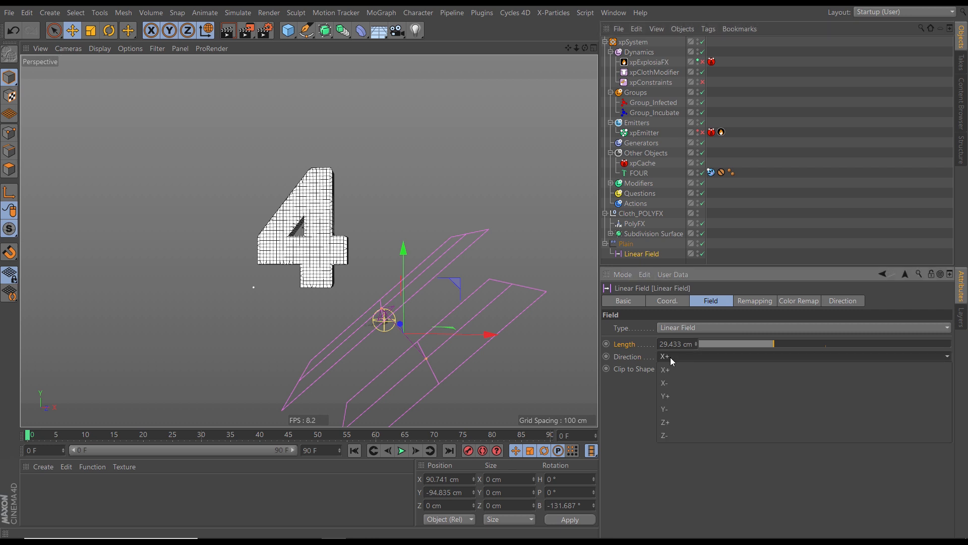
pyautogui.click(675, 383)
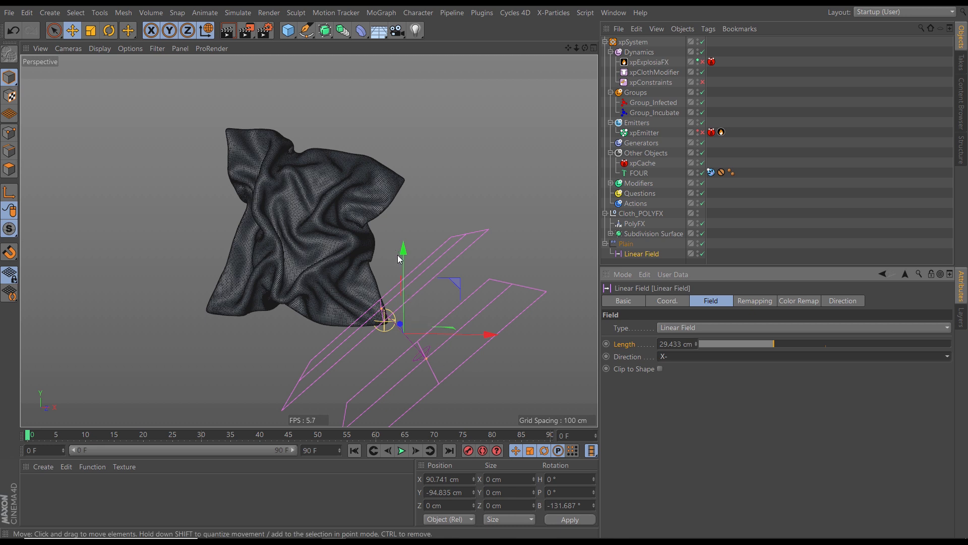
pyautogui.moveTo(403, 250); pyautogui.dragTo(432, 300)
pyautogui.moveTo(382, 233); pyautogui.dragTo(406, 285)
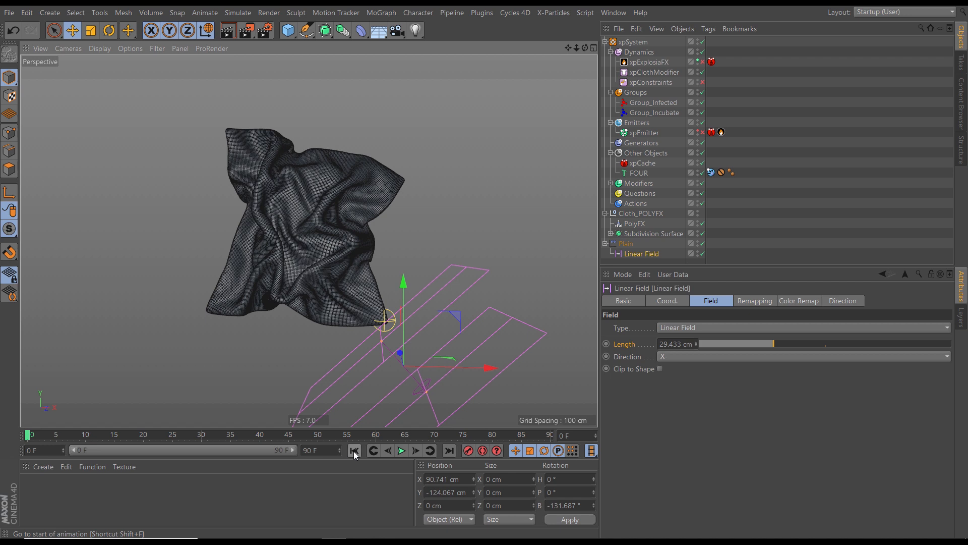
# Play the animation while moving the Linear Field vertically to test the shrinking cloth, and return to frame 0.
pyautogui.click(401, 450)
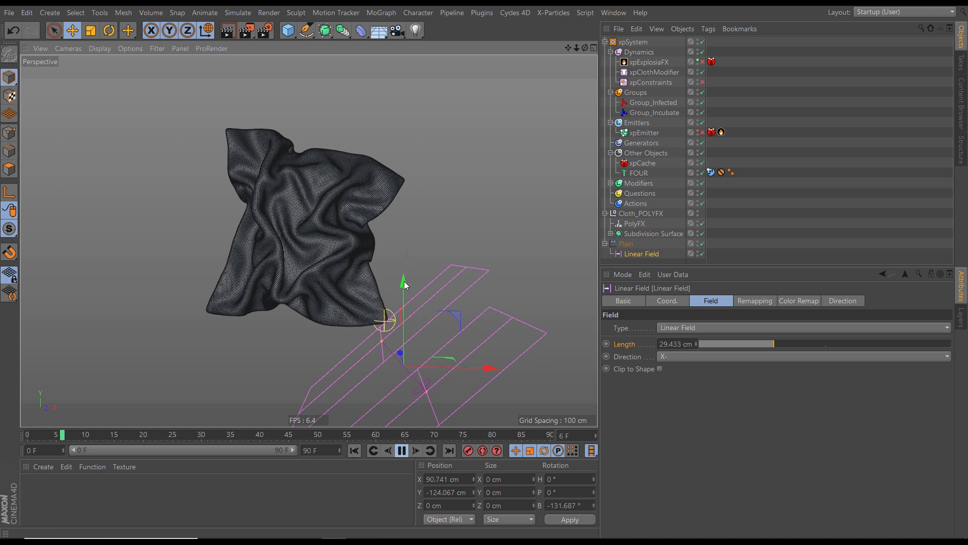
pyautogui.moveTo(405, 284); pyautogui.dragTo(386, 319)
pyautogui.click(402, 450)
pyautogui.click(354, 449)
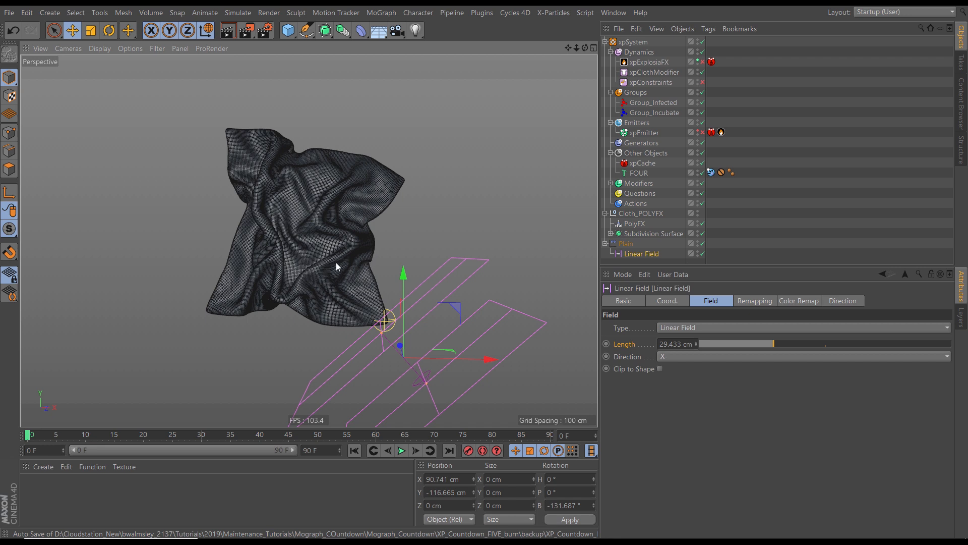
# Replay the burn from frame 0 while shifting the Linear Field along Y, and stop playback at frame 70.
pyautogui.click(402, 451)
pyautogui.moveTo(403, 276); pyautogui.dragTo(441, 326)
pyautogui.click(401, 451)
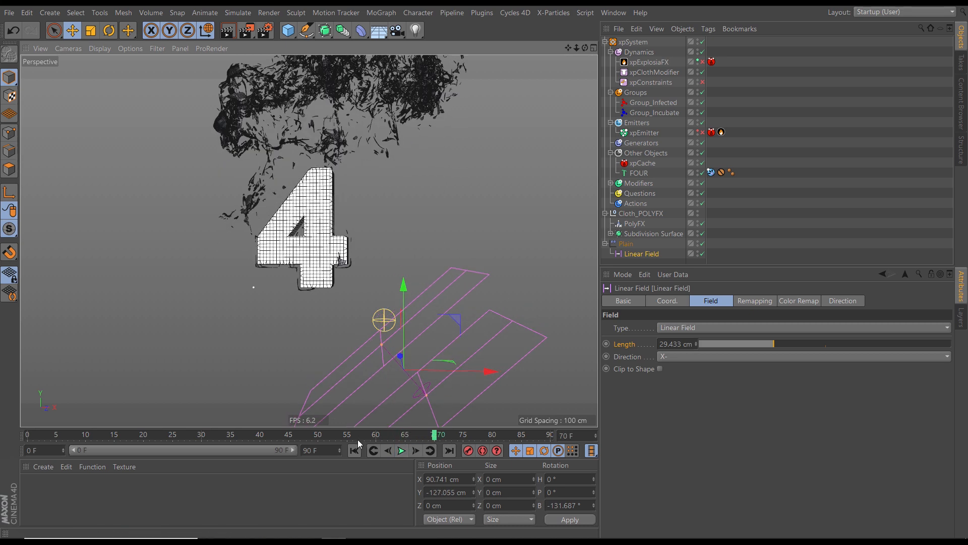
# Raise the Linear Field at frame 70 to a Y position of about -38.5 cm and inspect the remaining cloth around the 4.
pyautogui.moveTo(404, 290); pyautogui.dragTo(409, 267)
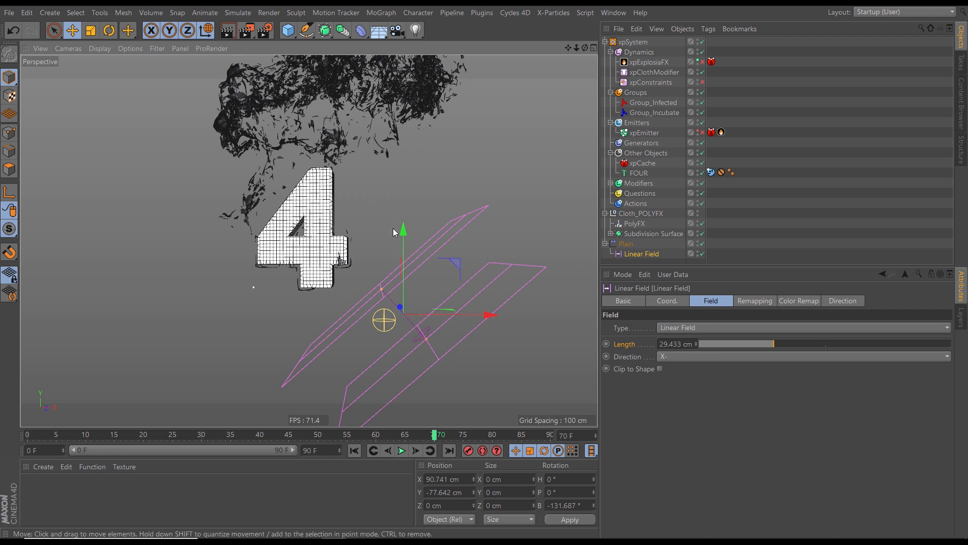
pyautogui.moveTo(404, 231); pyautogui.dragTo(443, 222)
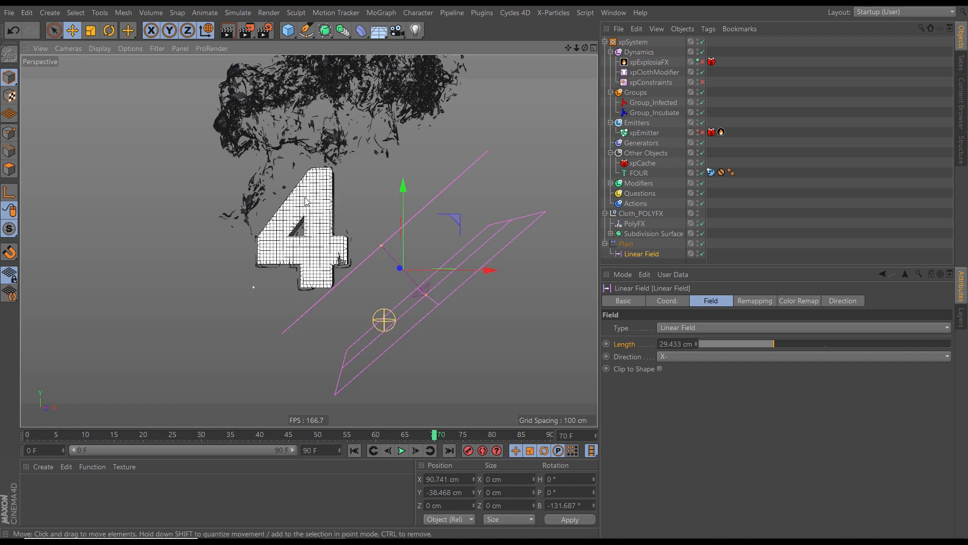
pyautogui.moveTo(318, 216)
pyautogui.keyDown('alt'); pyautogui.mouseDown()
pyautogui.moveTo(437, 253)
pyautogui.moveTo(324, 214)
pyautogui.mouseUp(); pyautogui.keyUp('alt')
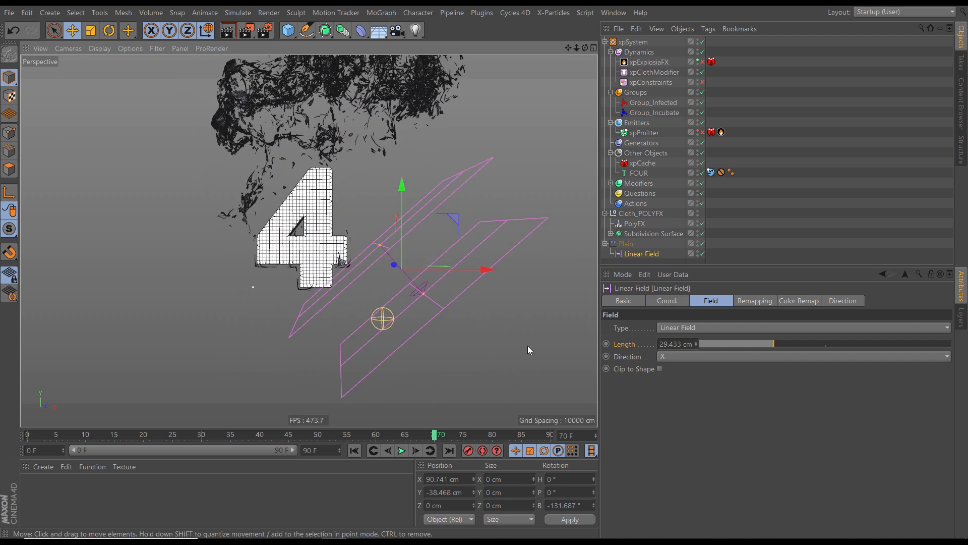